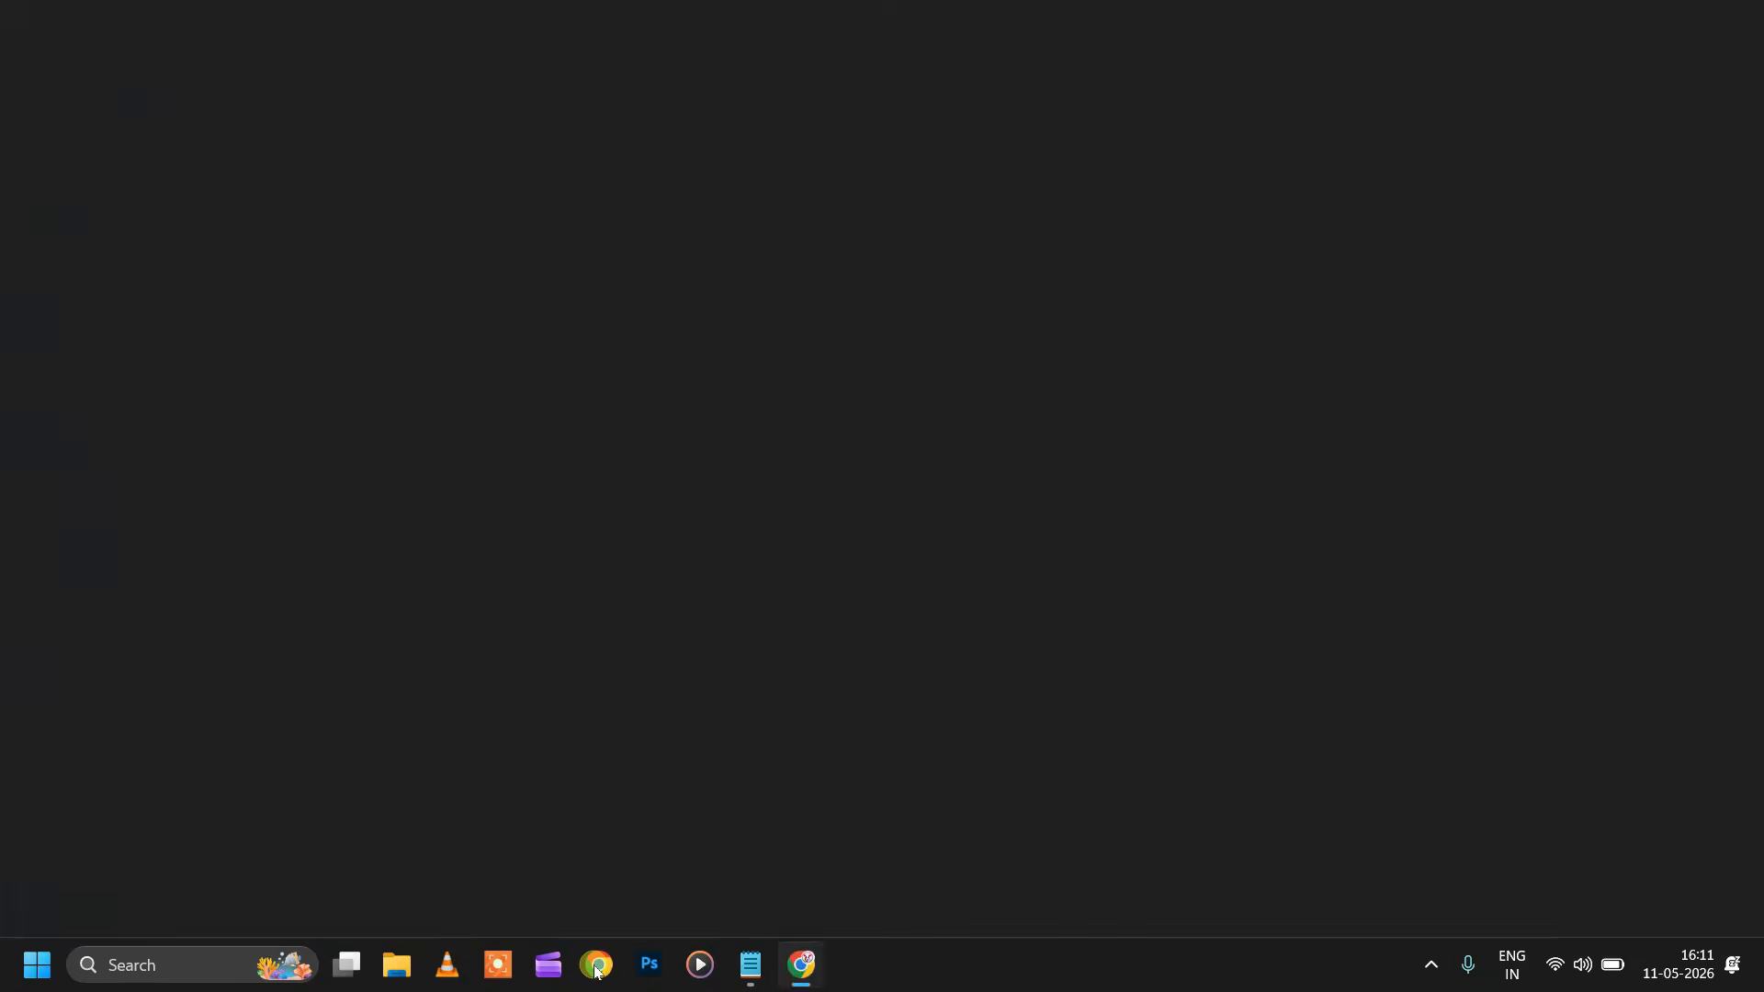
Step: Open ChatGPT in the Chrome browser and switch the prompt to image creation
{"action": "type", "text": "chatgpt"}
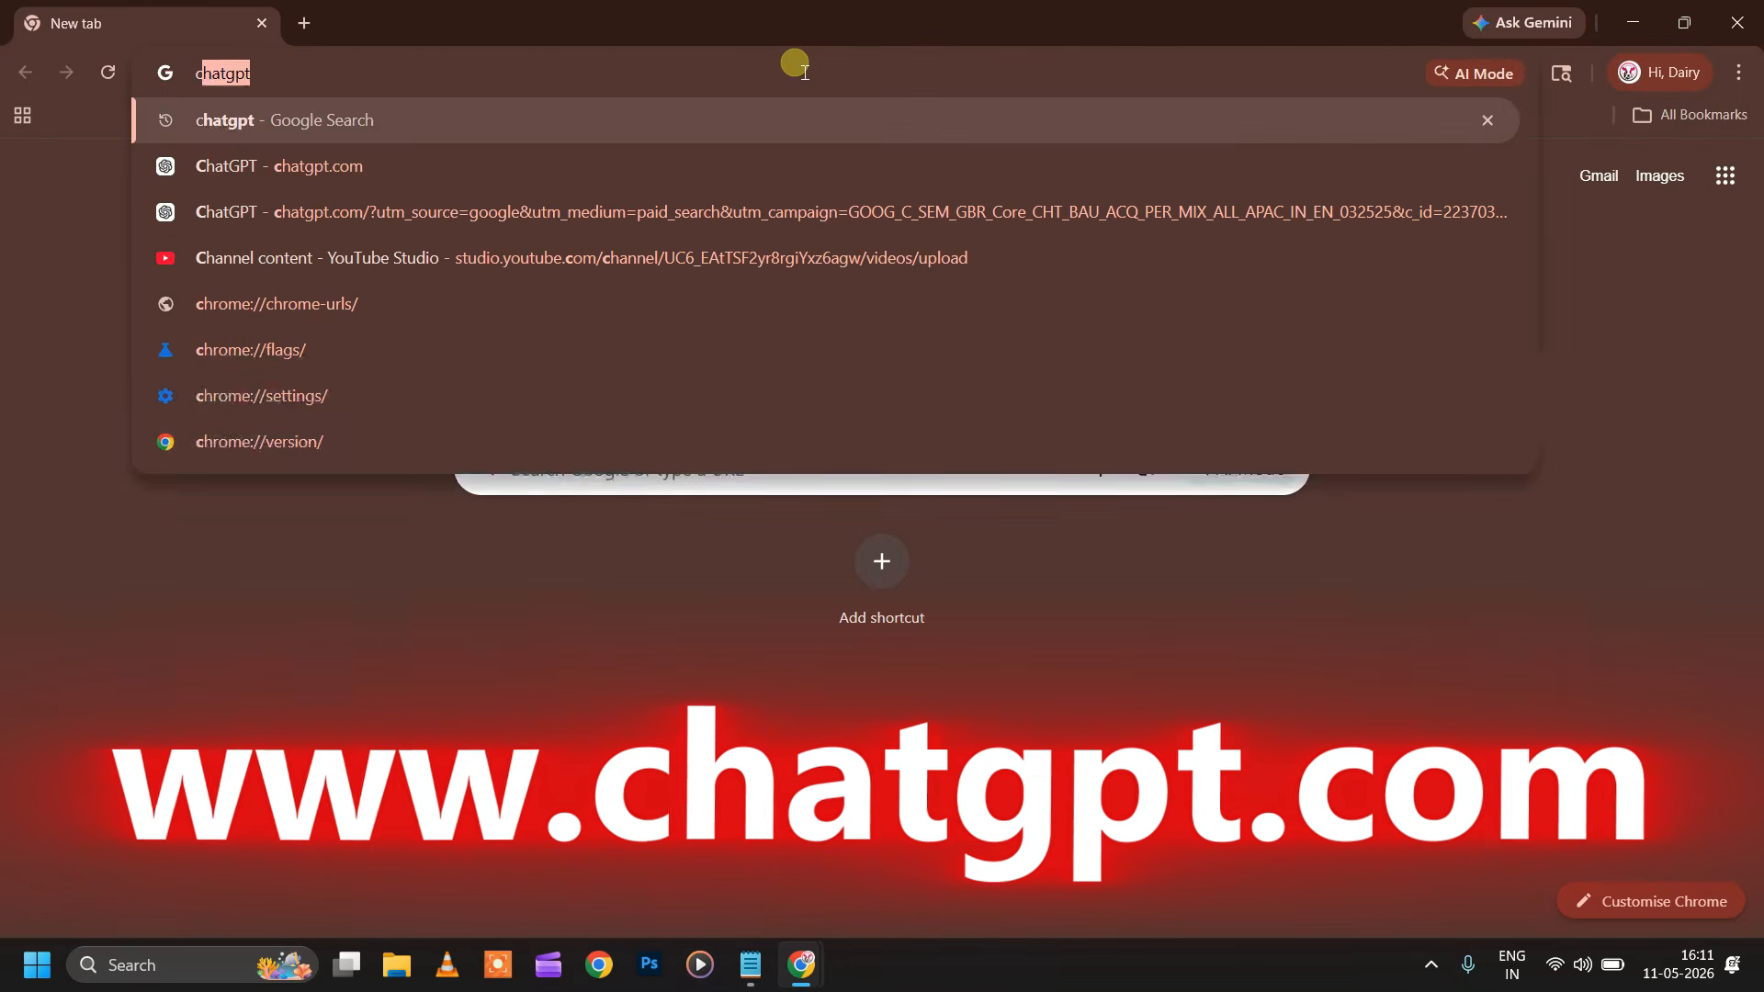
{"action": "key", "text": "Return"}
{"action": "left_click", "coordinate": [416, 445]}
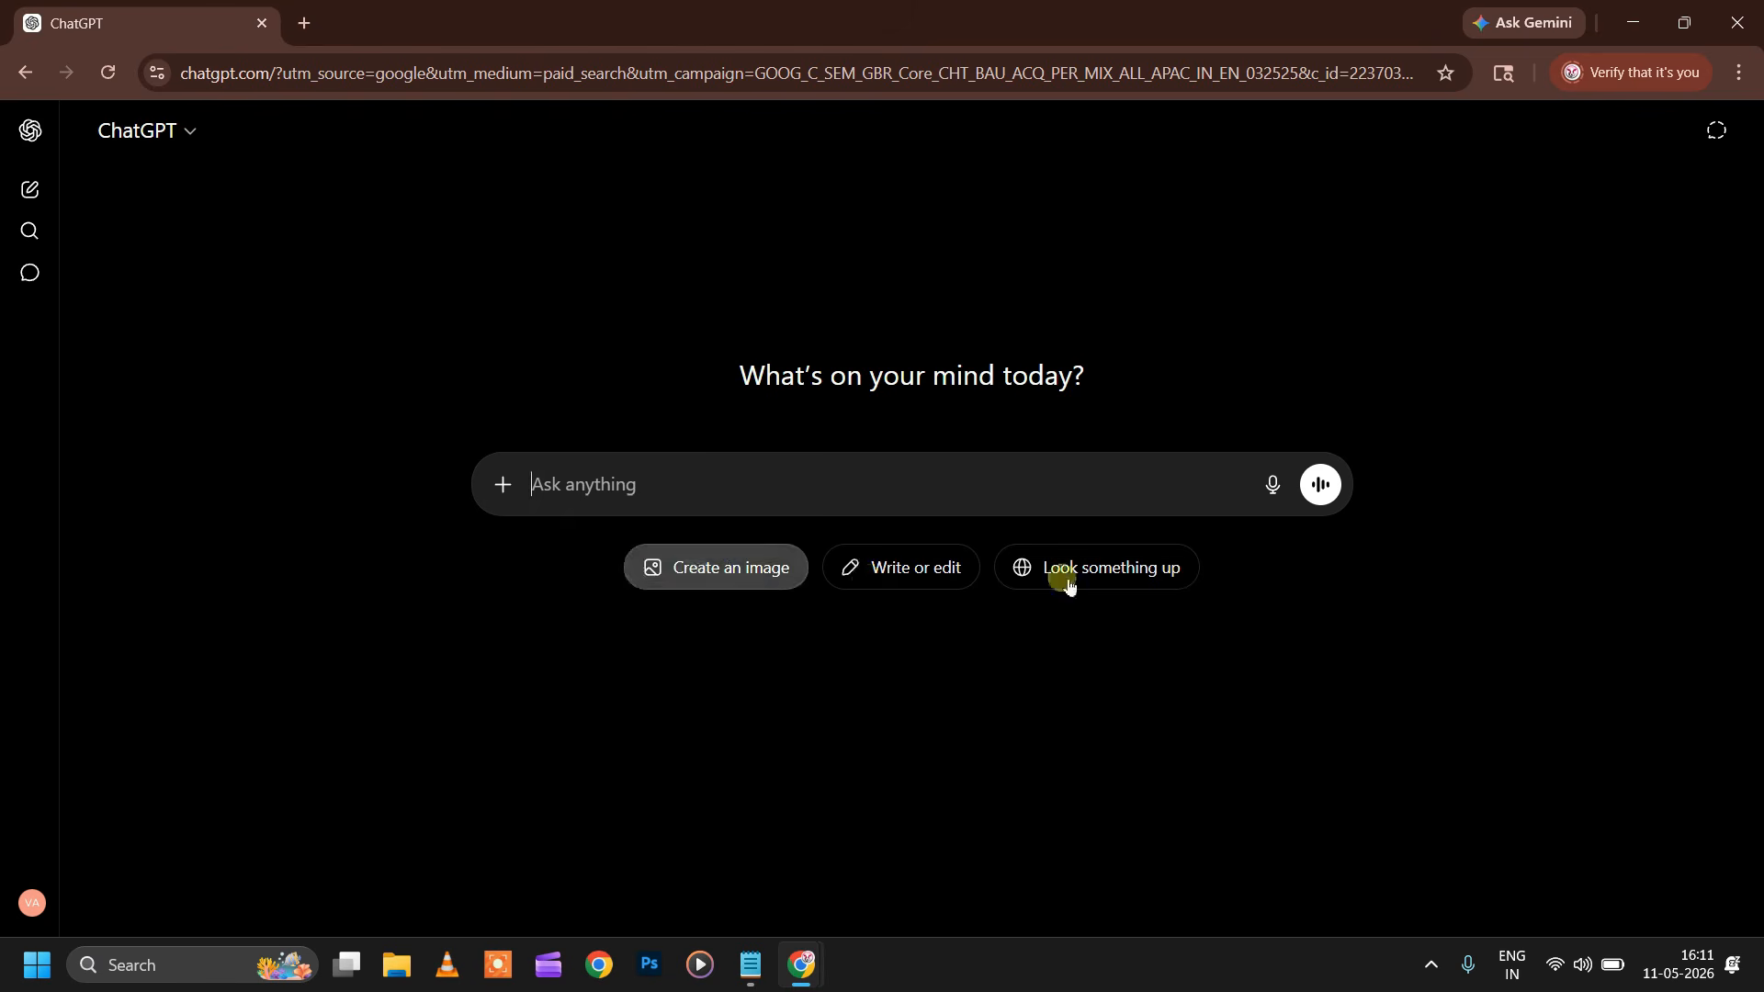
{"action": "left_click", "coordinate": [738, 578]}
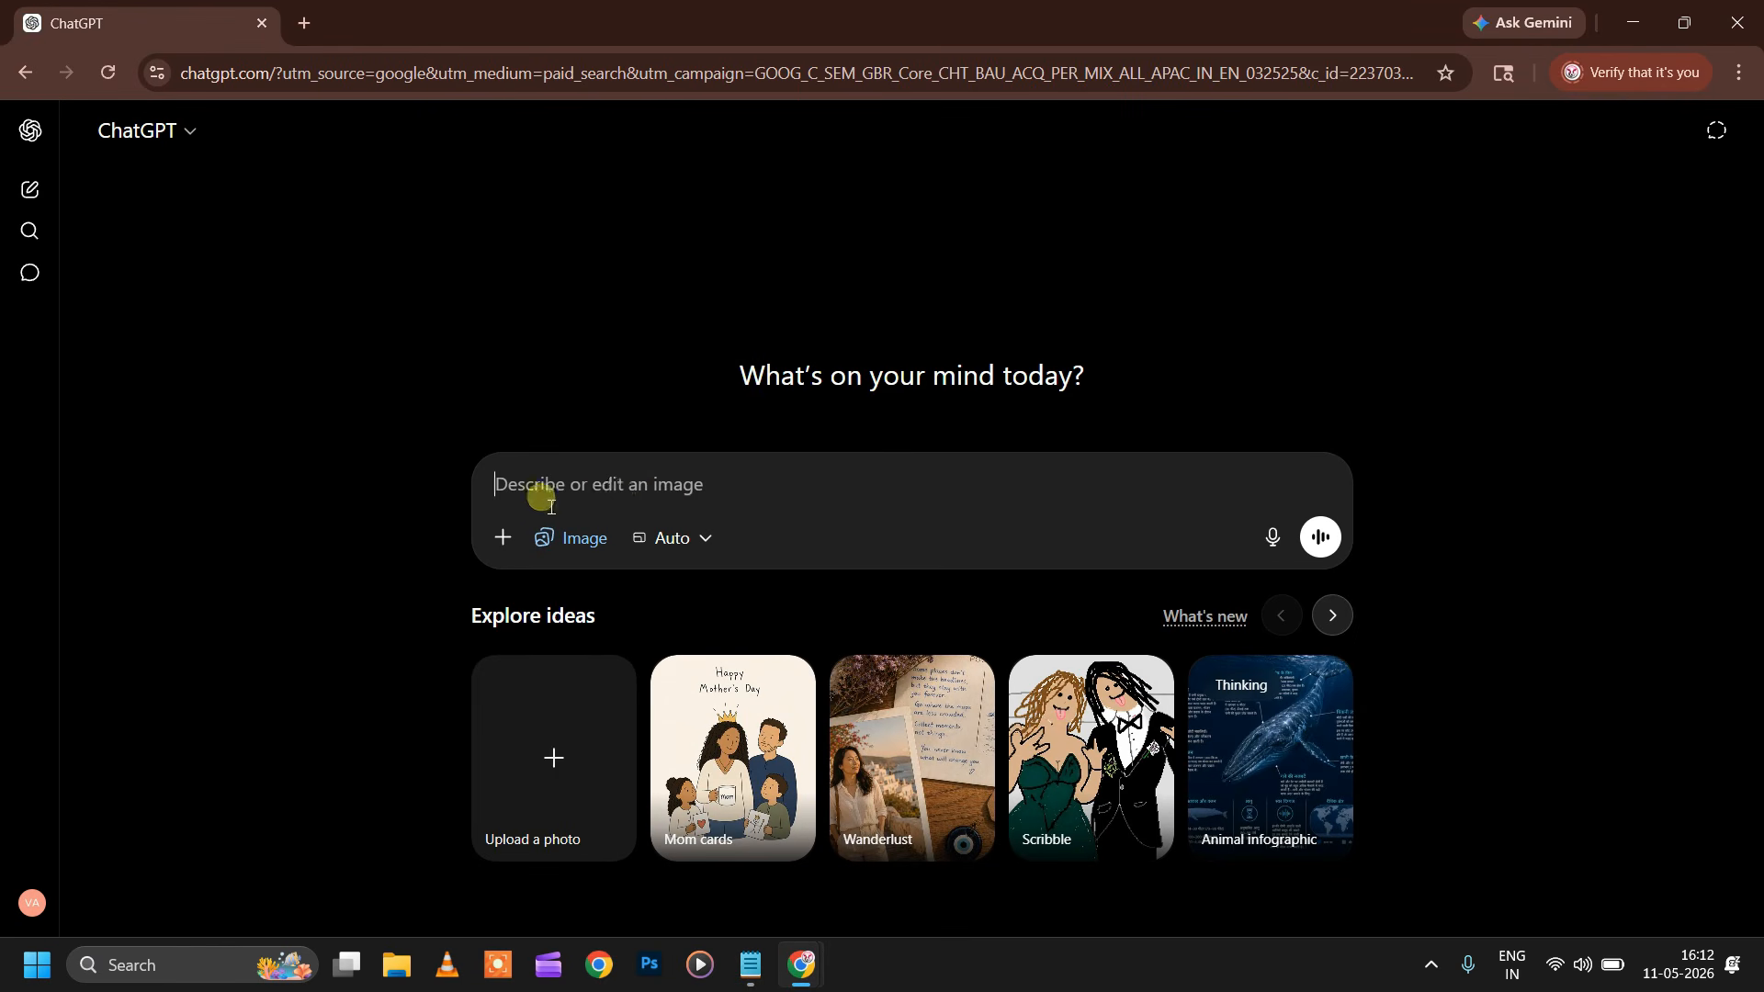
Step: Check the portrait download (41).jpeg in the Downloads folder and attach it to the image prompt
{"action": "left_click", "coordinate": [752, 965]}
{"action": "left_click", "coordinate": [503, 539]}
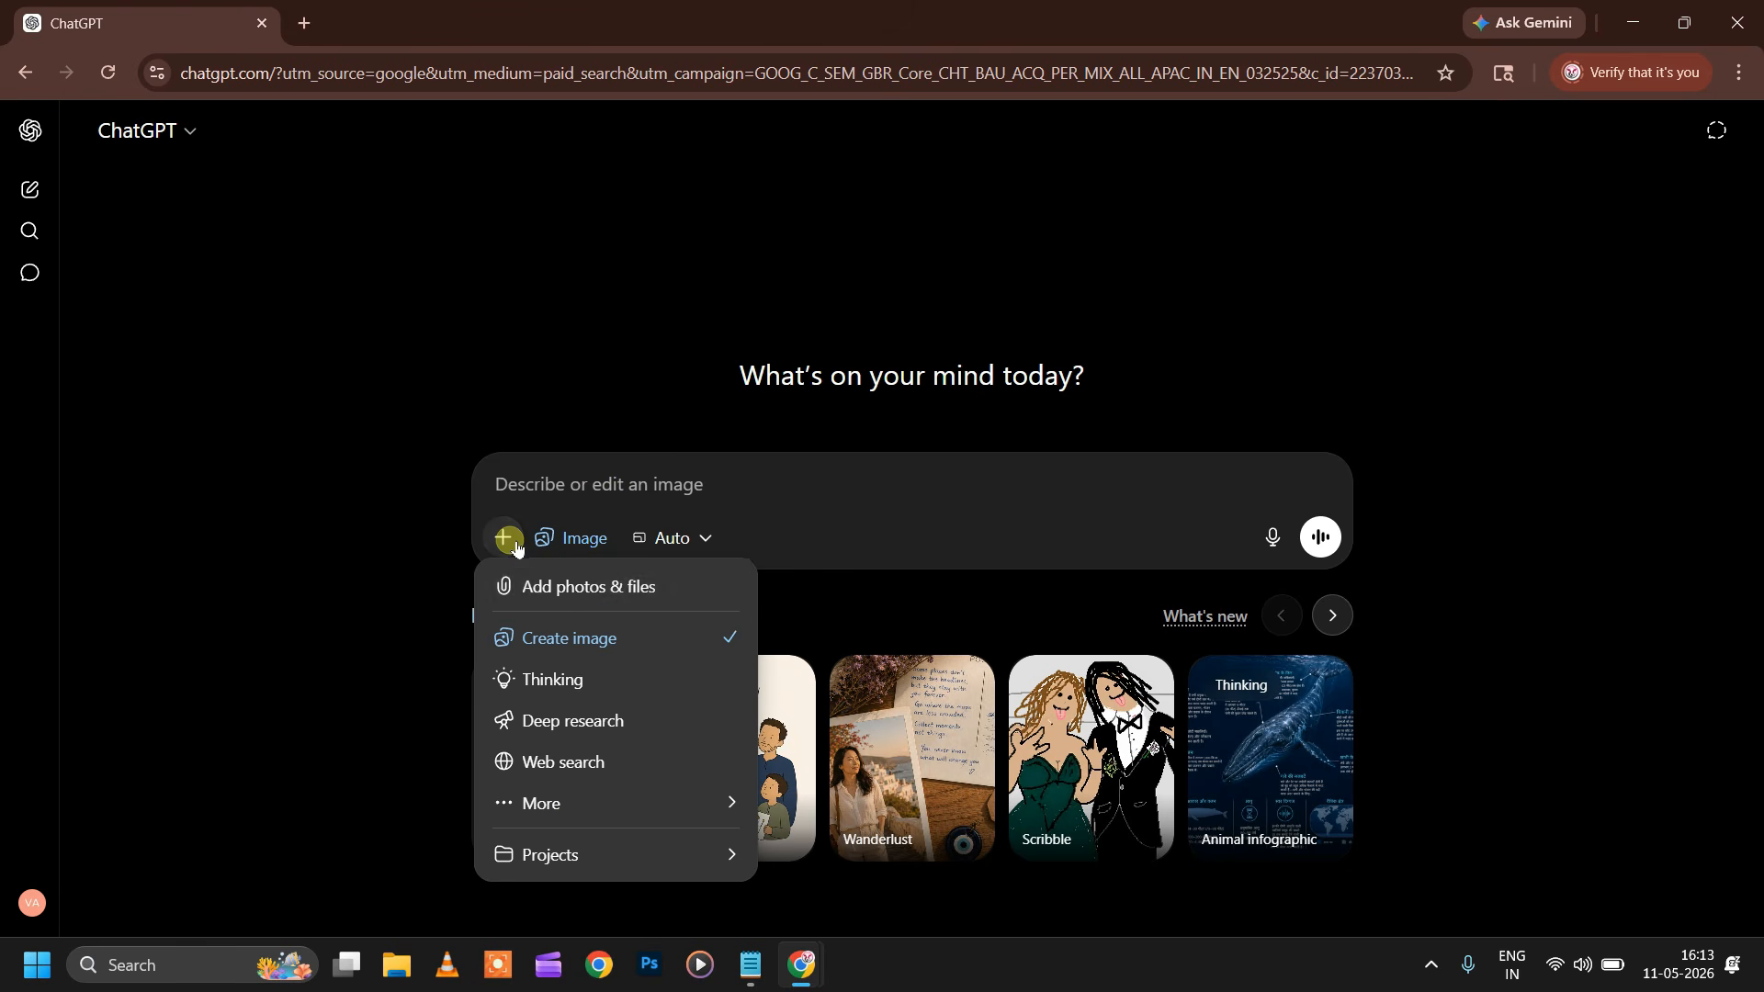
{"action": "left_click", "coordinate": [569, 588]}
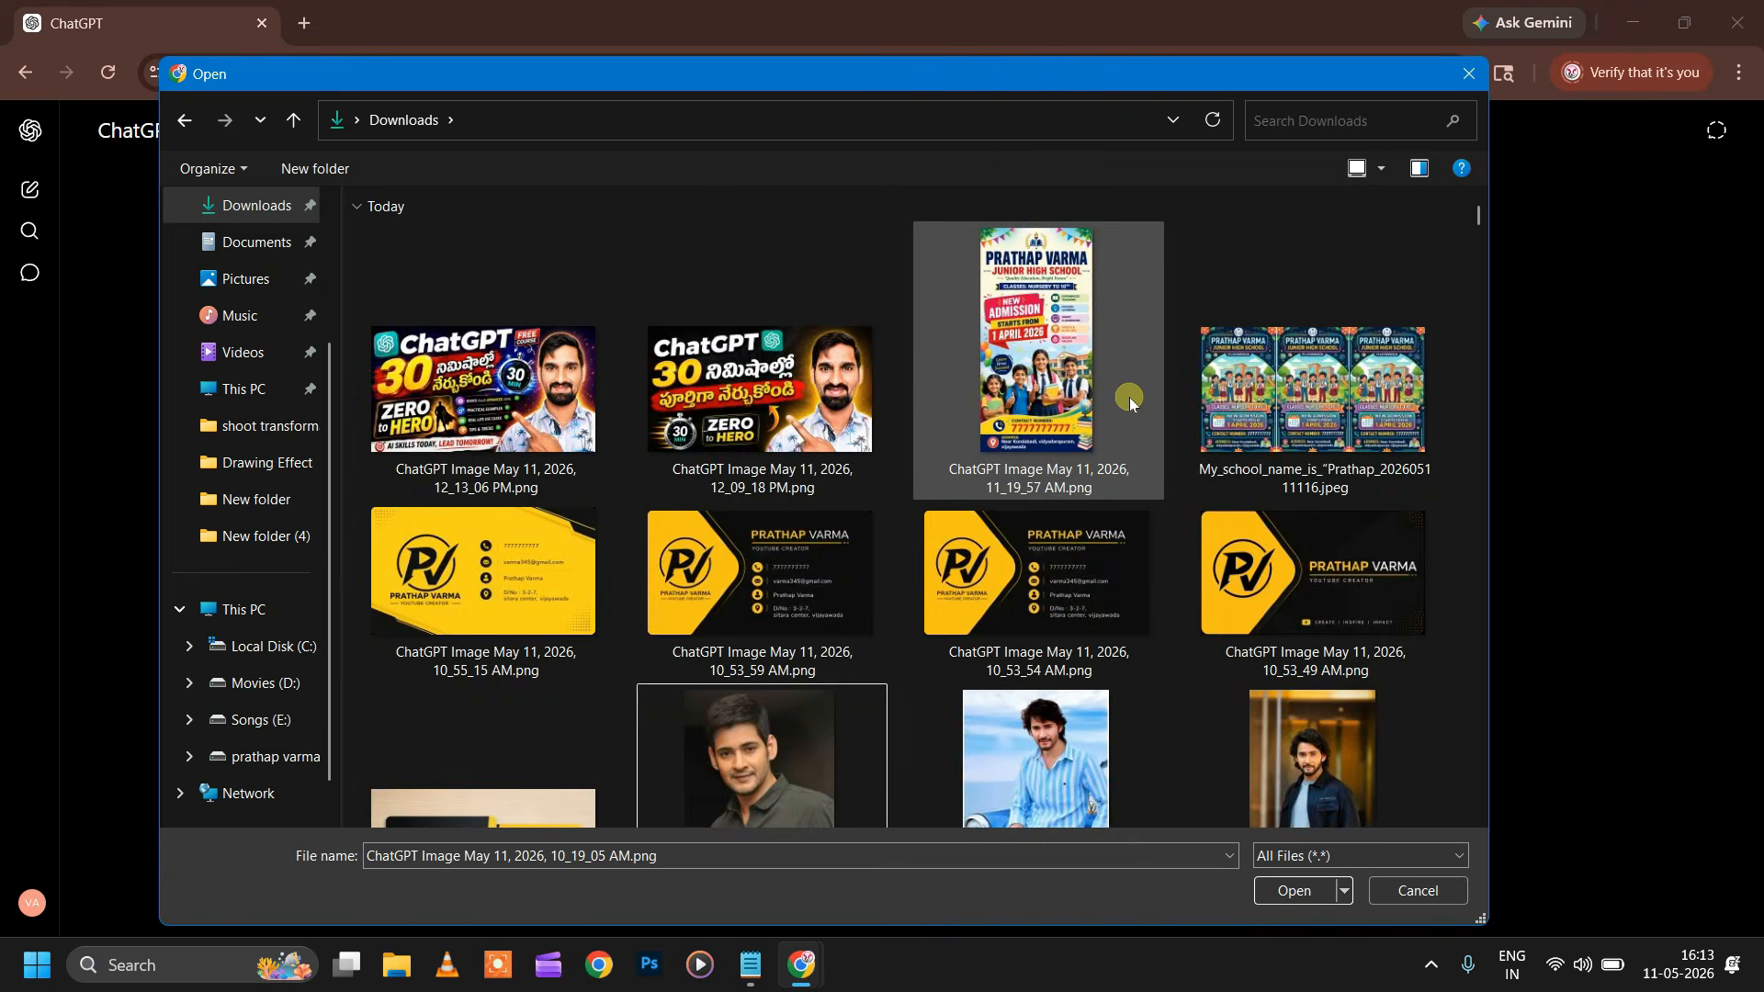
{"action": "scroll", "coordinate": [1128, 396], "scroll_direction": "down", "scroll_amount": 5}
{"action": "scroll", "coordinate": [1127, 394], "scroll_direction": "up", "scroll_amount": 3}
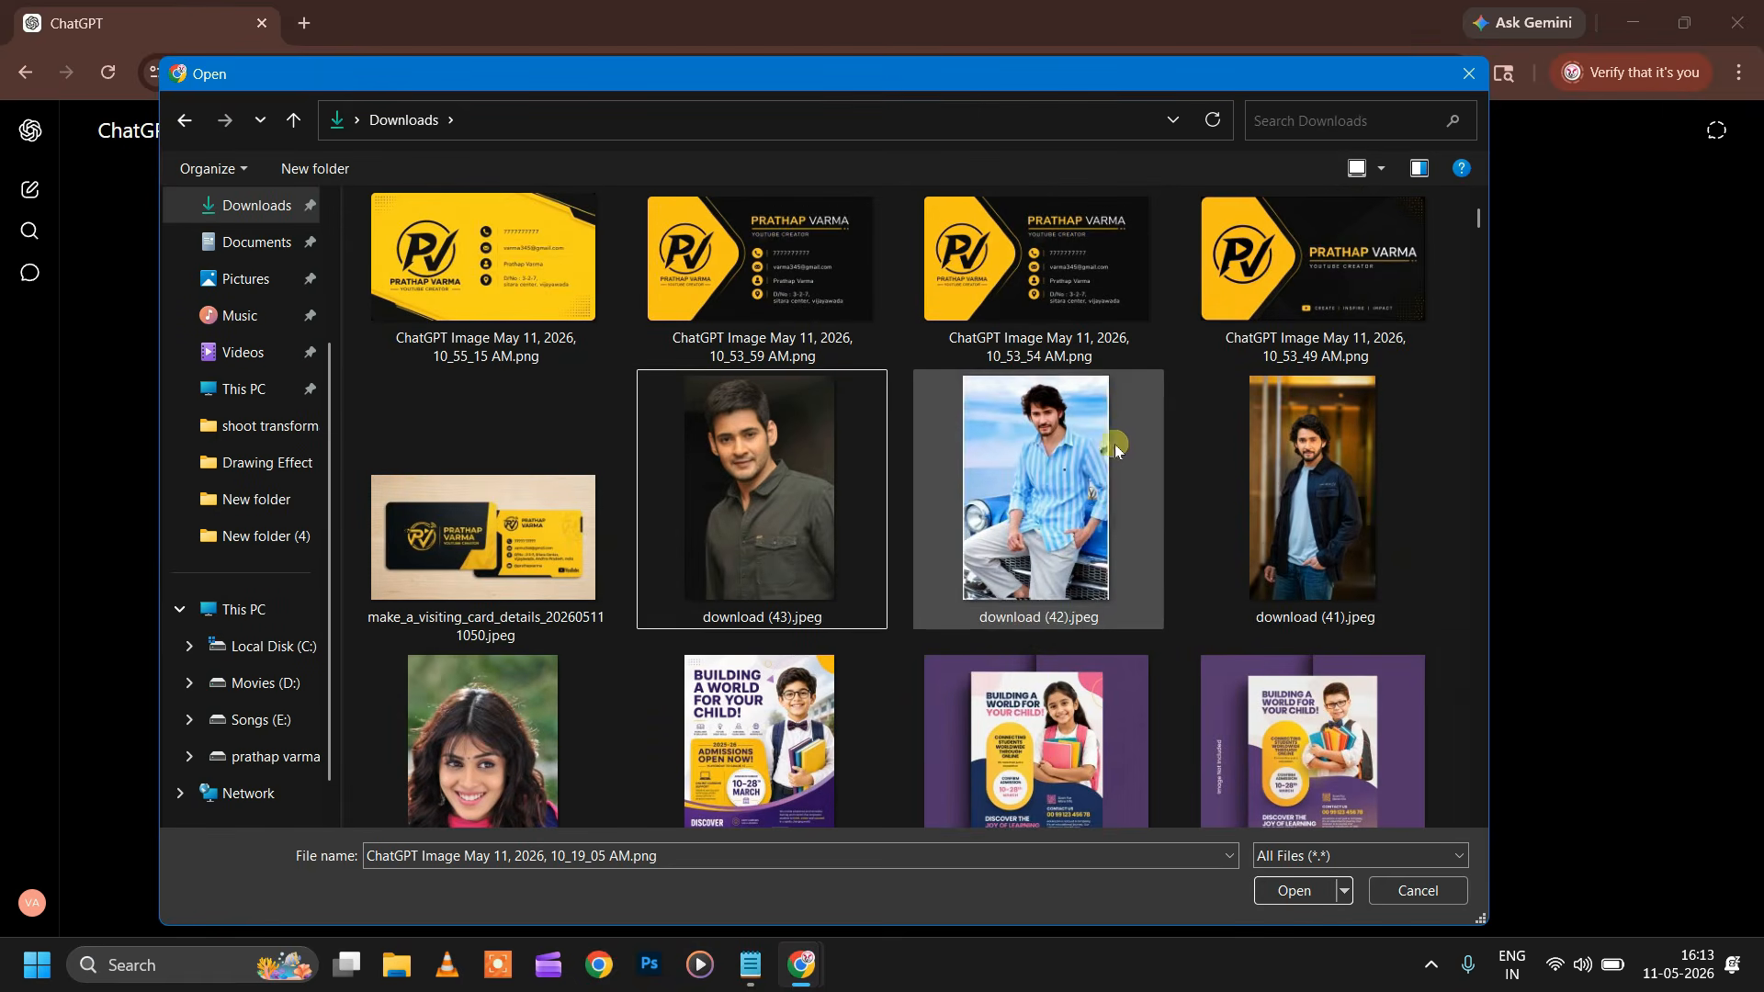
{"action": "left_click", "coordinate": [1323, 476]}
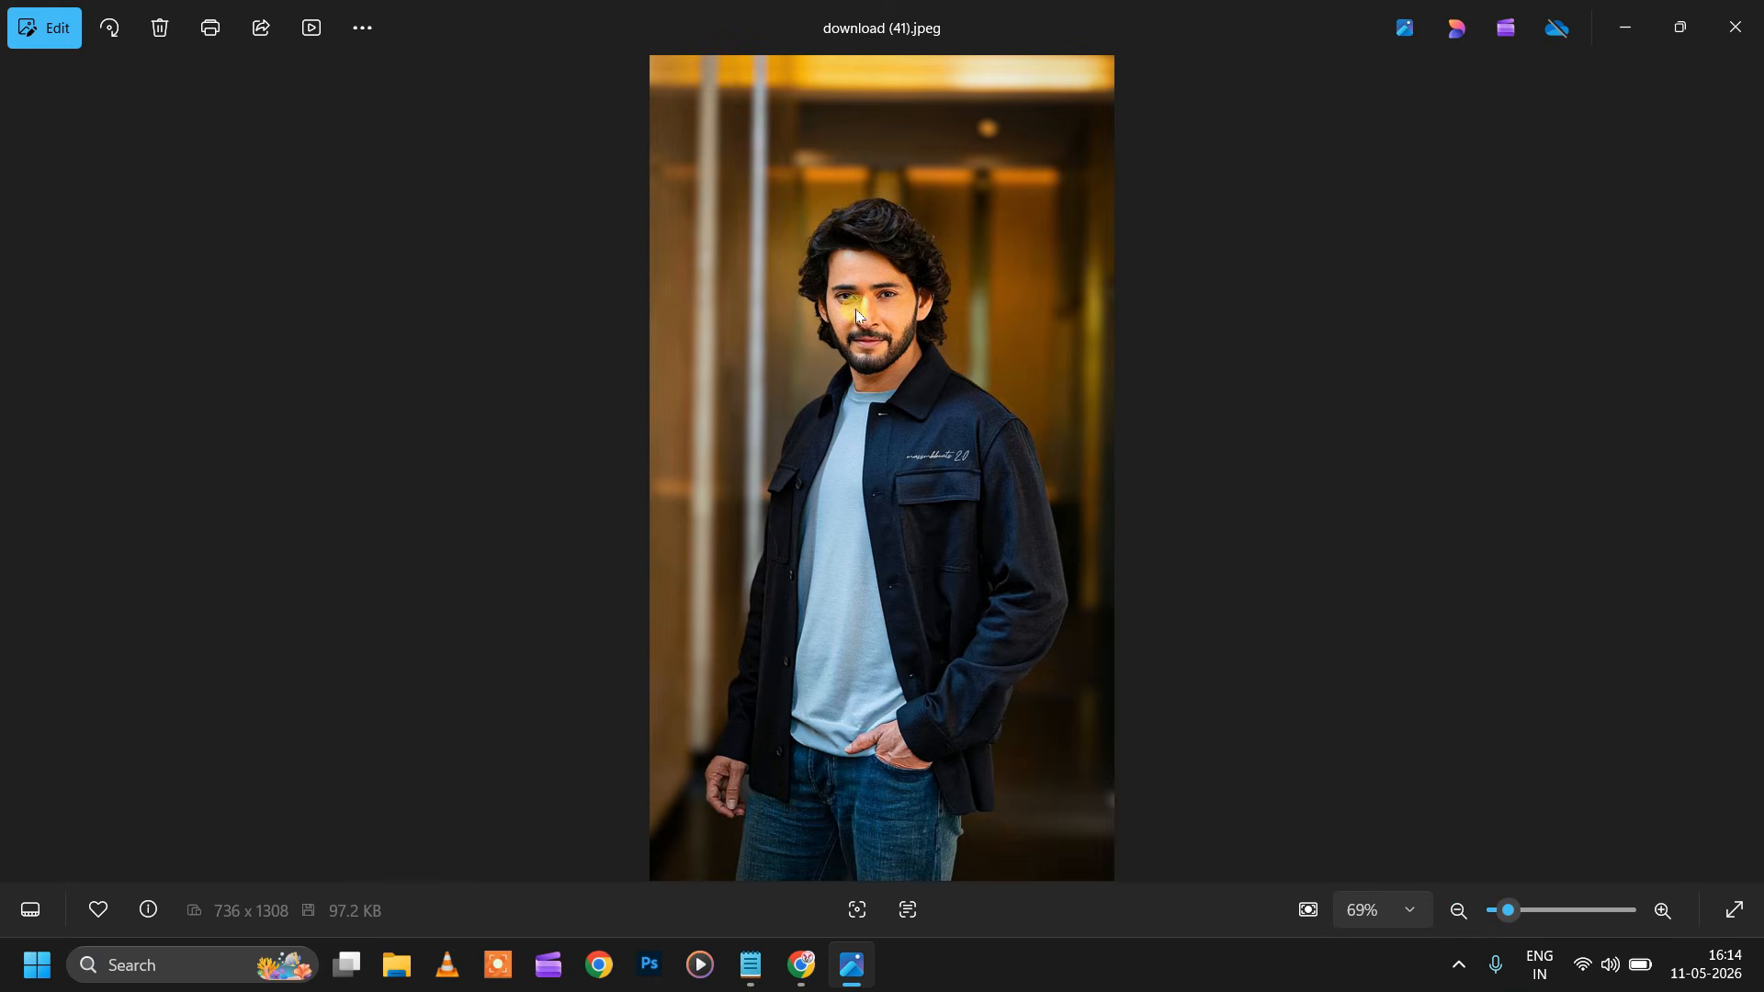
{"action": "left_click", "coordinate": [867, 322]}
{"action": "scroll", "coordinate": [874, 331], "scroll_direction": "up", "scroll_amount": 2}
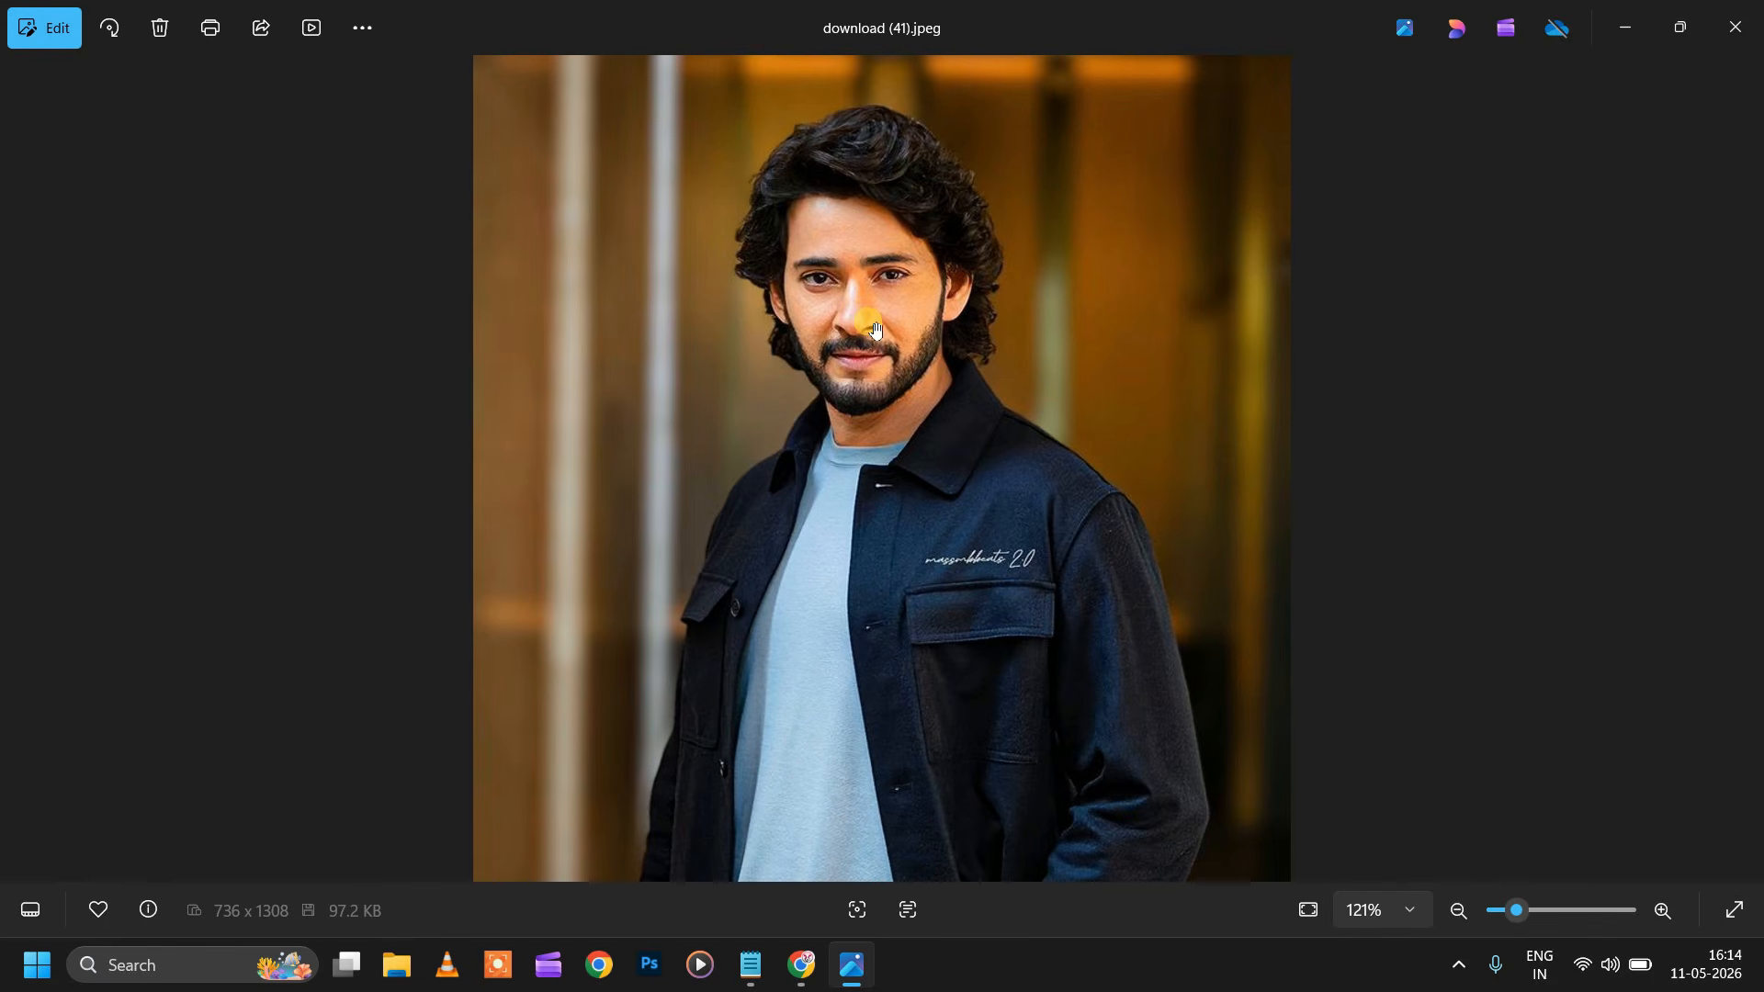
{"action": "left_click", "coordinate": [1736, 27]}
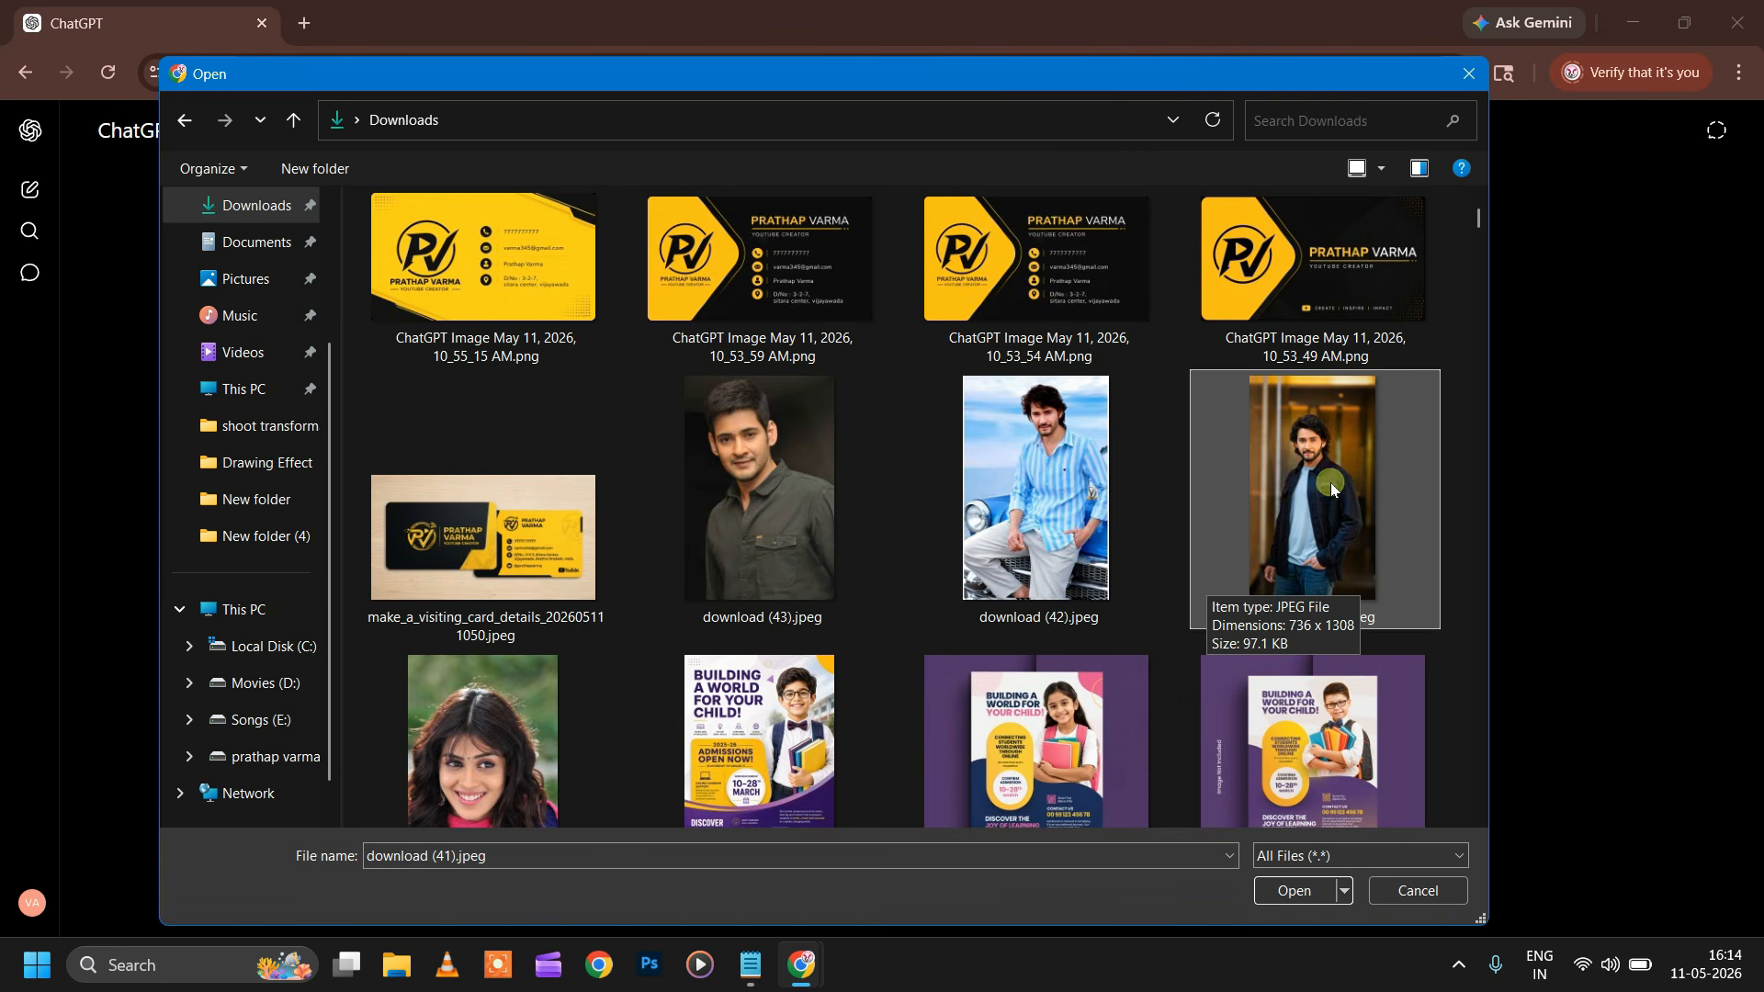
{"action": "left_click", "coordinate": [1314, 894]}
Step: Copy the two paragraphs of the Passport Size Photos prompt from the notes in Notepad
{"action": "left_click", "coordinate": [751, 964]}
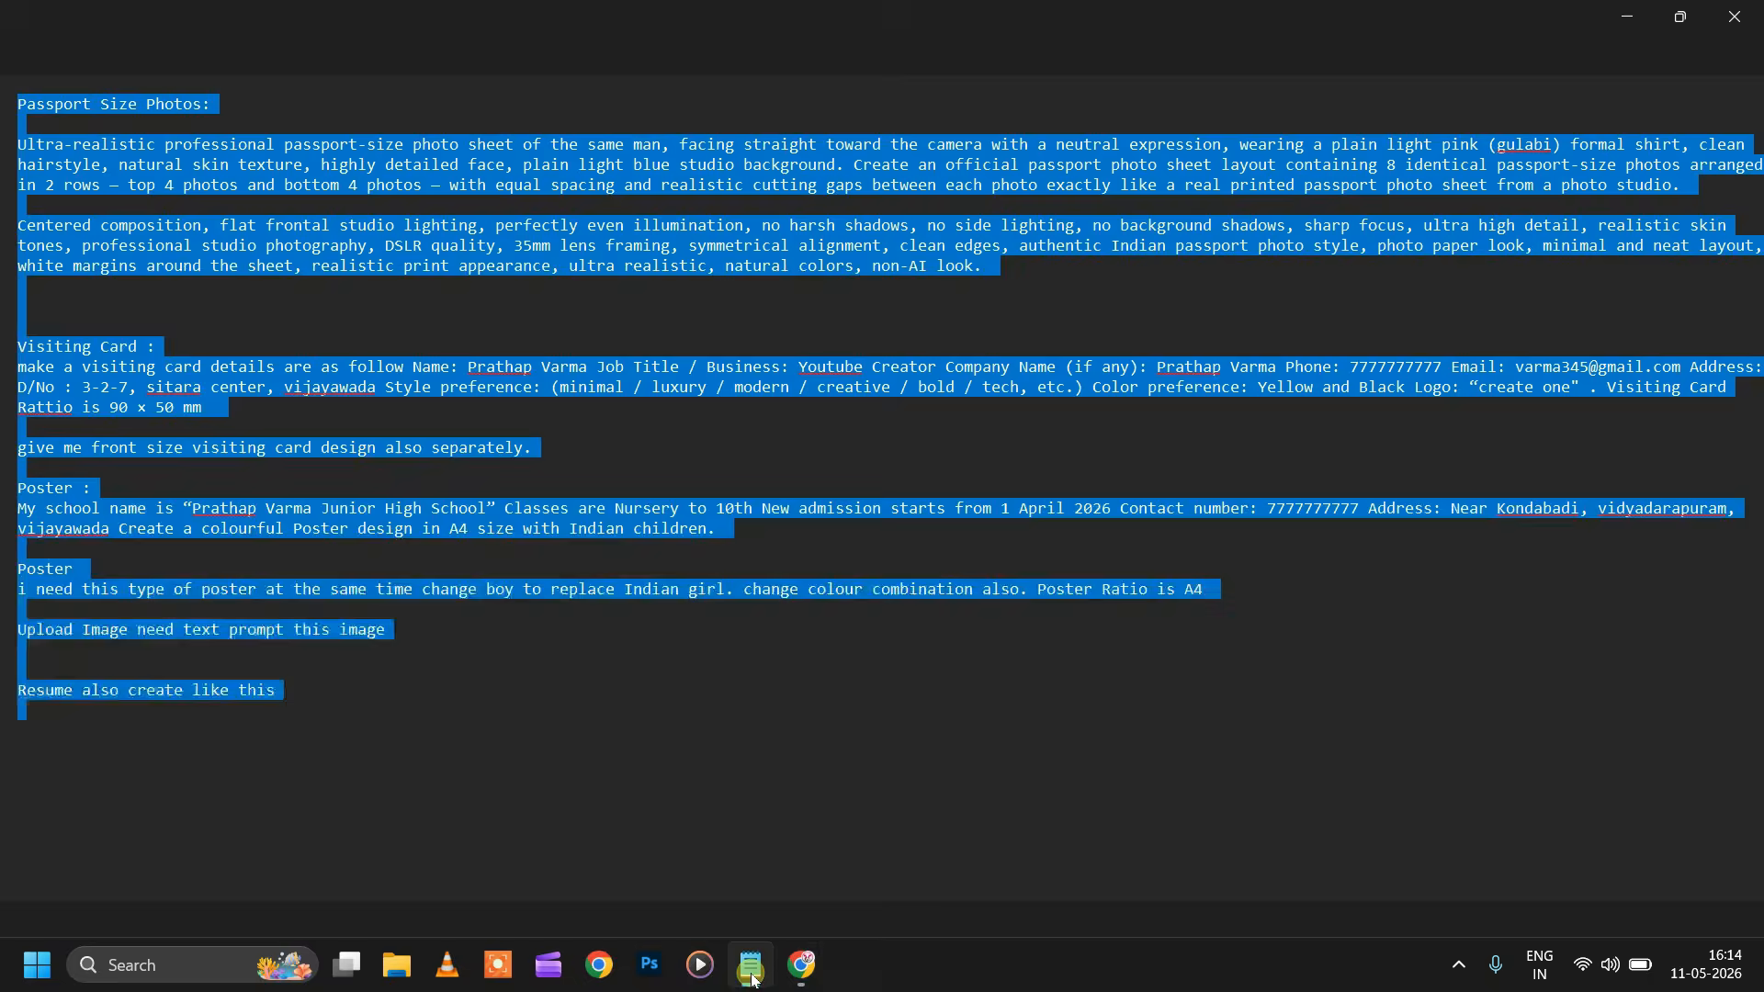
{"action": "left_click_drag", "start_coordinate": [18, 144], "coordinate": [1079, 292]}
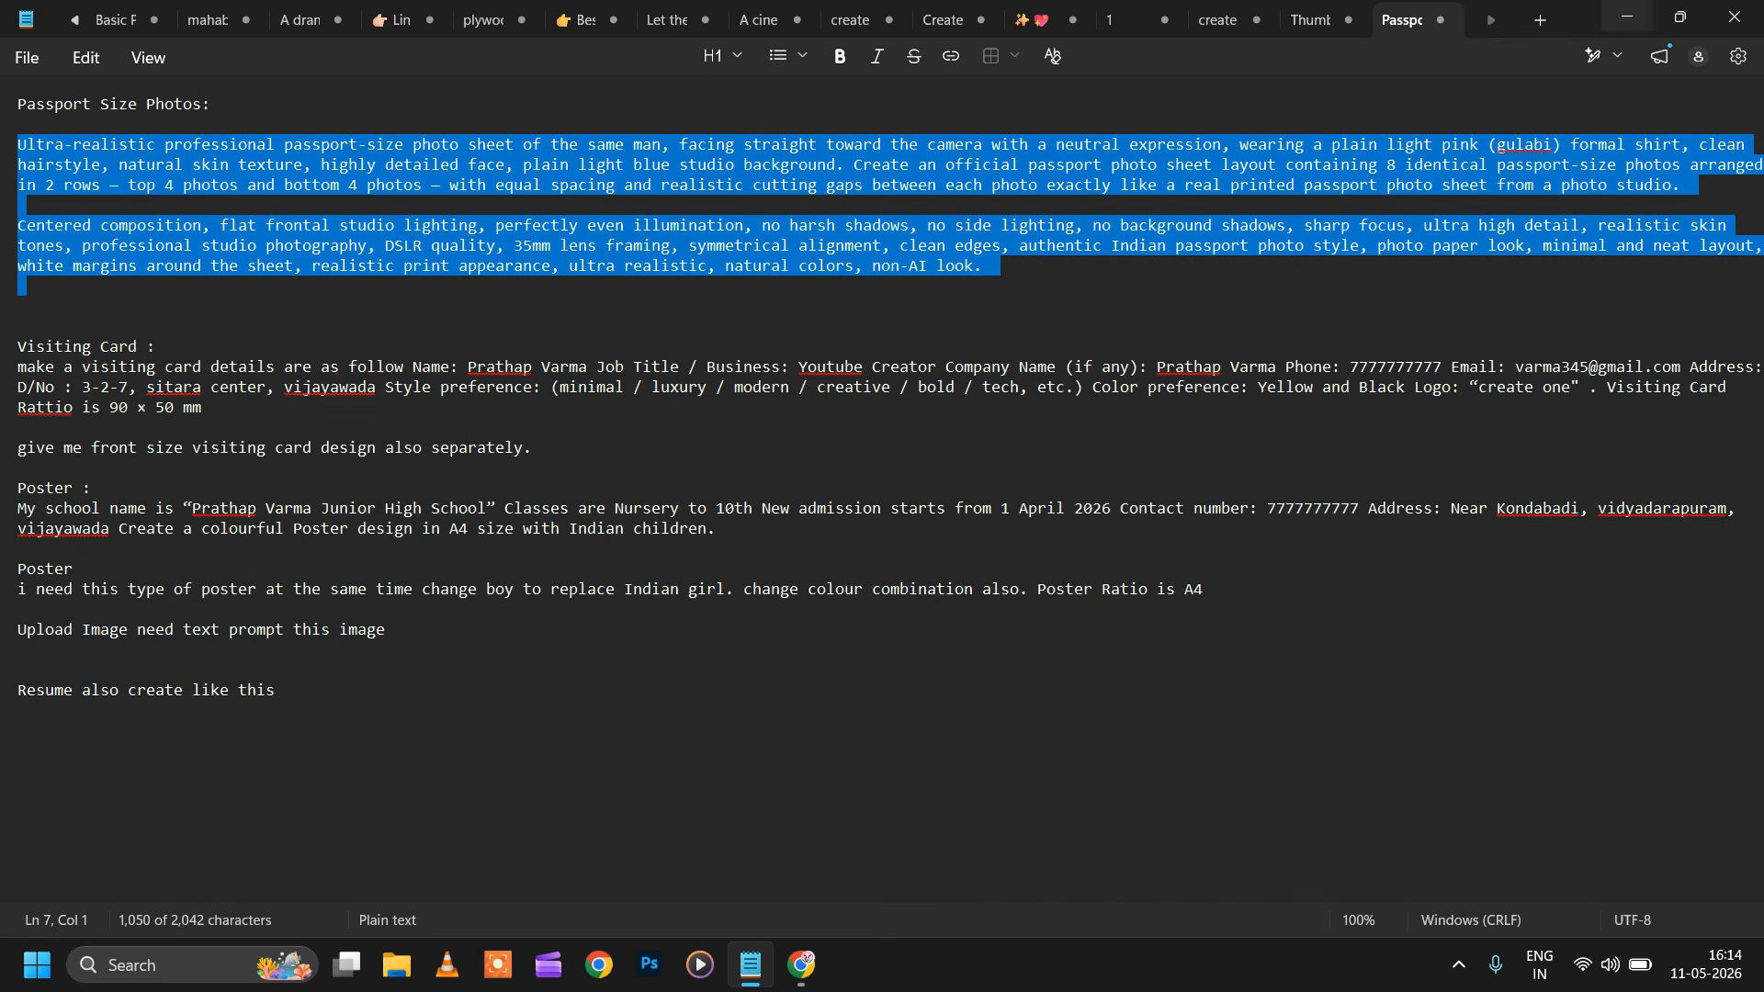
{"action": "left_click", "coordinate": [1628, 18]}
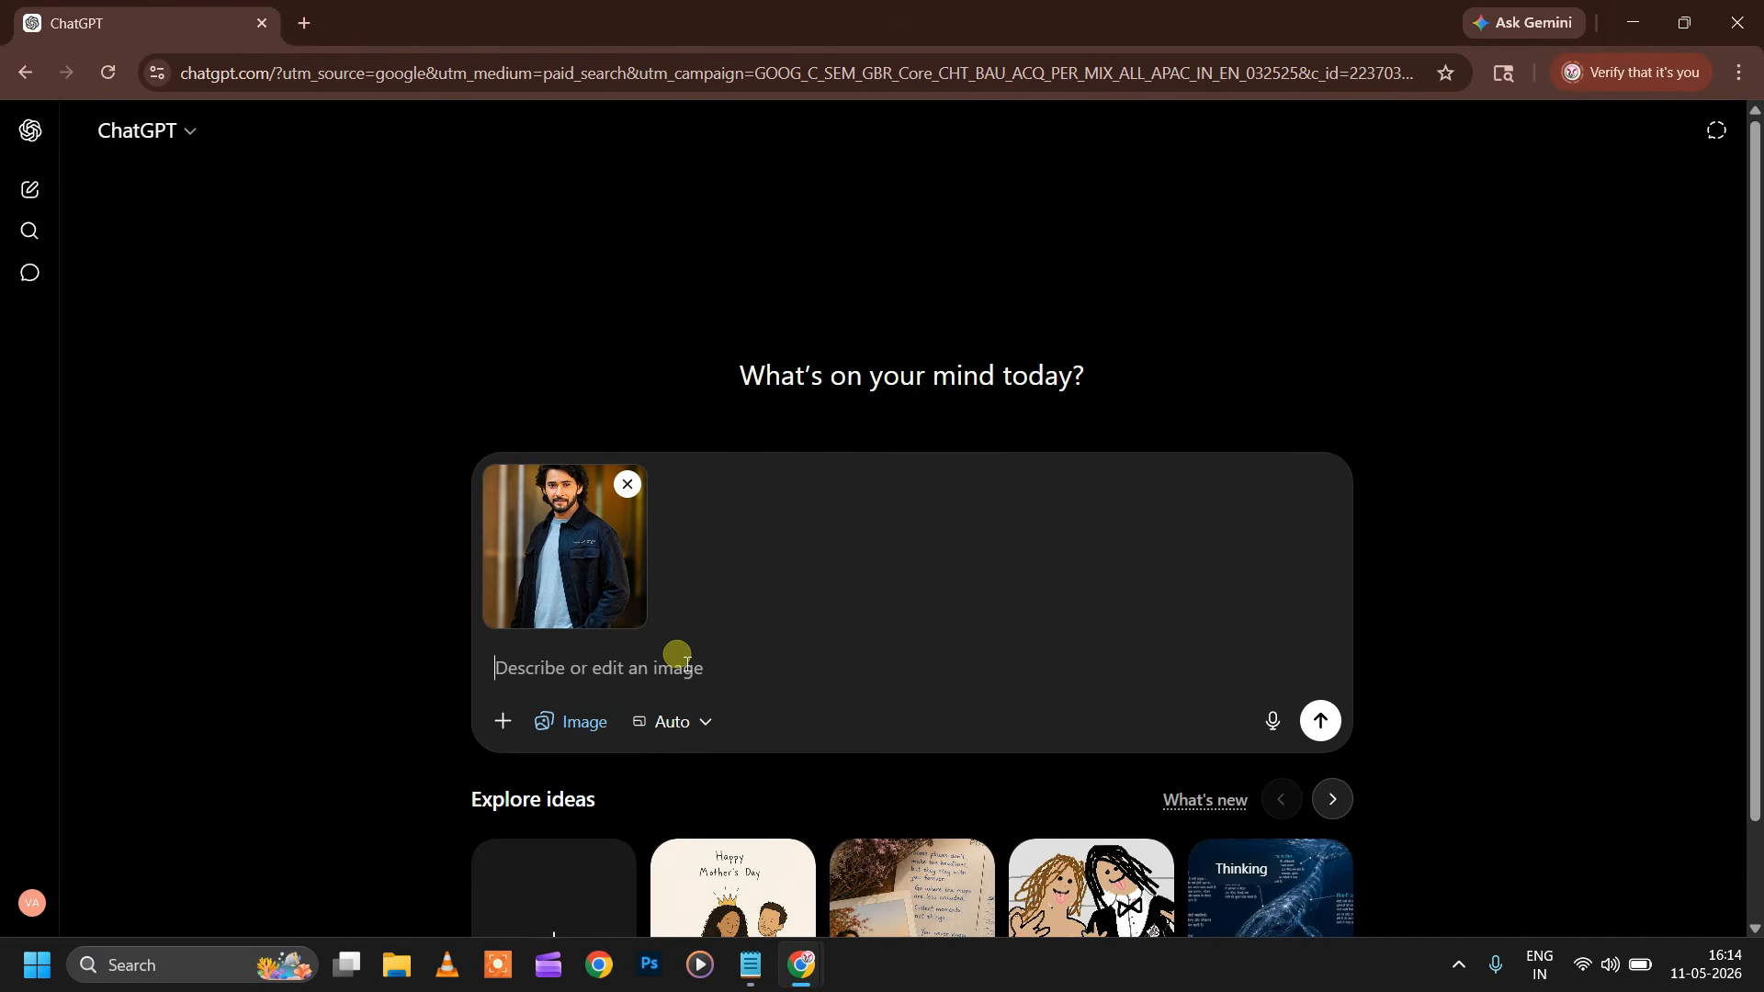
Step: Paste the passport photo sheet prompt into ChatGPT alongside the attached portrait, review it and submit it
{"action": "key", "text": "ctrl+v"}
{"action": "scroll", "coordinate": [928, 658], "scroll_direction": "up", "scroll_amount": 2}
{"action": "scroll", "coordinate": [919, 654], "scroll_direction": "down", "scroll_amount": 2}
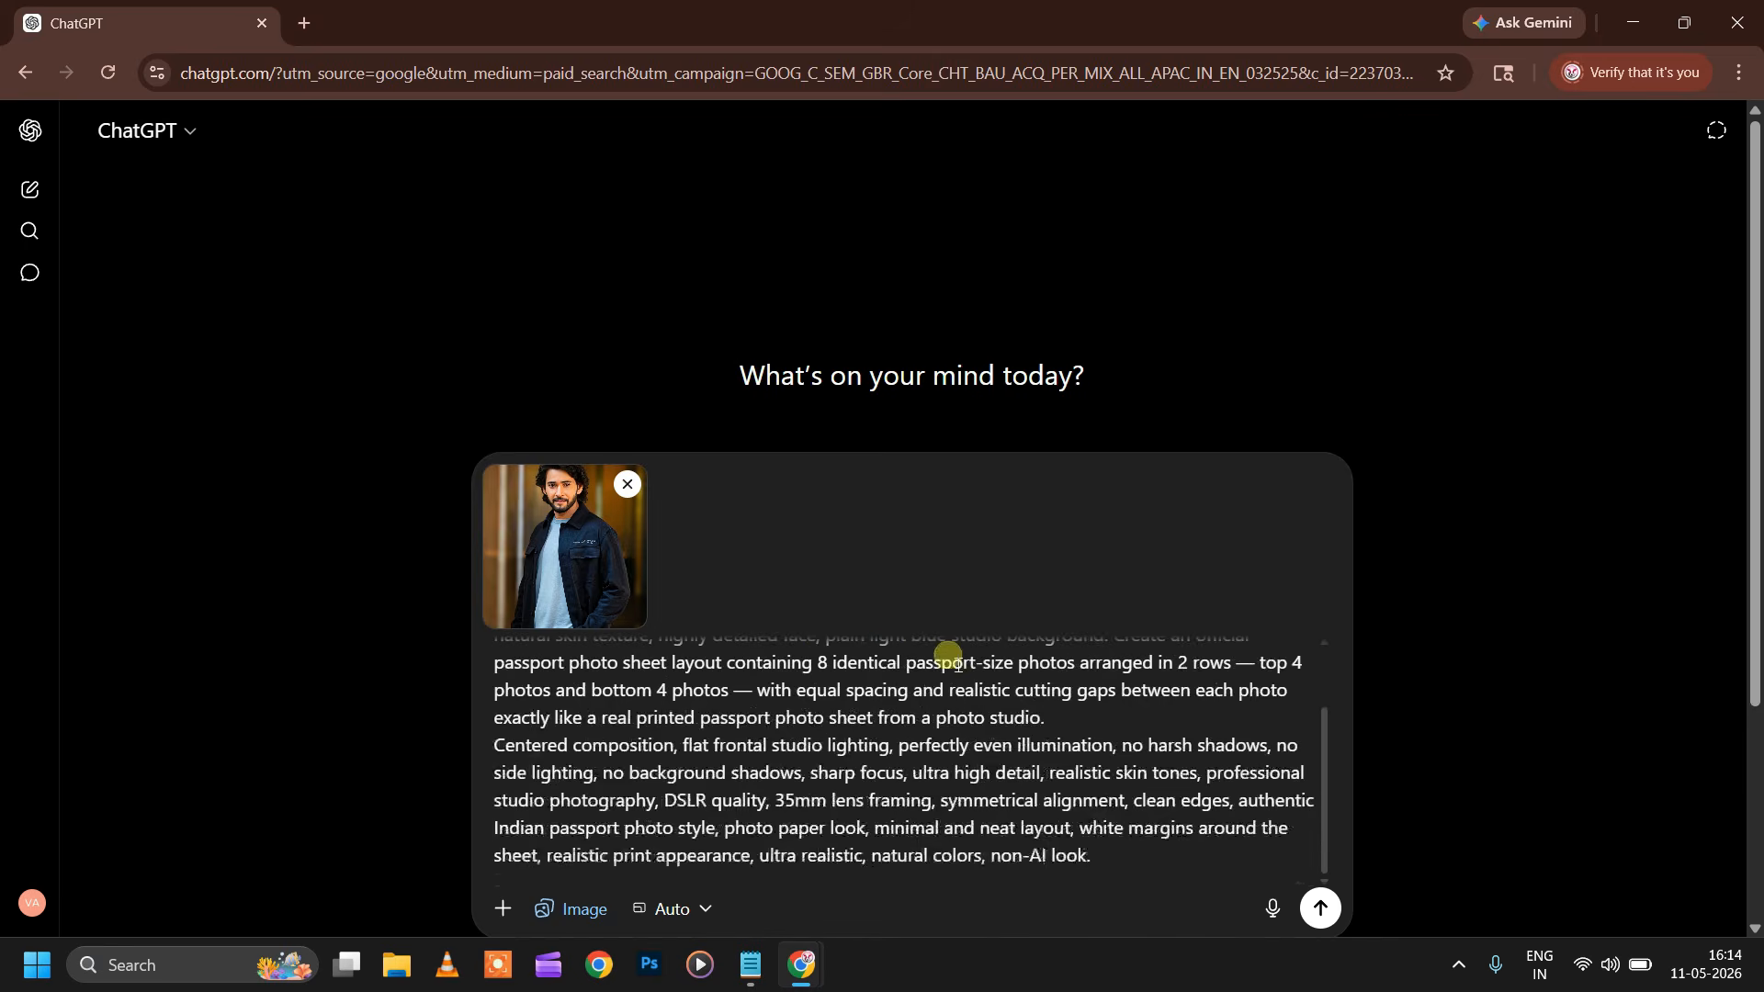
{"action": "scroll", "coordinate": [1226, 685], "scroll_direction": "down", "scroll_amount": 3}
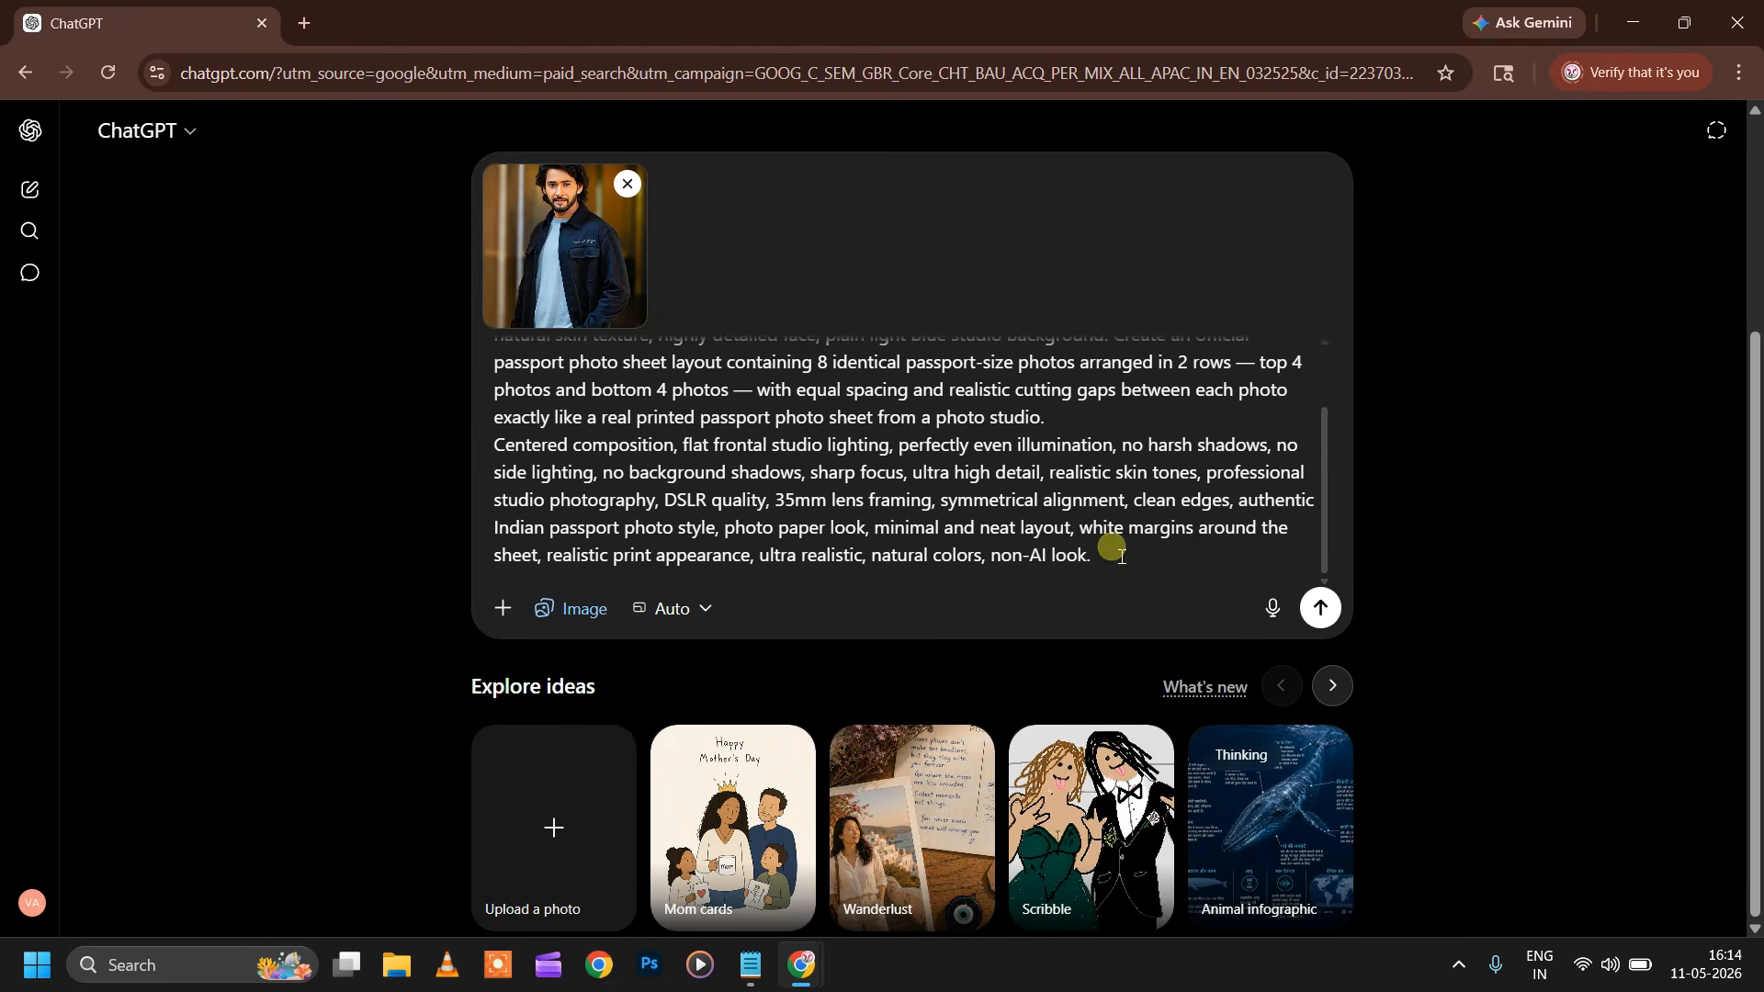
{"action": "scroll", "coordinate": [1065, 540], "scroll_direction": "up", "scroll_amount": 4}
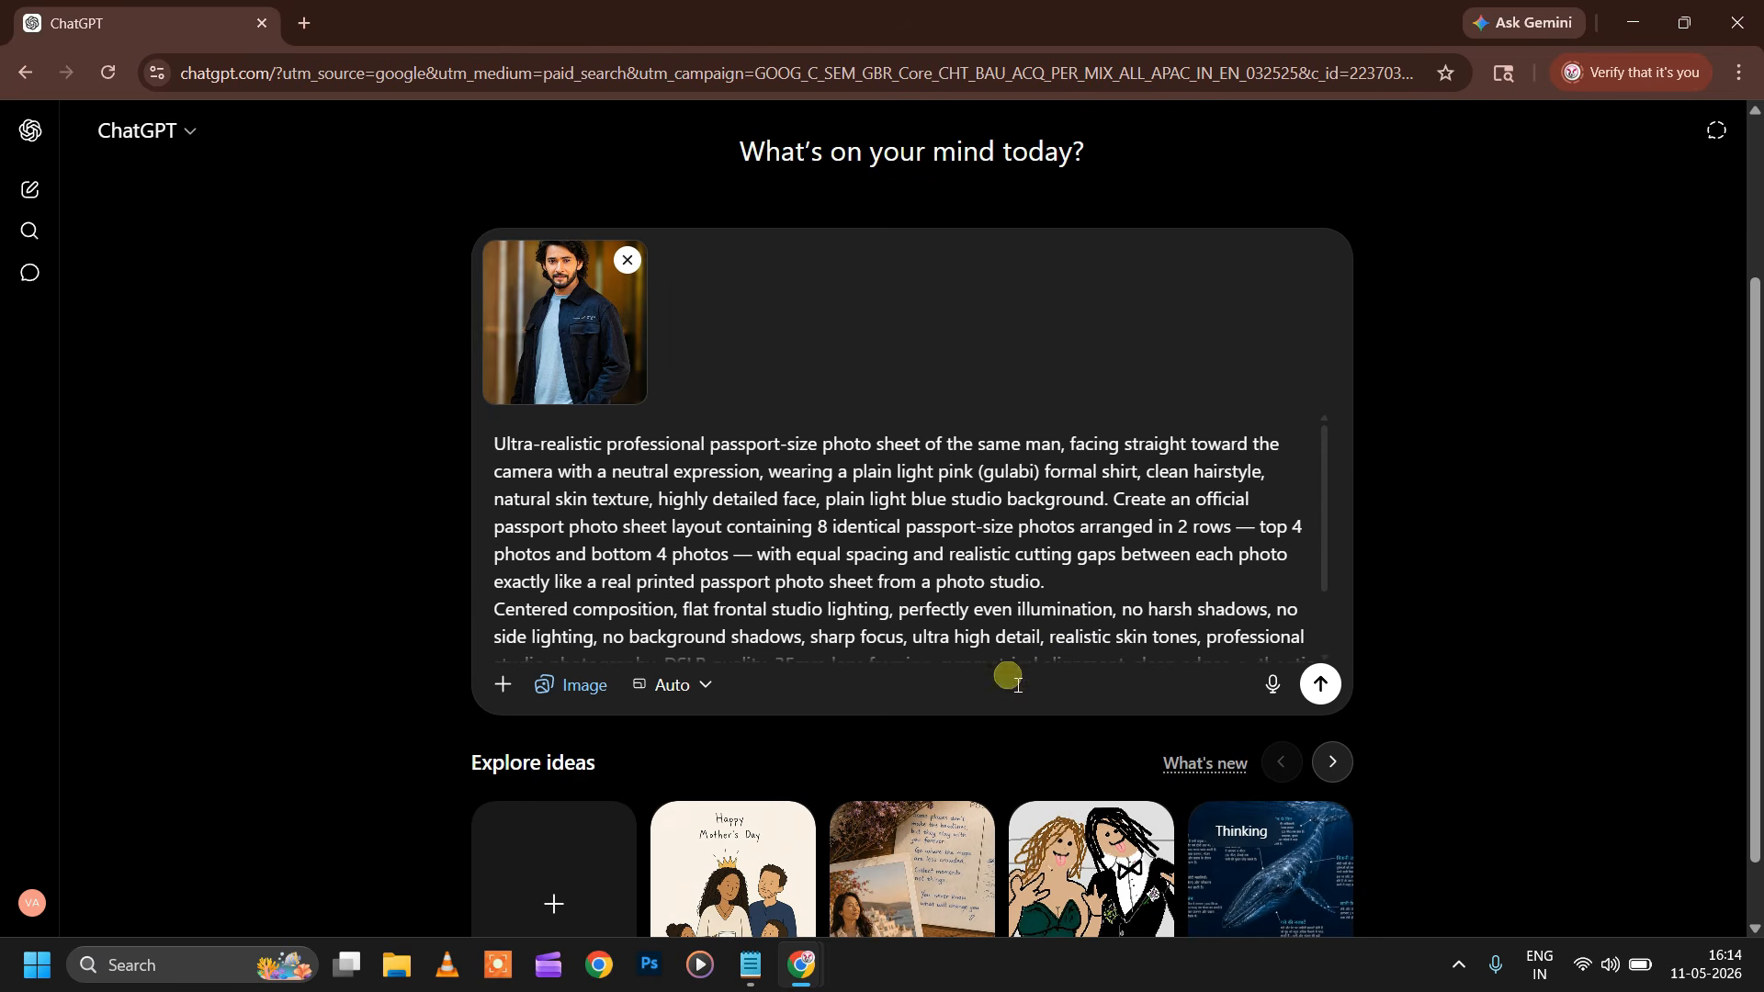
{"action": "left_click", "coordinate": [1322, 685]}
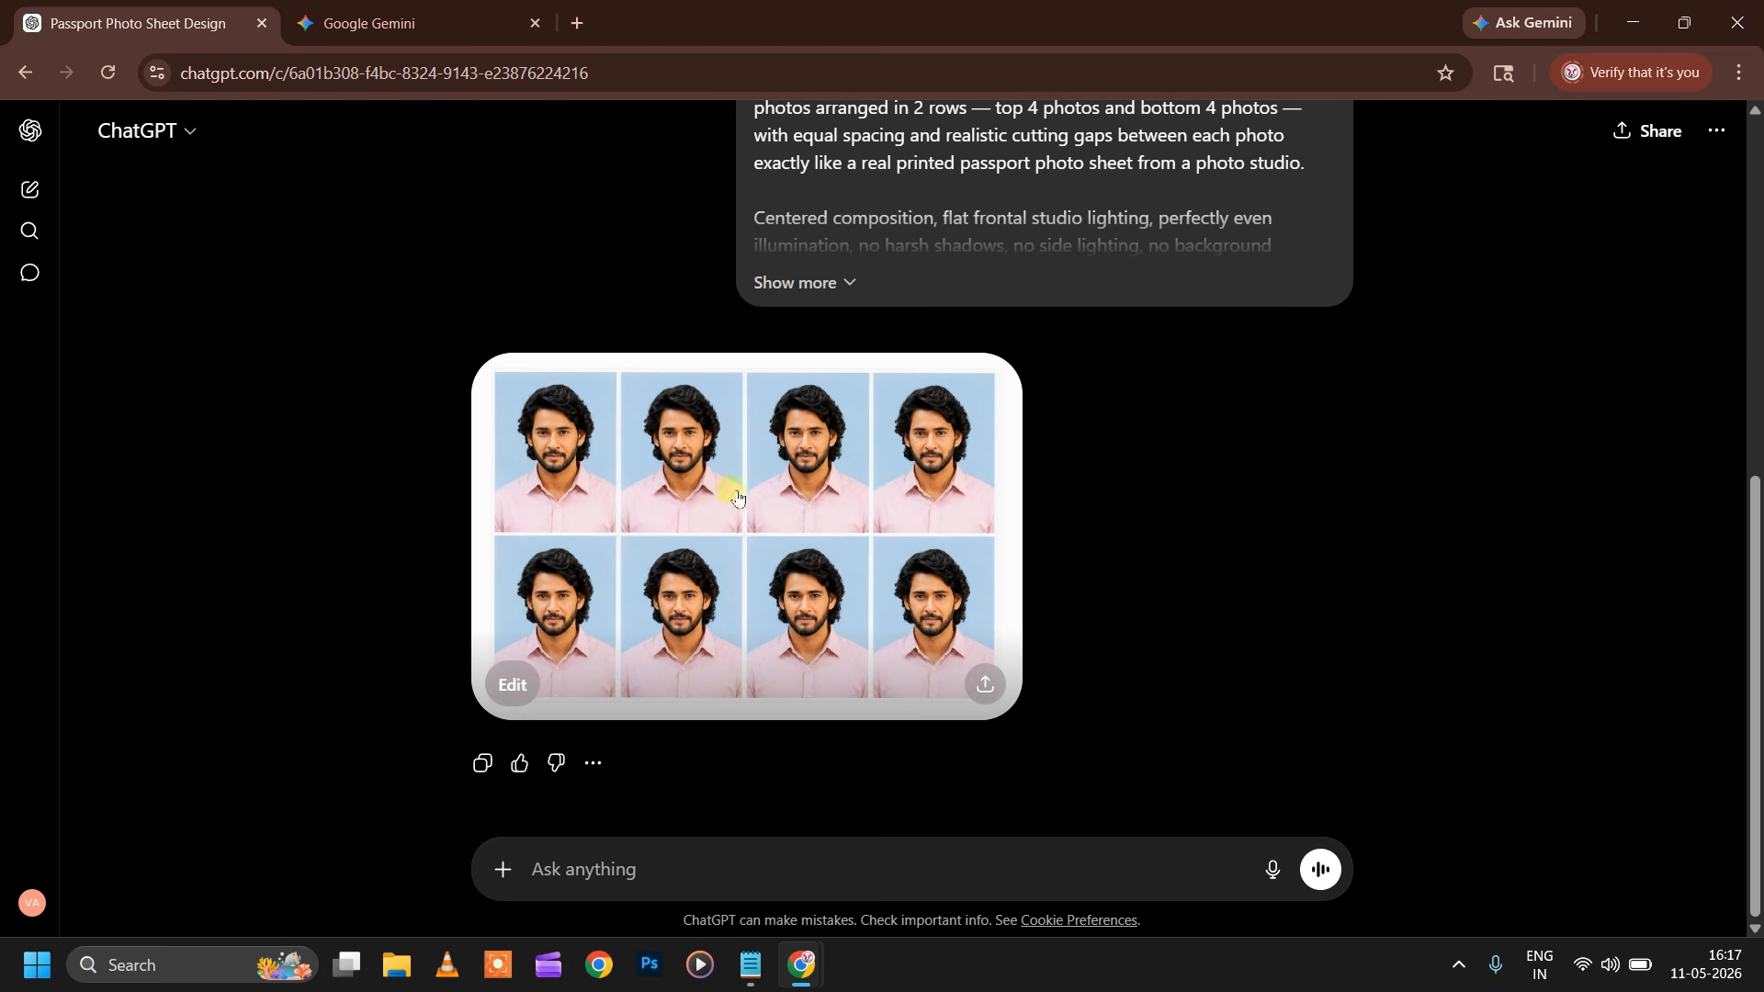
Step: Open the generated passport photo sheet in full view and download it
{"action": "left_click", "coordinate": [708, 525]}
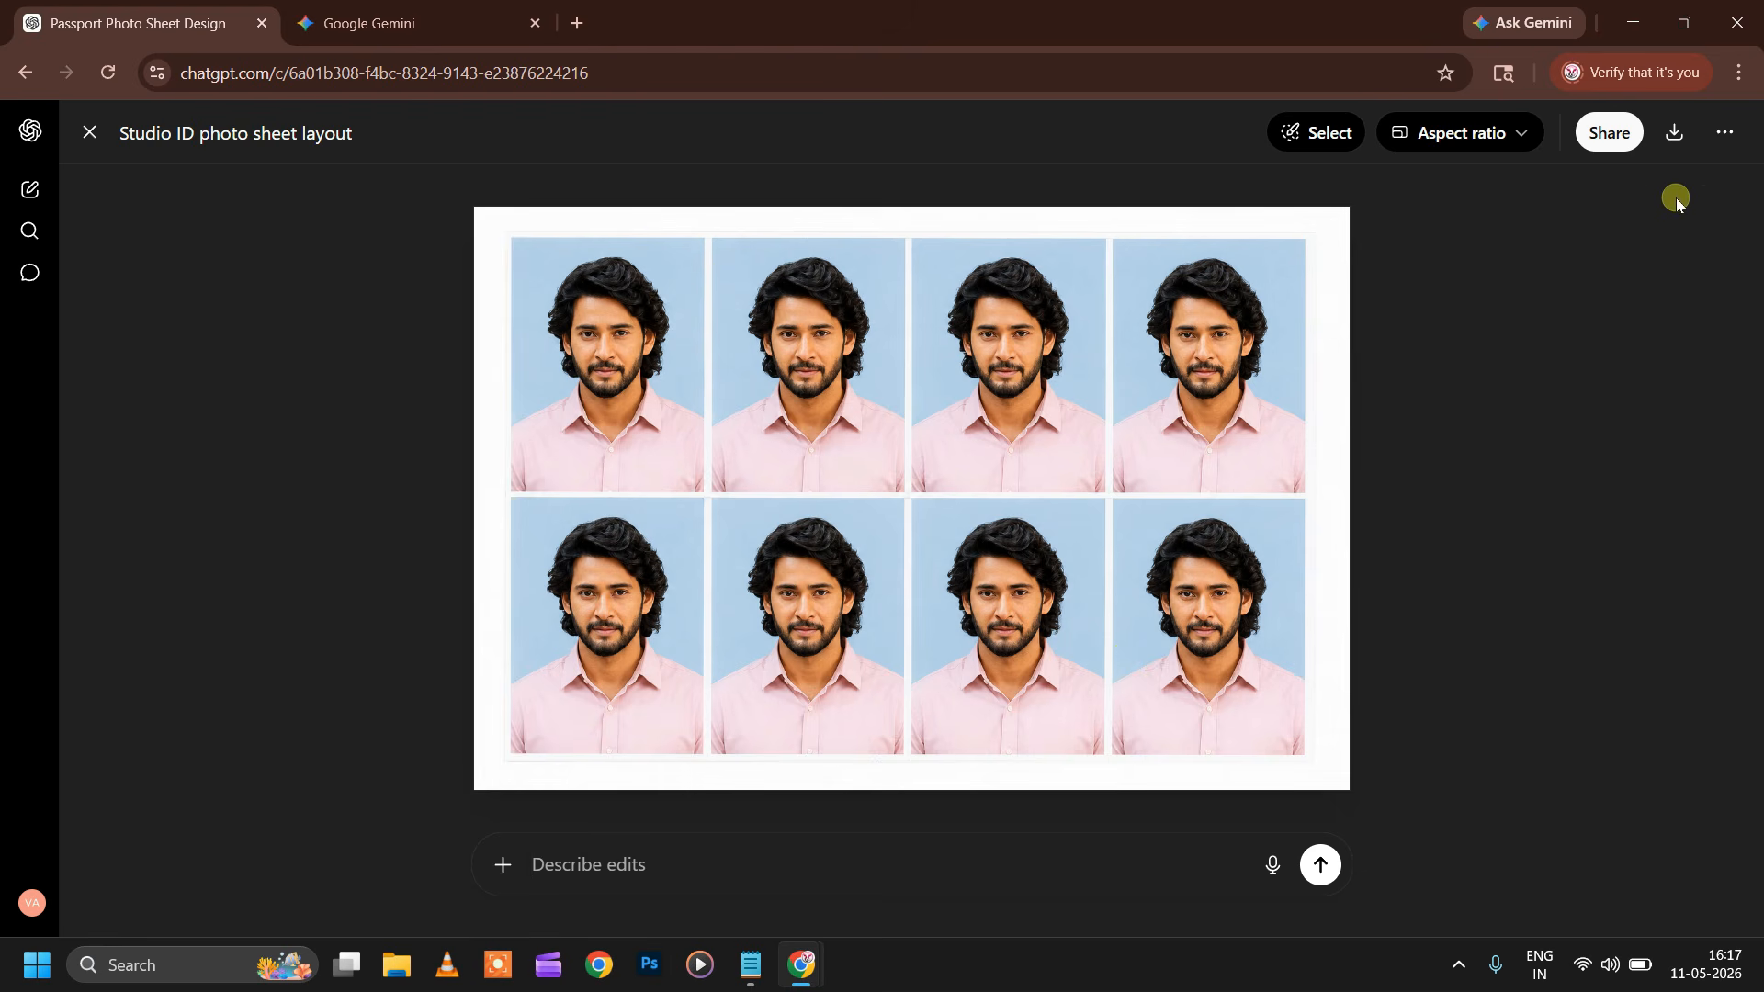
{"action": "left_click", "coordinate": [1677, 136]}
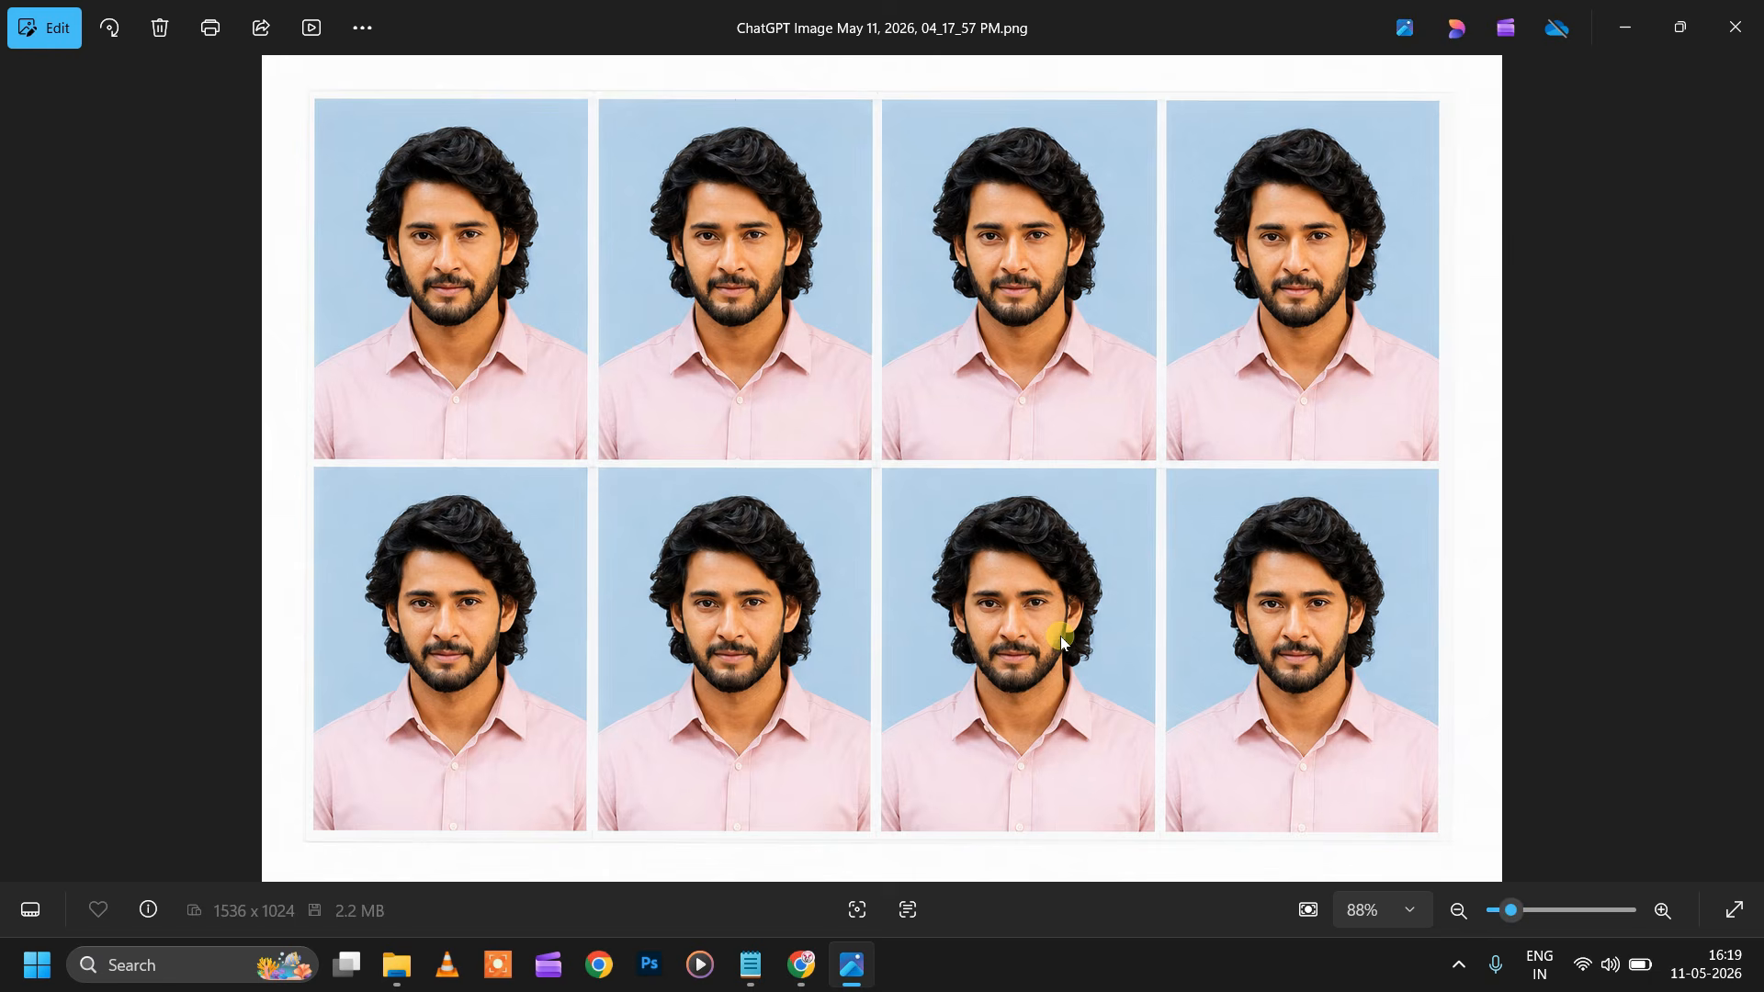
Step: Compare the "plain light pink (gulabi) formal shirt" wording in the Notepad prompt with the generated sheet, and close ChatGPT's image view
{"action": "left_click", "coordinate": [751, 974]}
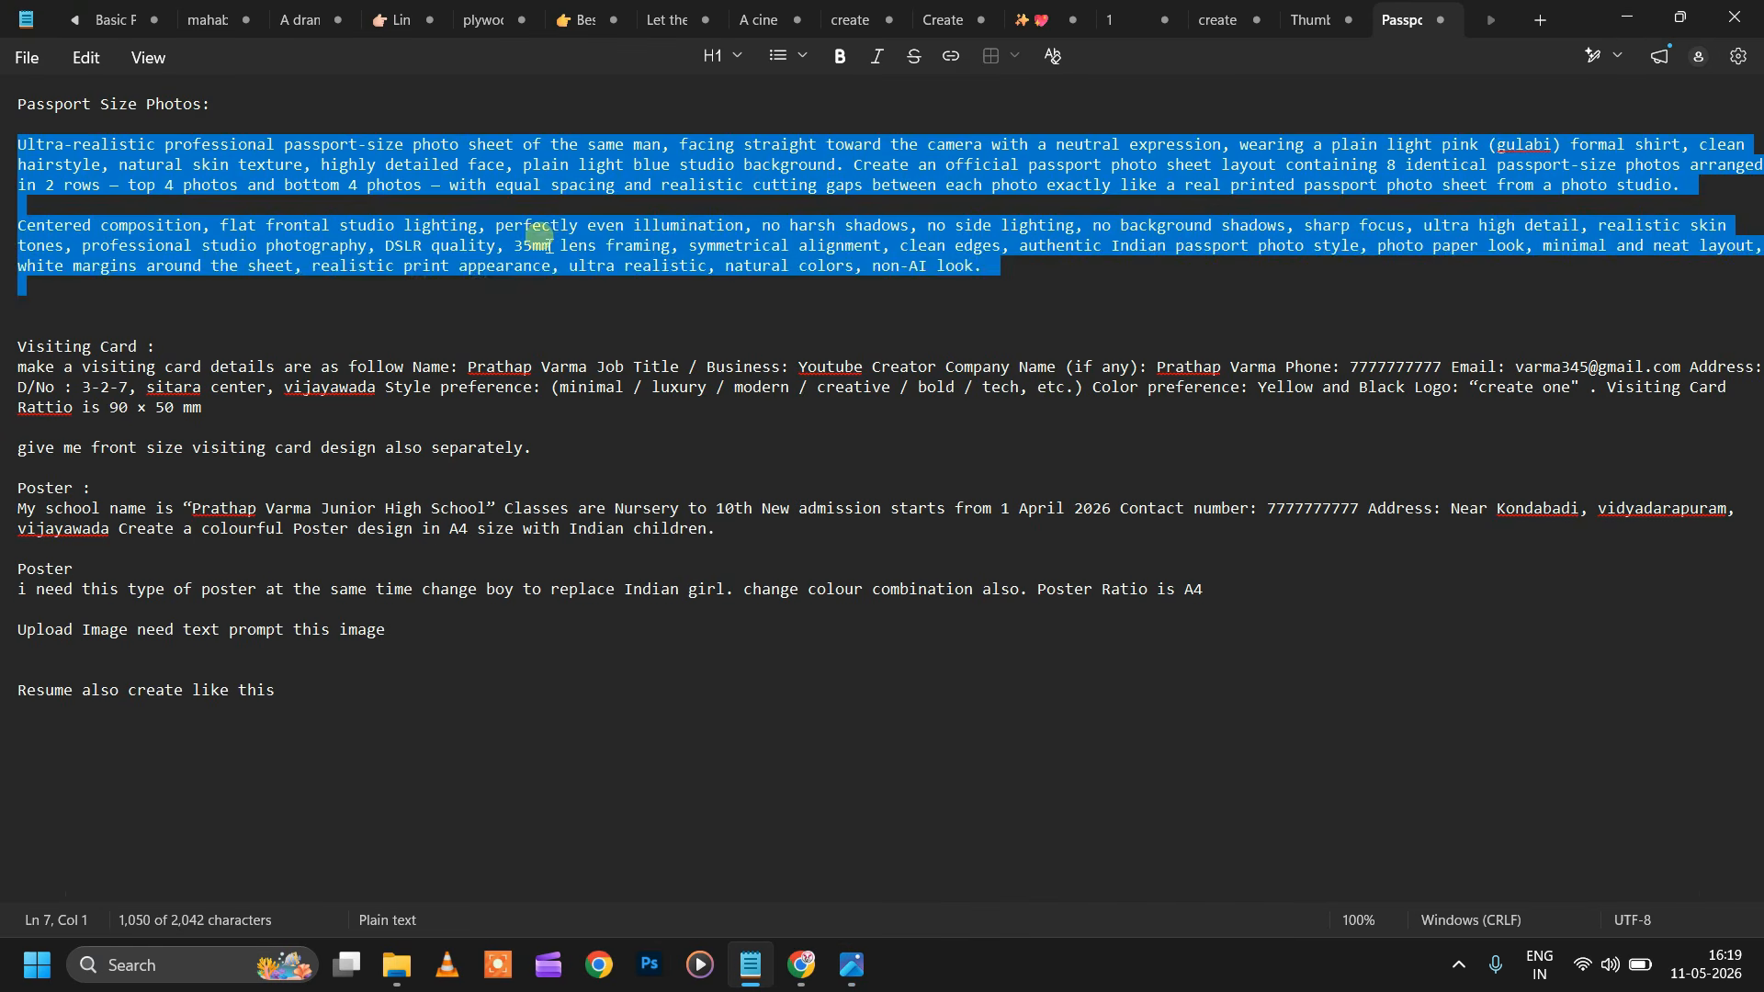
{"action": "left_click", "coordinate": [542, 245]}
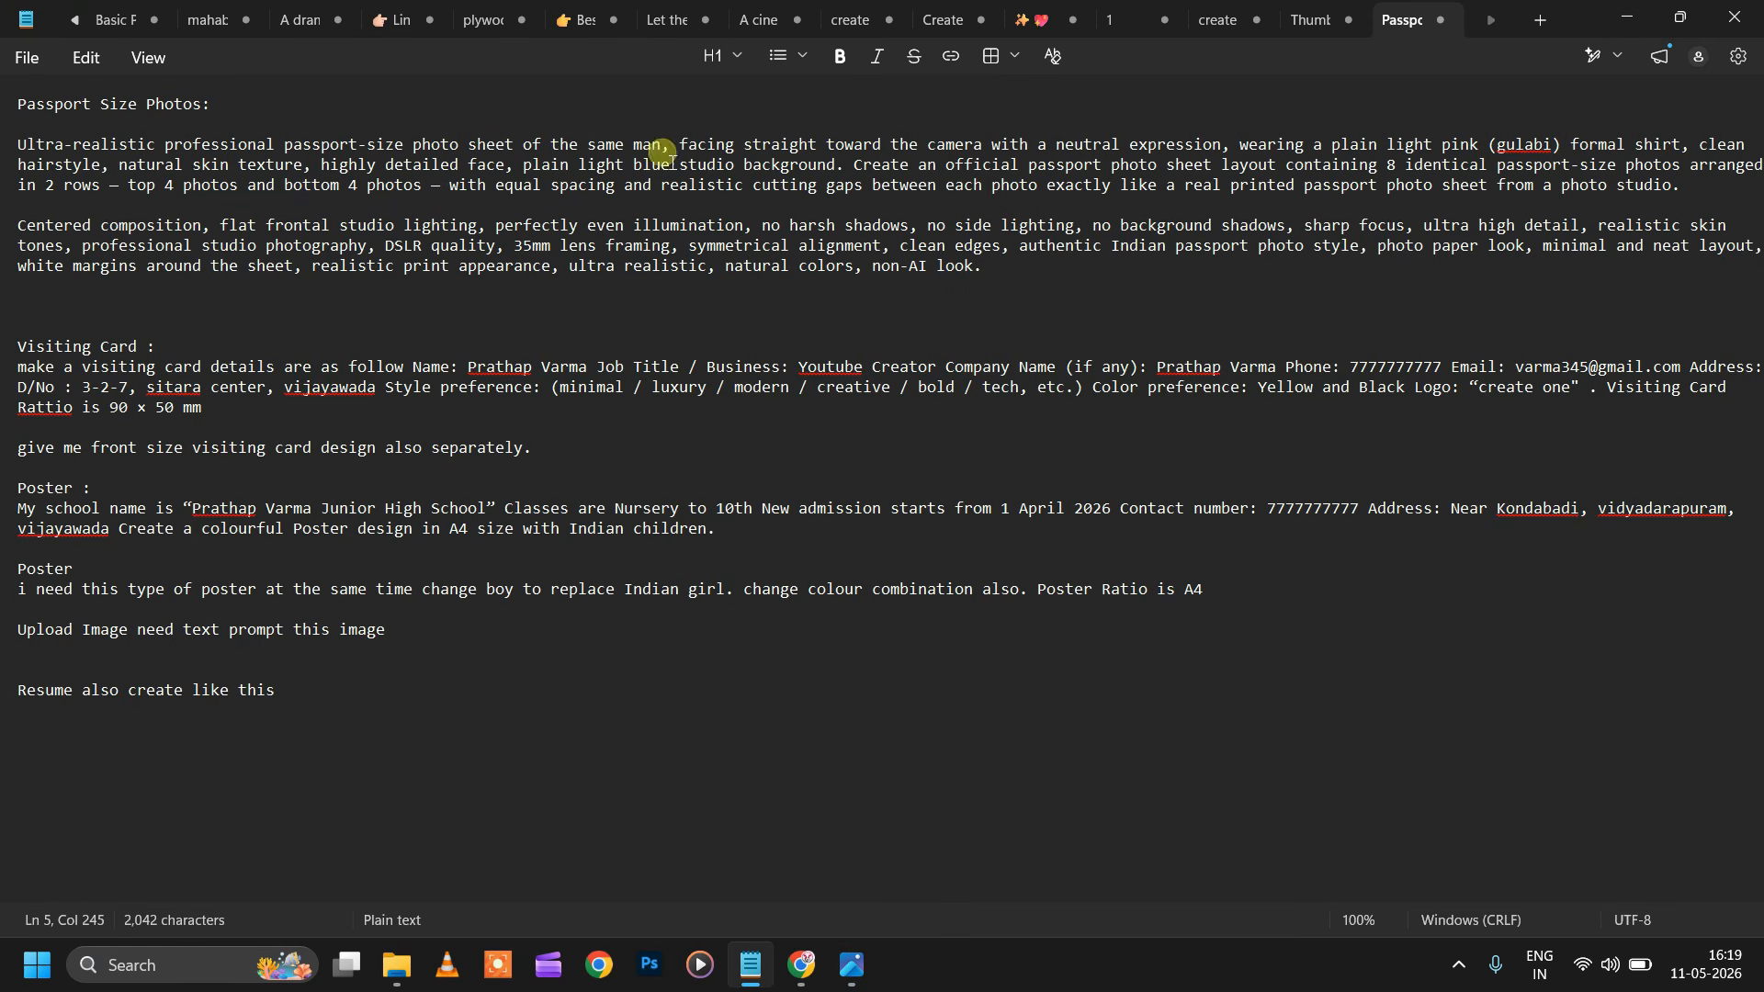
{"action": "left_click_drag", "start_coordinate": [1338, 147], "coordinate": [1683, 149]}
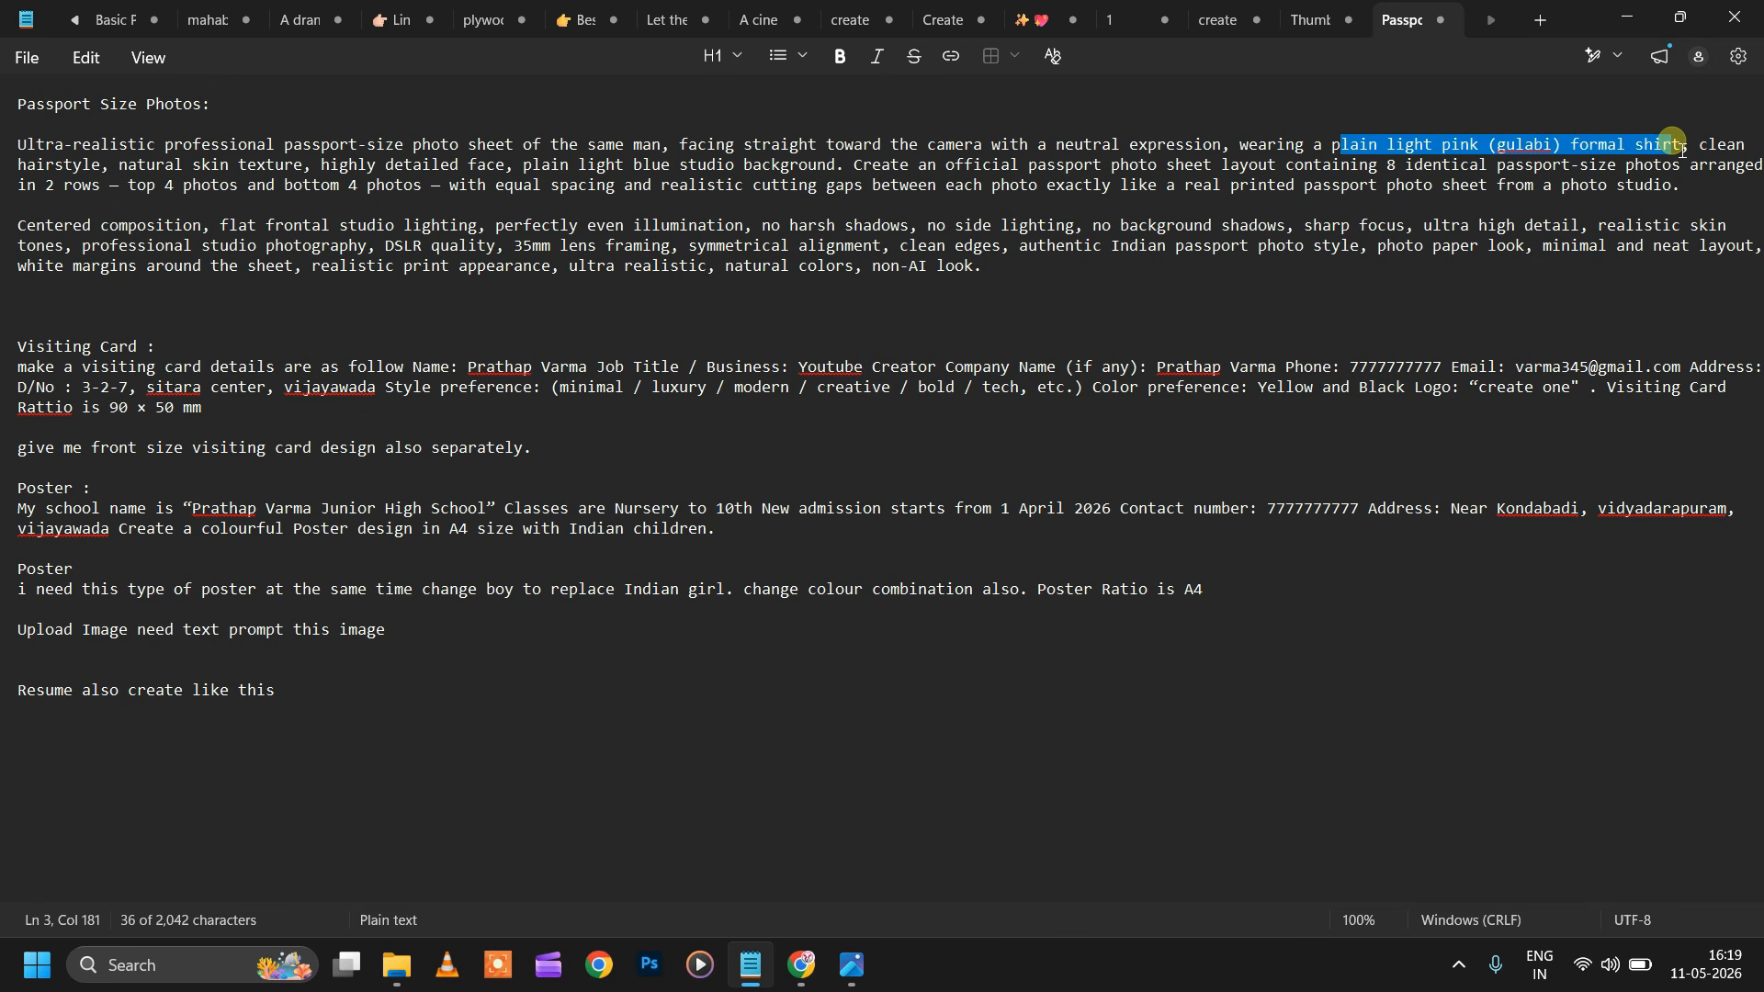
{"action": "left_click_drag", "start_coordinate": [1332, 146], "coordinate": [1692, 154]}
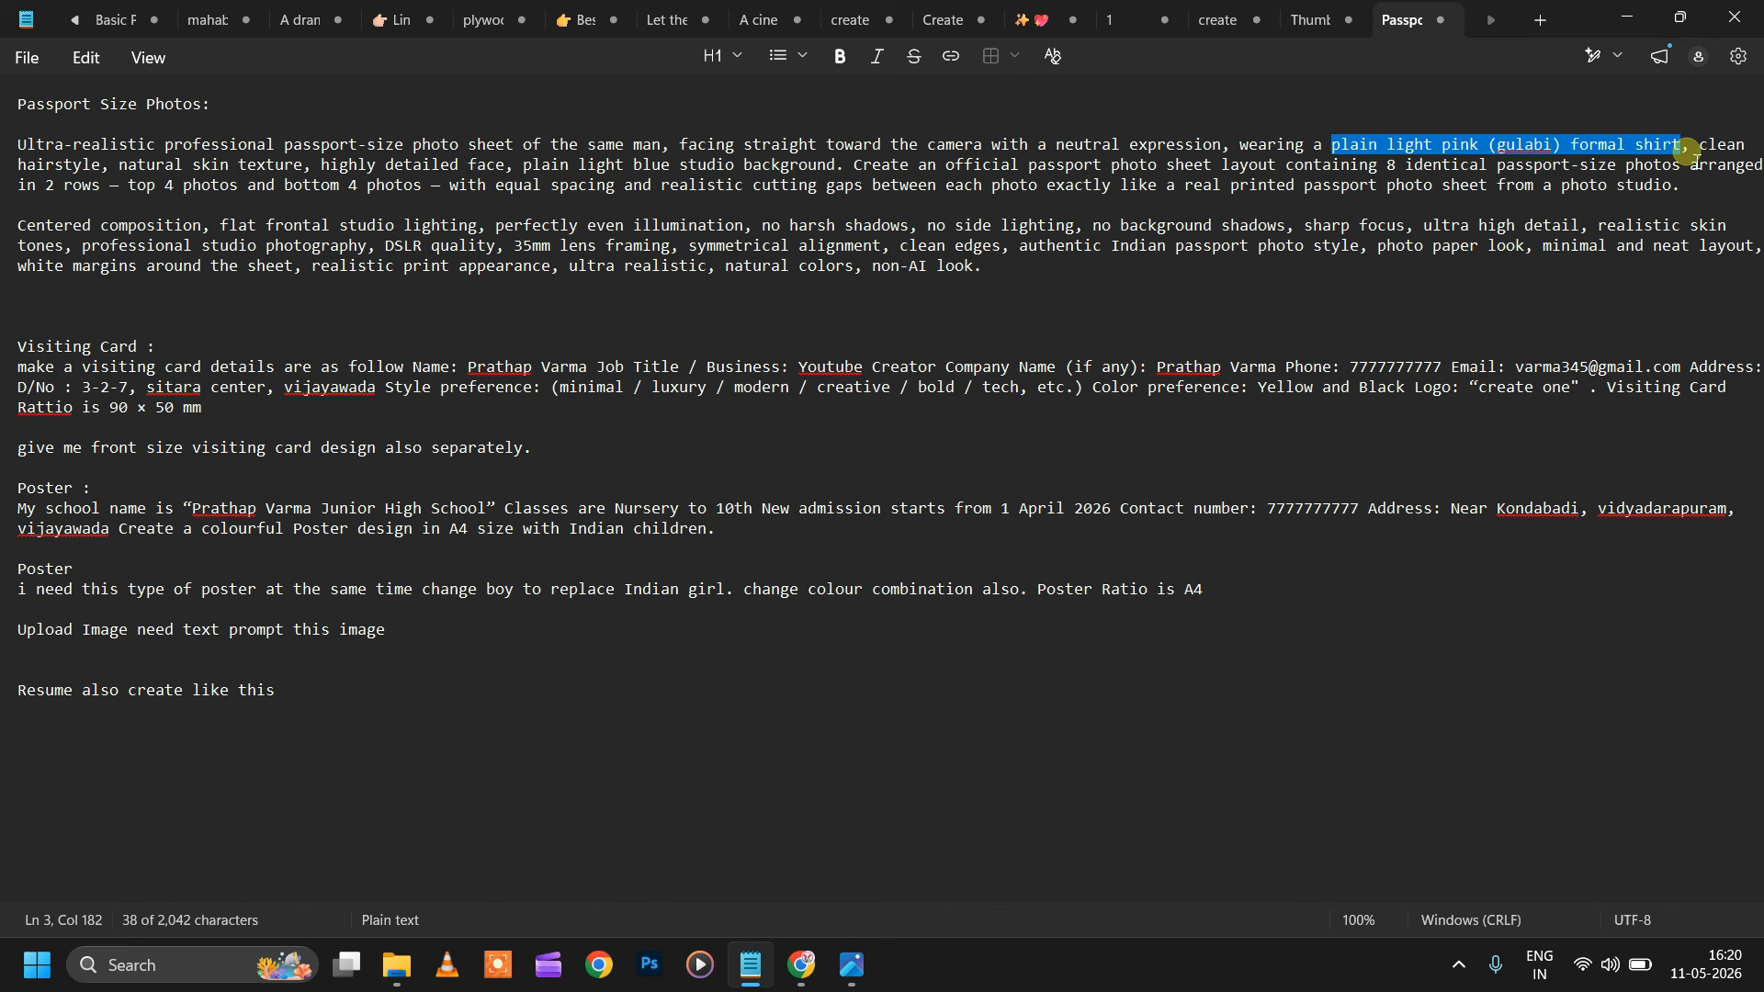
{"action": "left_click", "coordinate": [1442, 144]}
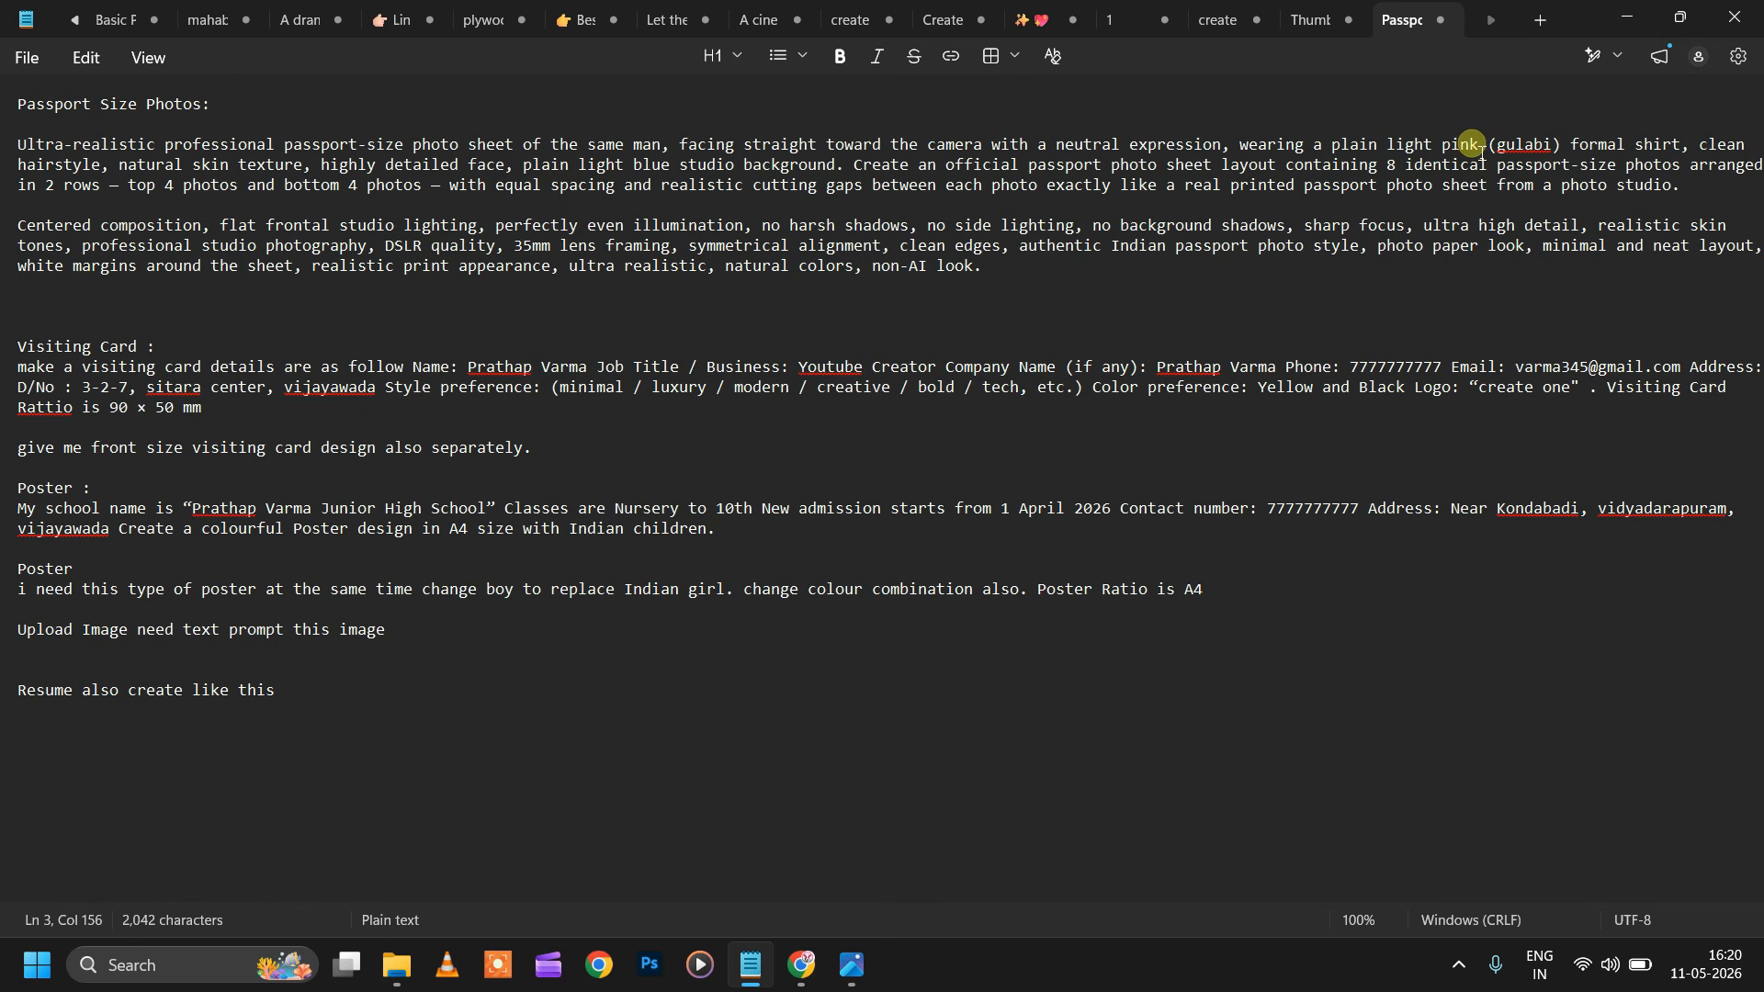
{"action": "mouse_move", "coordinate": [1453, 145]}
{"action": "left_mouse_down"}
{"action": "mouse_move", "coordinate": [1493, 145]}
{"action": "mouse_move", "coordinate": [1451, 147]}
{"action": "left_mouse_up"}
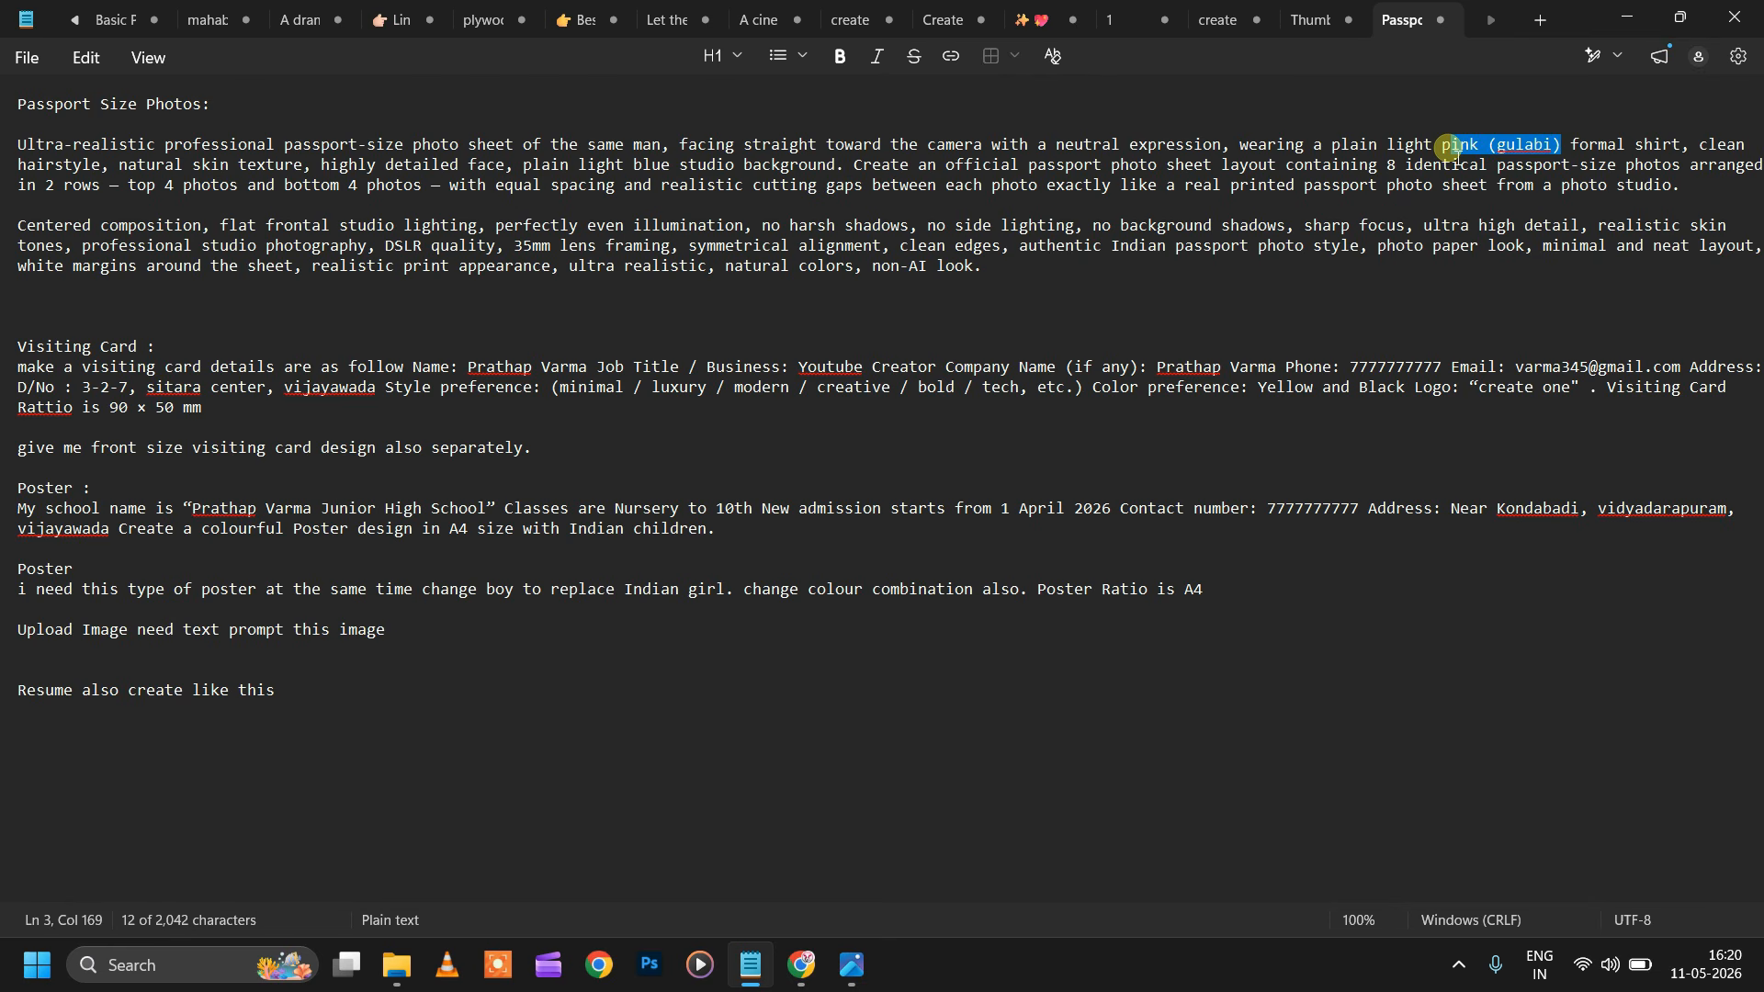
{"action": "left_click", "coordinate": [851, 965]}
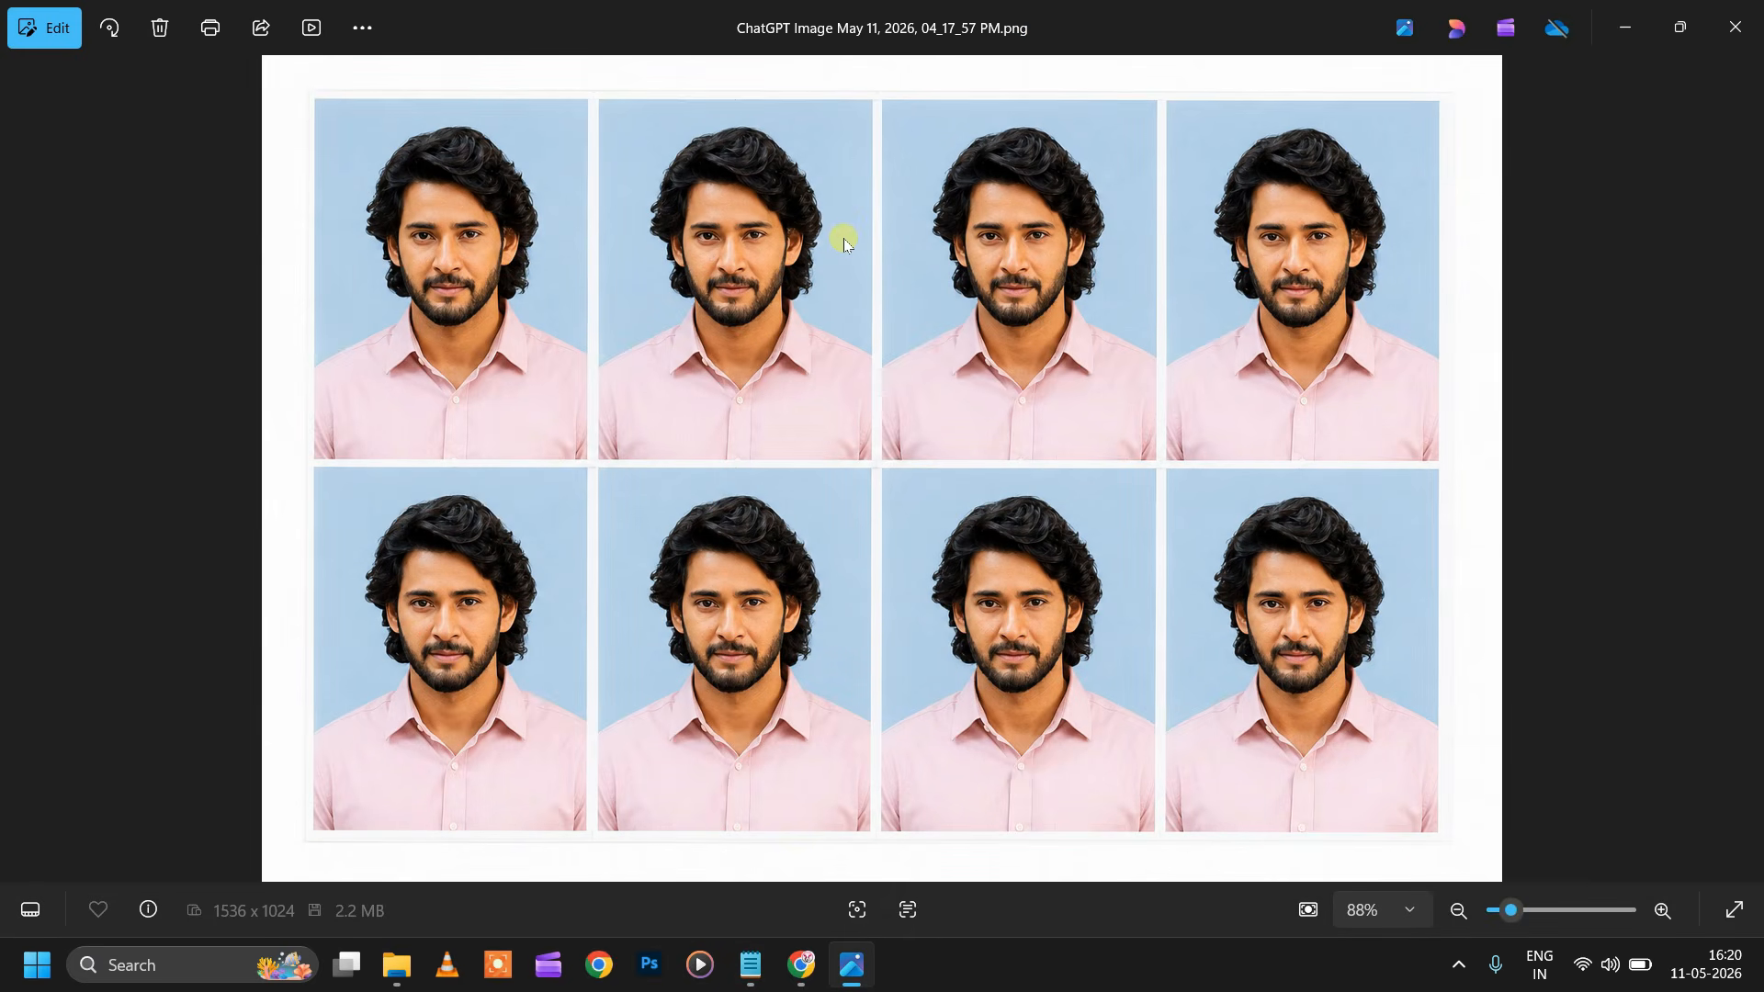
{"action": "left_click", "coordinate": [750, 964]}
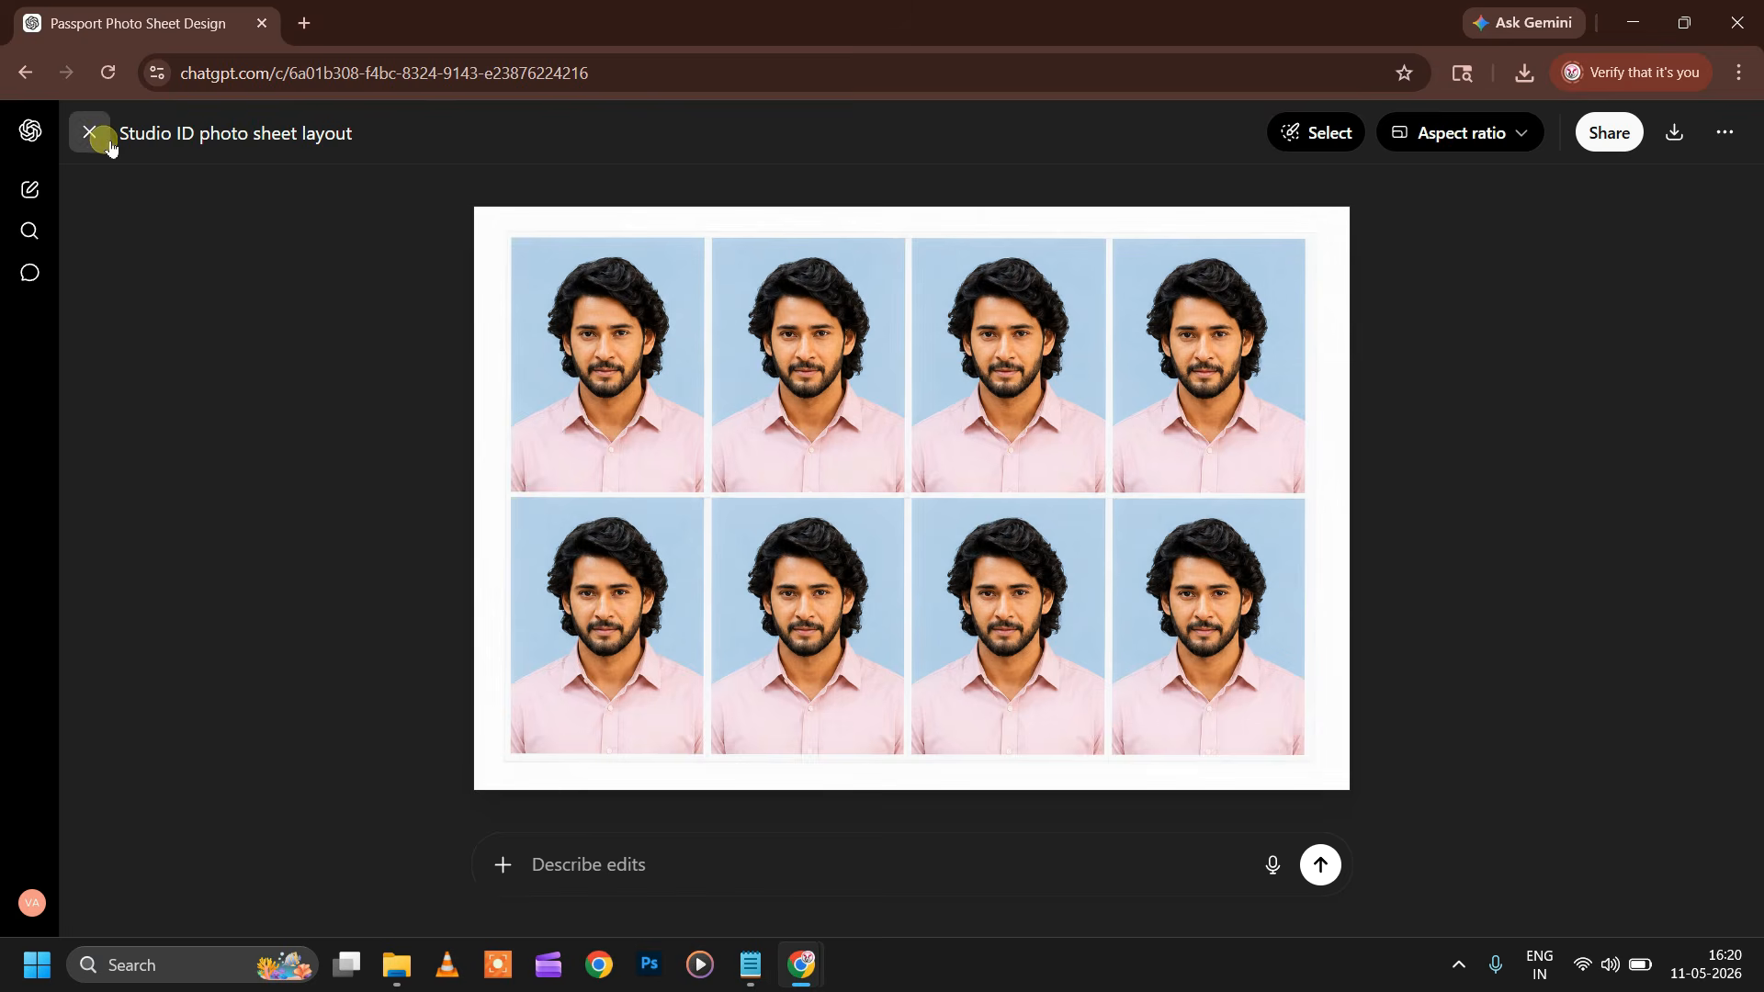
{"action": "left_click", "coordinate": [91, 130]}
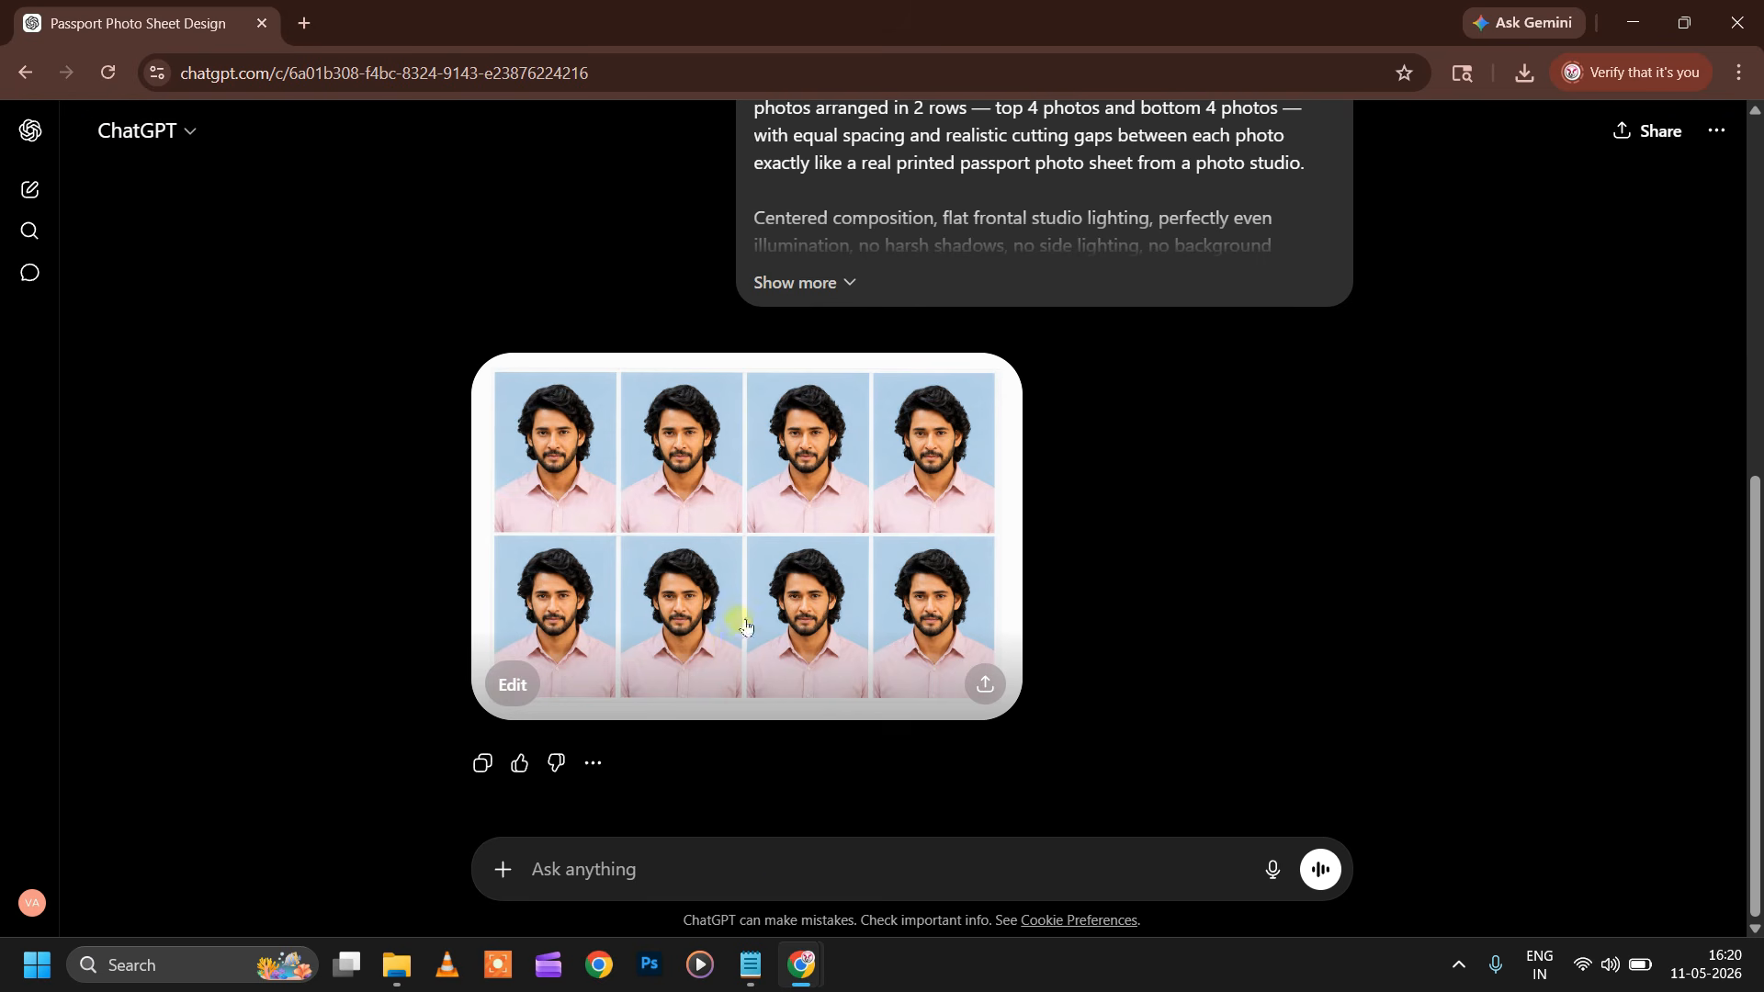
Step: Switch to Notepad and review the Visiting Card prompt's name, job title, company, phone, email, address and style details
{"action": "left_click", "coordinate": [750, 964]}
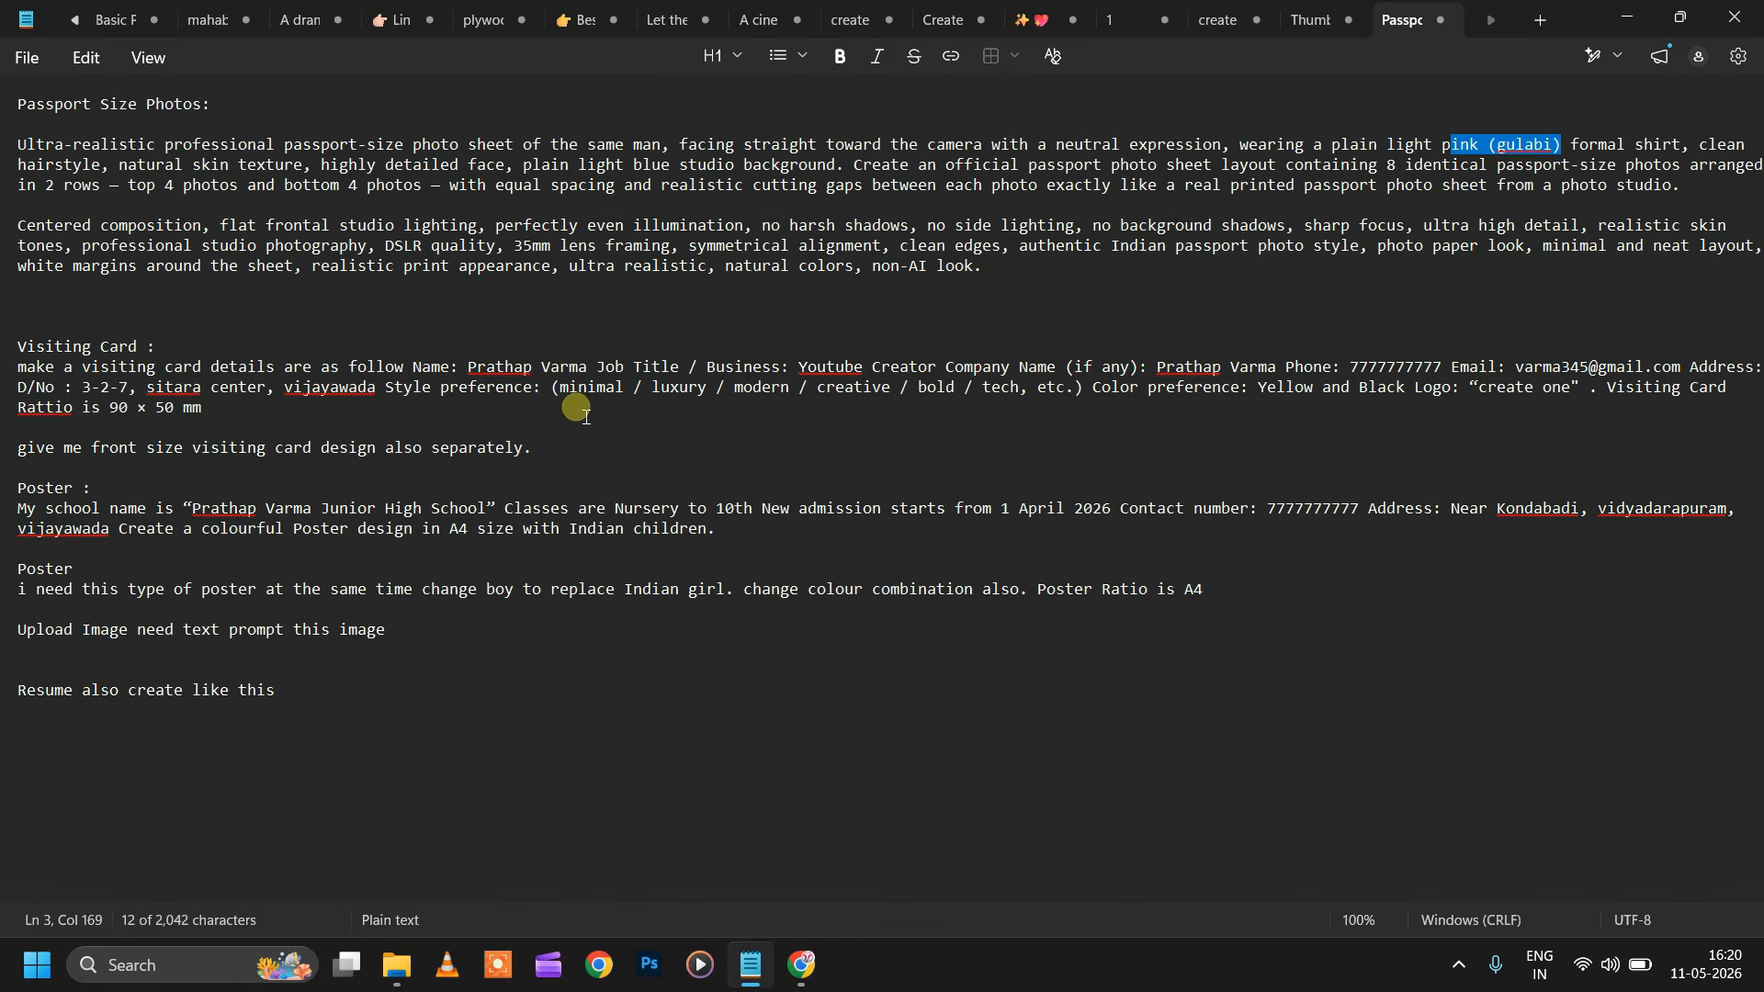
{"action": "triple_click", "coordinate": [30, 378]}
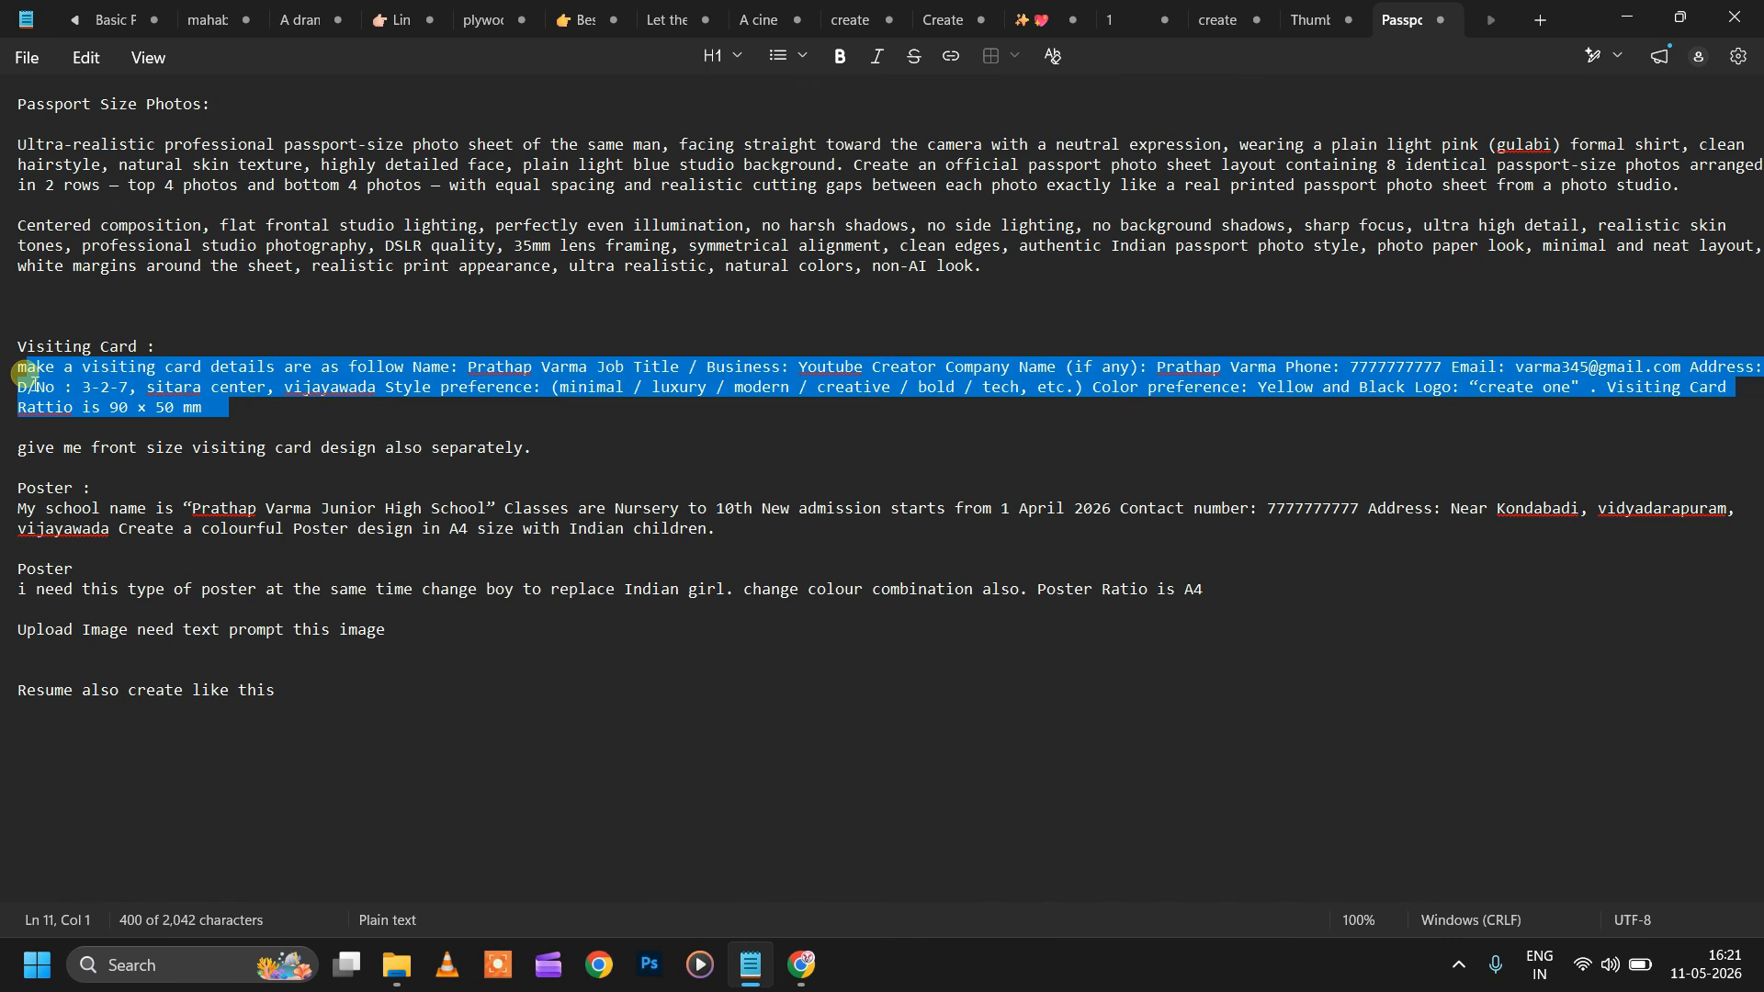
{"action": "left_click", "coordinate": [285, 412]}
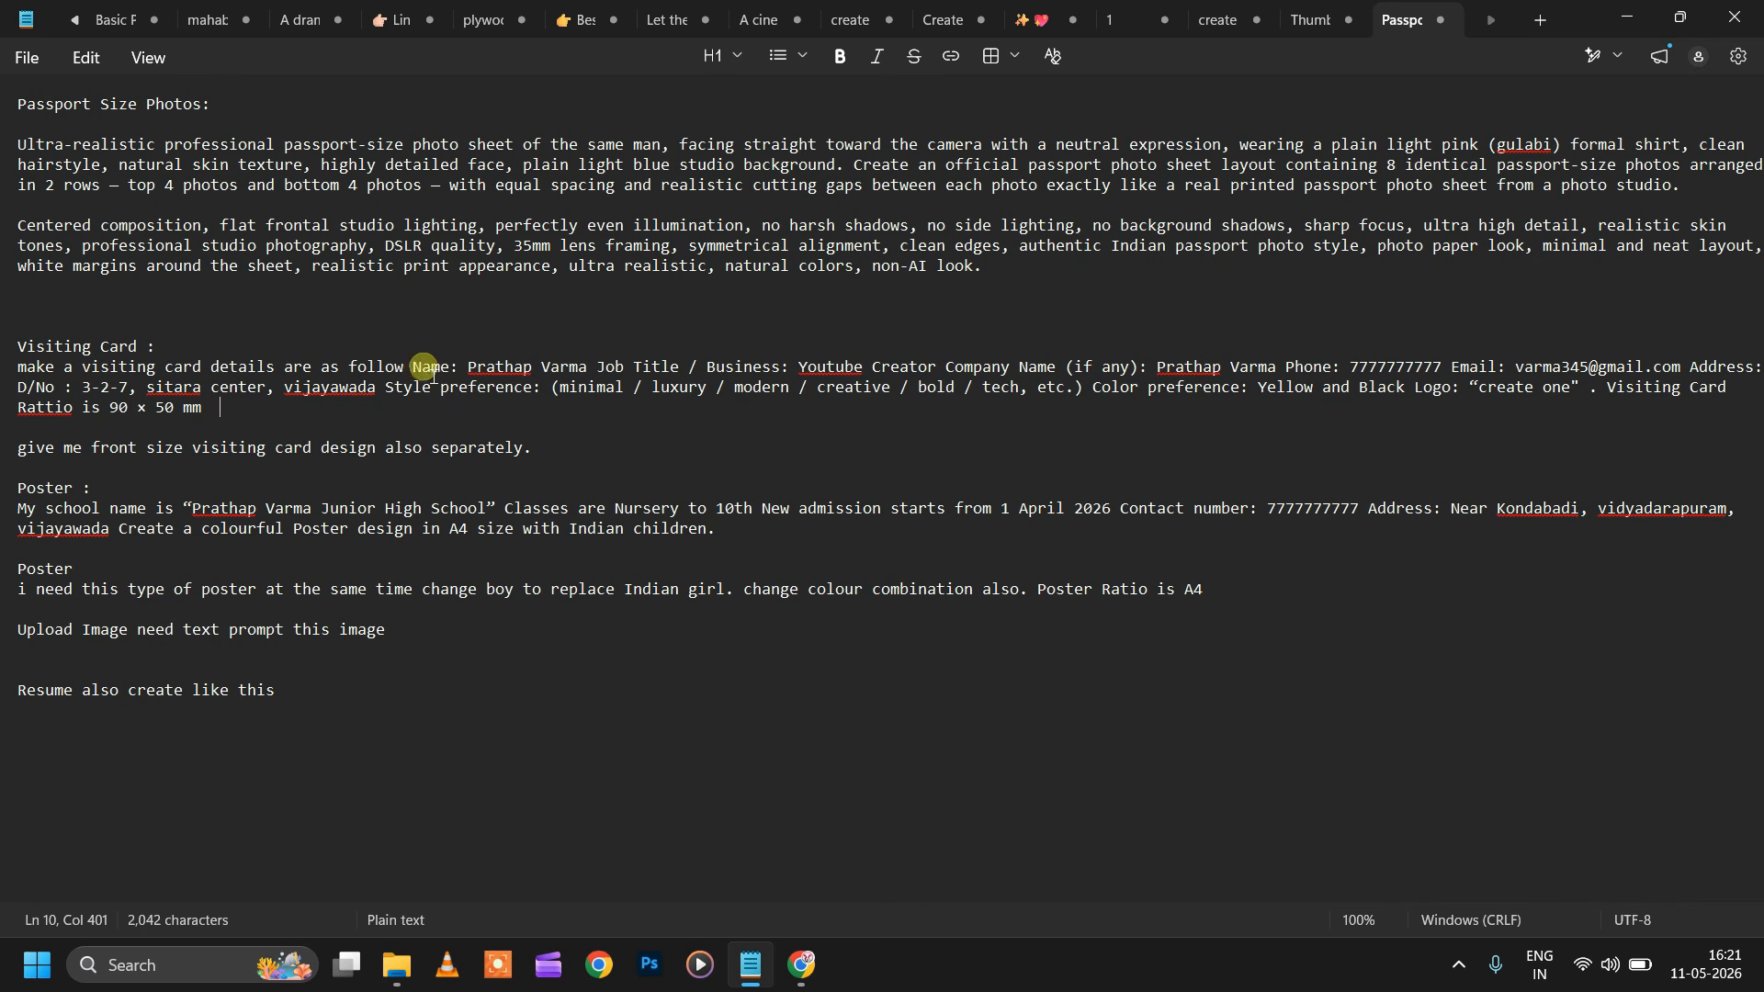
{"action": "left_click_drag", "start_coordinate": [474, 364], "coordinate": [593, 375]}
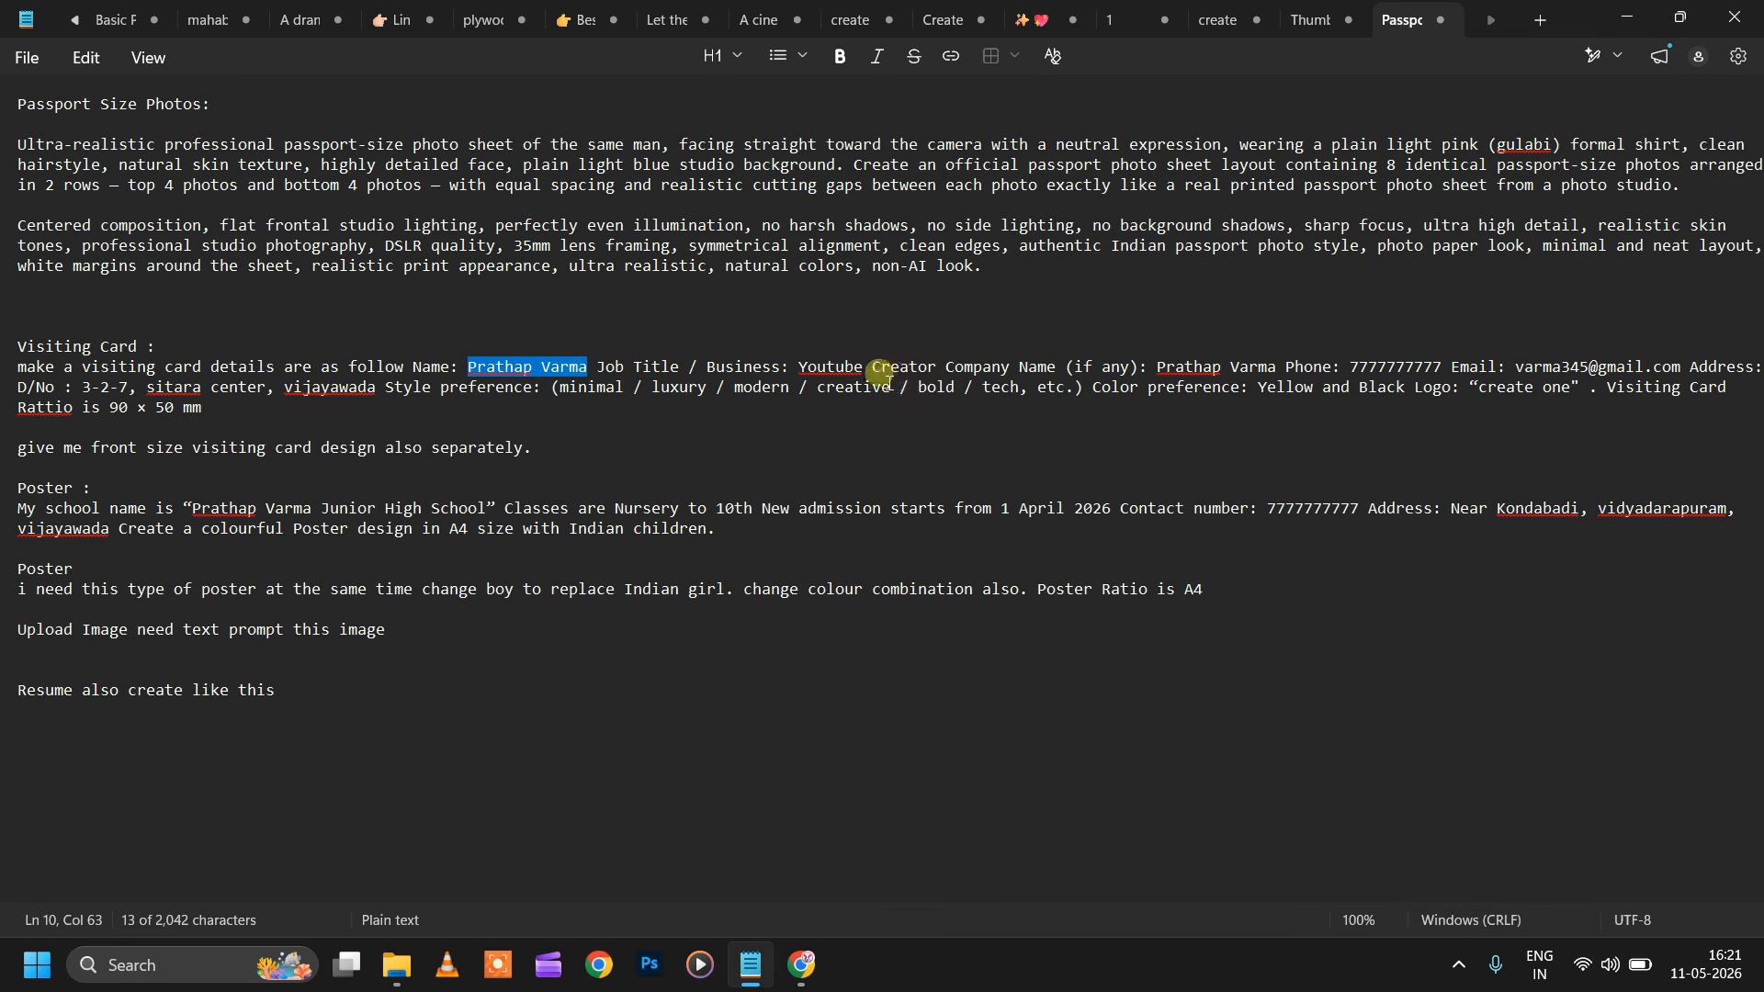
{"action": "left_click", "coordinate": [864, 372]}
{"action": "left_click_drag", "start_coordinate": [817, 374], "coordinate": [919, 371]}
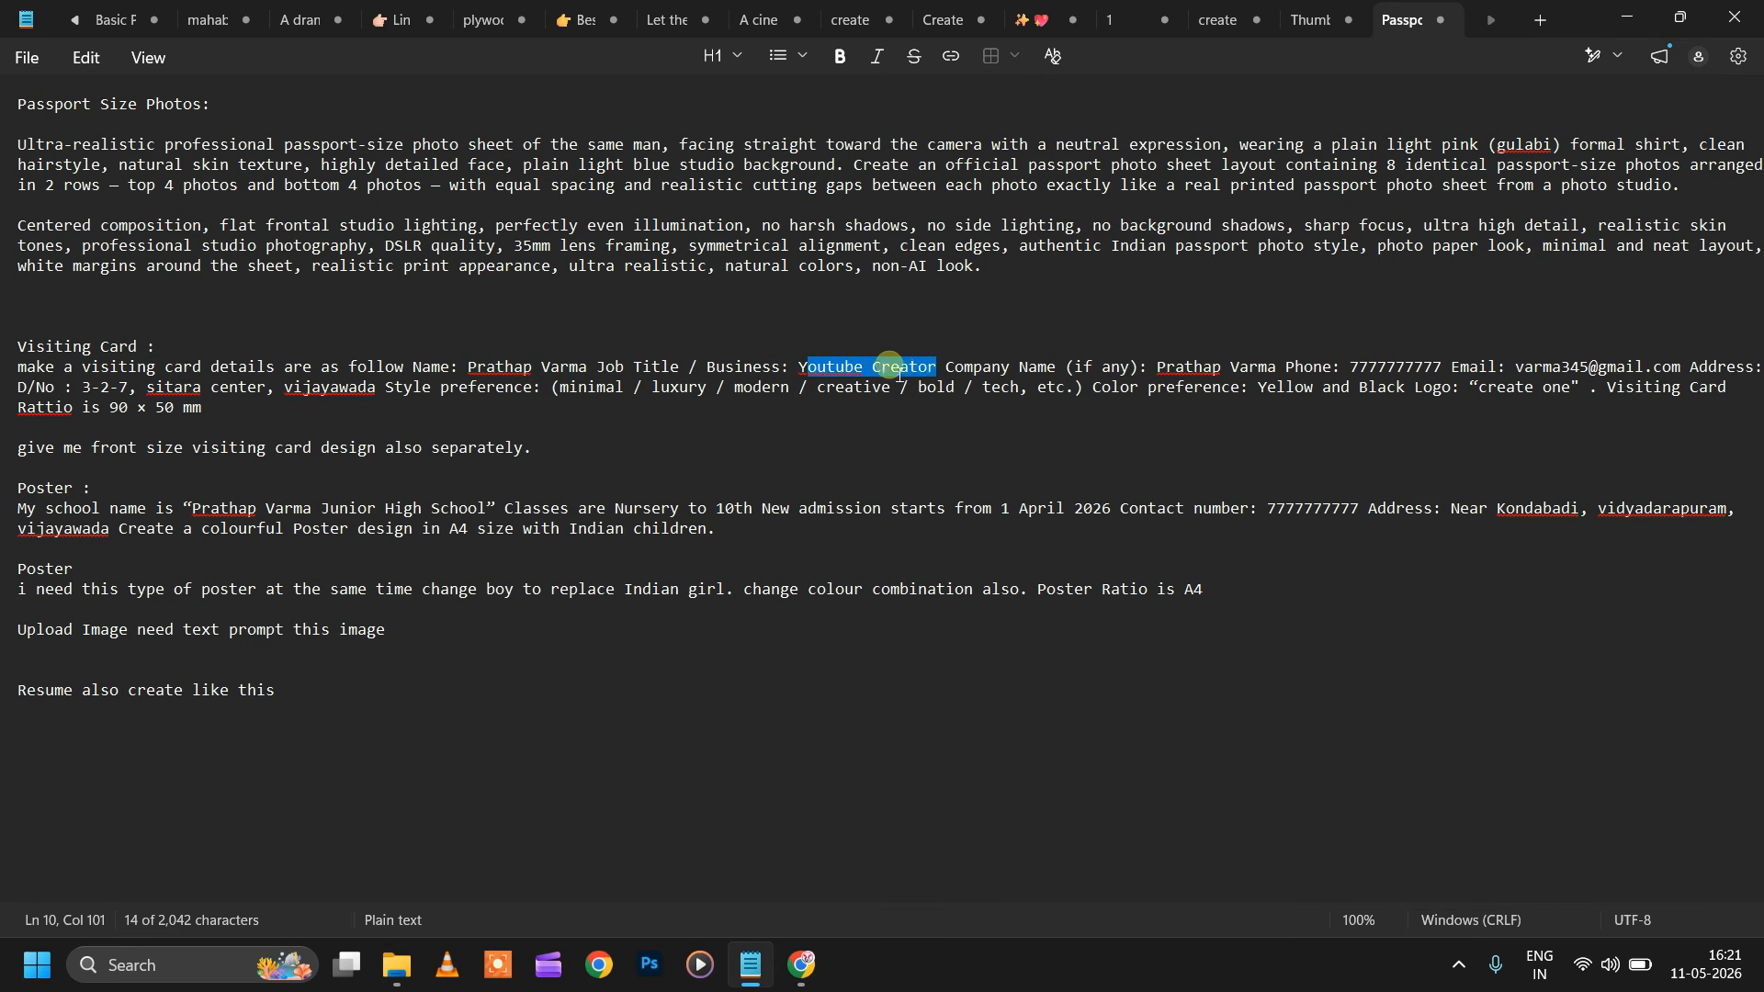
{"action": "left_click", "coordinate": [783, 366]}
{"action": "left_click_drag", "start_coordinate": [798, 367], "coordinate": [1057, 367]}
{"action": "left_click", "coordinate": [969, 368]}
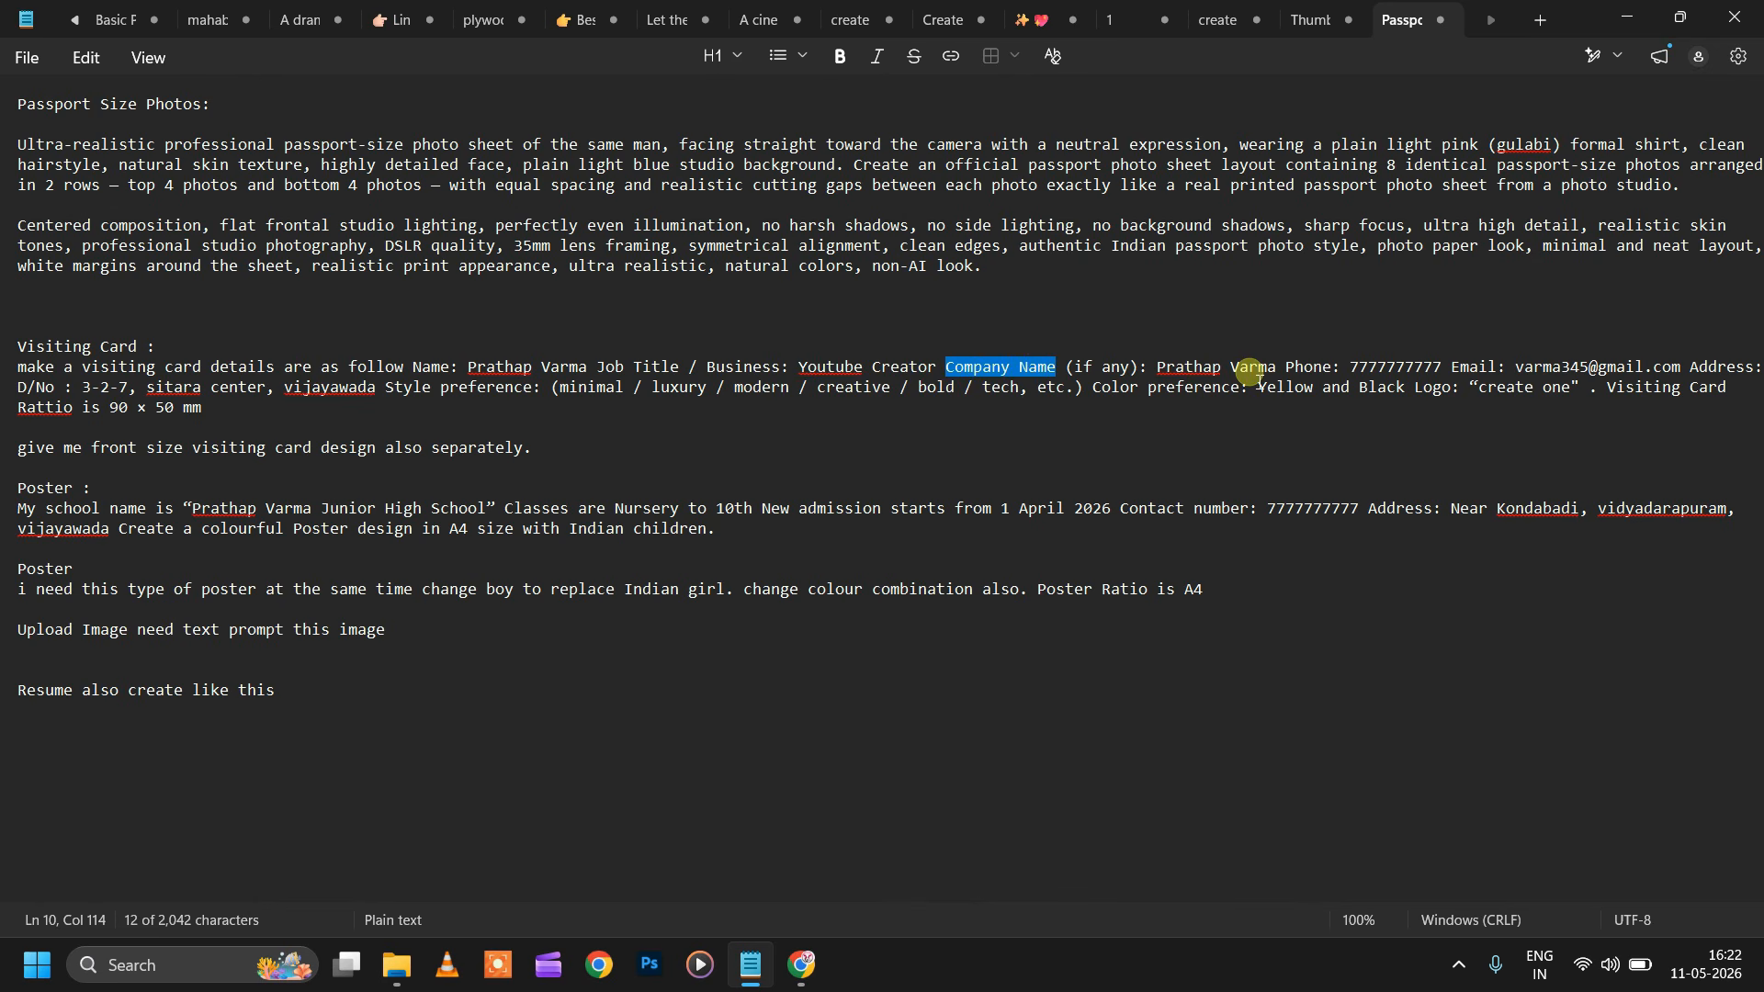
{"action": "left_click_drag", "start_coordinate": [1155, 367], "coordinate": [1407, 367]}
{"action": "left_click_drag", "start_coordinate": [1599, 368], "coordinate": [1709, 367]}
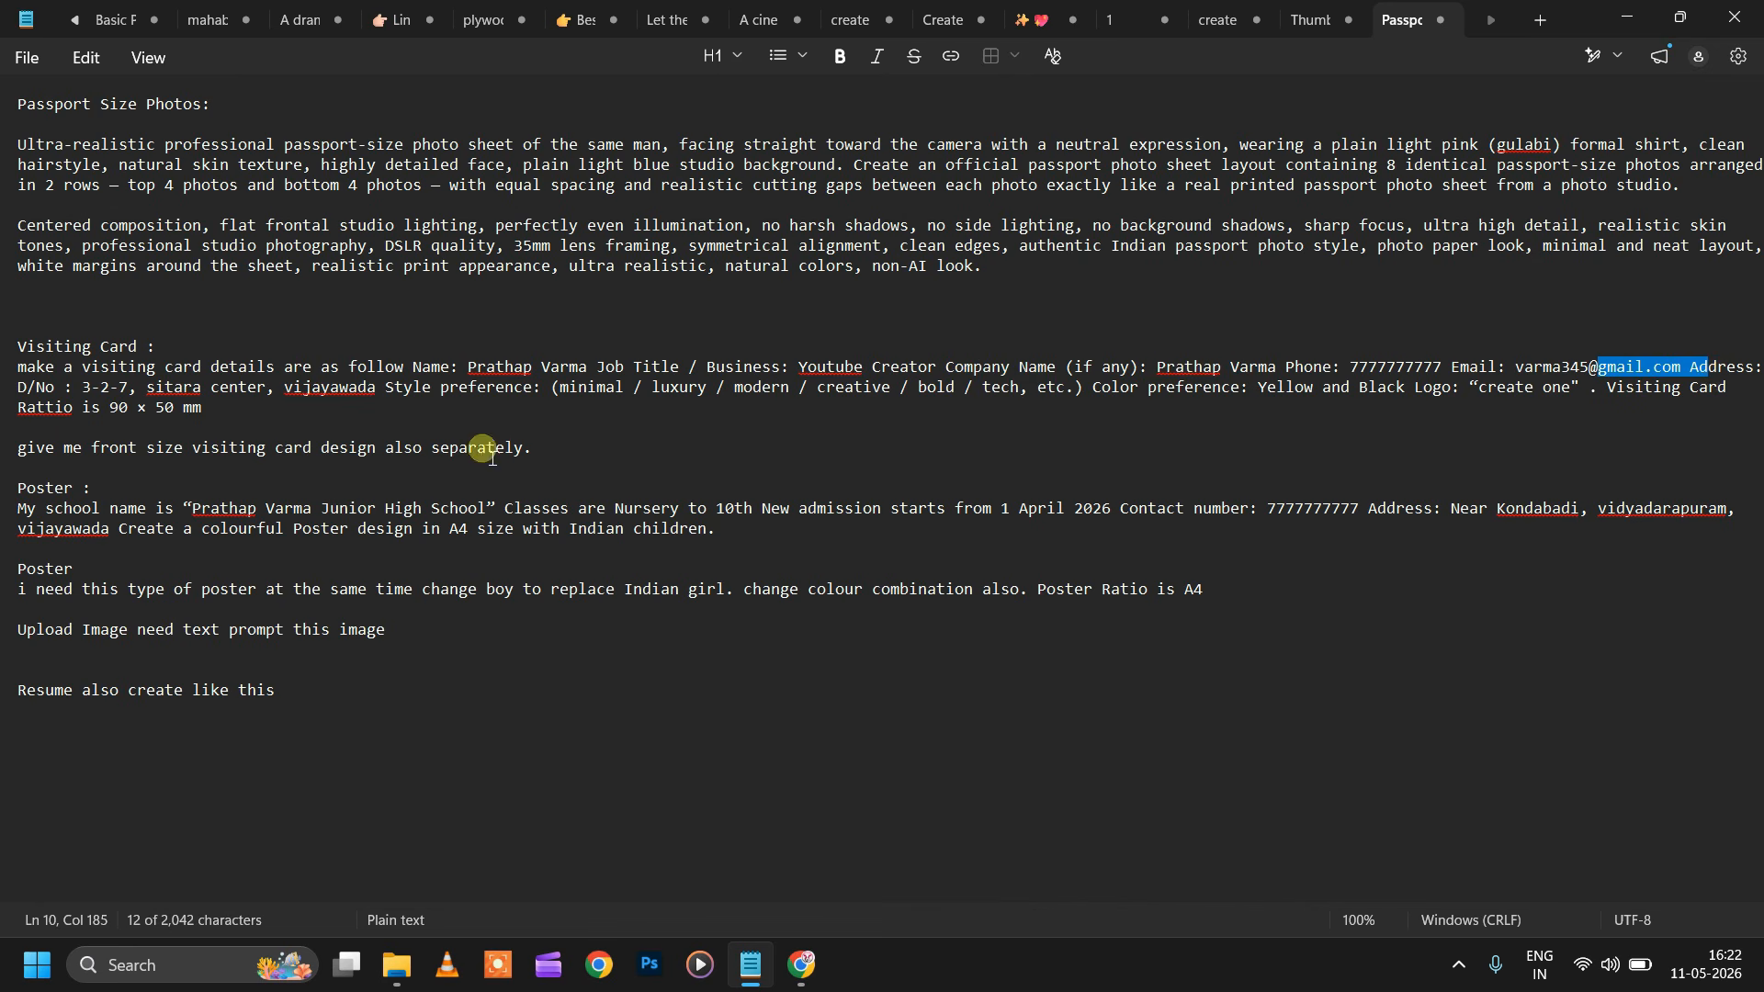
{"action": "left_click_drag", "start_coordinate": [20, 393], "coordinate": [439, 390]}
{"action": "left_click", "coordinate": [1015, 395]}
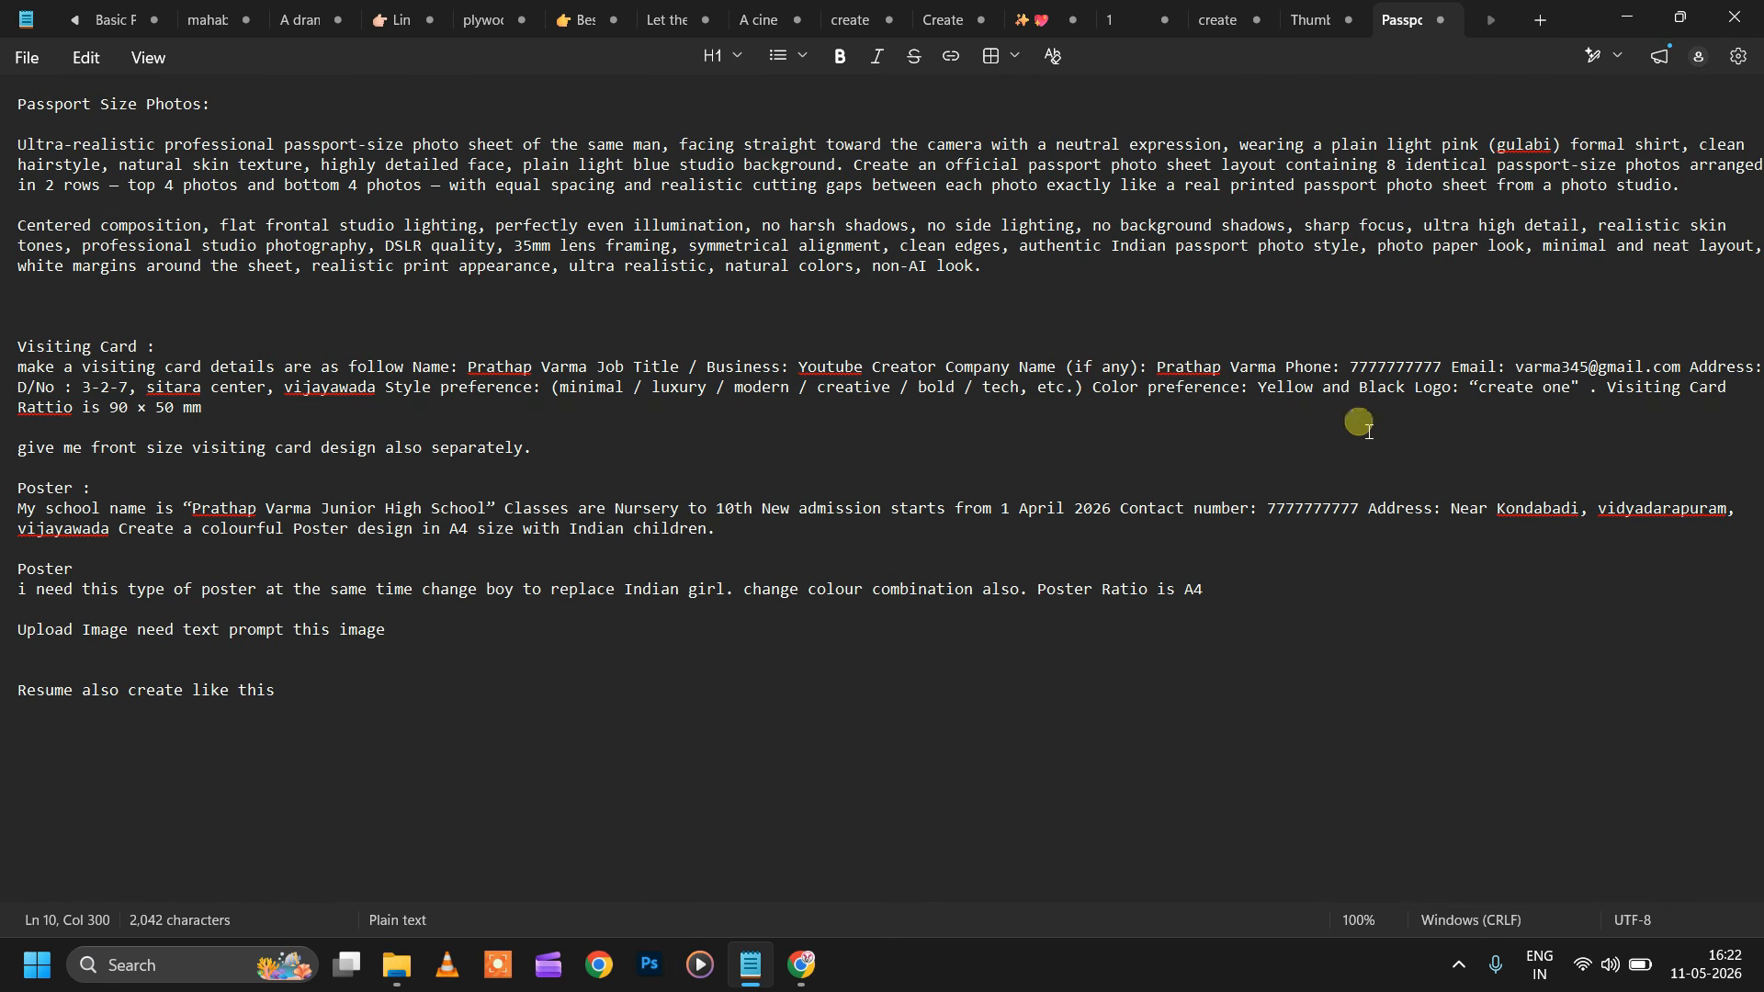
Step: Check the Yellow and Black color preference and the card size wording, correcting "Rattio" to "Ratio" in the Visiting Card prompt
{"action": "left_click_drag", "start_coordinate": [1259, 393], "coordinate": [1412, 397]}
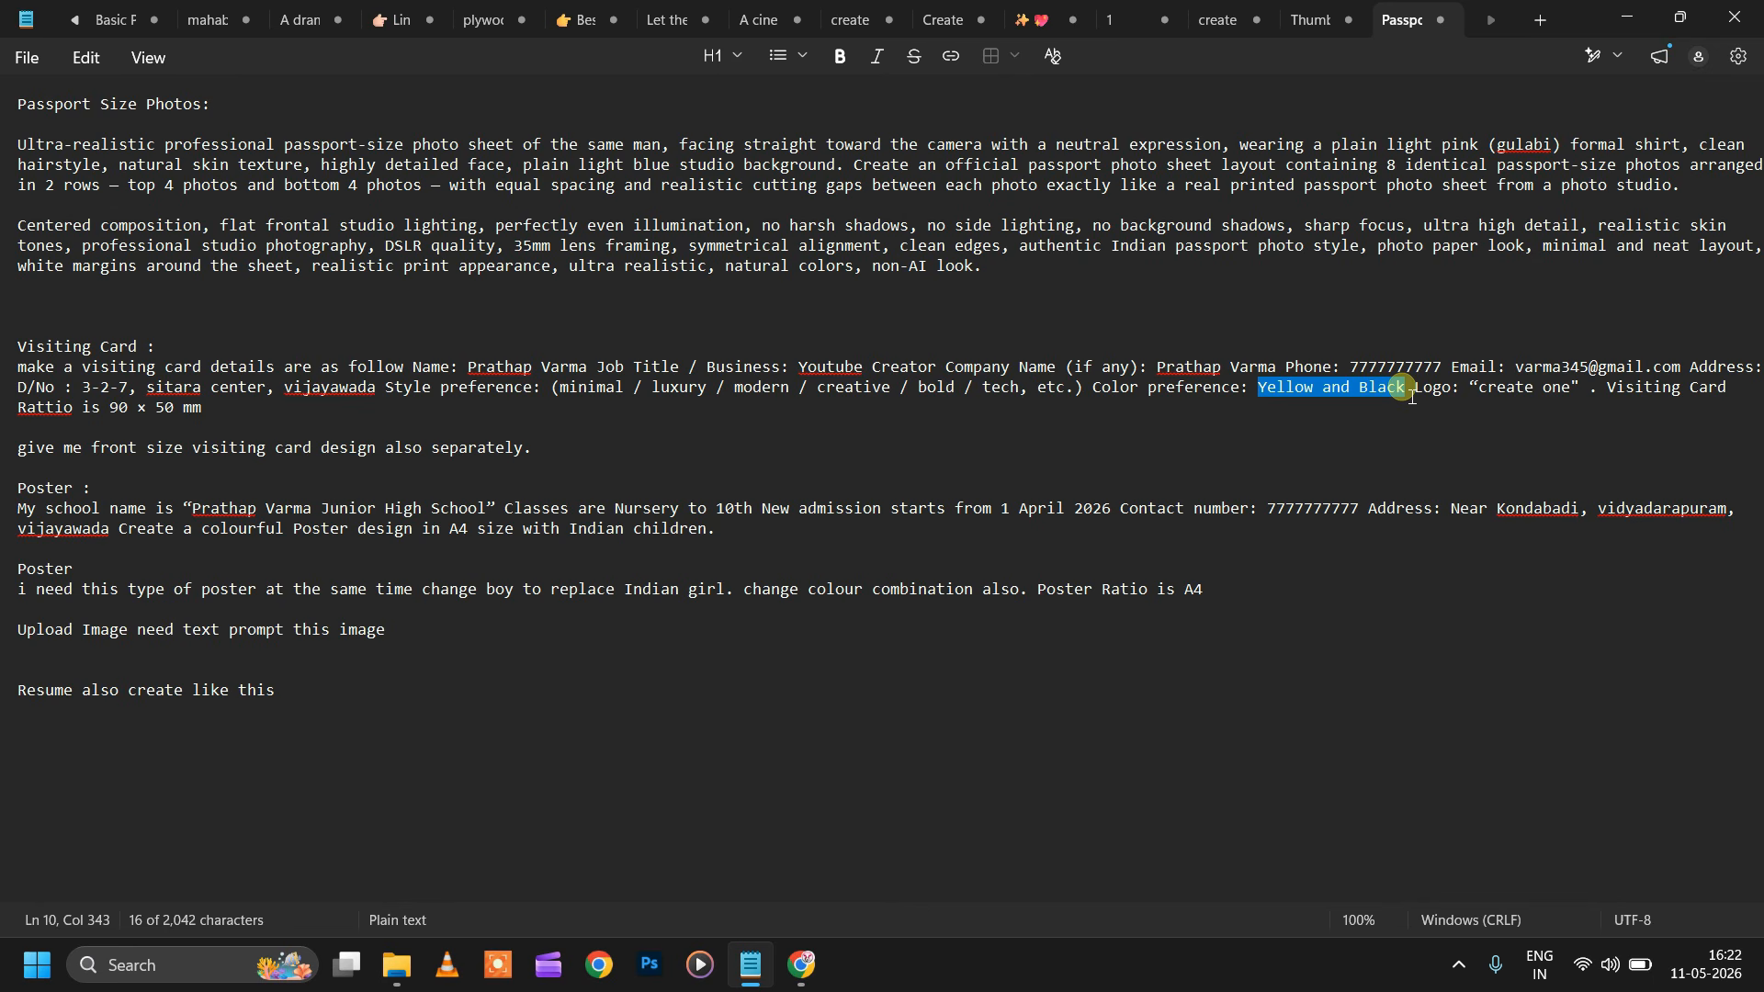
{"action": "left_click", "coordinate": [1411, 397]}
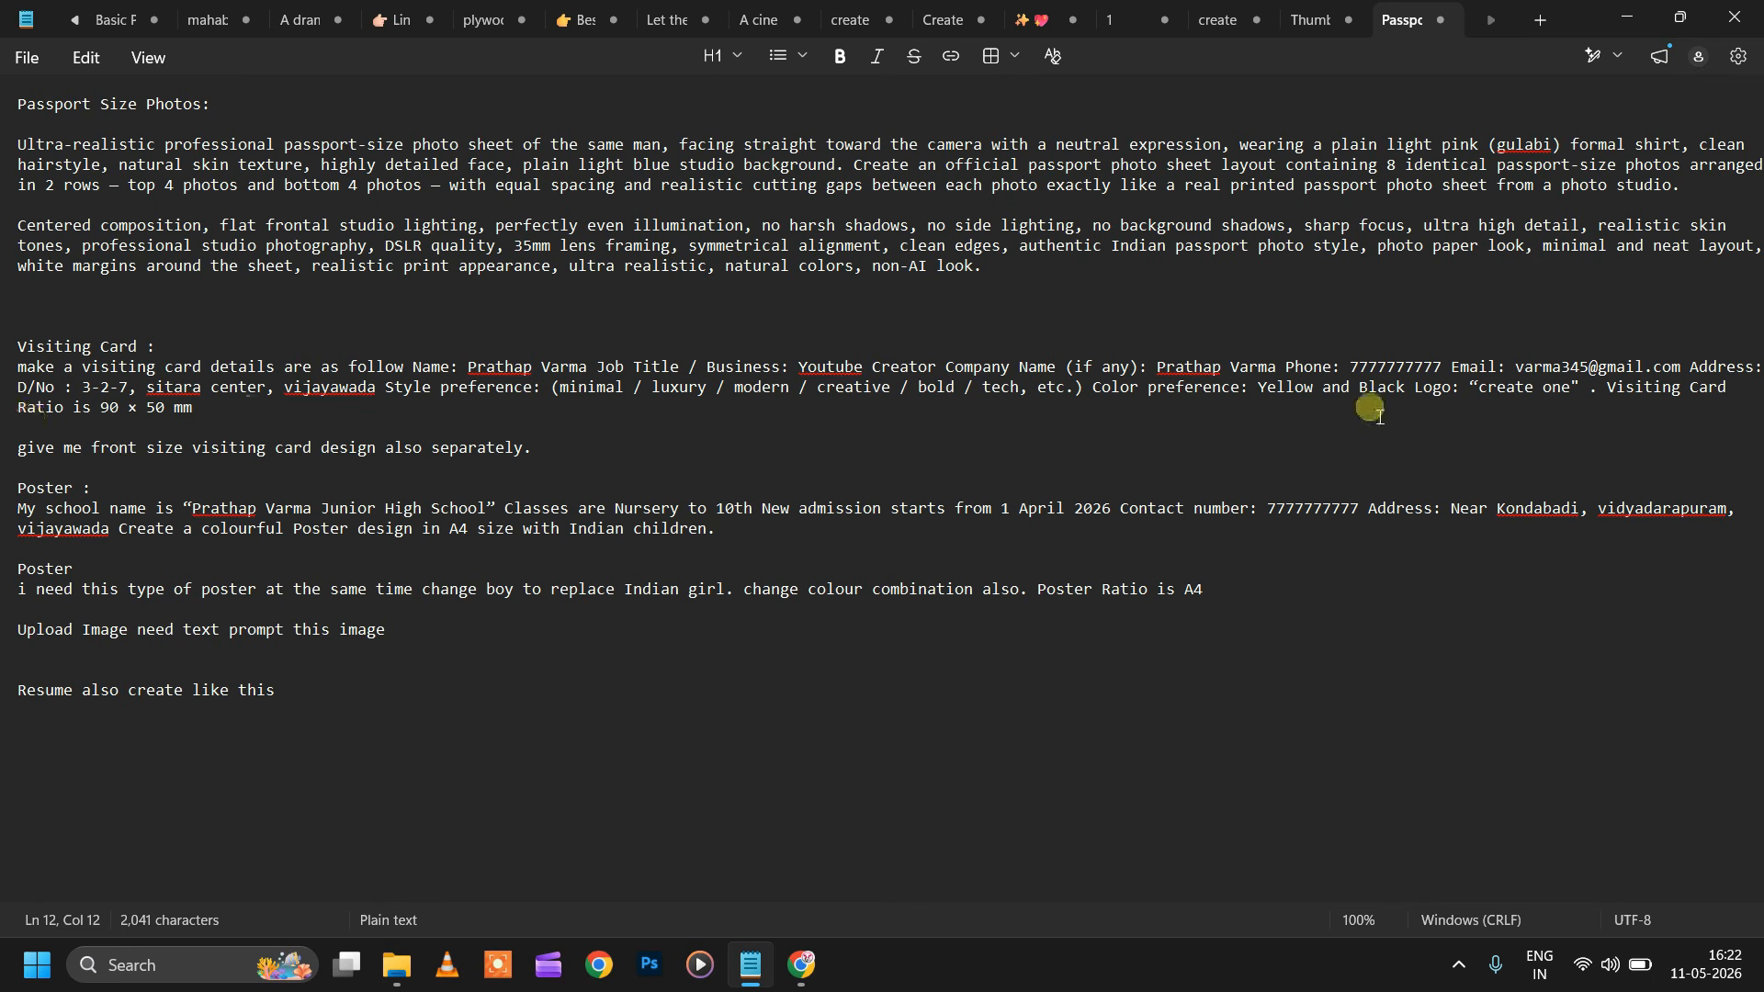
{"action": "left_click_drag", "start_coordinate": [1624, 396], "coordinate": [1681, 397]}
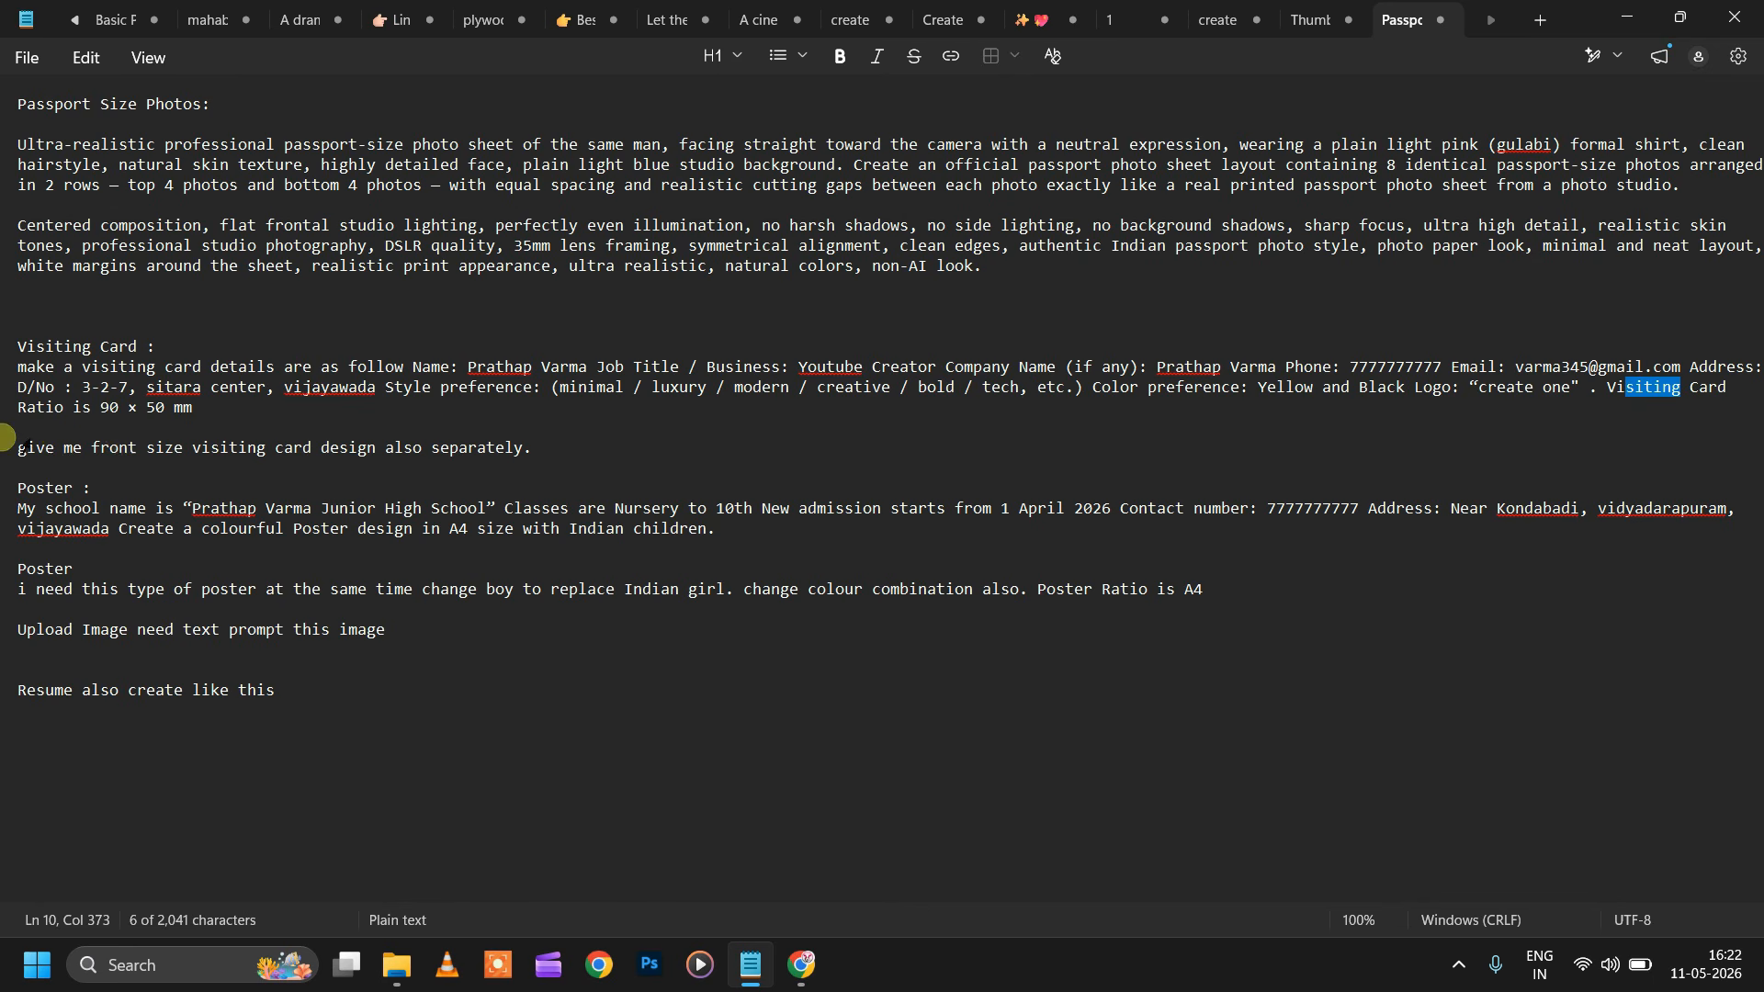
{"action": "left_click_drag", "start_coordinate": [210, 408], "coordinate": [55, 427]}
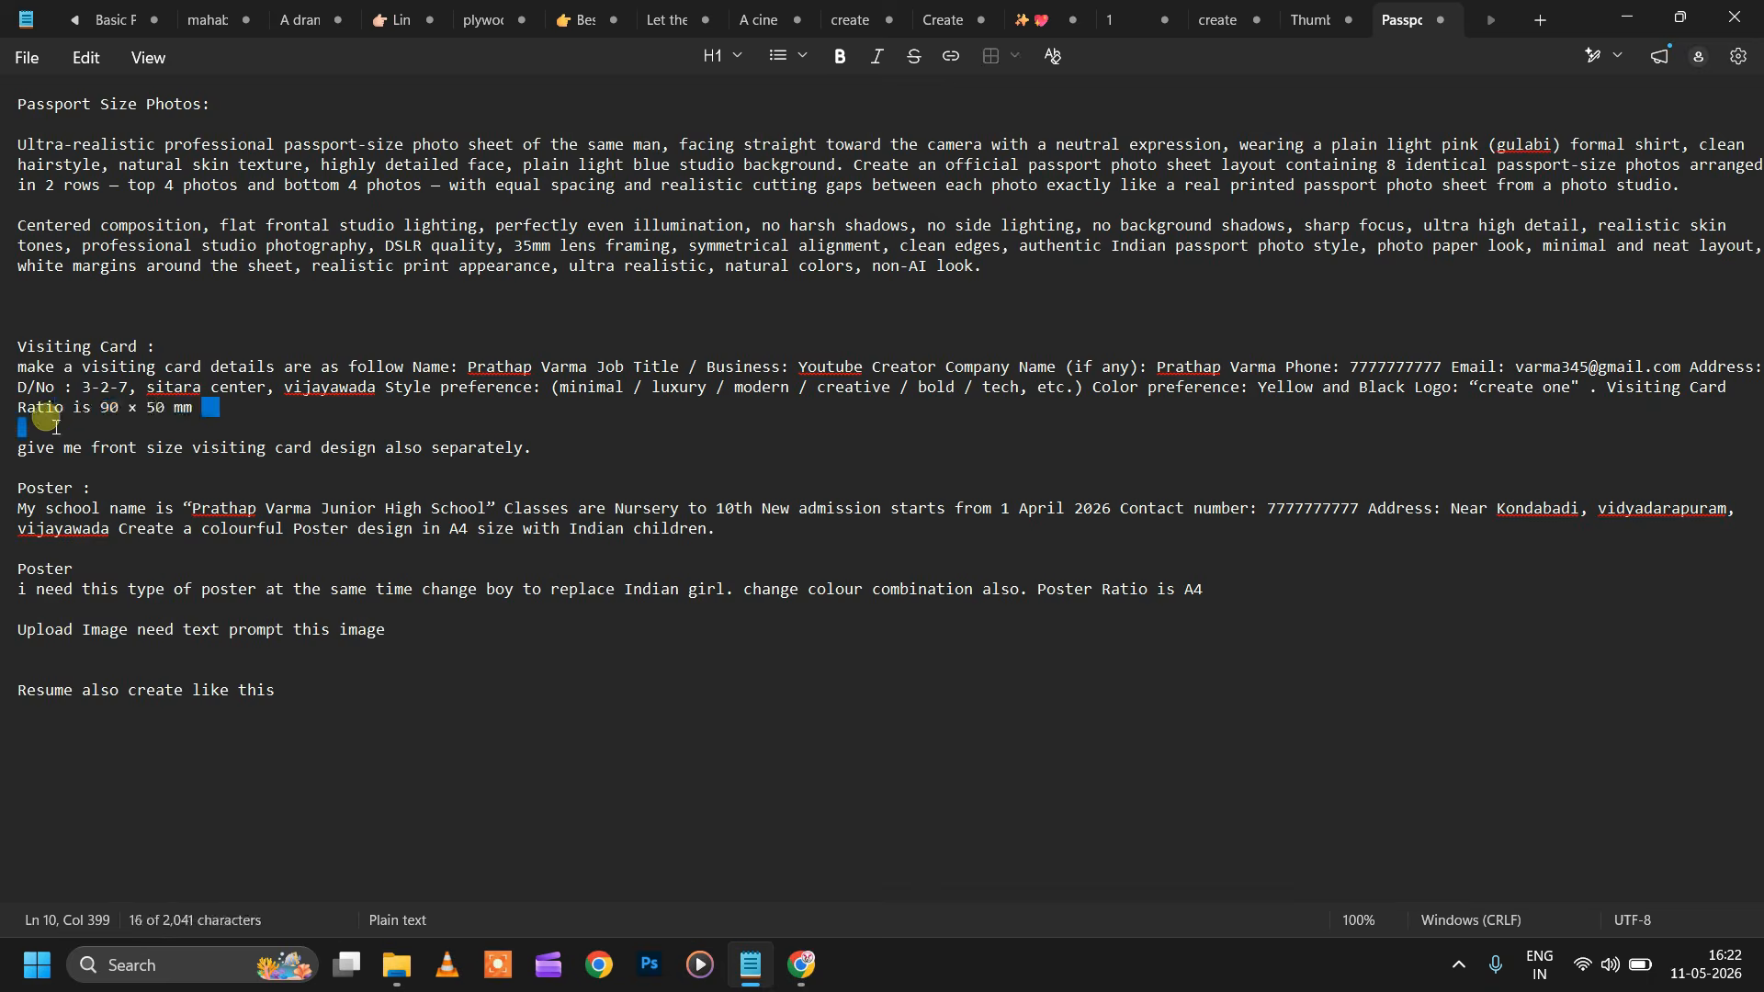
Step: Copy the whole Visiting Card prompt paragraph, through the 90 × 50 mm ratio, from the notes
{"action": "left_click", "coordinate": [165, 387]}
{"action": "left_click_drag", "start_coordinate": [21, 368], "coordinate": [193, 427]}
{"action": "right_click", "coordinate": [168, 368]}
{"action": "left_click", "coordinate": [283, 398]}
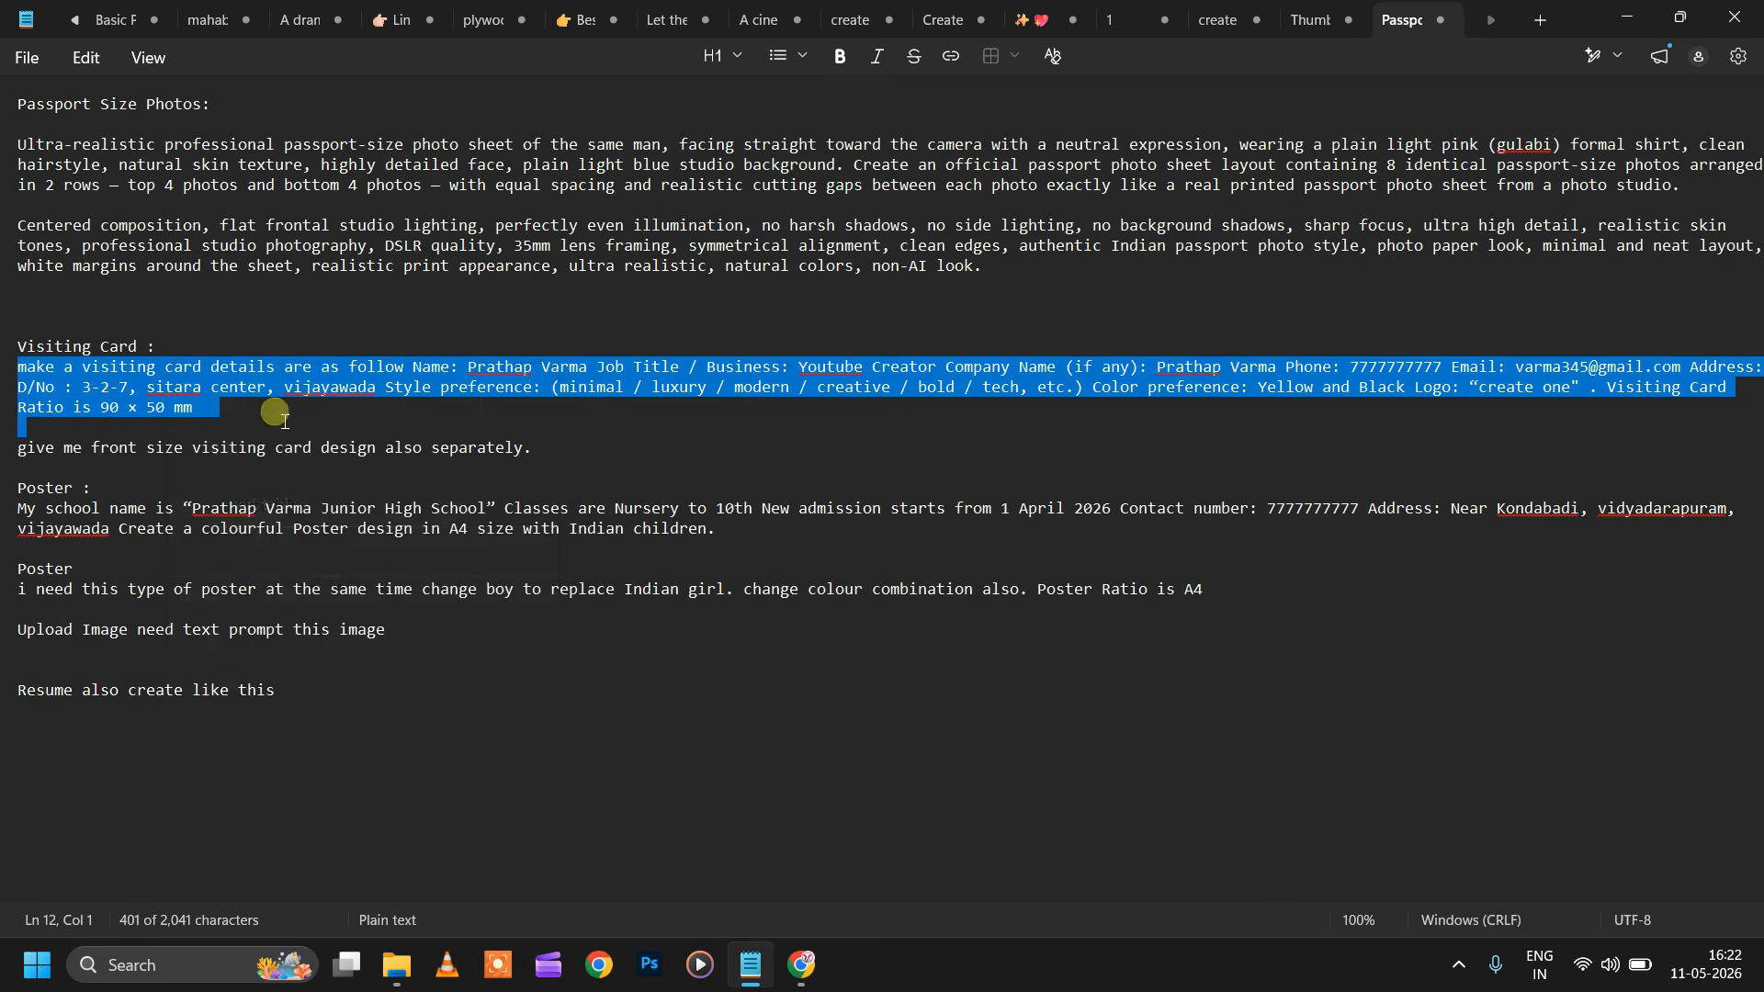
Step: Switch to ChatGPT, paste the visiting card prompt into the chat and submit it
{"action": "left_click", "coordinate": [843, 855]}
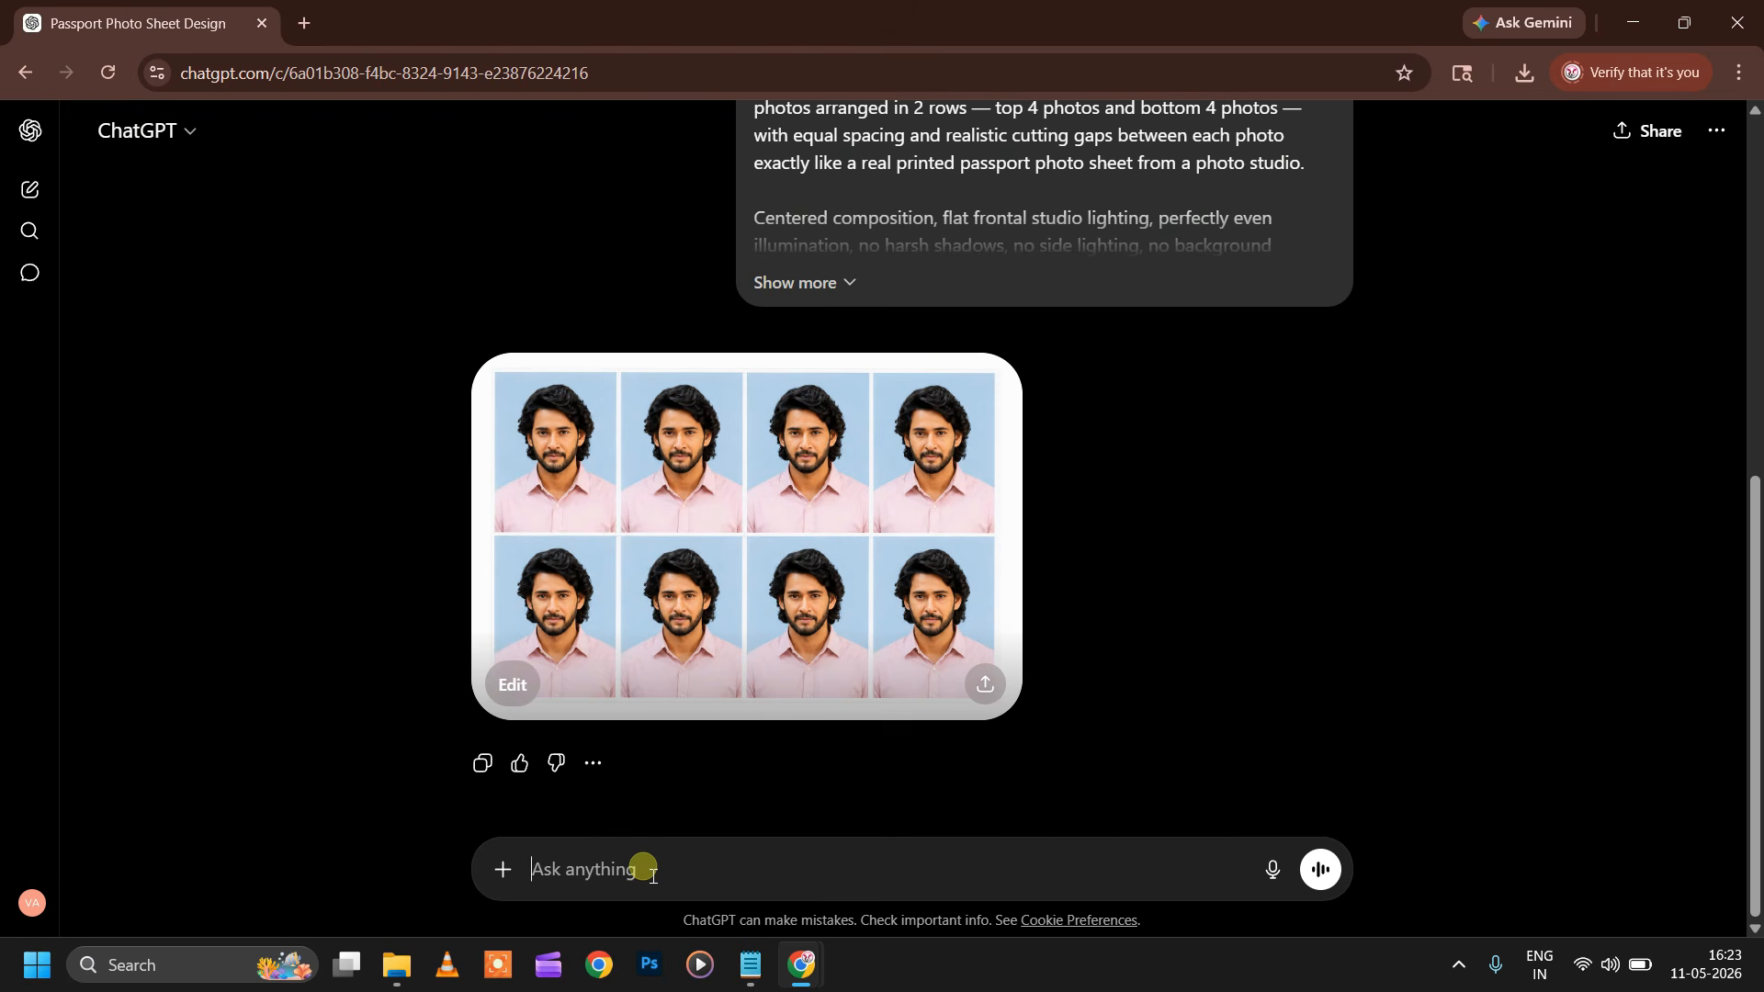
{"action": "key", "text": "ctrl+v"}
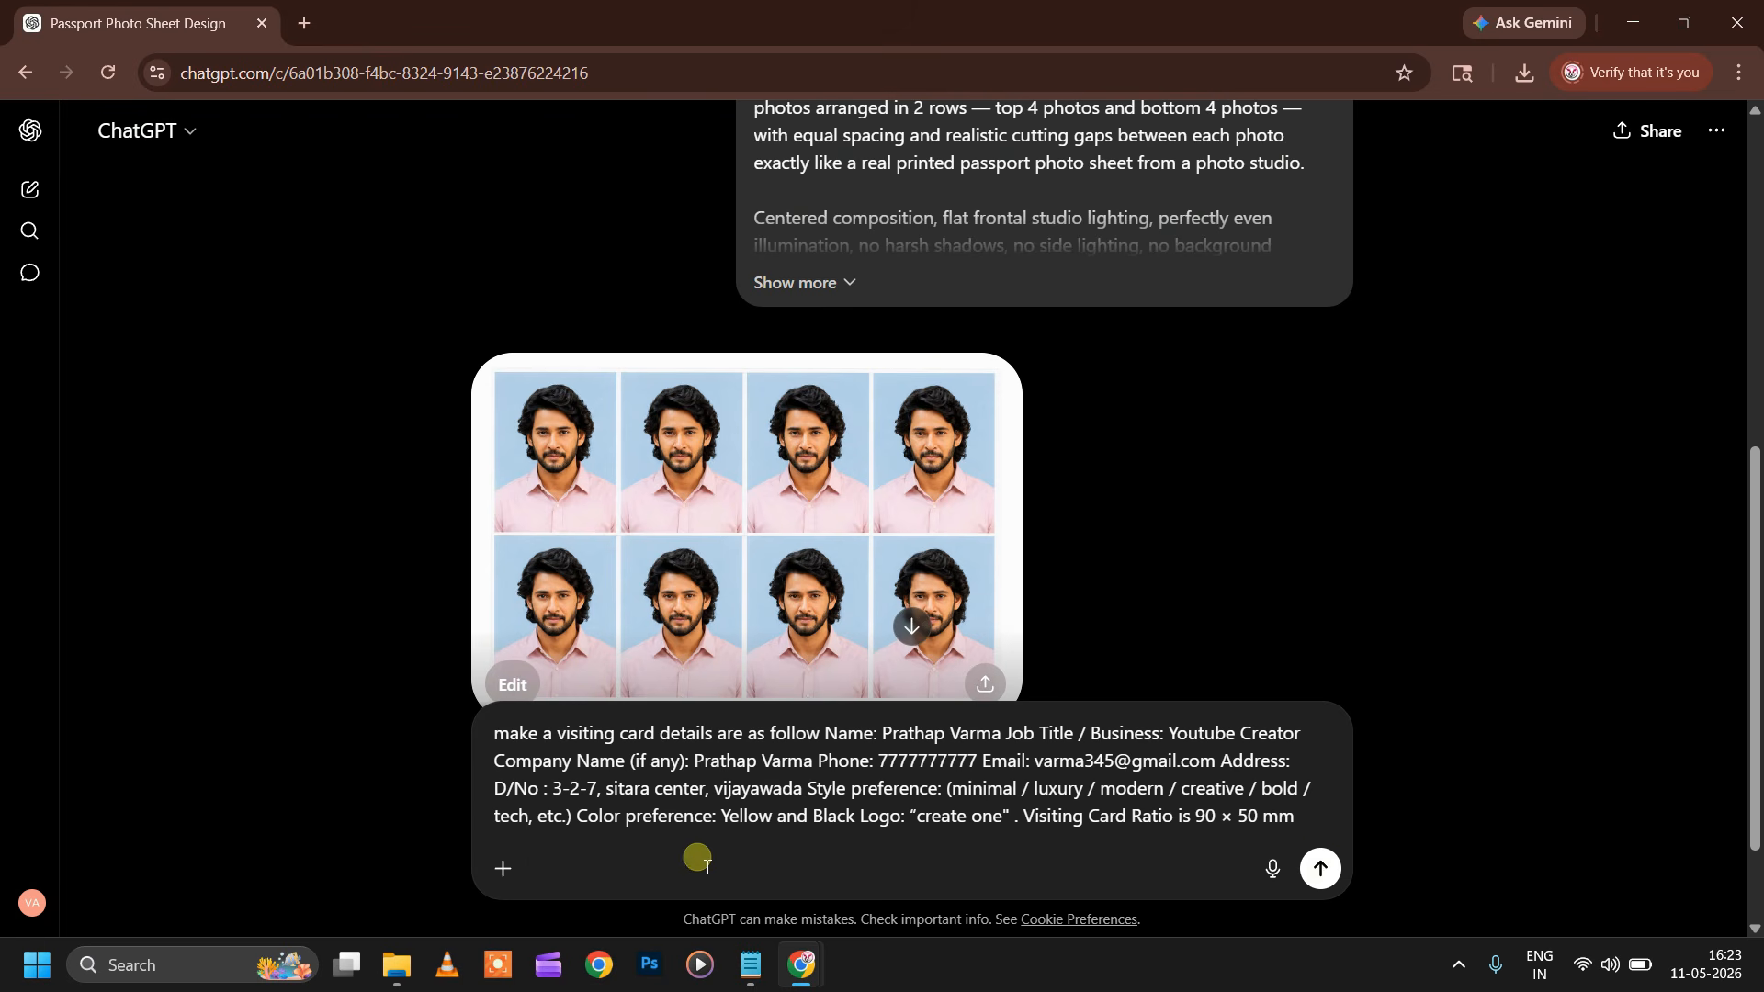
{"action": "left_click", "coordinate": [1323, 865]}
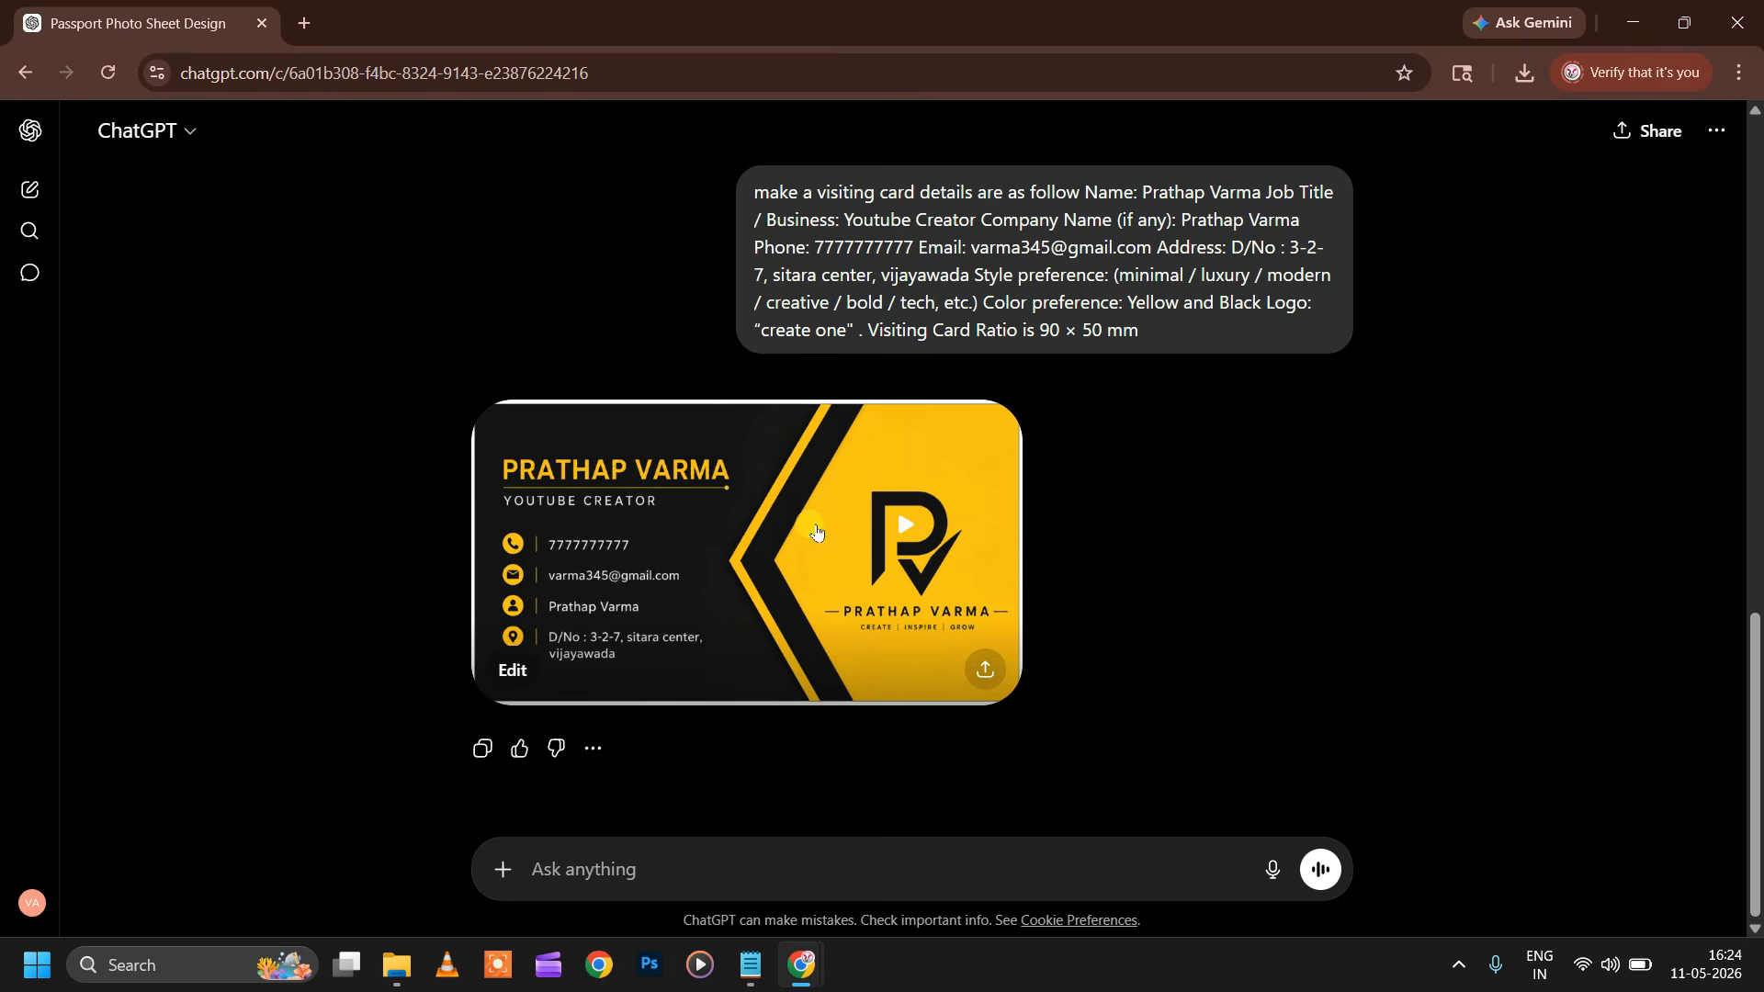
Step: Open the generated yellow and black business card in full view, download it and close the image view
{"action": "left_click", "coordinate": [816, 532]}
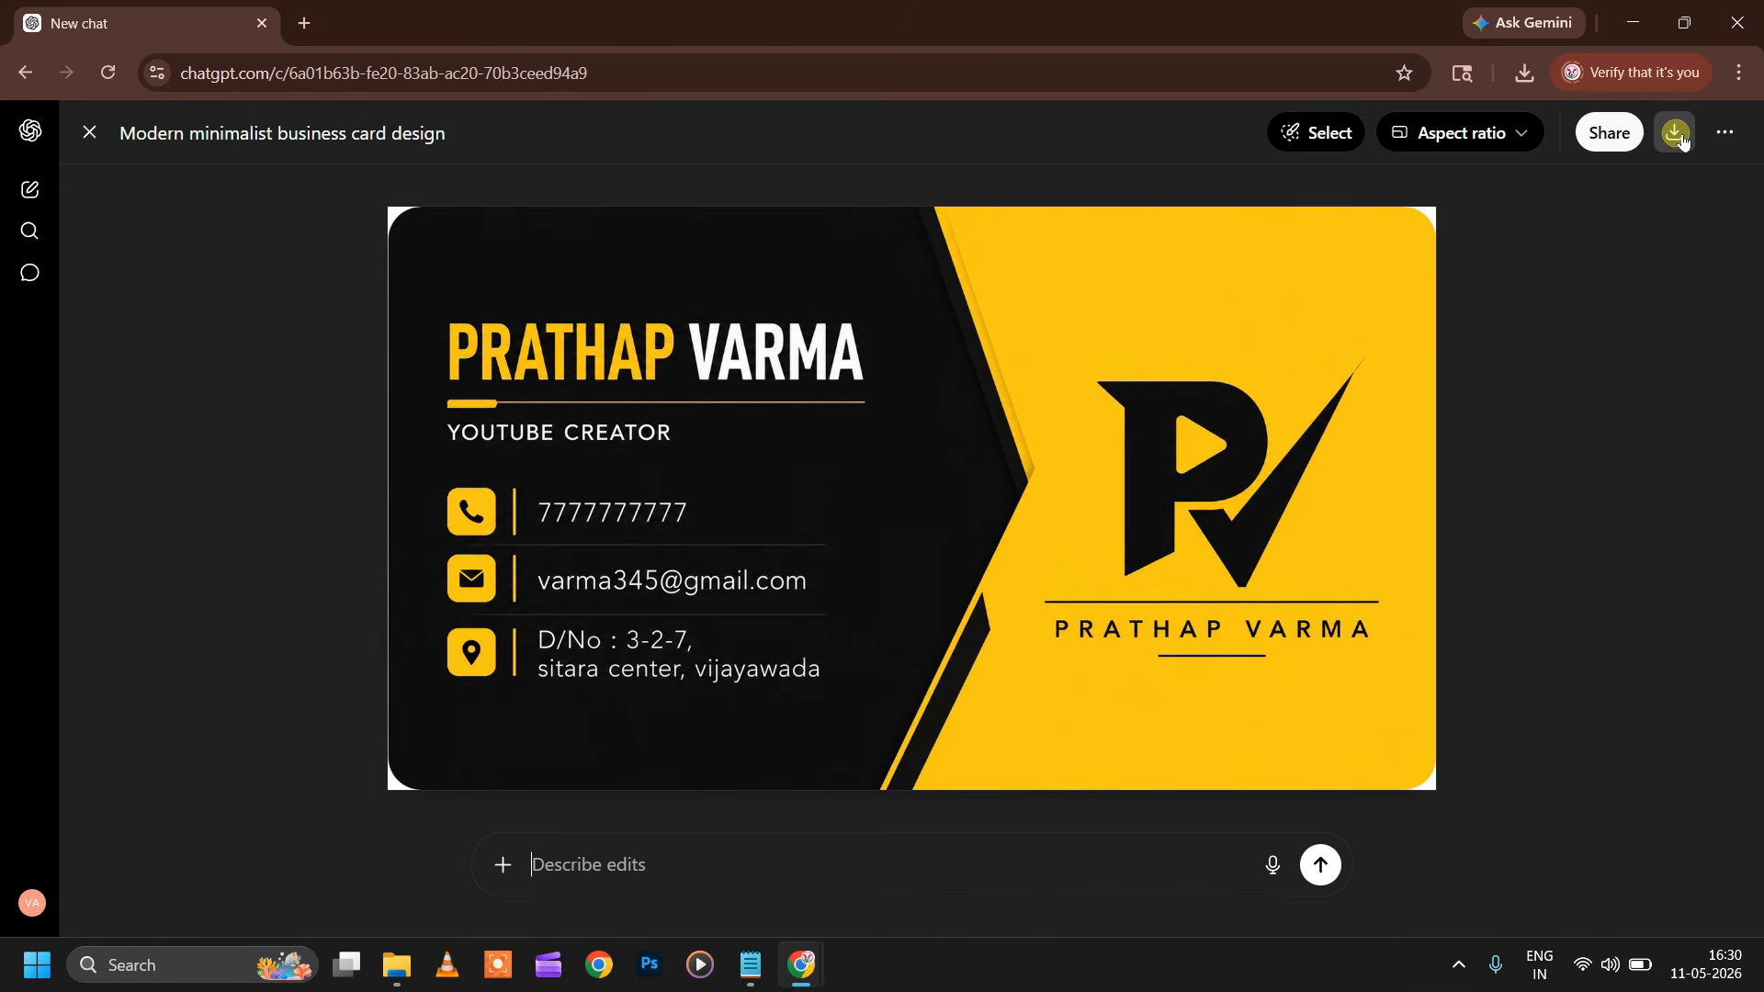
{"action": "left_click", "coordinate": [1677, 134]}
{"action": "left_click", "coordinate": [89, 132]}
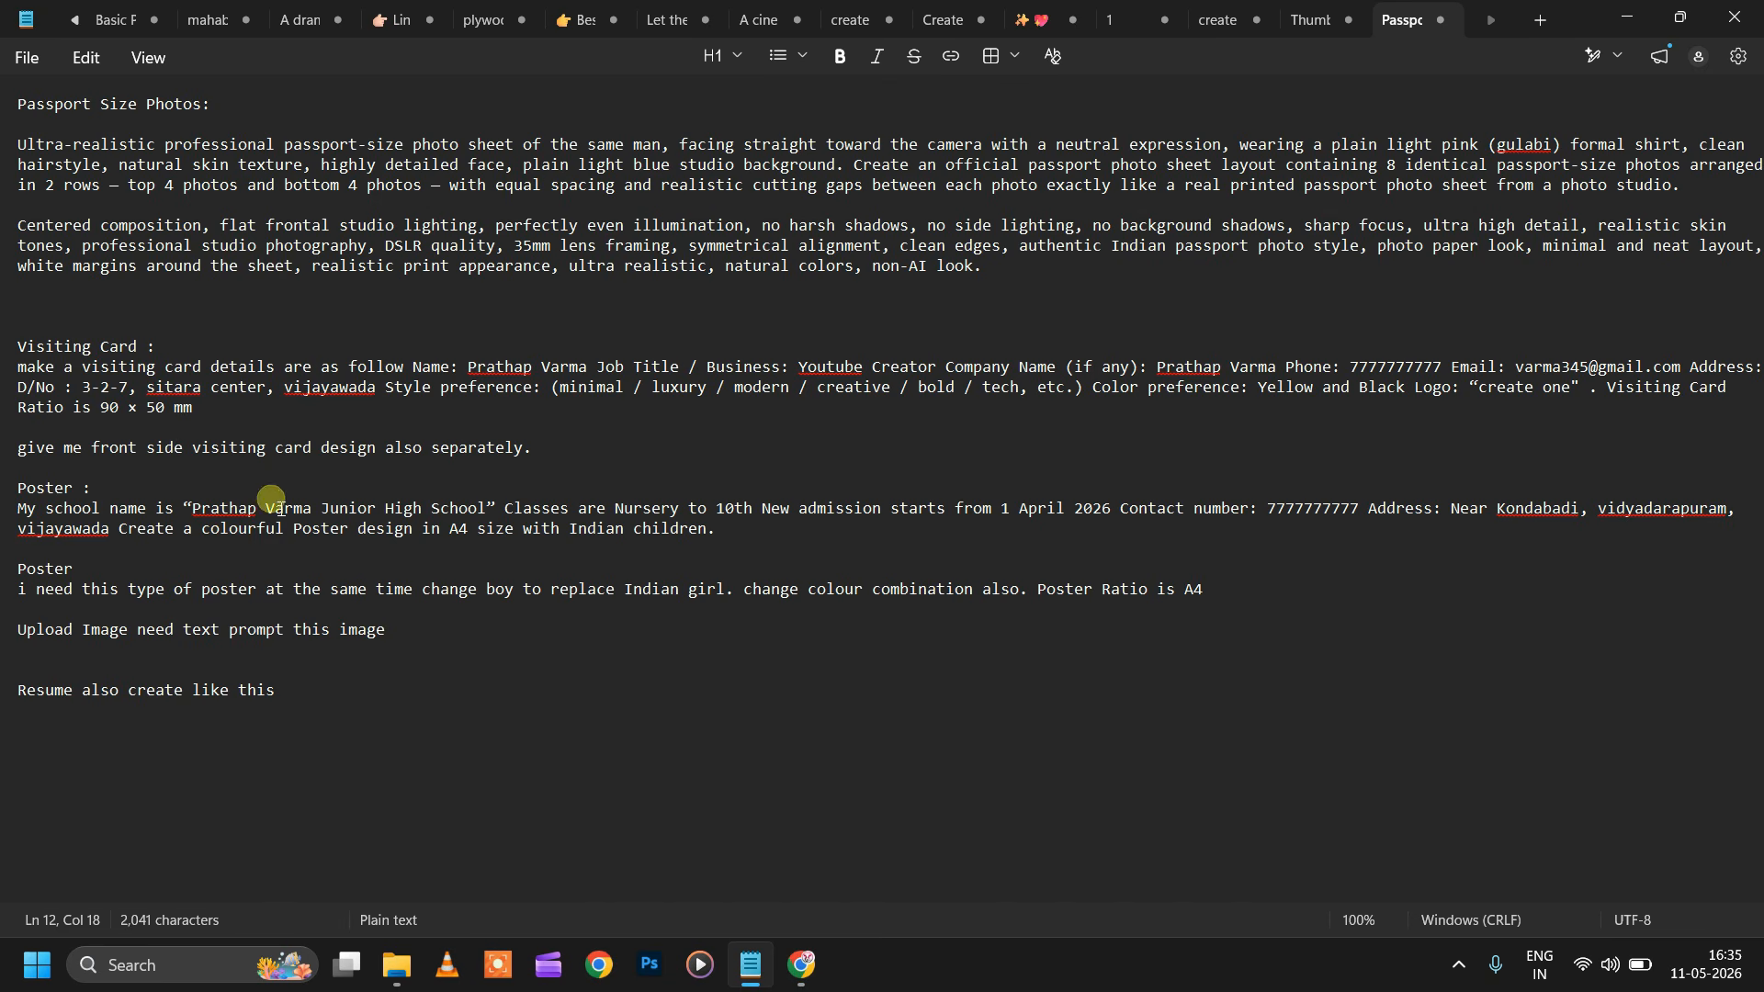
Step: Using the Notepad front-side line, ask ChatGPT for a separate front side with only a big logo below the cardholder's name, keeping the same logo
{"action": "left_click_drag", "start_coordinate": [563, 449], "coordinate": [14, 449]}
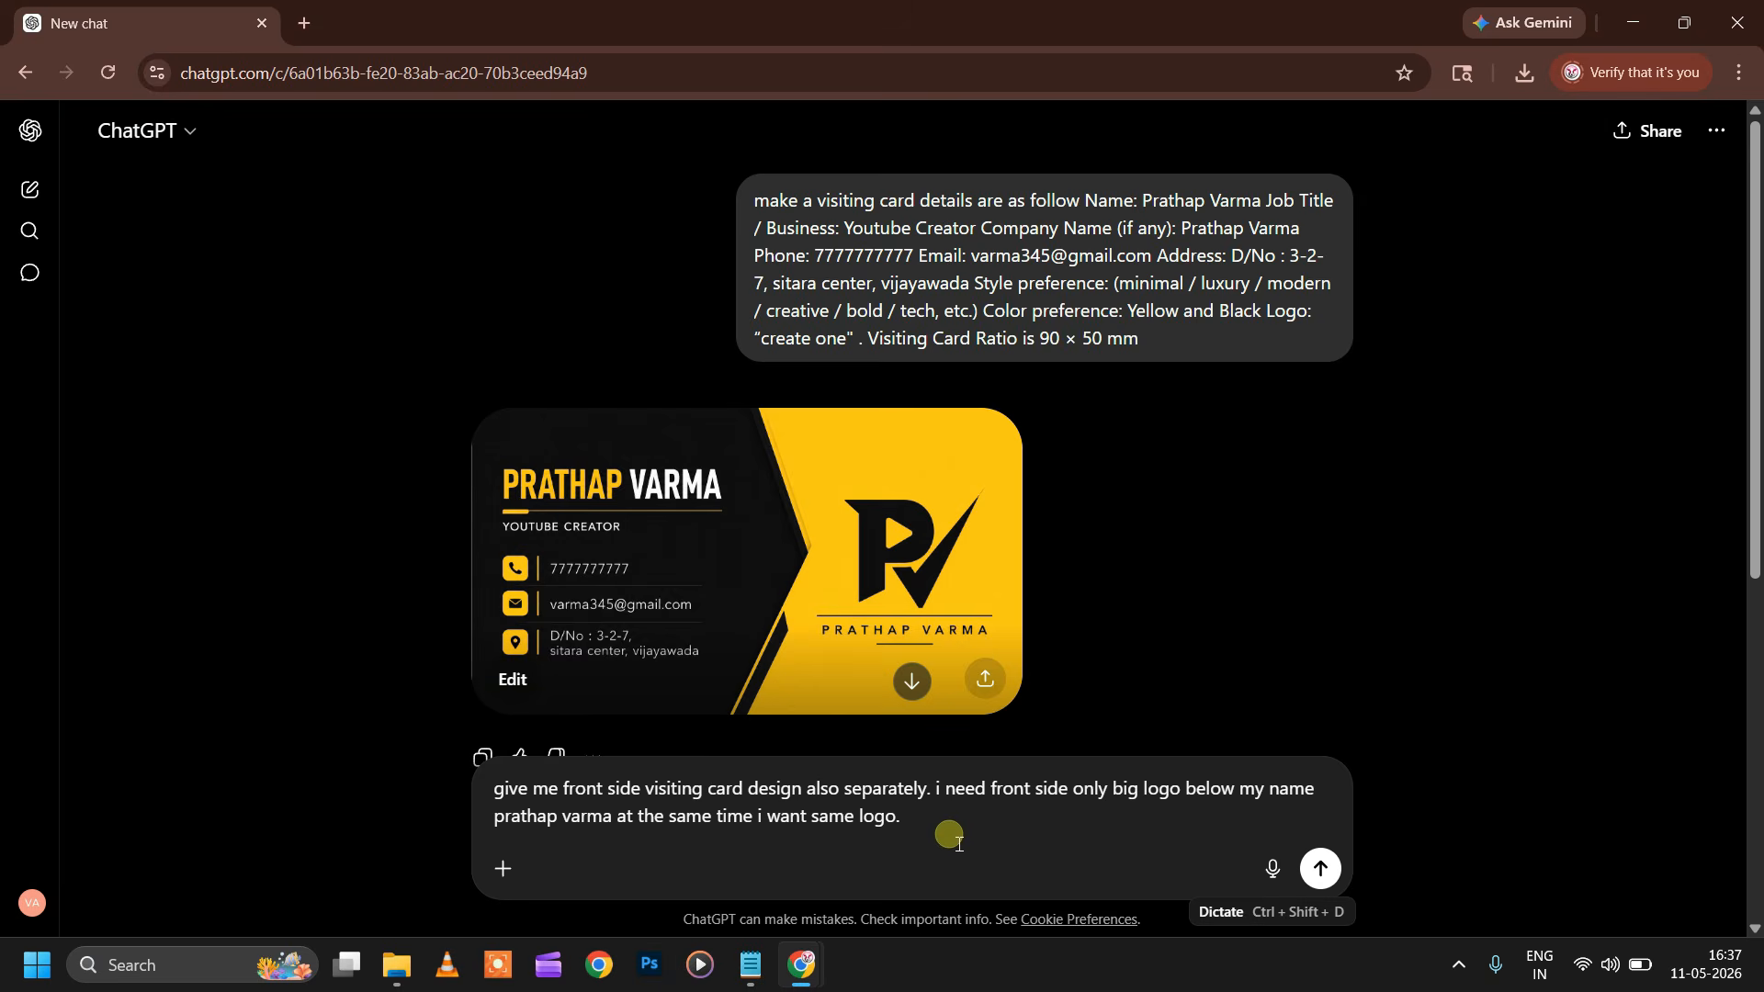
{"action": "left_click_drag", "start_coordinate": [942, 826], "coordinate": [509, 771]}
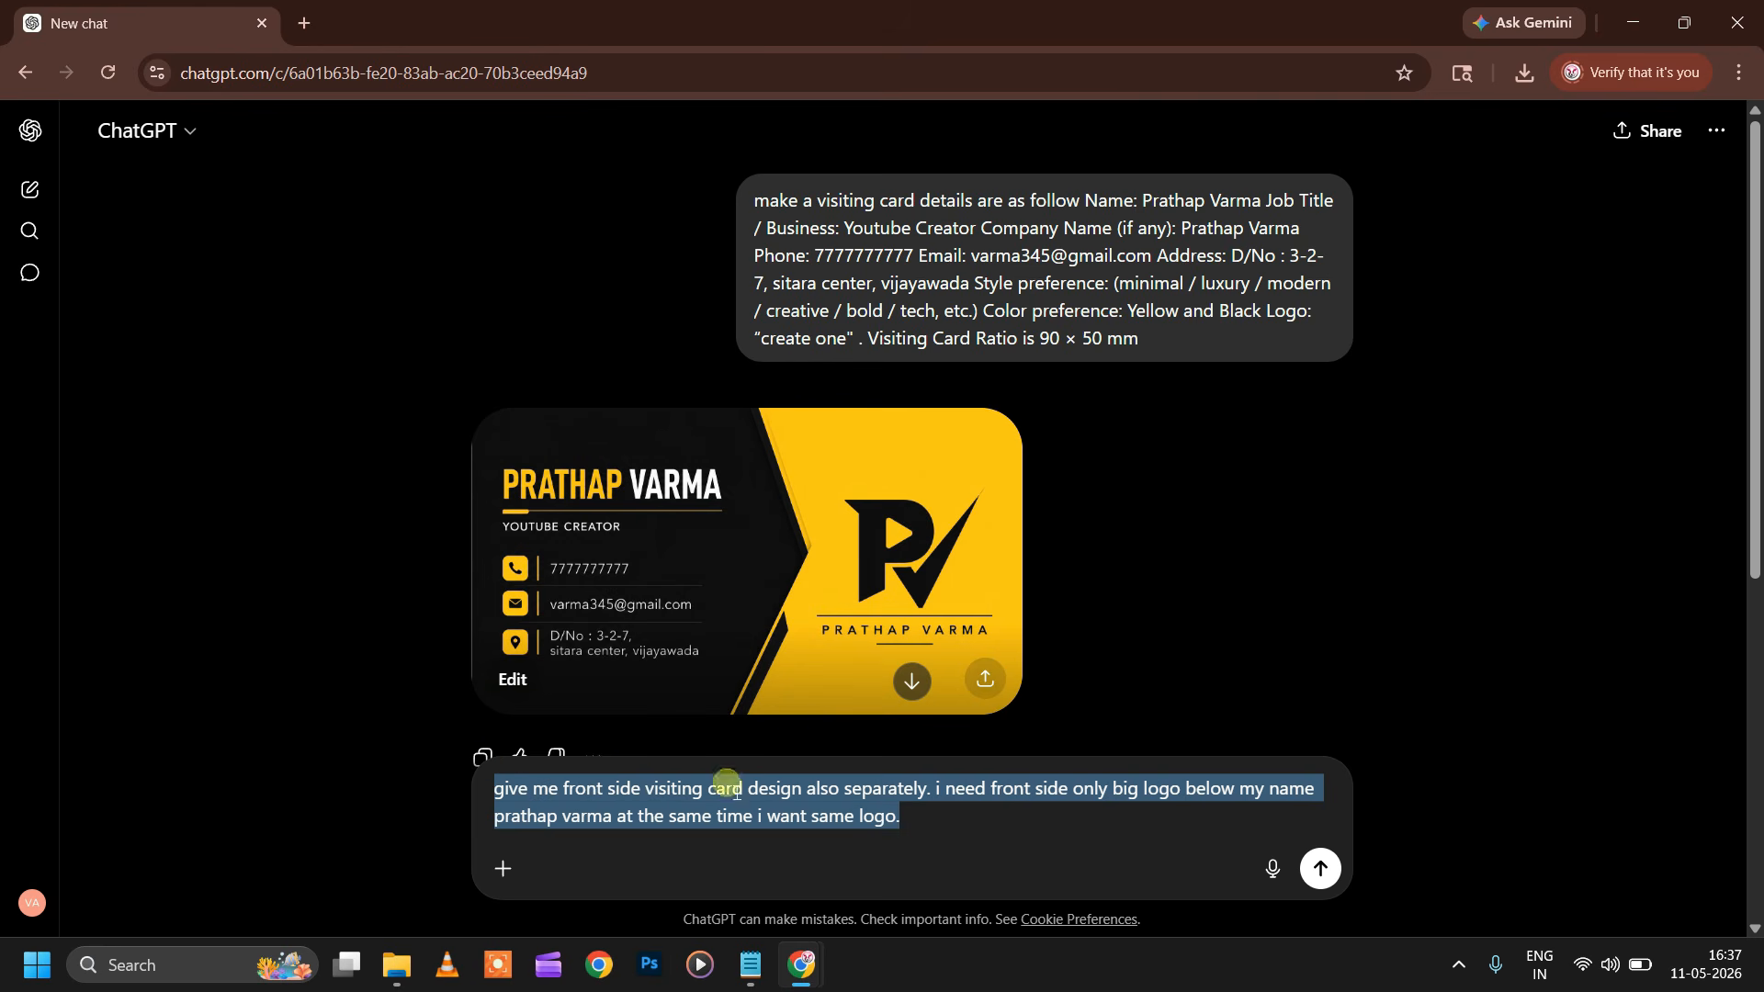
{"action": "left_click", "coordinate": [932, 815]}
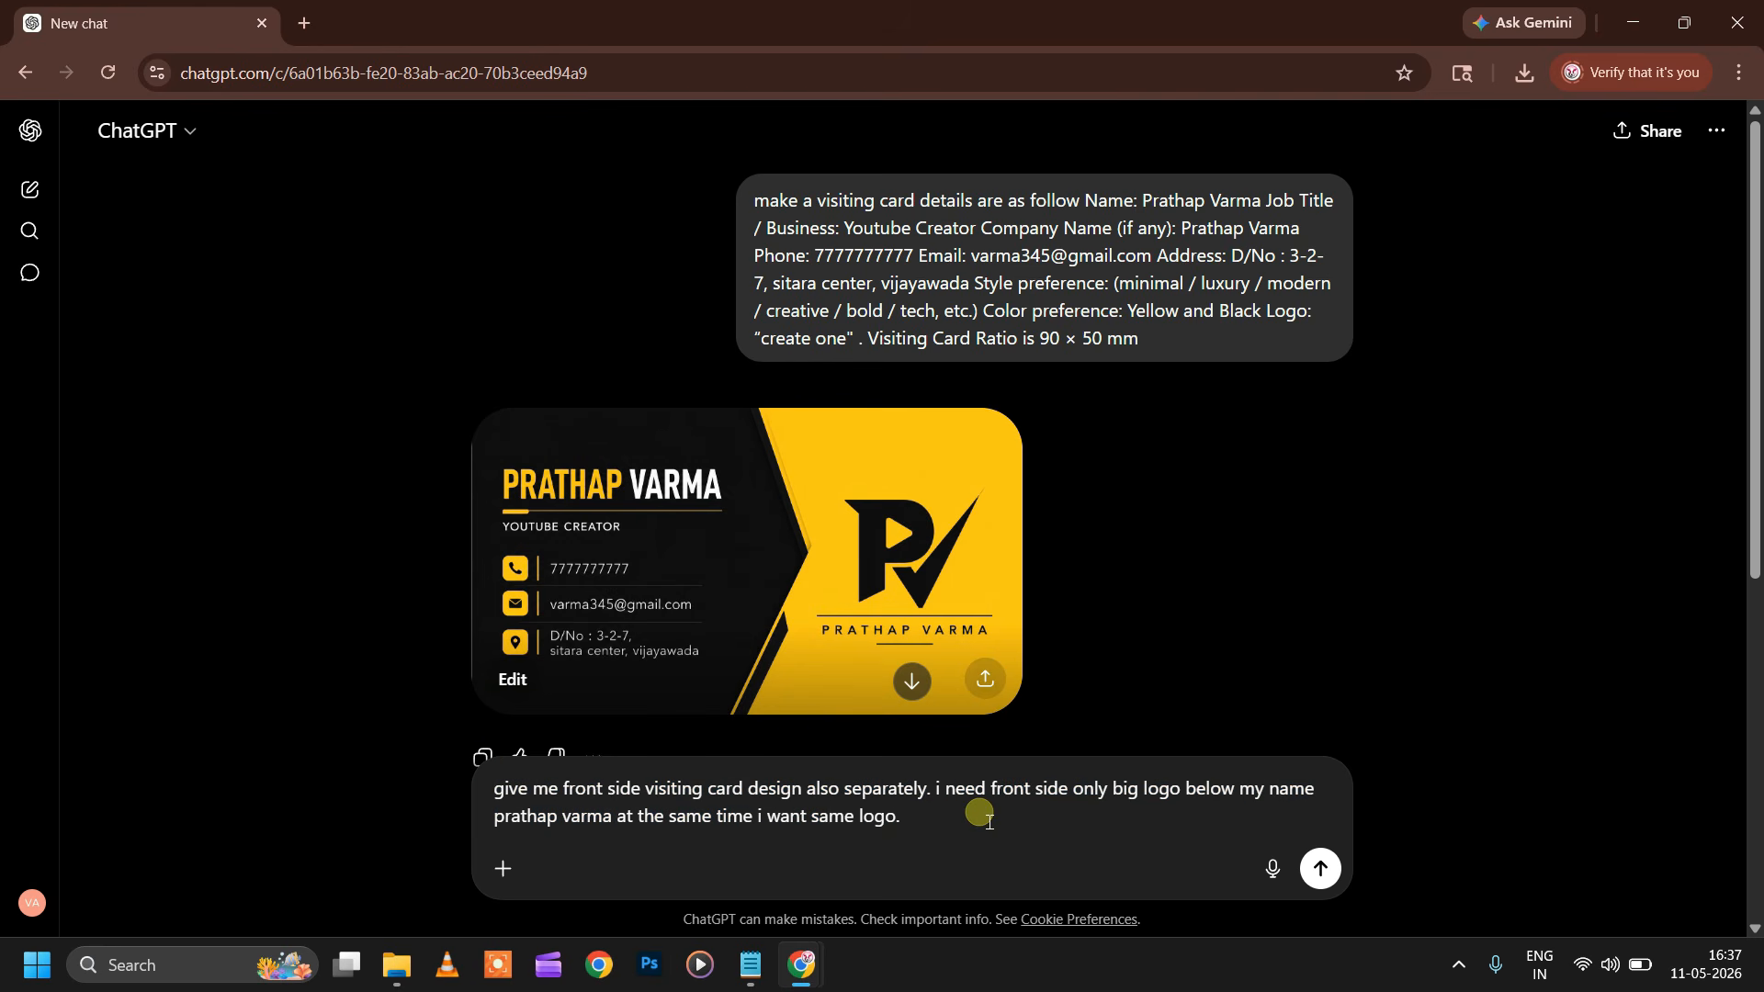
{"action": "left_click", "coordinate": [1322, 870]}
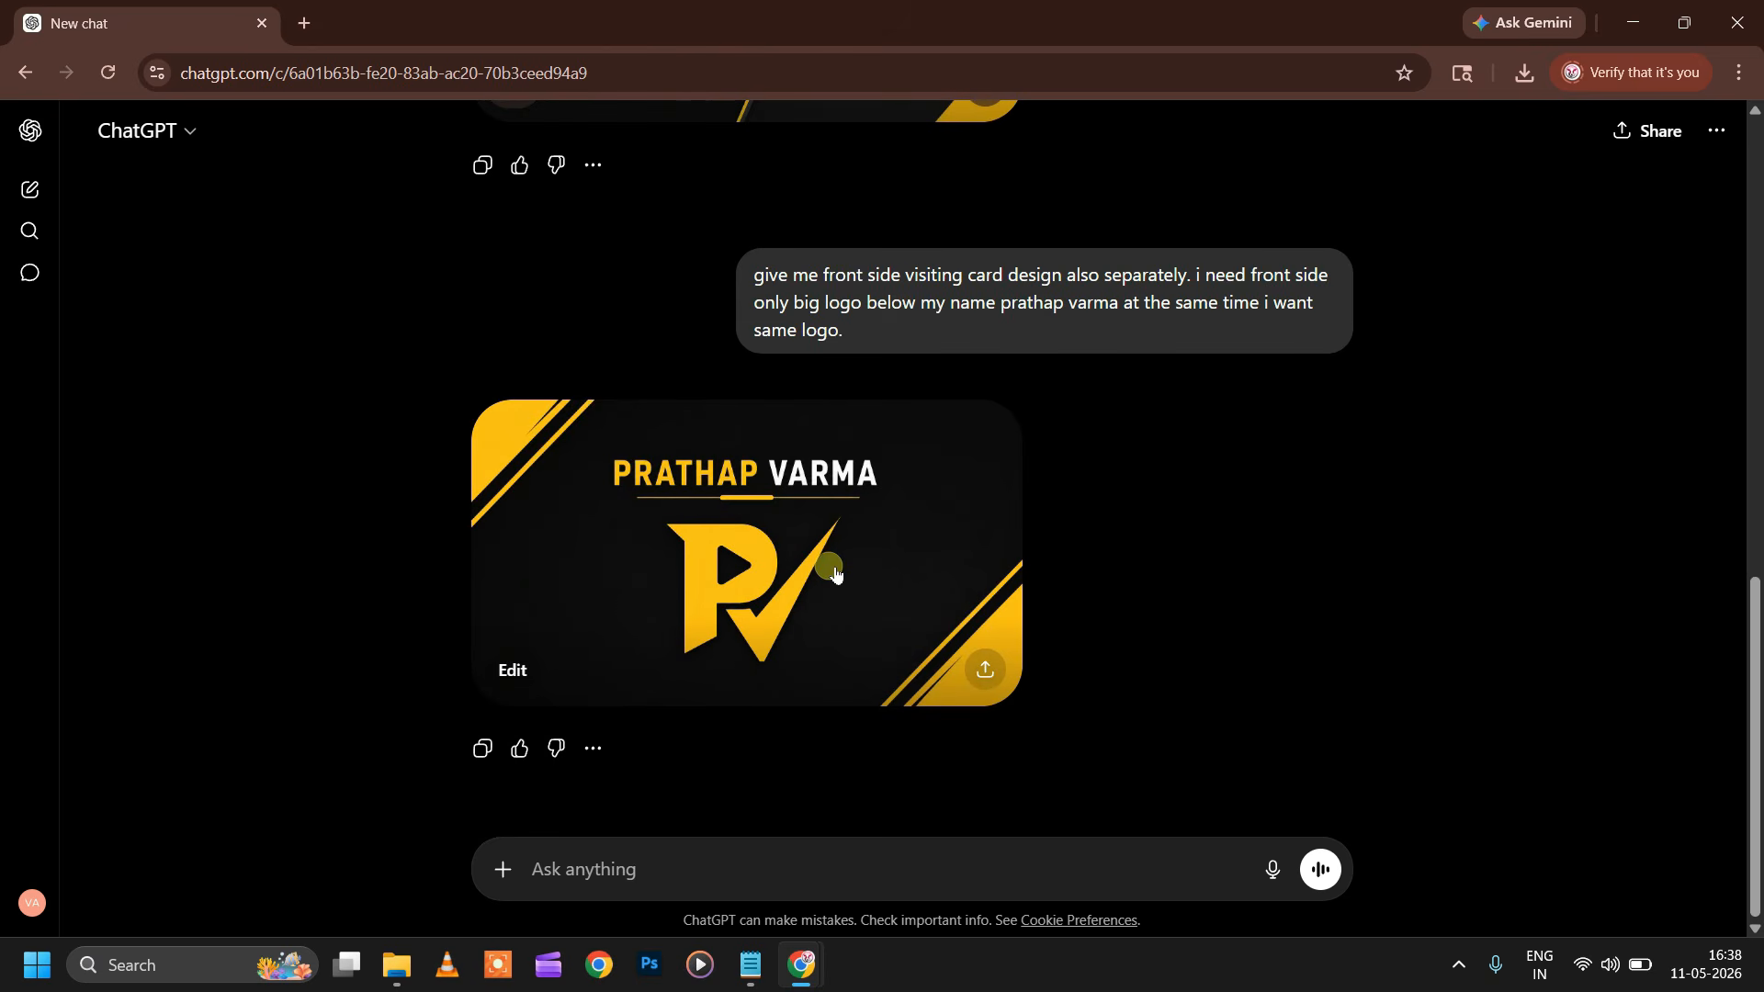
Step: Compare the front-side card designs in the chat and open the one with only the name and big logo in full view
{"action": "scroll", "coordinate": [836, 571], "scroll_direction": "up", "scroll_amount": 5}
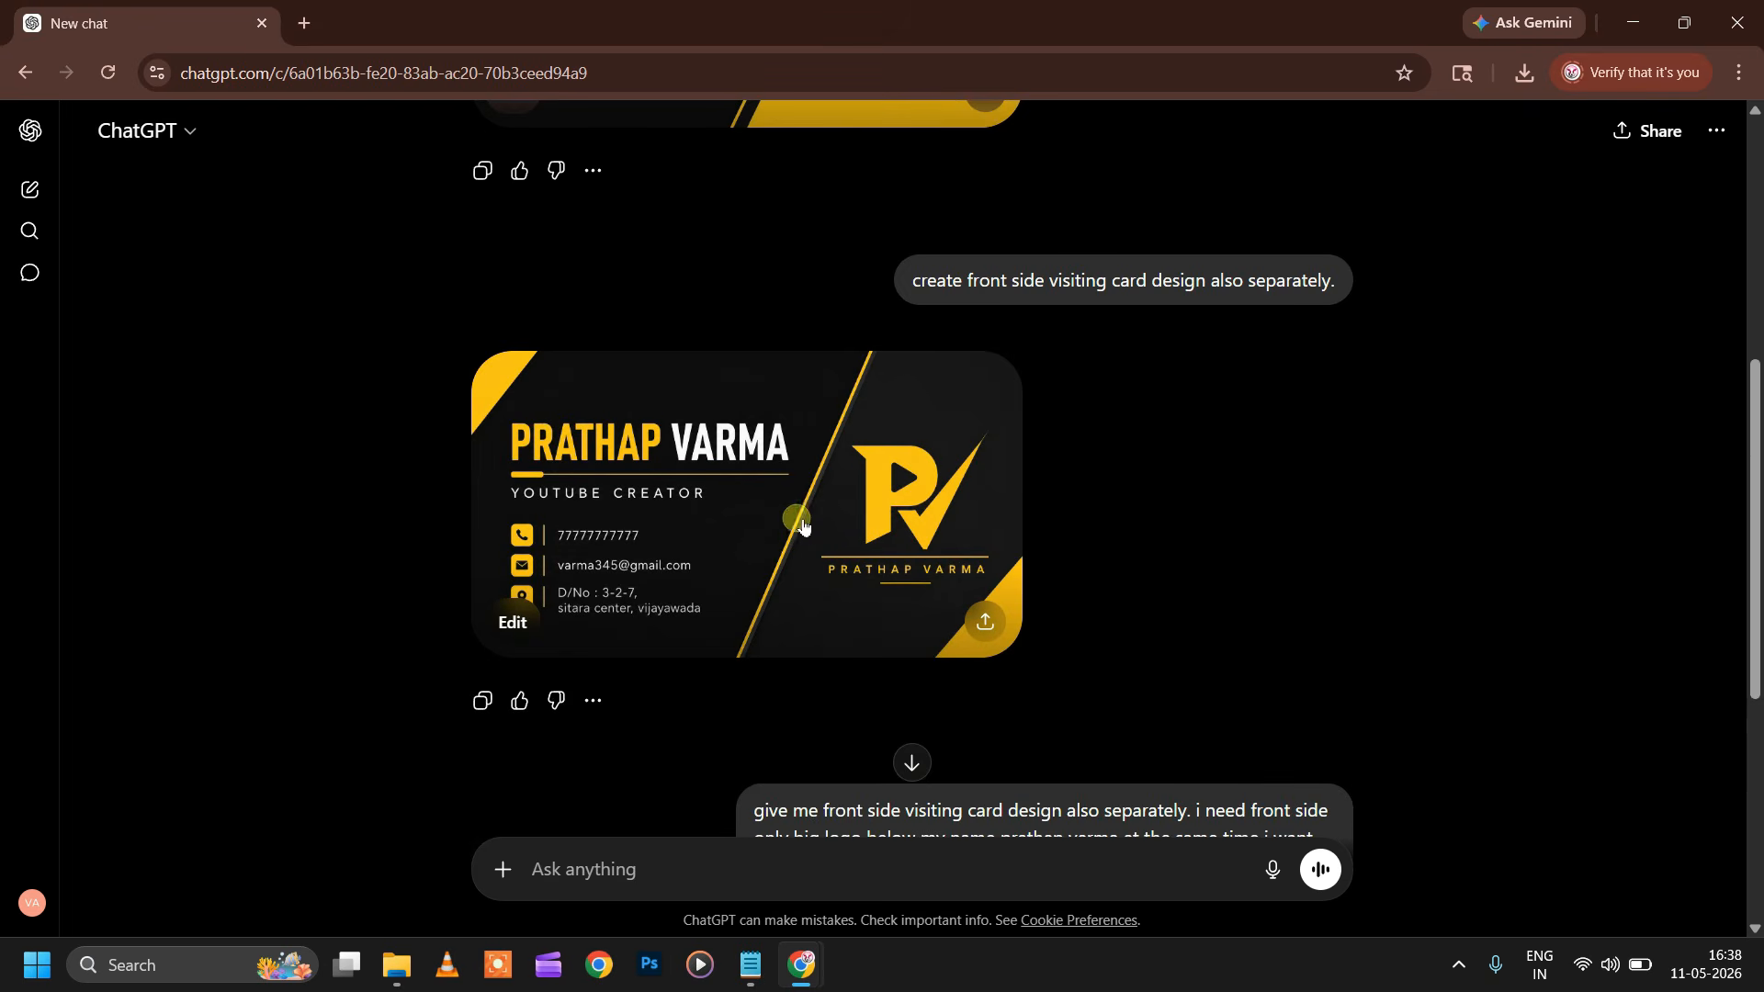
{"action": "scroll", "coordinate": [820, 523], "scroll_direction": "down", "scroll_amount": 4}
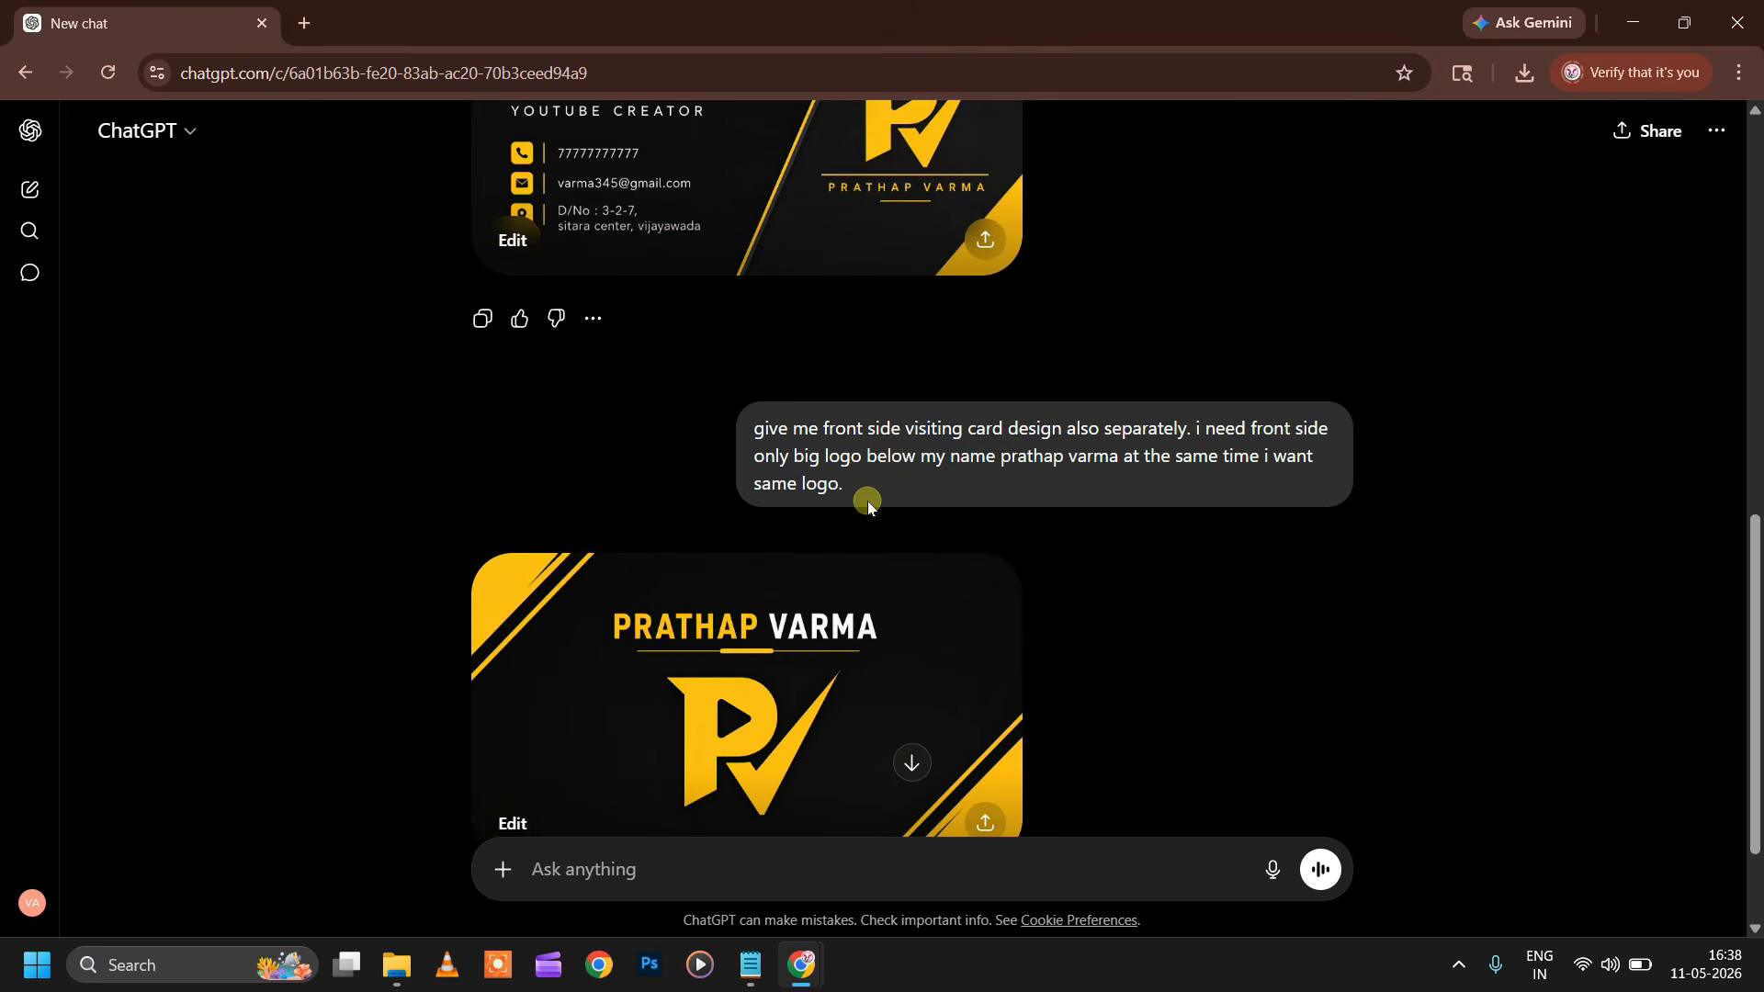
{"action": "scroll", "coordinate": [867, 503], "scroll_direction": "down", "scroll_amount": 2}
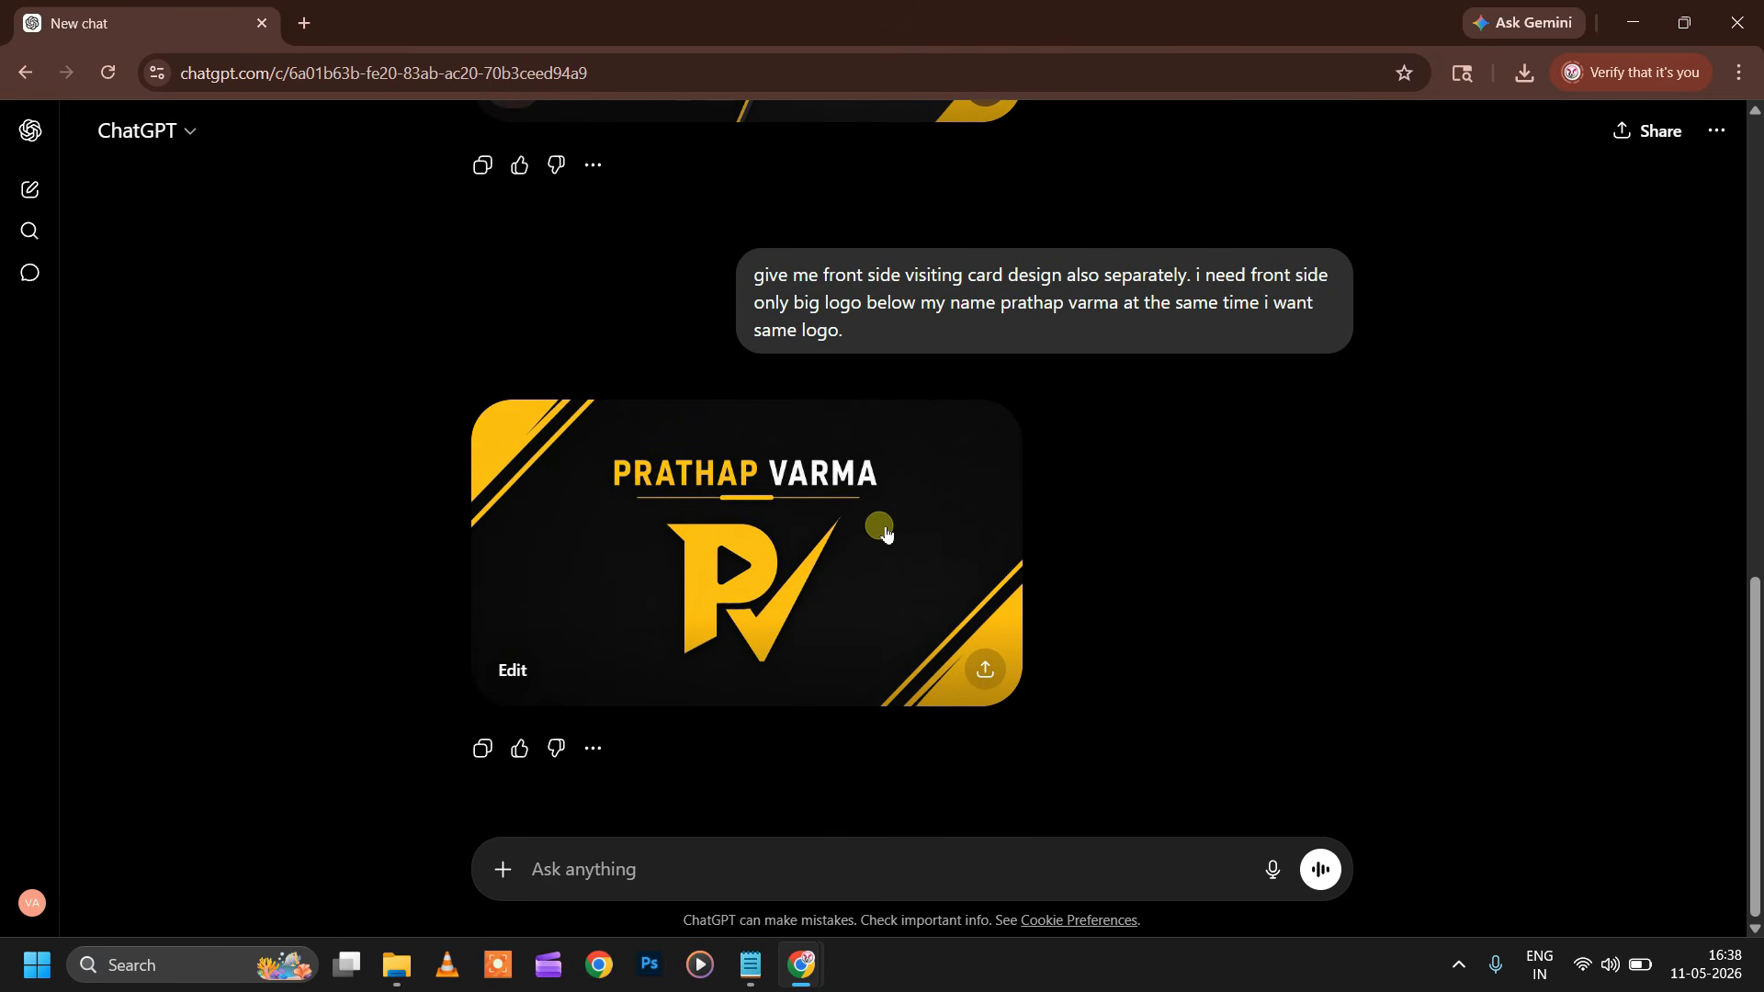
{"action": "left_click", "coordinate": [516, 674]}
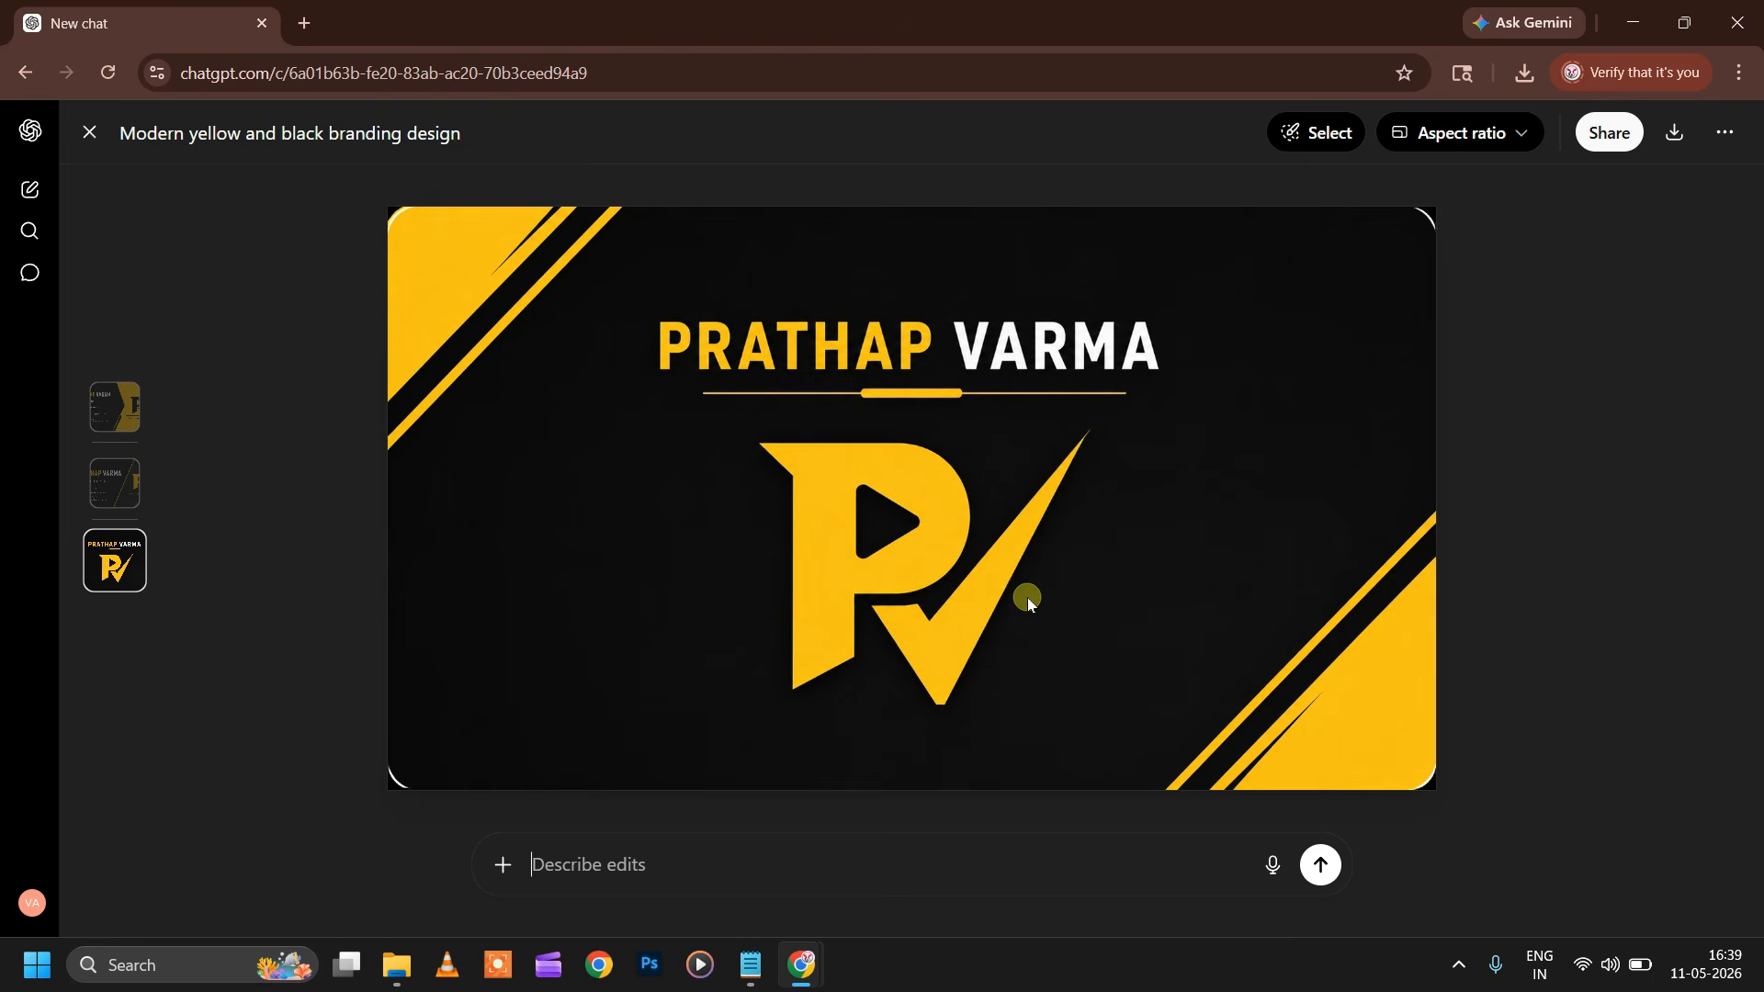
Step: Switch to Notepad and copy the school admission Poster prompt, from "My school name is" through "with Indian children."
{"action": "key", "text": "alt+Tab"}
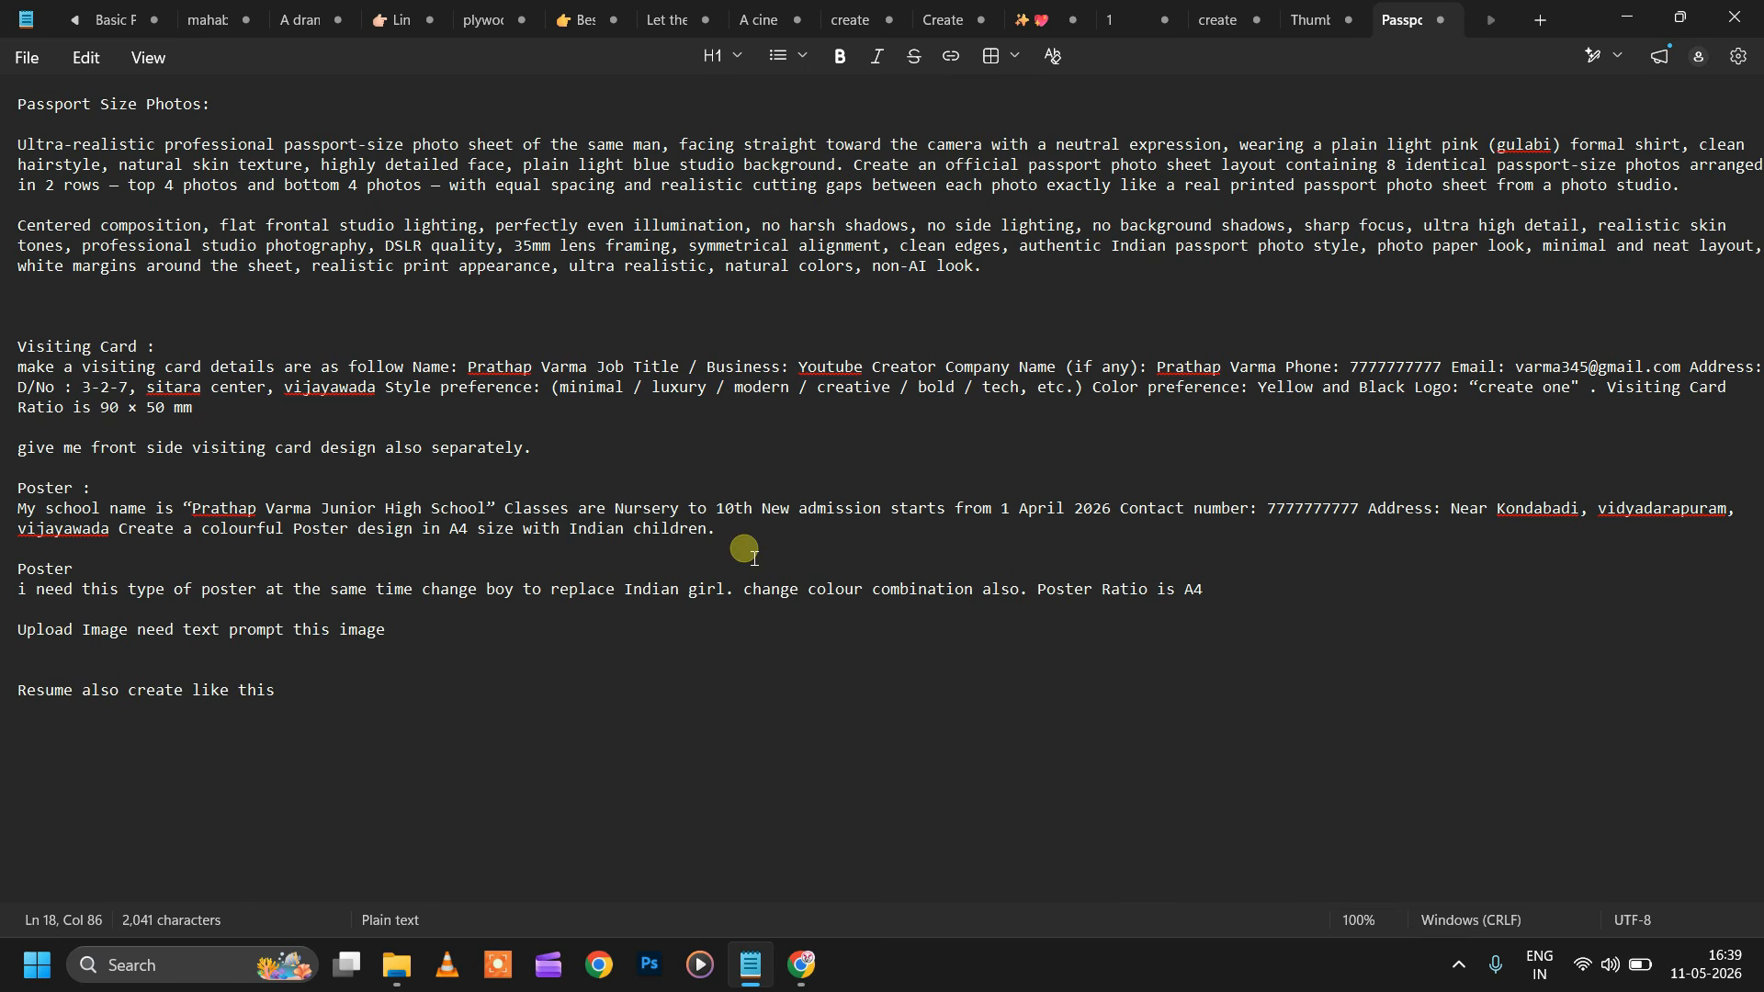
{"action": "left_click_drag", "start_coordinate": [740, 534], "coordinate": [11, 510]}
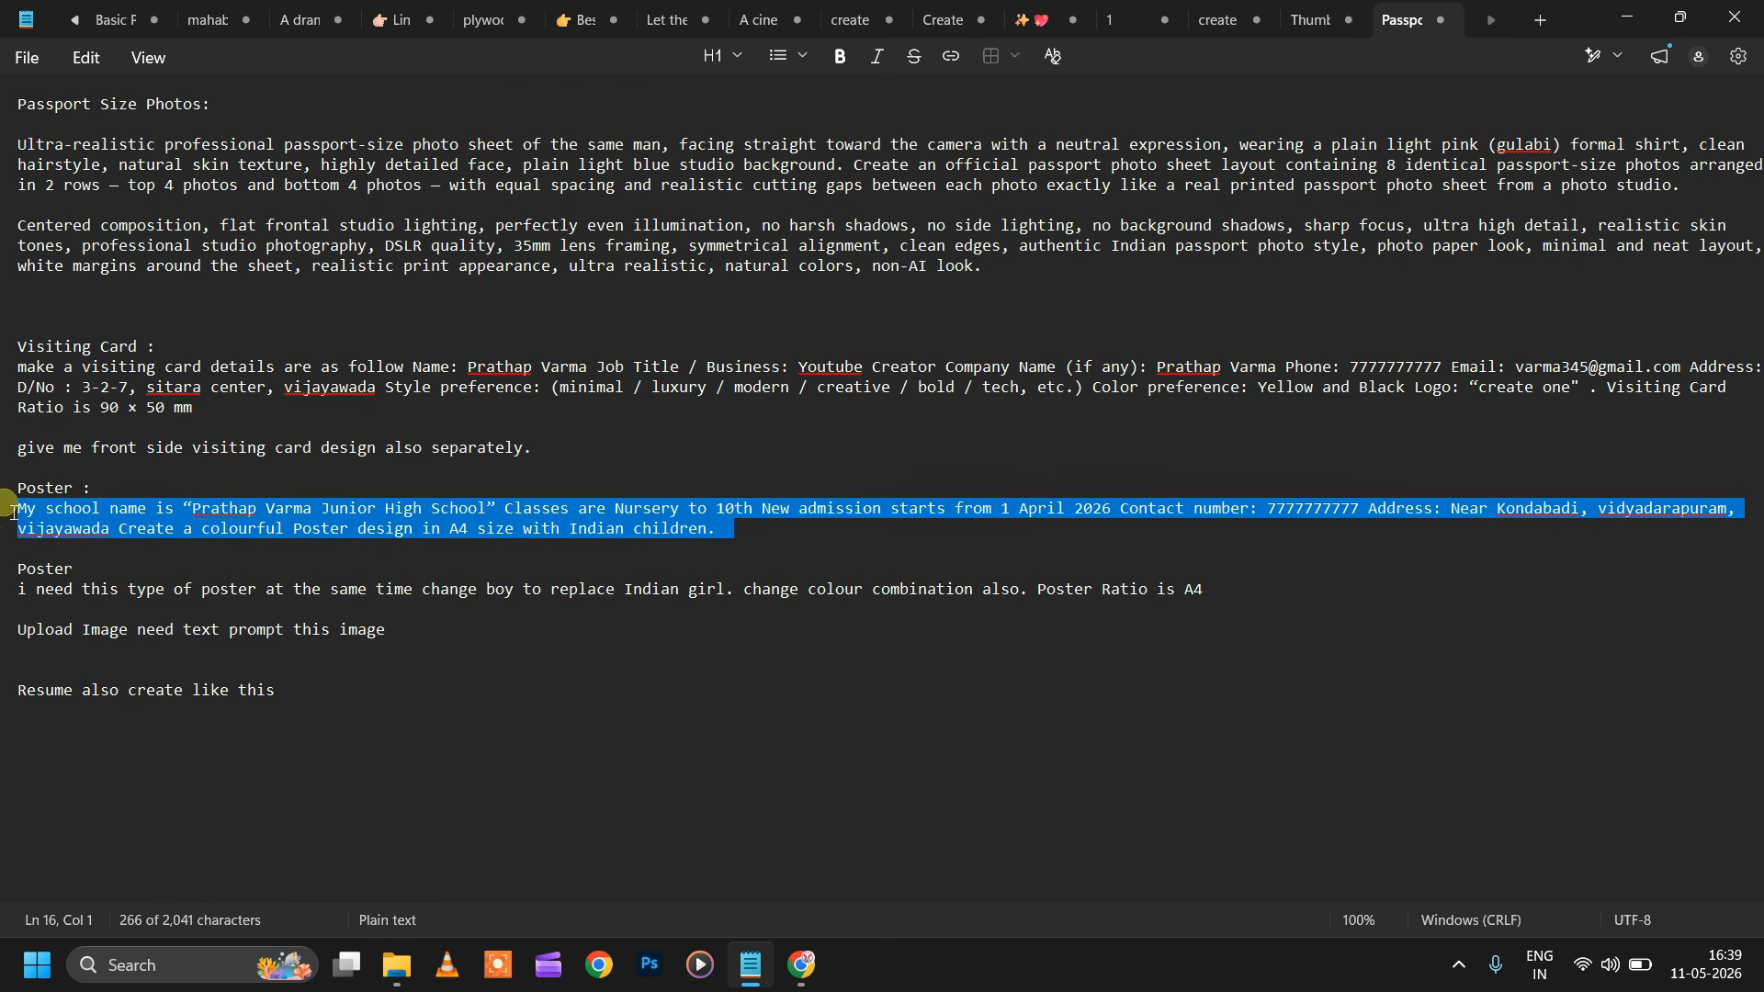
{"action": "right_click", "coordinate": [90, 533]}
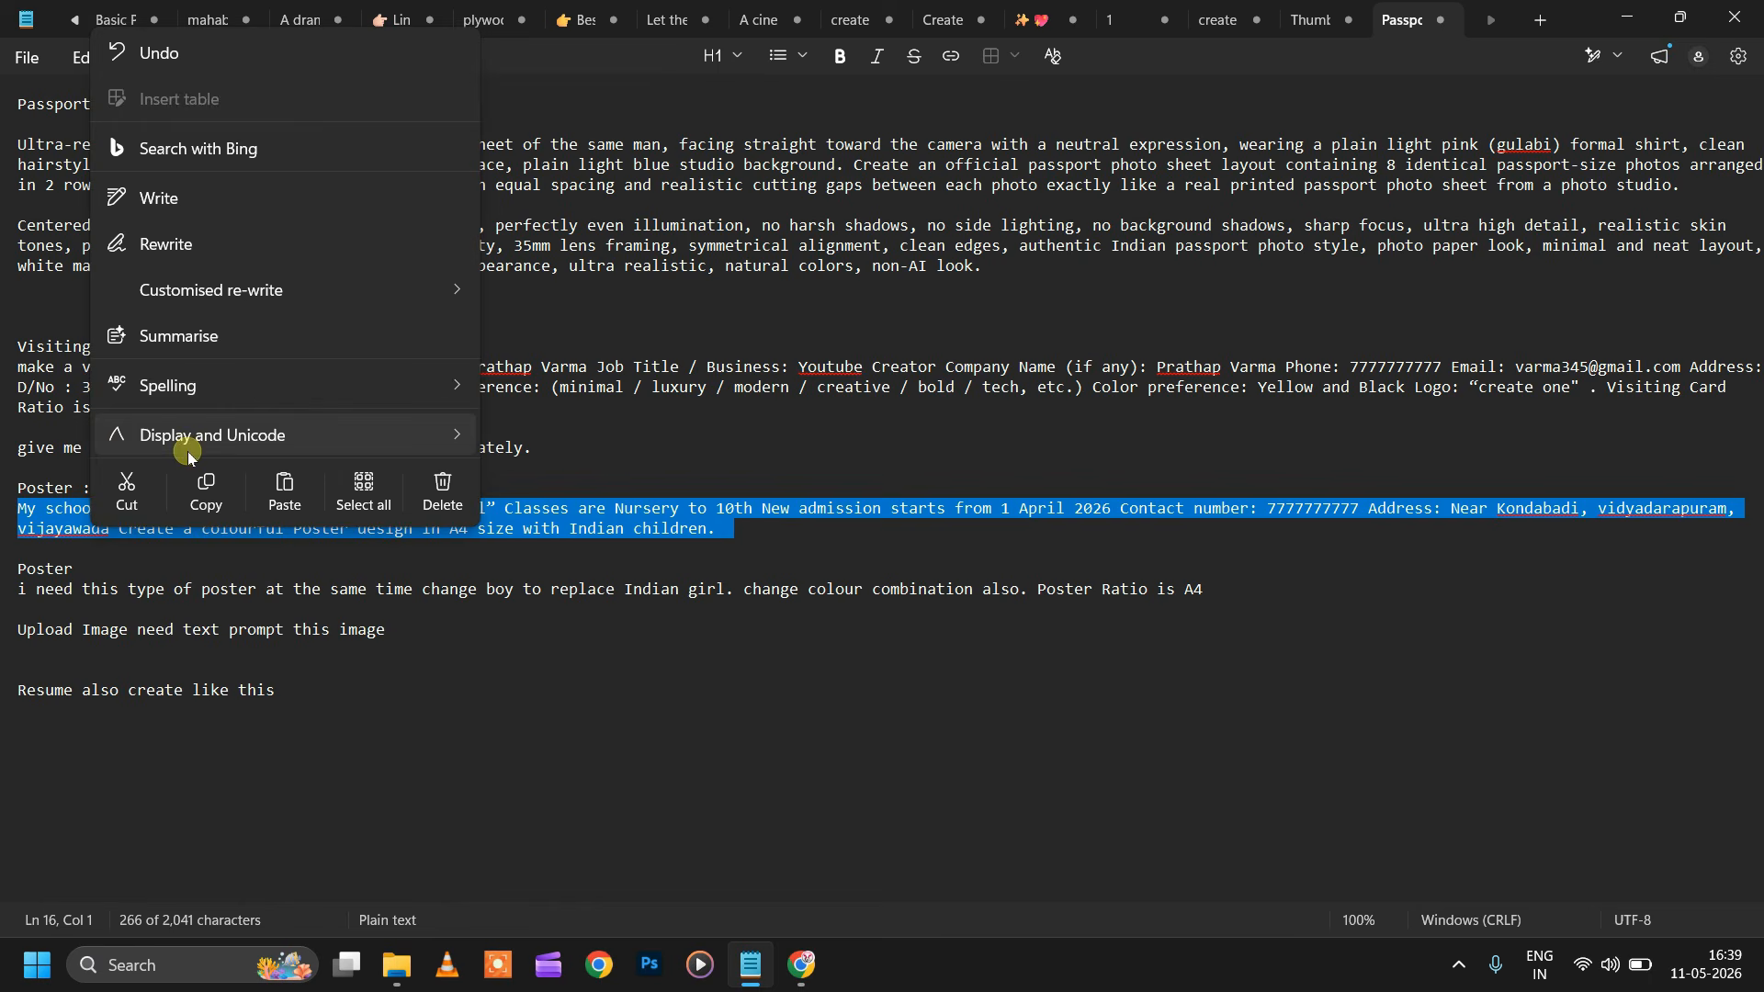
{"action": "left_click", "coordinate": [208, 500]}
Step: Return to the ChatGPT visiting card chat and paste the school poster prompt into the message box
{"action": "mouse_move", "coordinate": [802, 964]}
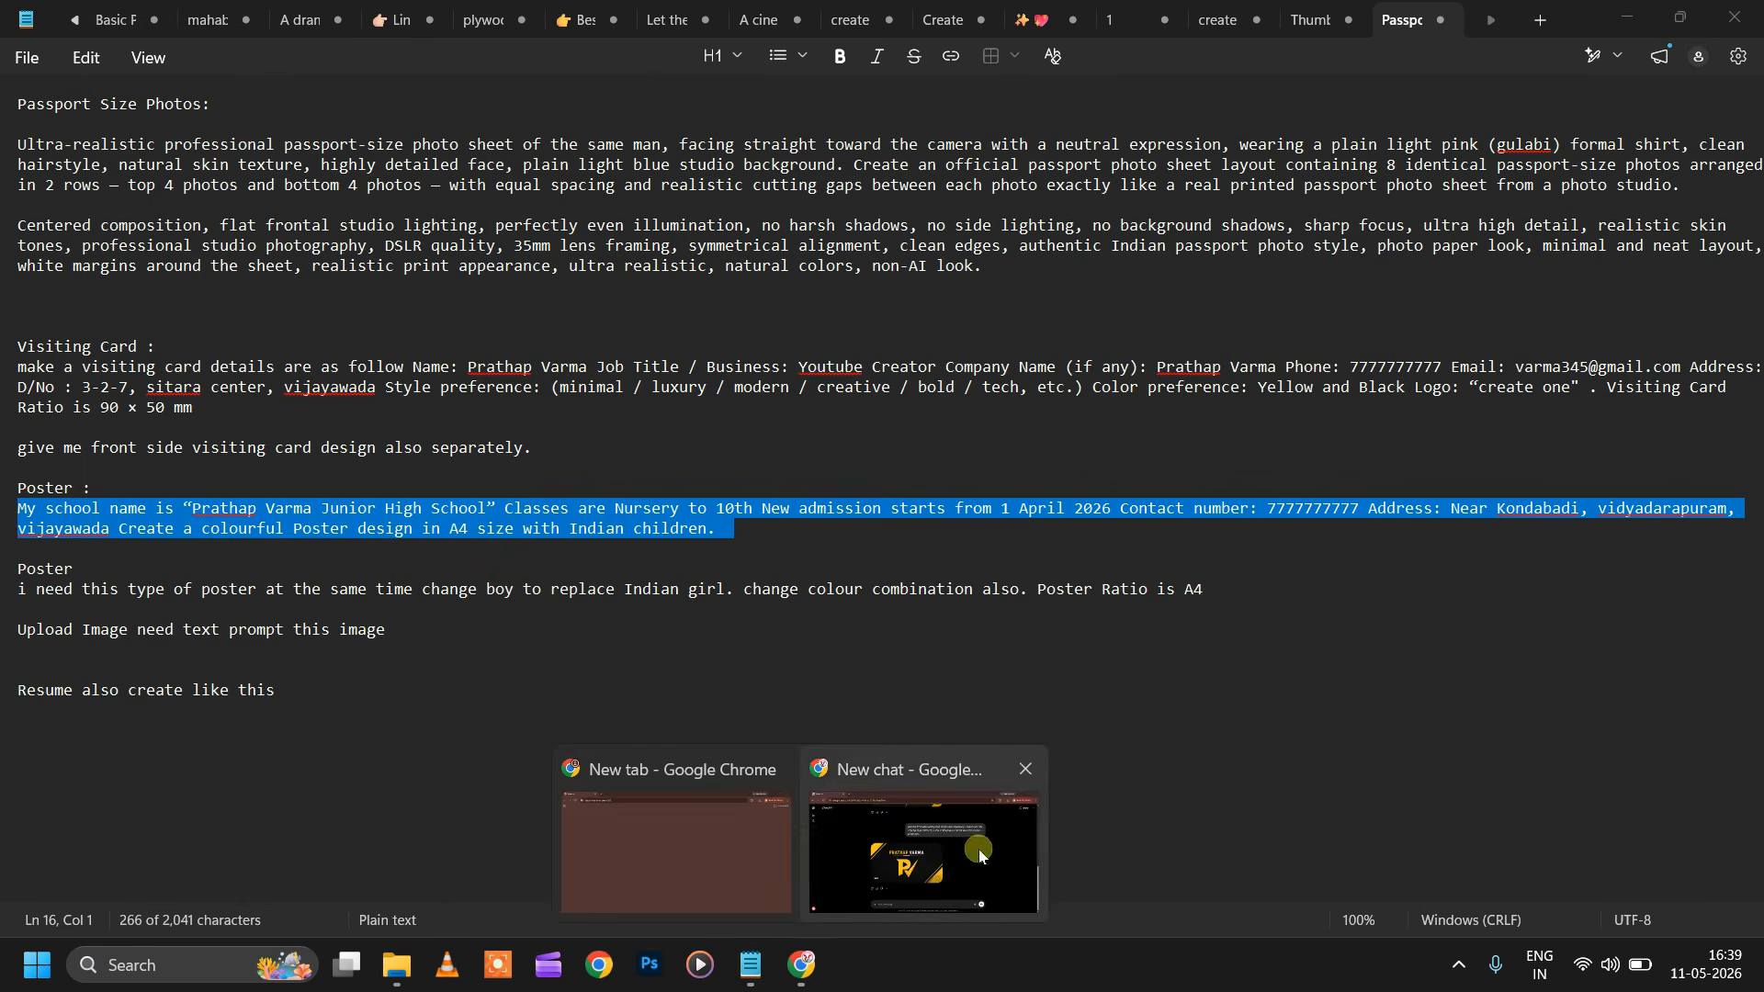
{"action": "left_click", "coordinate": [979, 848]}
{"action": "left_click", "coordinate": [807, 879]}
{"action": "key", "text": "ctrl+v"}
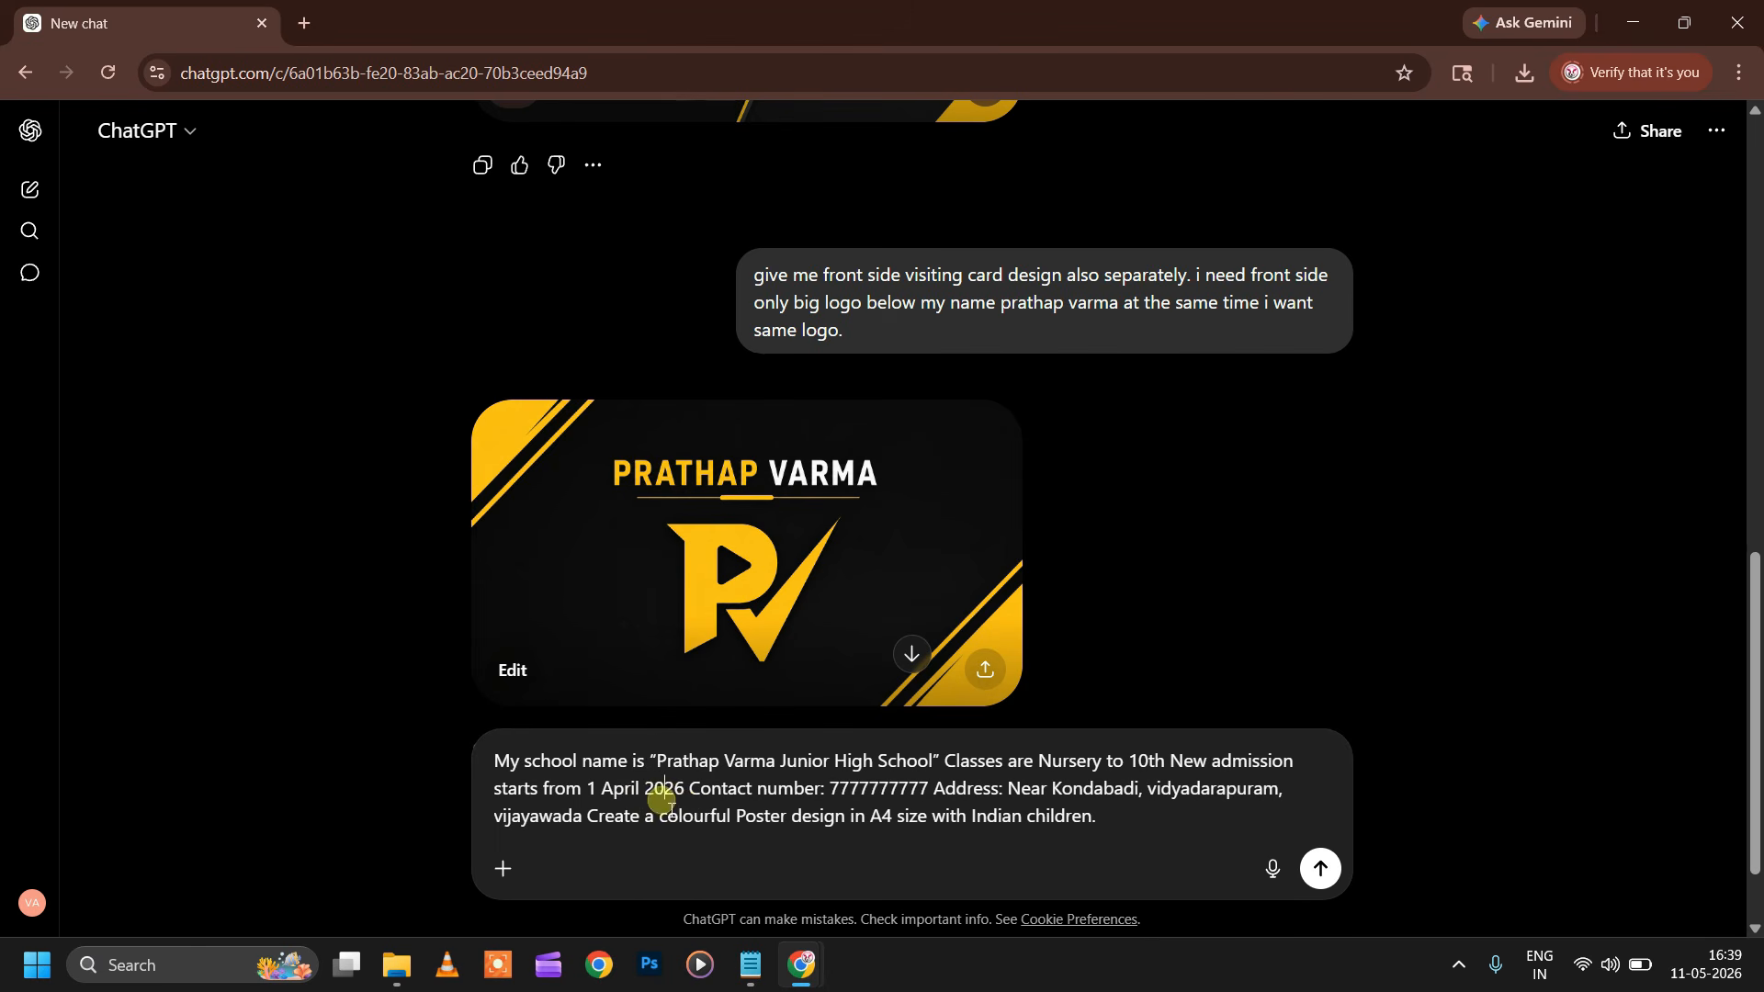
Step: Review the pasted poster prompt and delete the word "Junior" from the school name
{"action": "left_click_drag", "start_coordinate": [633, 769], "coordinate": [721, 794]}
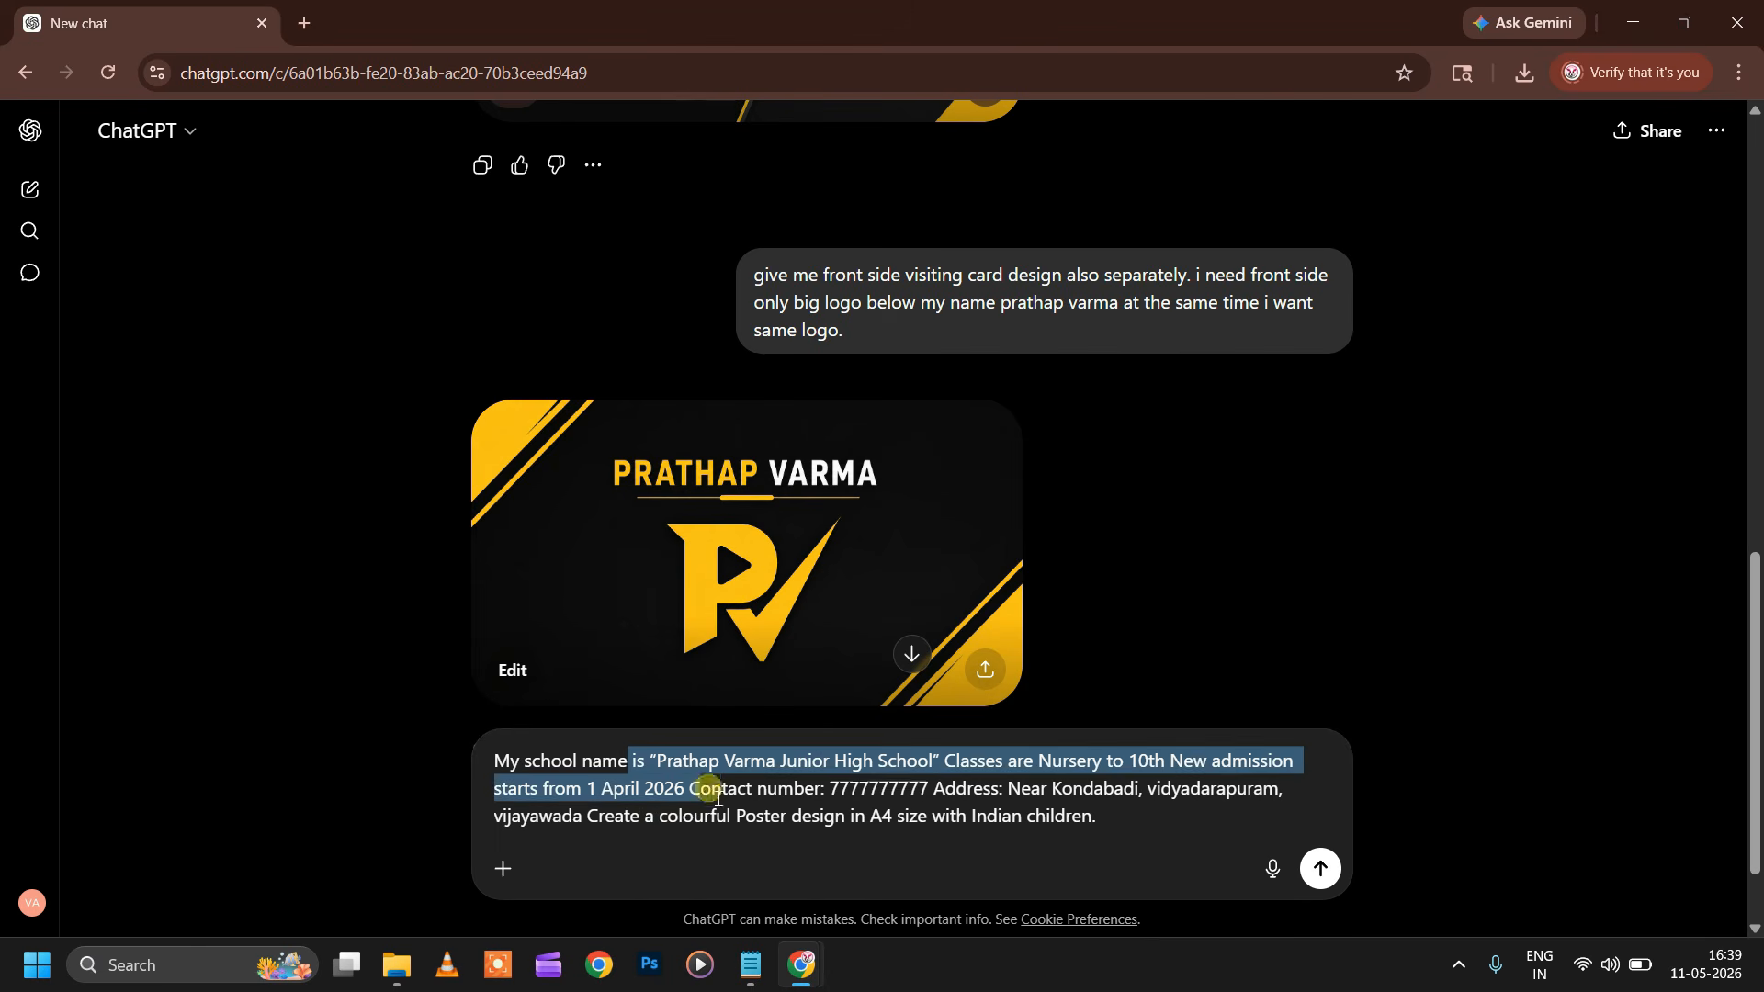
{"action": "left_click", "coordinate": [647, 791]}
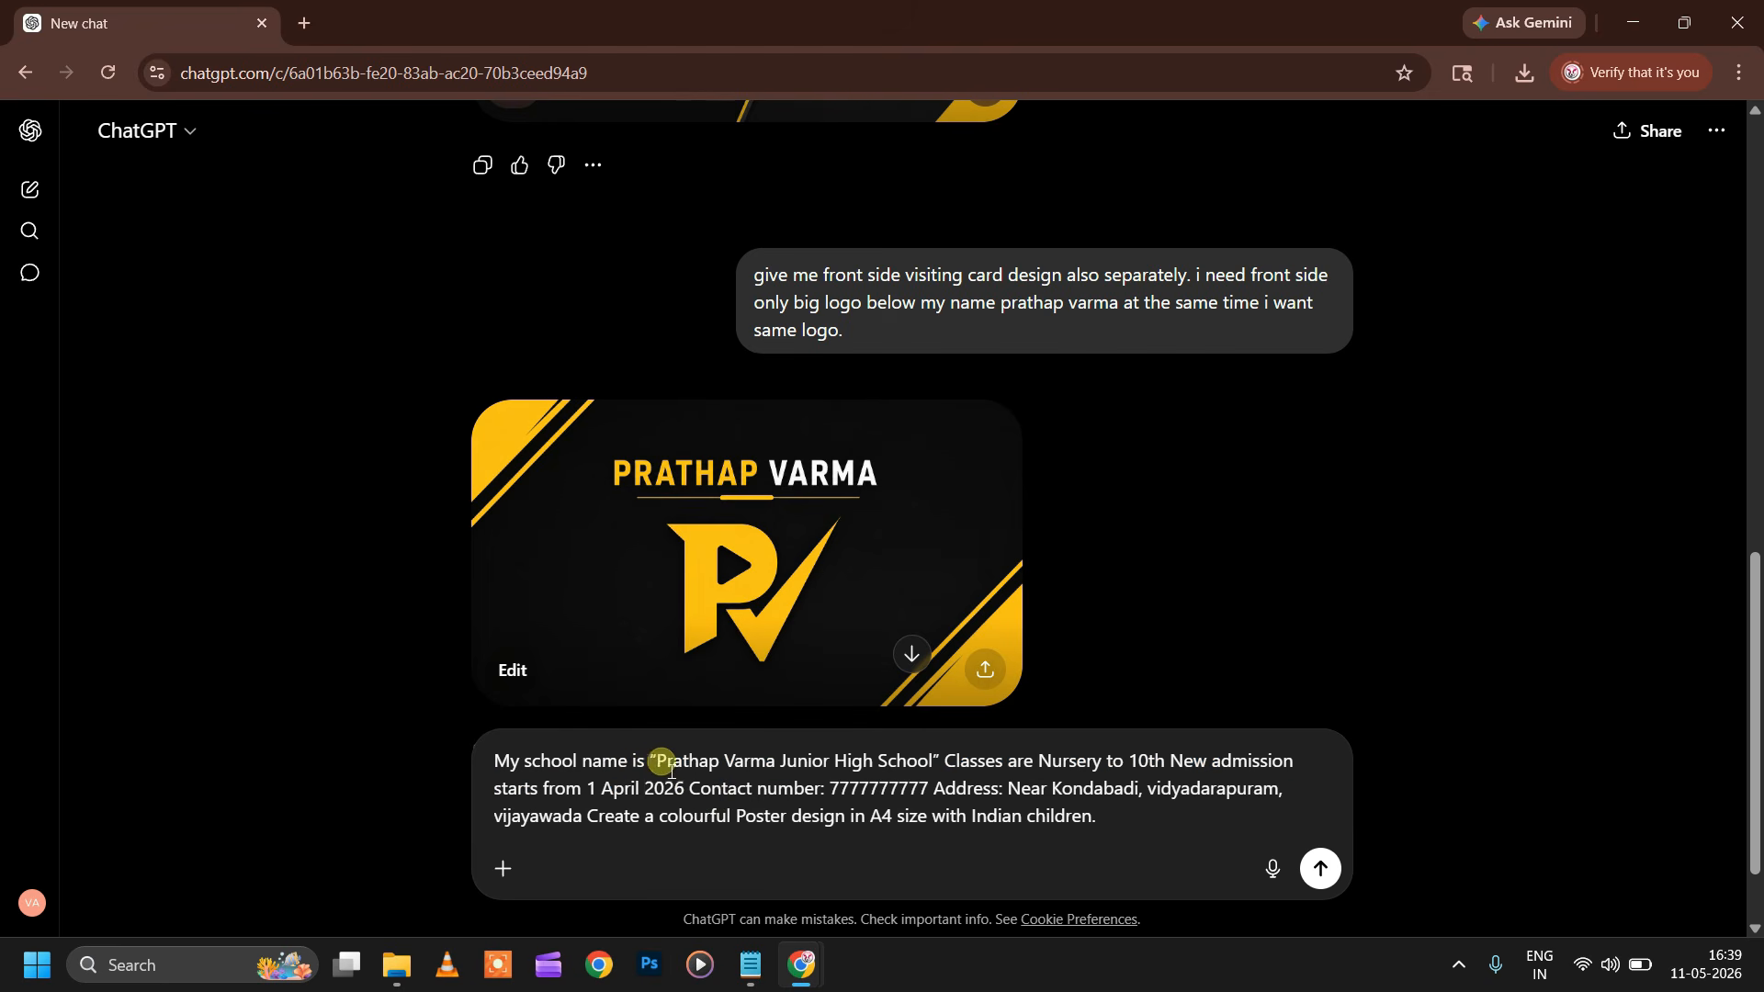
{"action": "left_click_drag", "start_coordinate": [656, 763], "coordinate": [907, 765]}
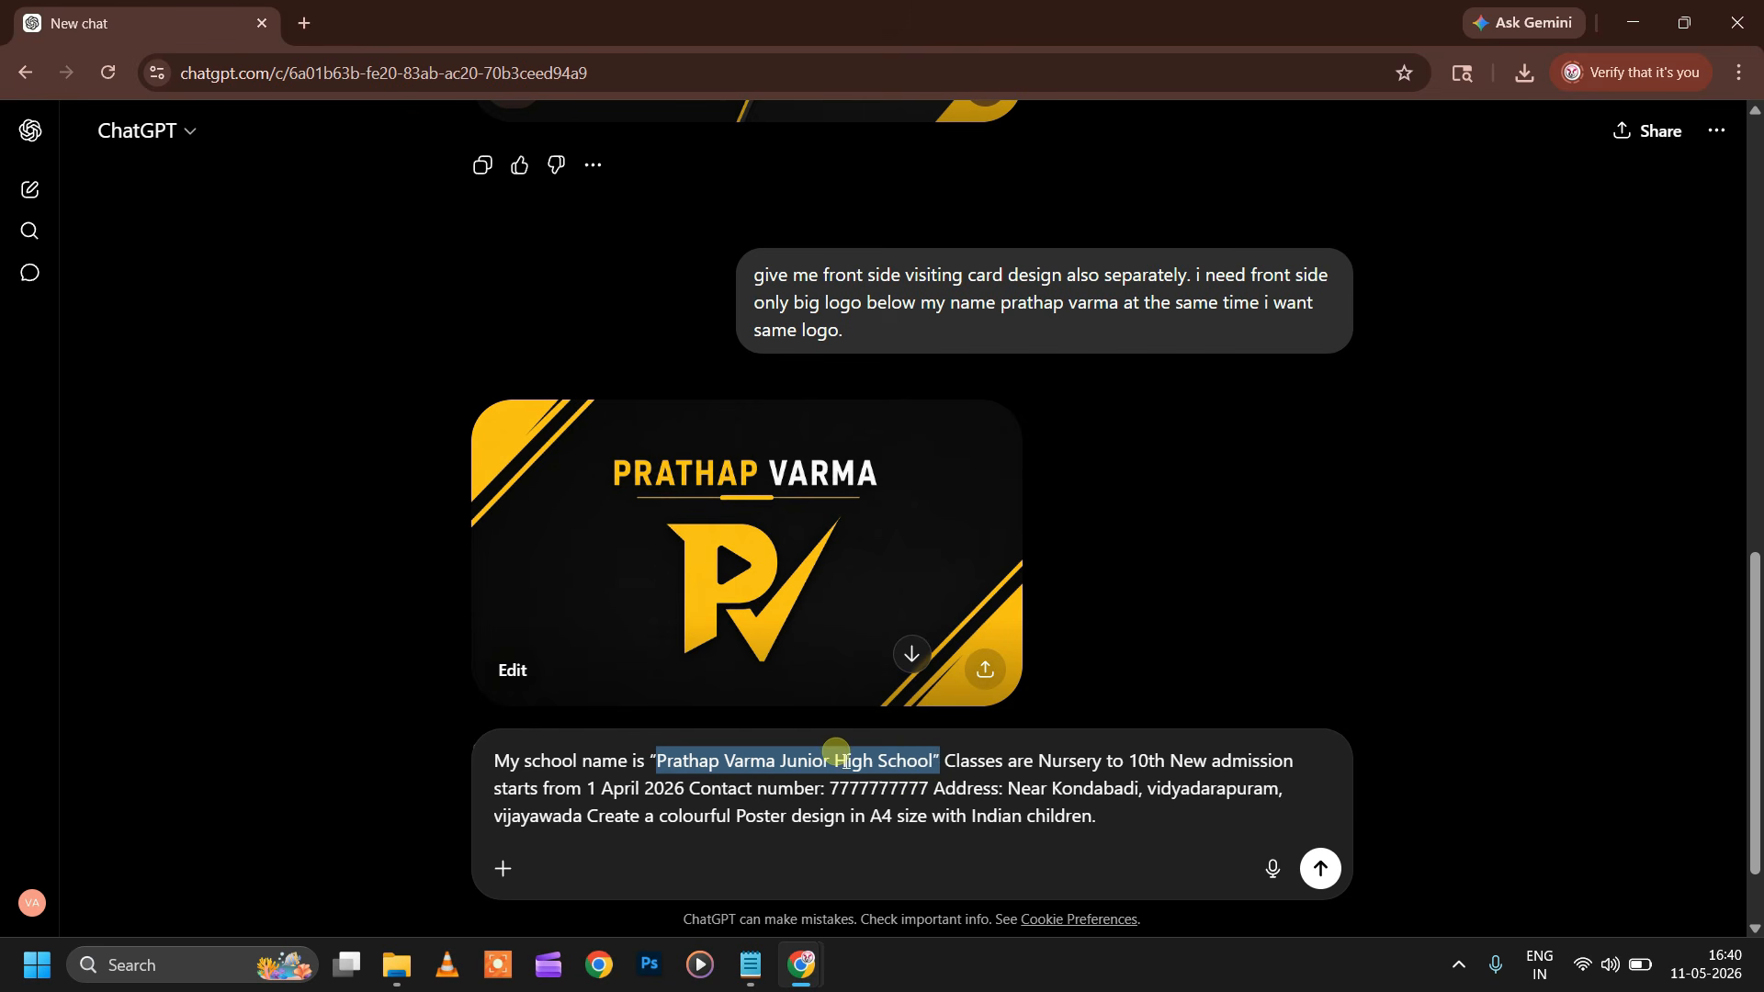
{"action": "double_click", "coordinate": [808, 762]}
{"action": "key", "text": "BackSpace"}
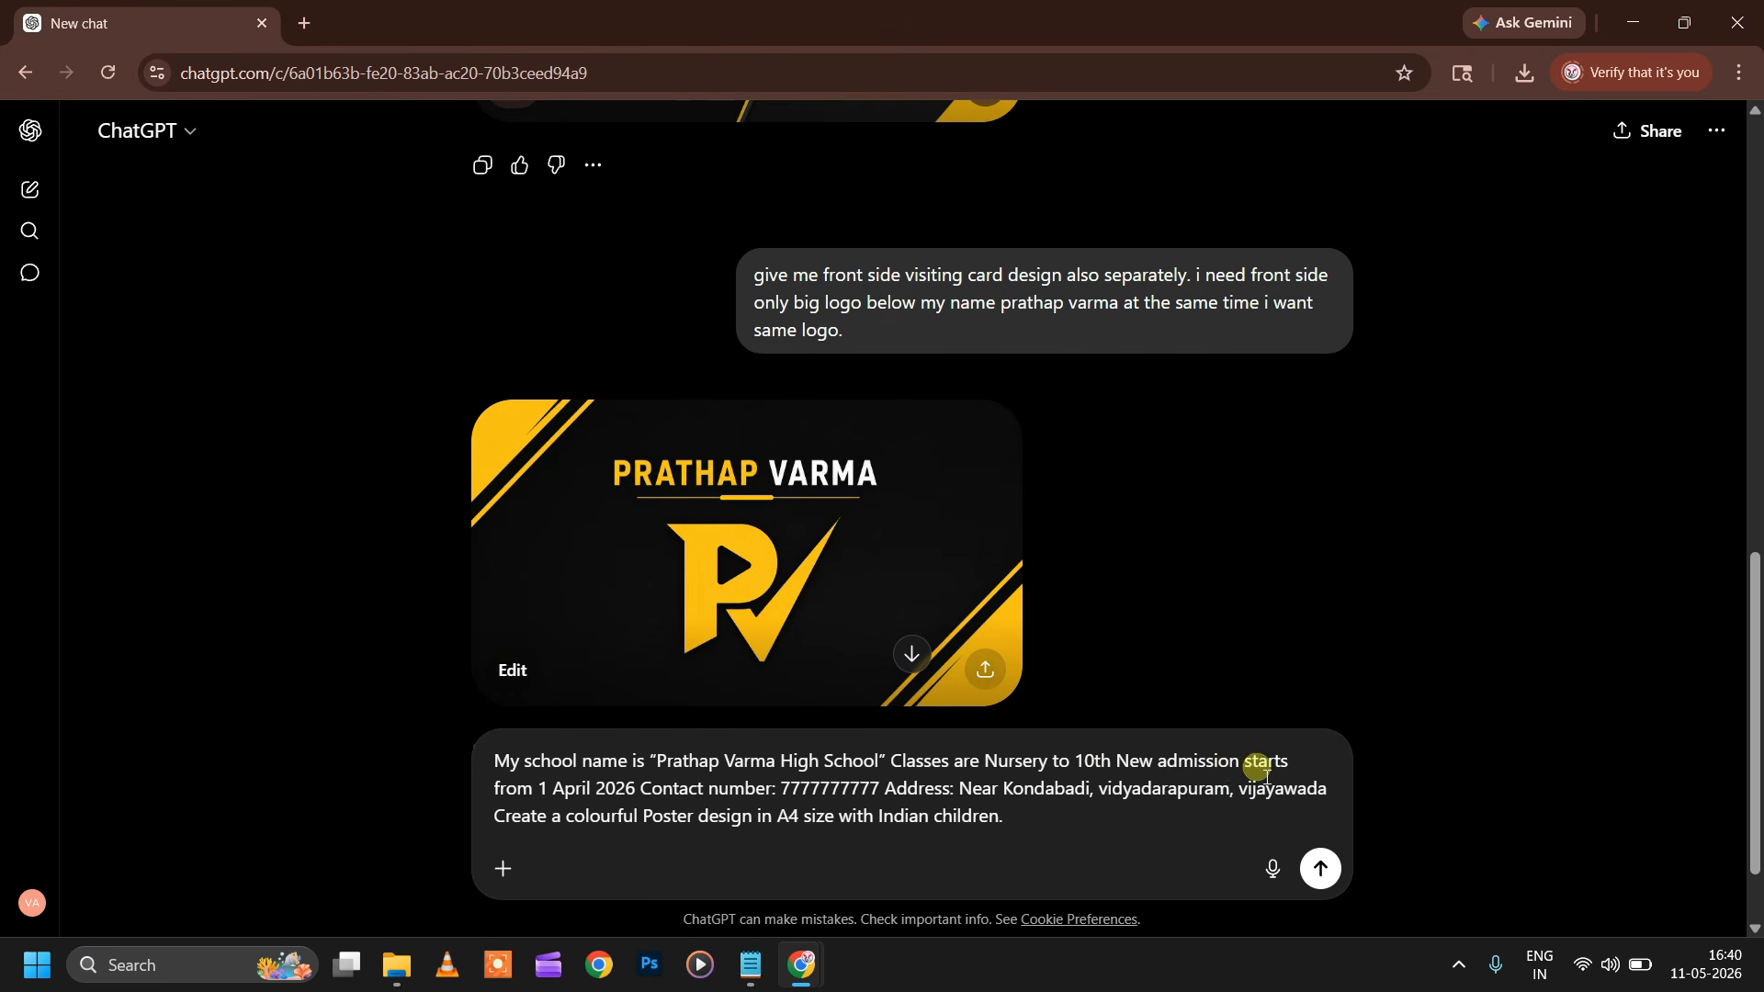
Step: Change the admission start month to May in the school poster prompt, check the remaining text and send it
{"action": "left_click_drag", "start_coordinate": [551, 791], "coordinate": [591, 795]}
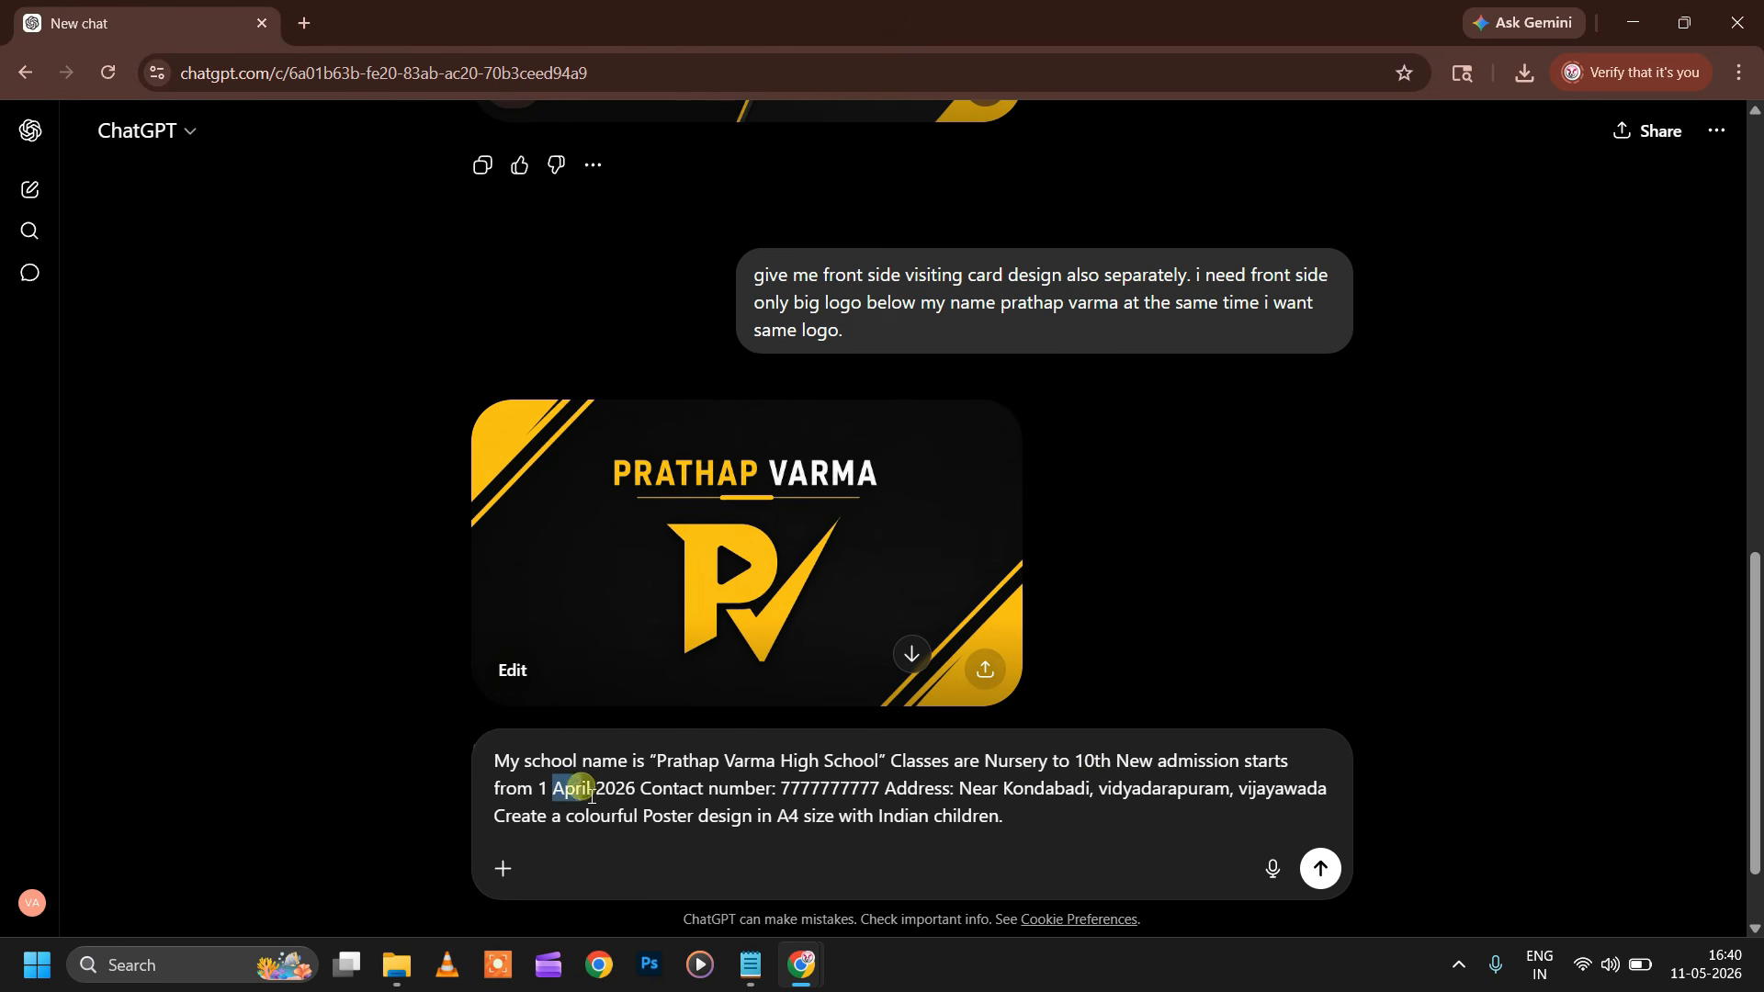
{"action": "type", "text": "May"}
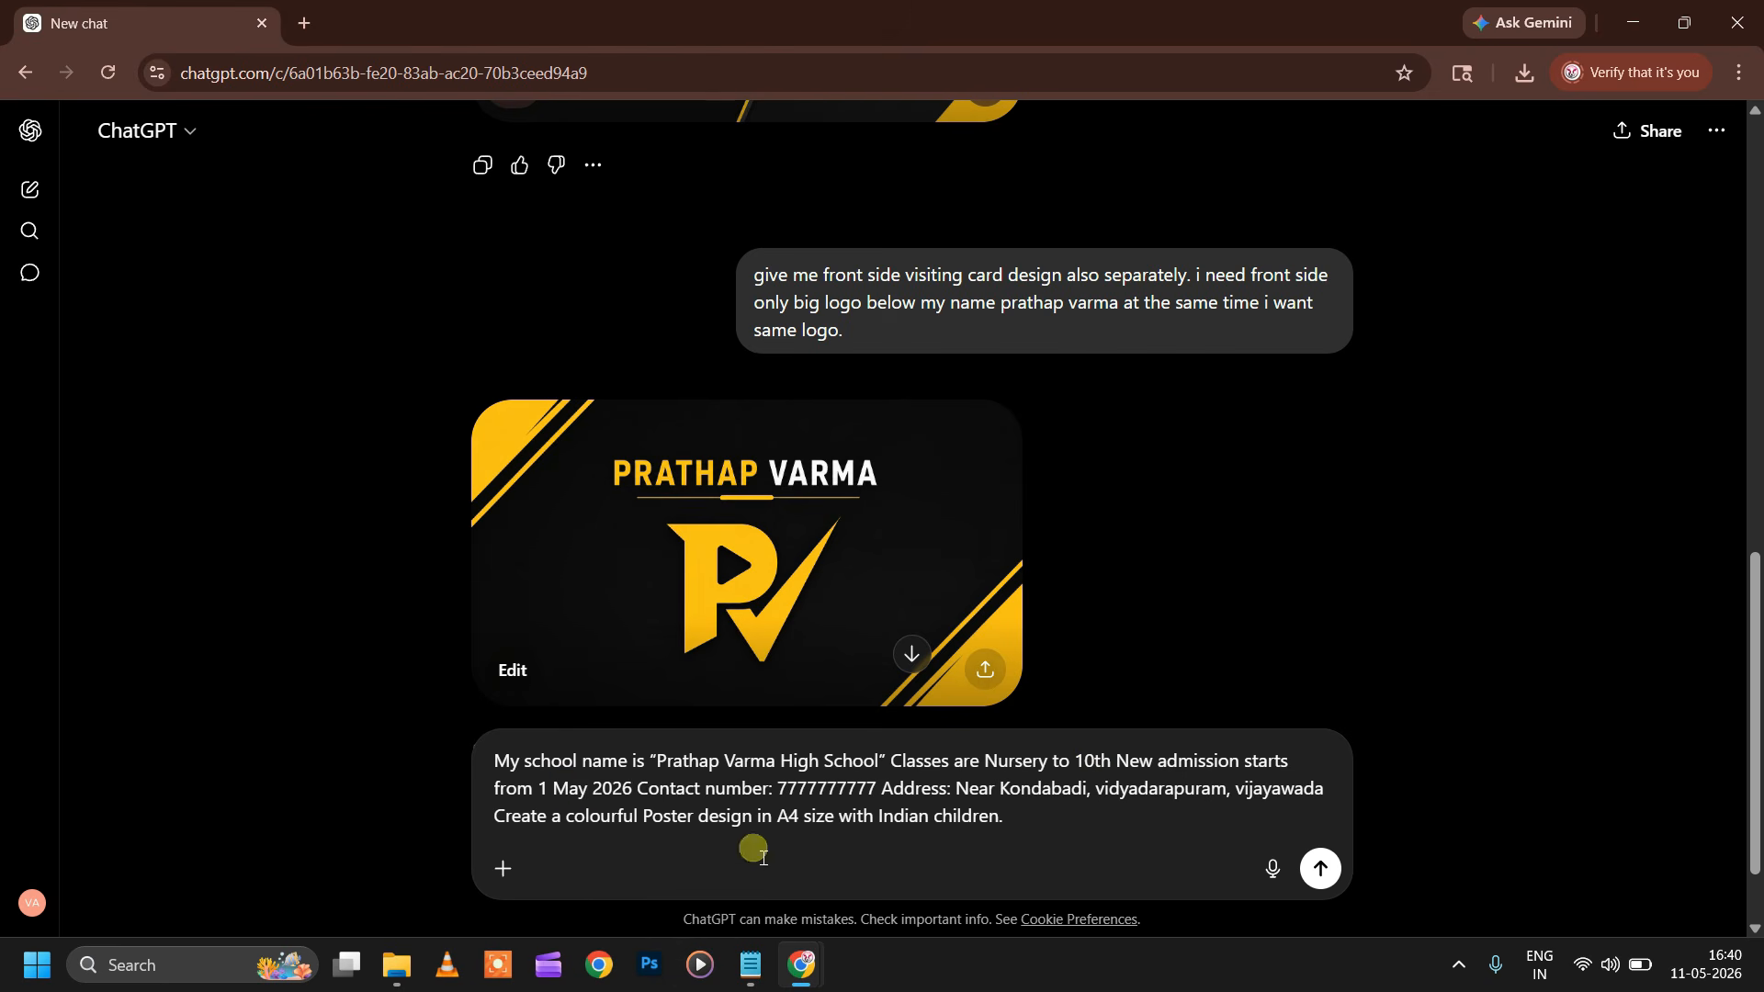
{"action": "left_click_drag", "start_coordinate": [952, 790], "coordinate": [969, 791]}
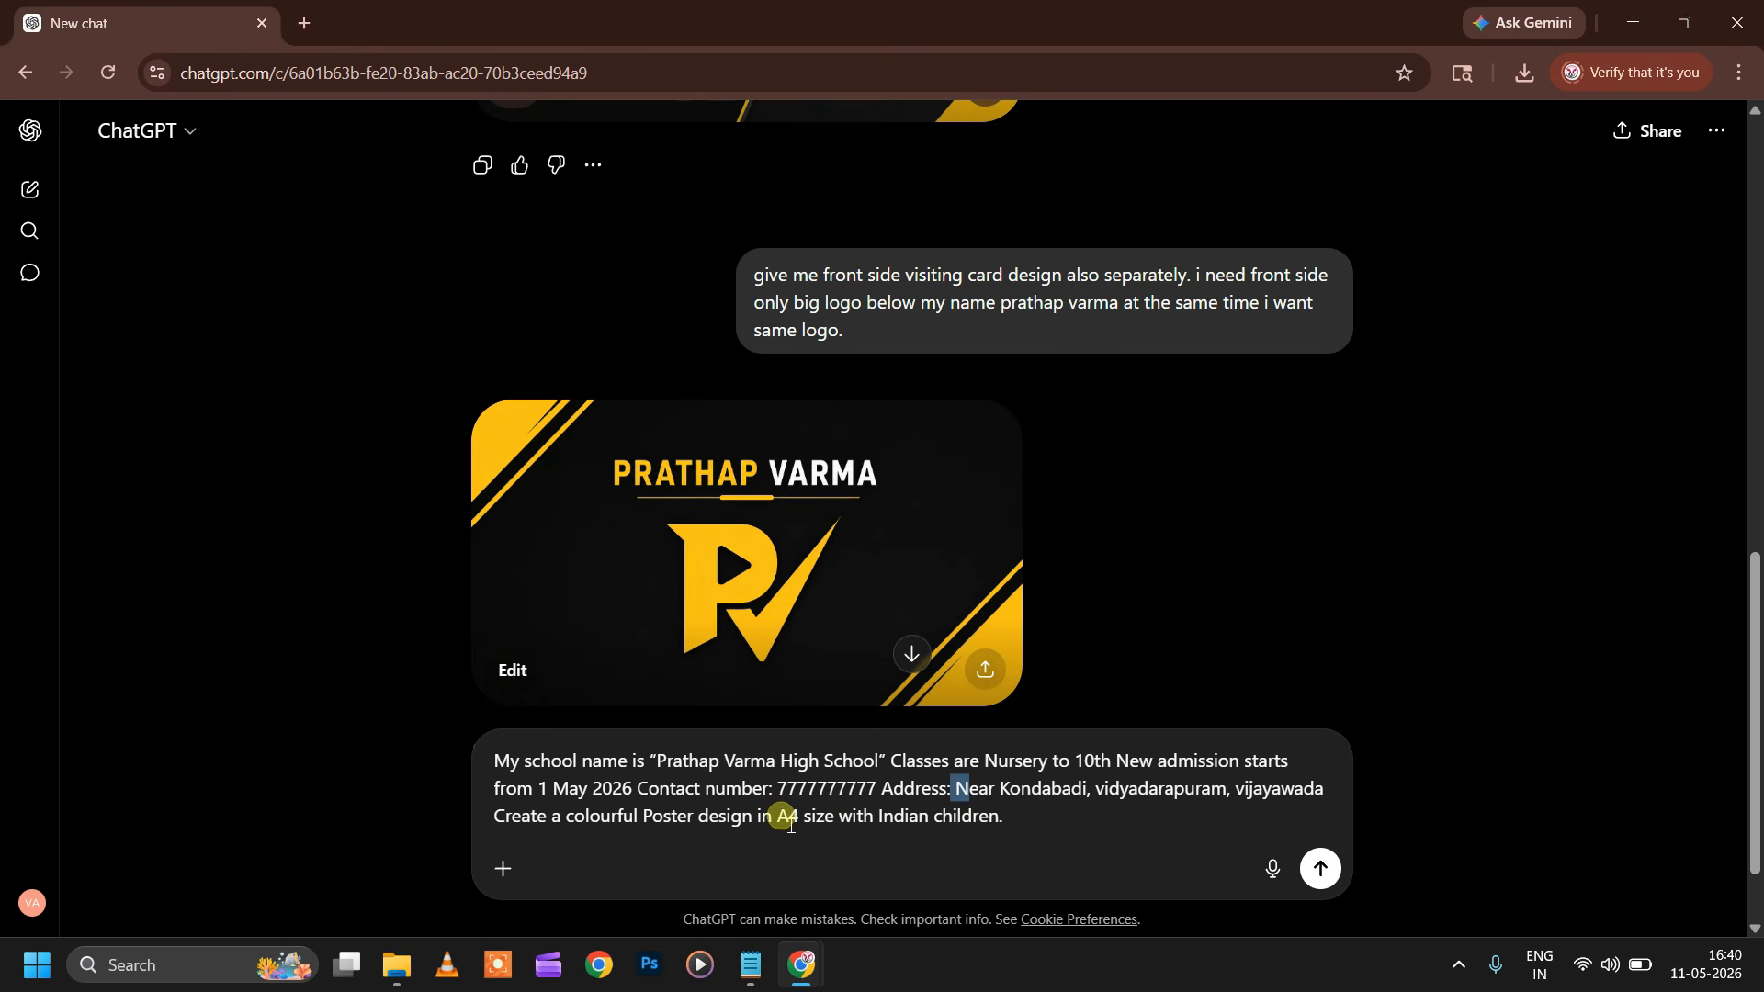
{"action": "left_click_drag", "start_coordinate": [879, 823], "coordinate": [361, 719]}
{"action": "left_click", "coordinate": [1049, 839]}
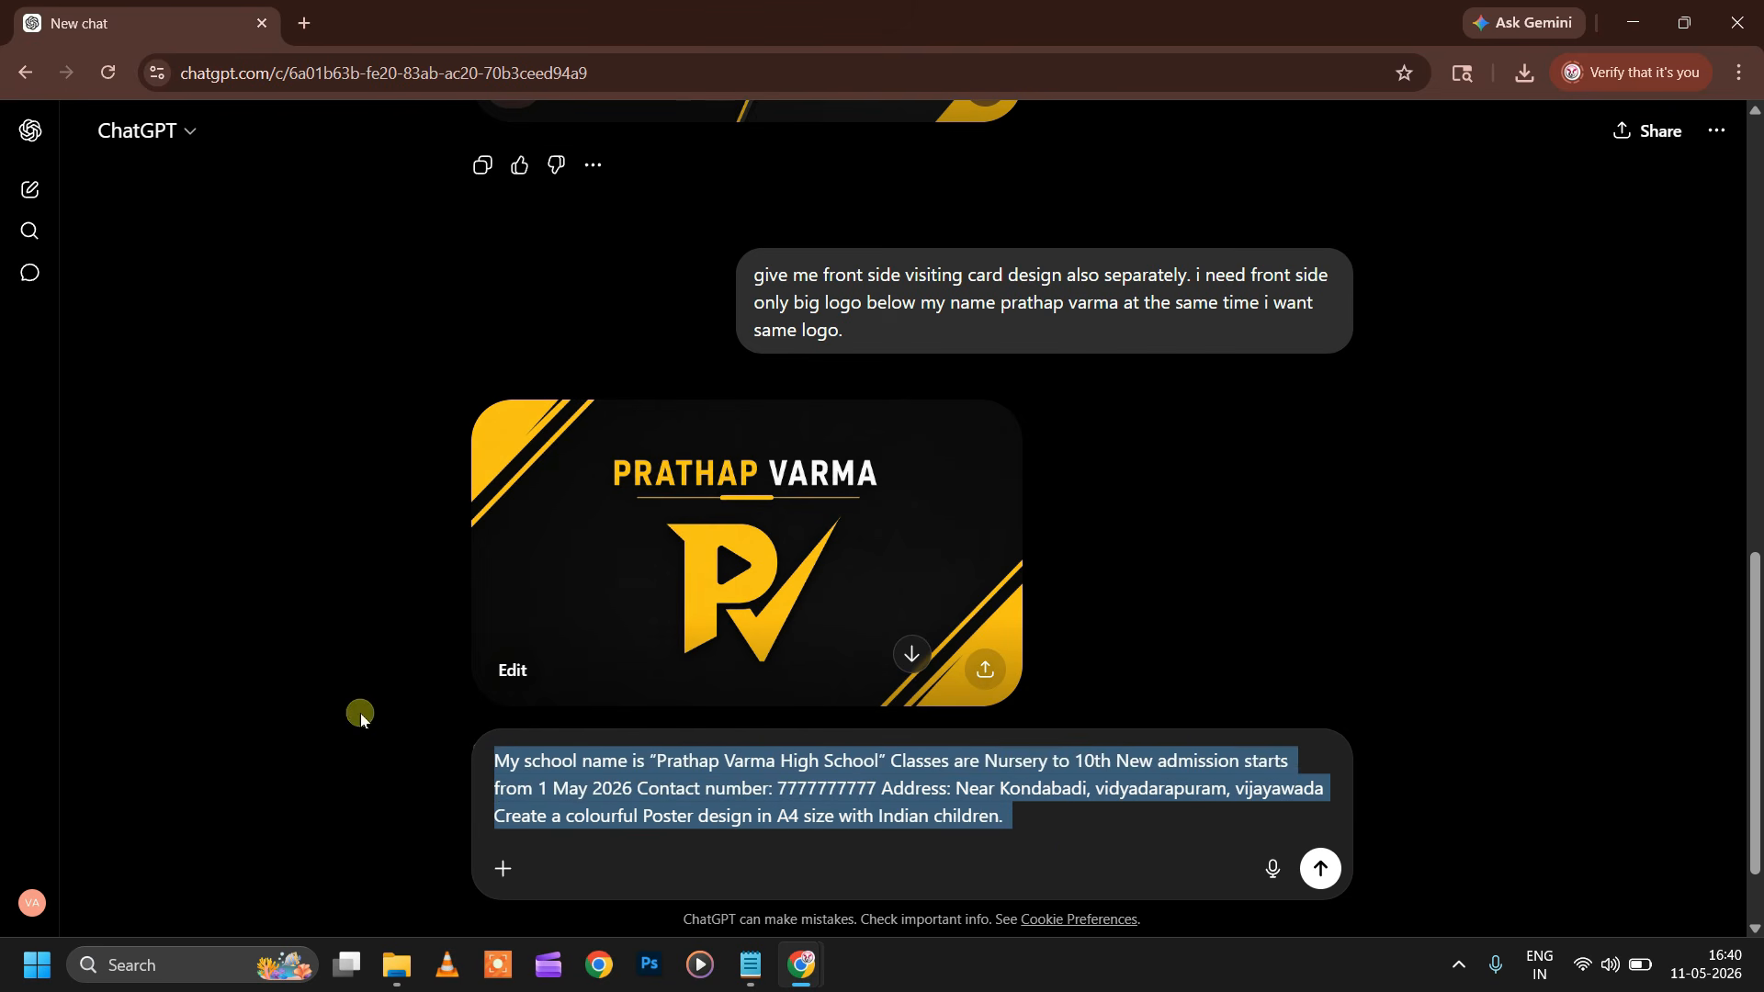
{"action": "left_click", "coordinate": [1323, 870]}
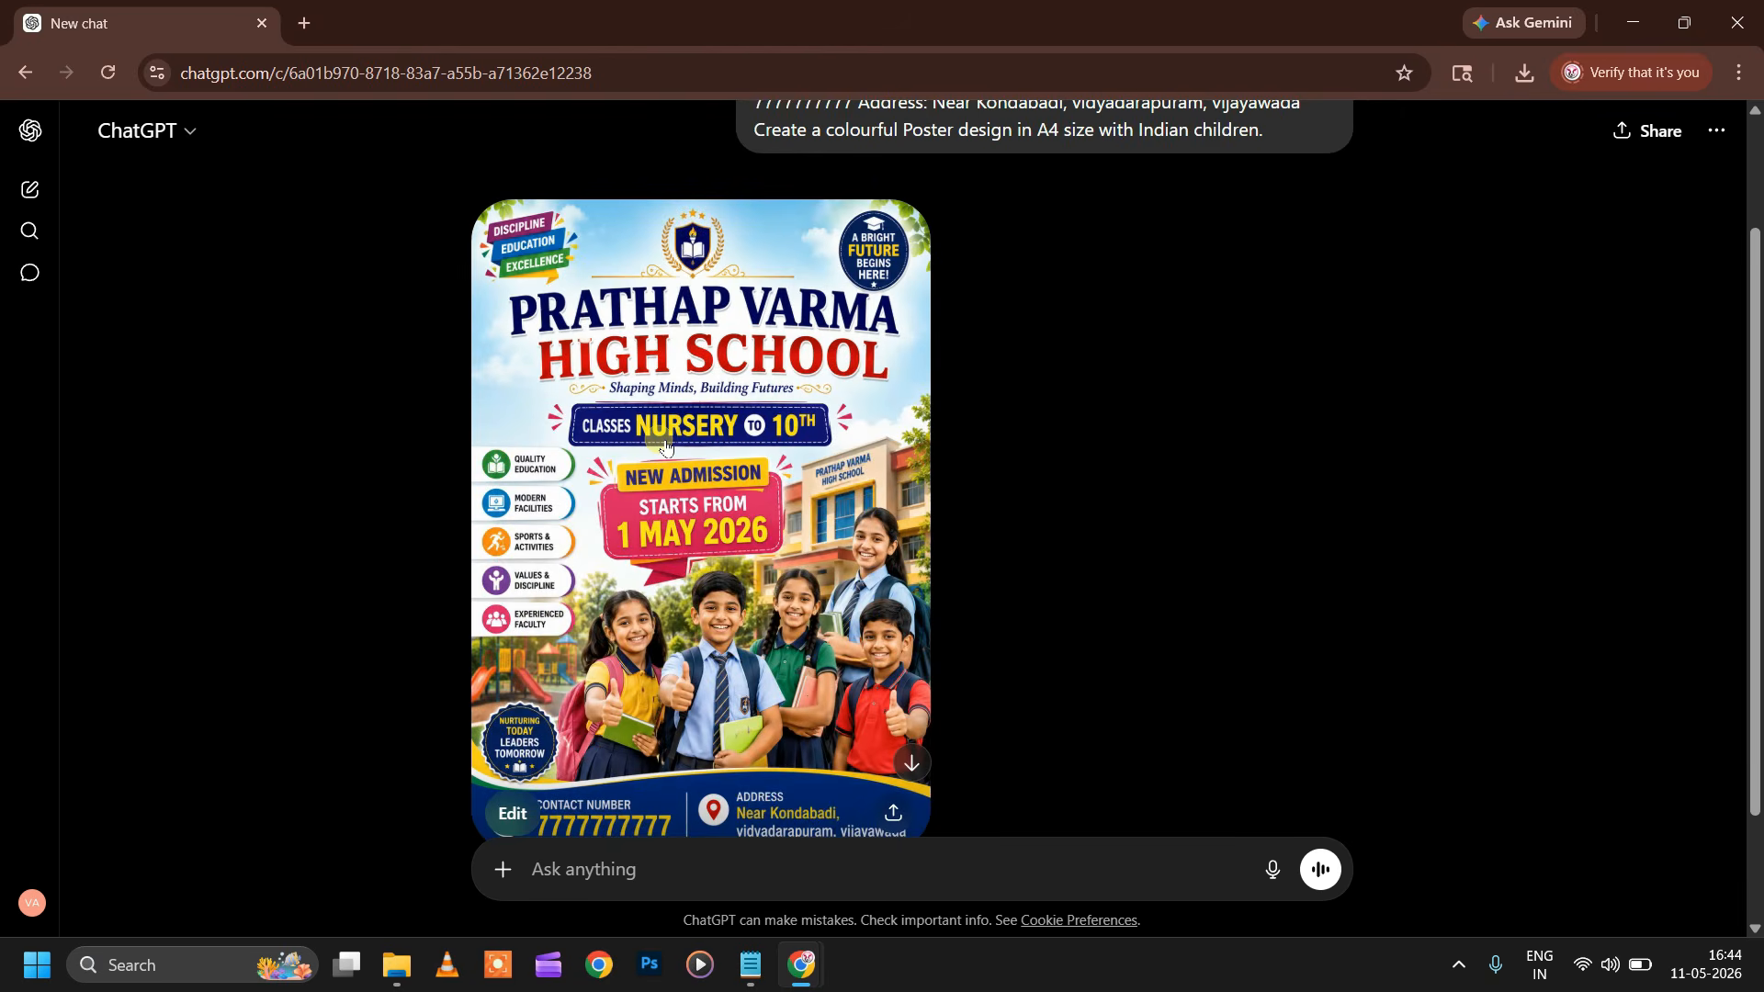
Step: Look over the generated school admission poster and download it
{"action": "scroll", "coordinate": [668, 447], "scroll_direction": "down", "scroll_amount": 1}
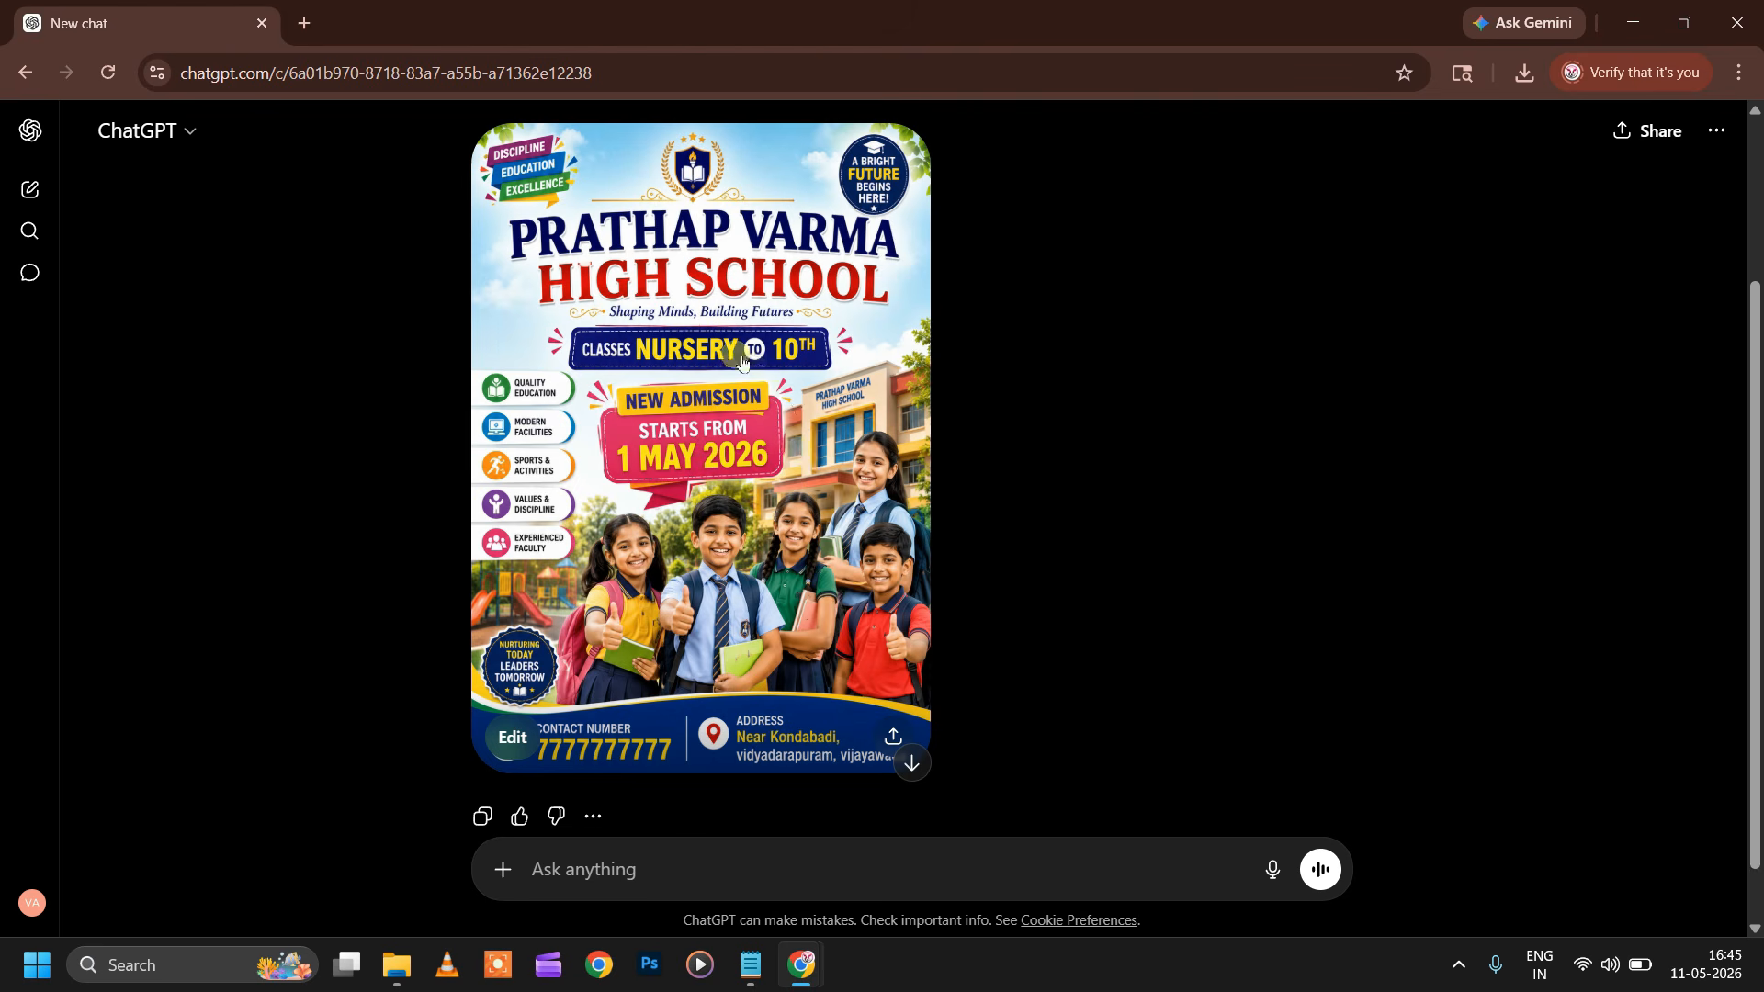
{"action": "scroll", "coordinate": [882, 592], "scroll_direction": "down", "scroll_amount": 1}
{"action": "left_click", "coordinate": [896, 676]}
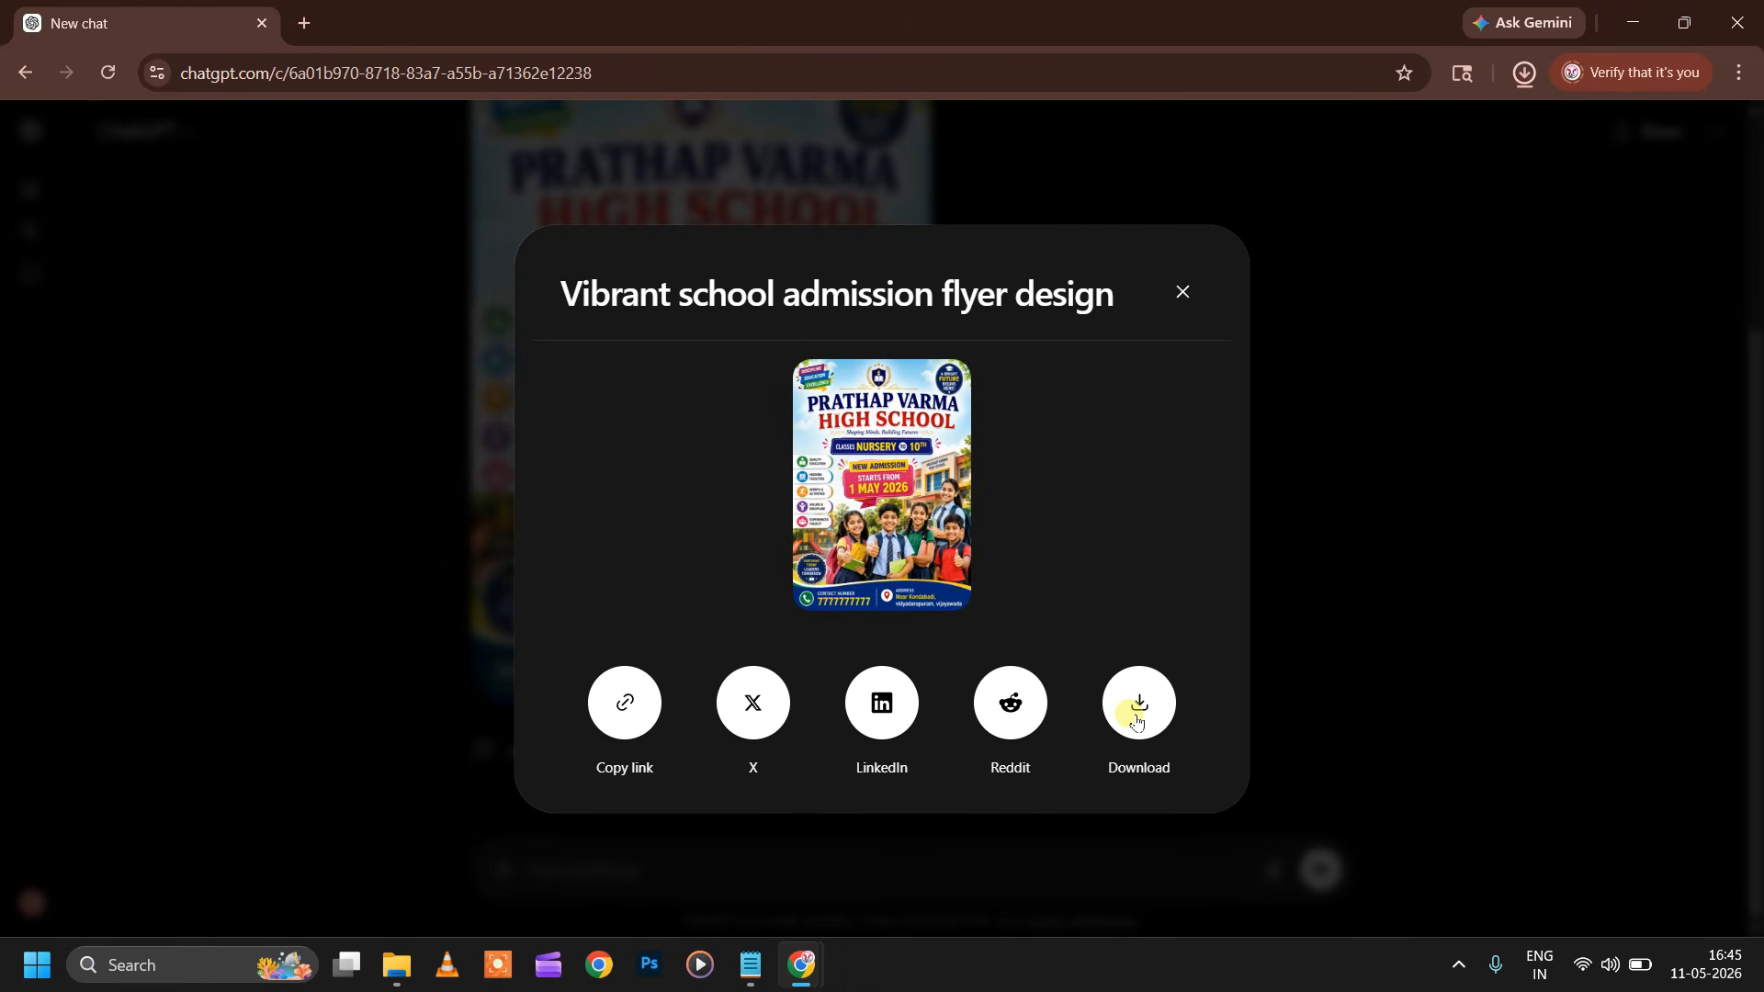
{"action": "left_click", "coordinate": [1136, 723]}
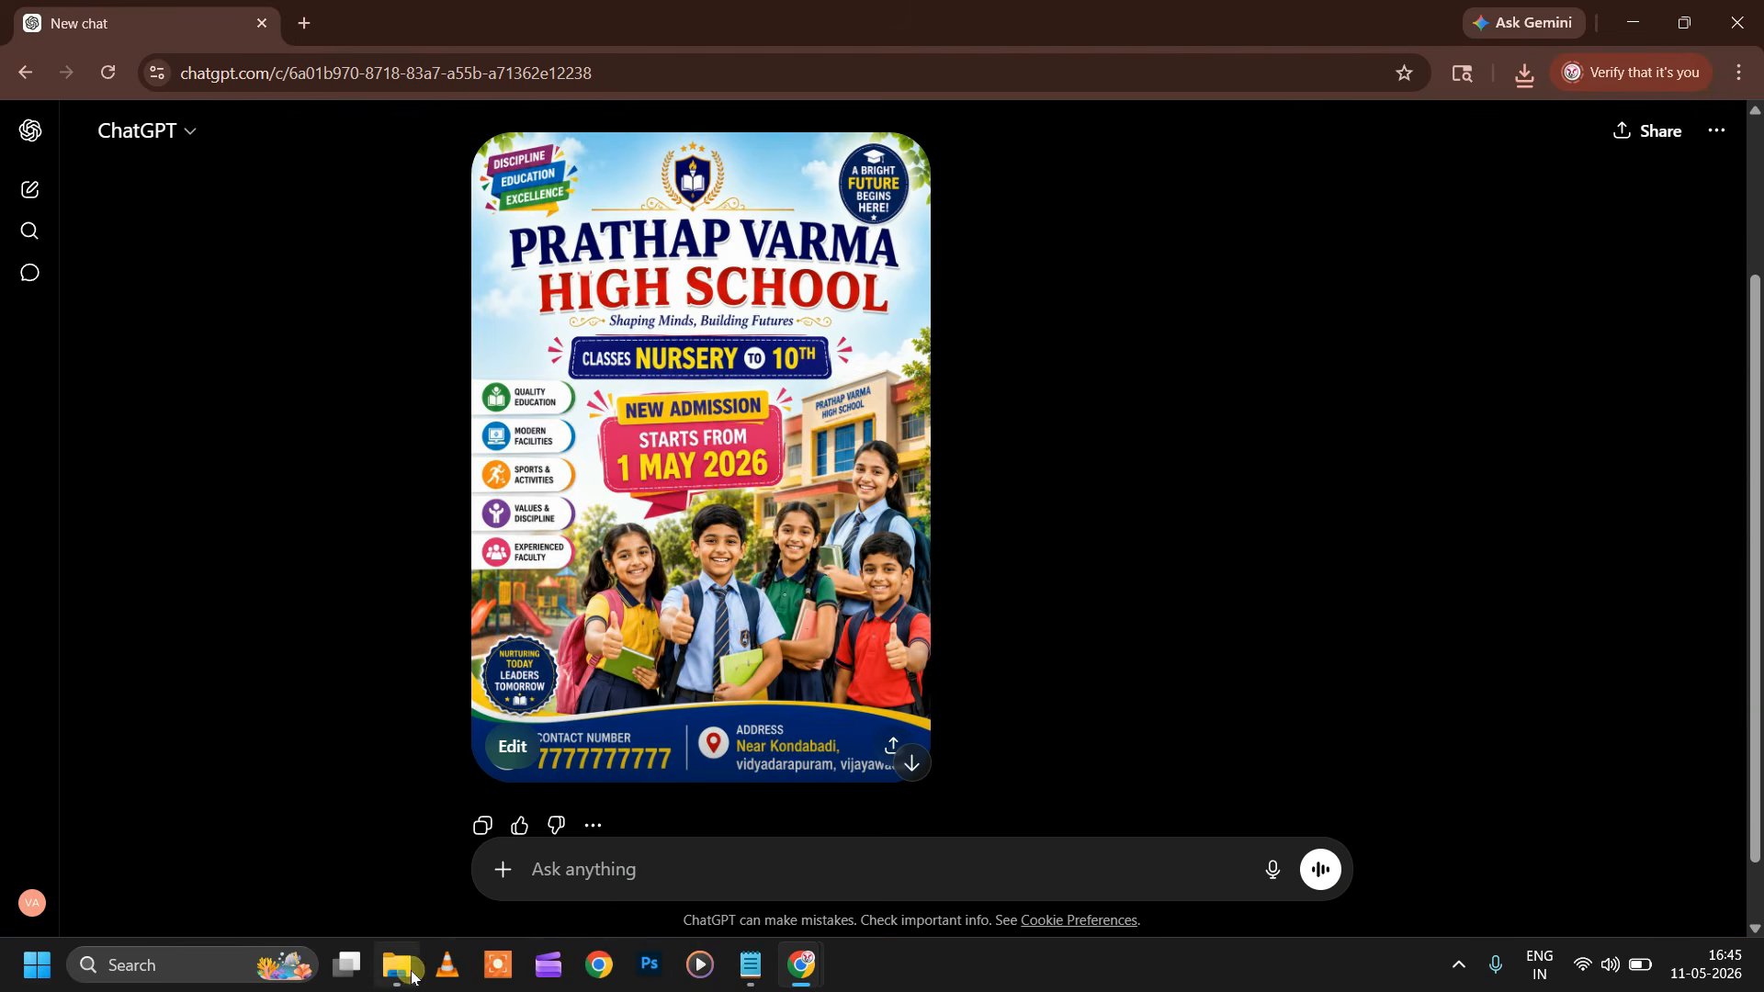
Step: Switch to File Explorer and view the boy admission poster "ChatGPT Image May 11, 2026, 10_02_03 AM.png" maximized, then close it
{"action": "left_click", "coordinate": [400, 966]}
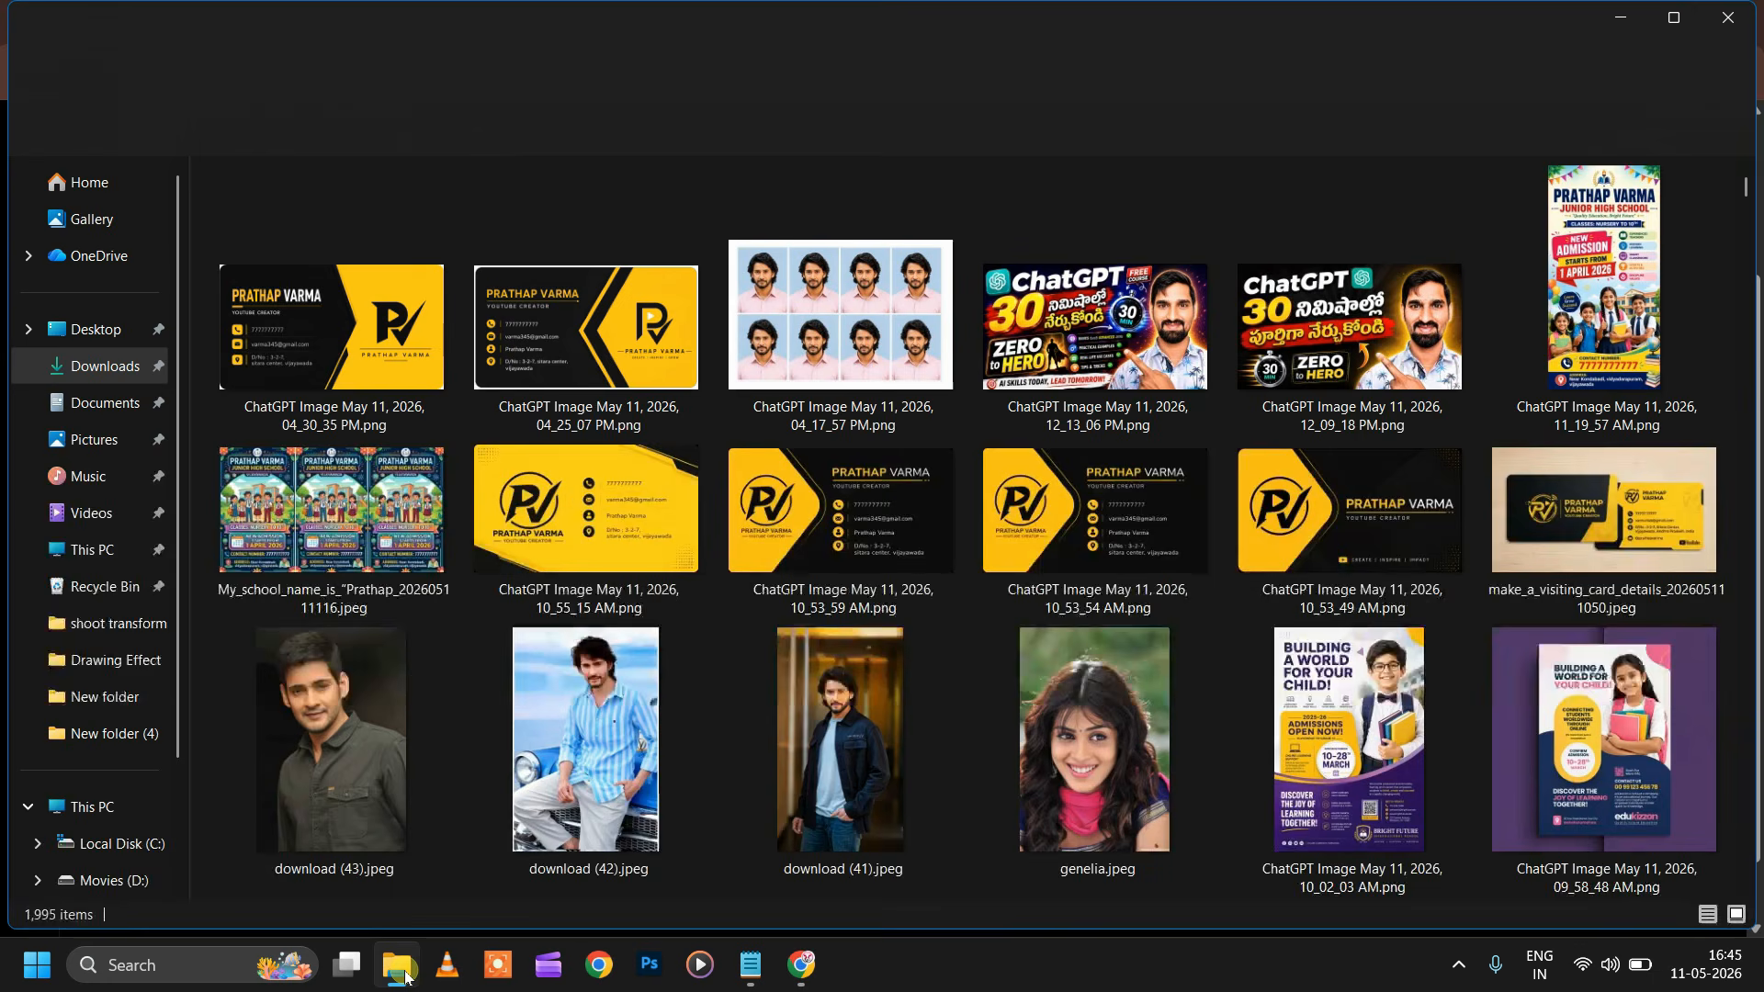
{"action": "double_click", "coordinate": [1320, 782]}
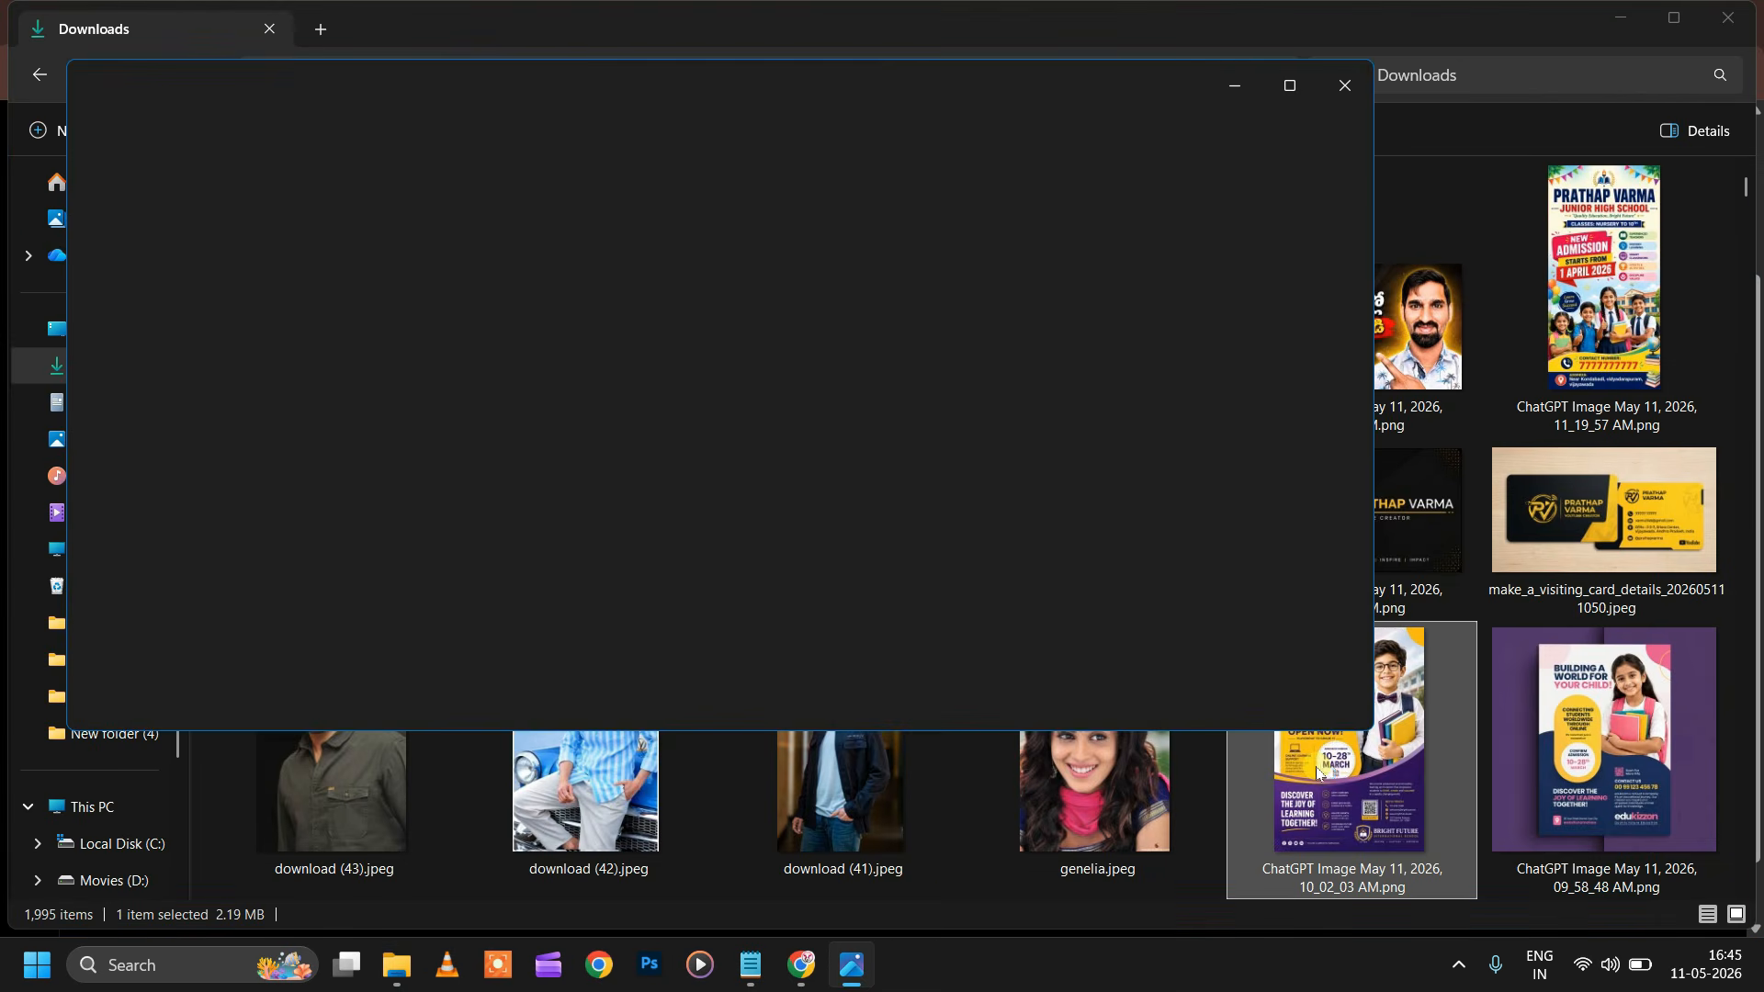
{"action": "left_click", "coordinate": [1290, 86]}
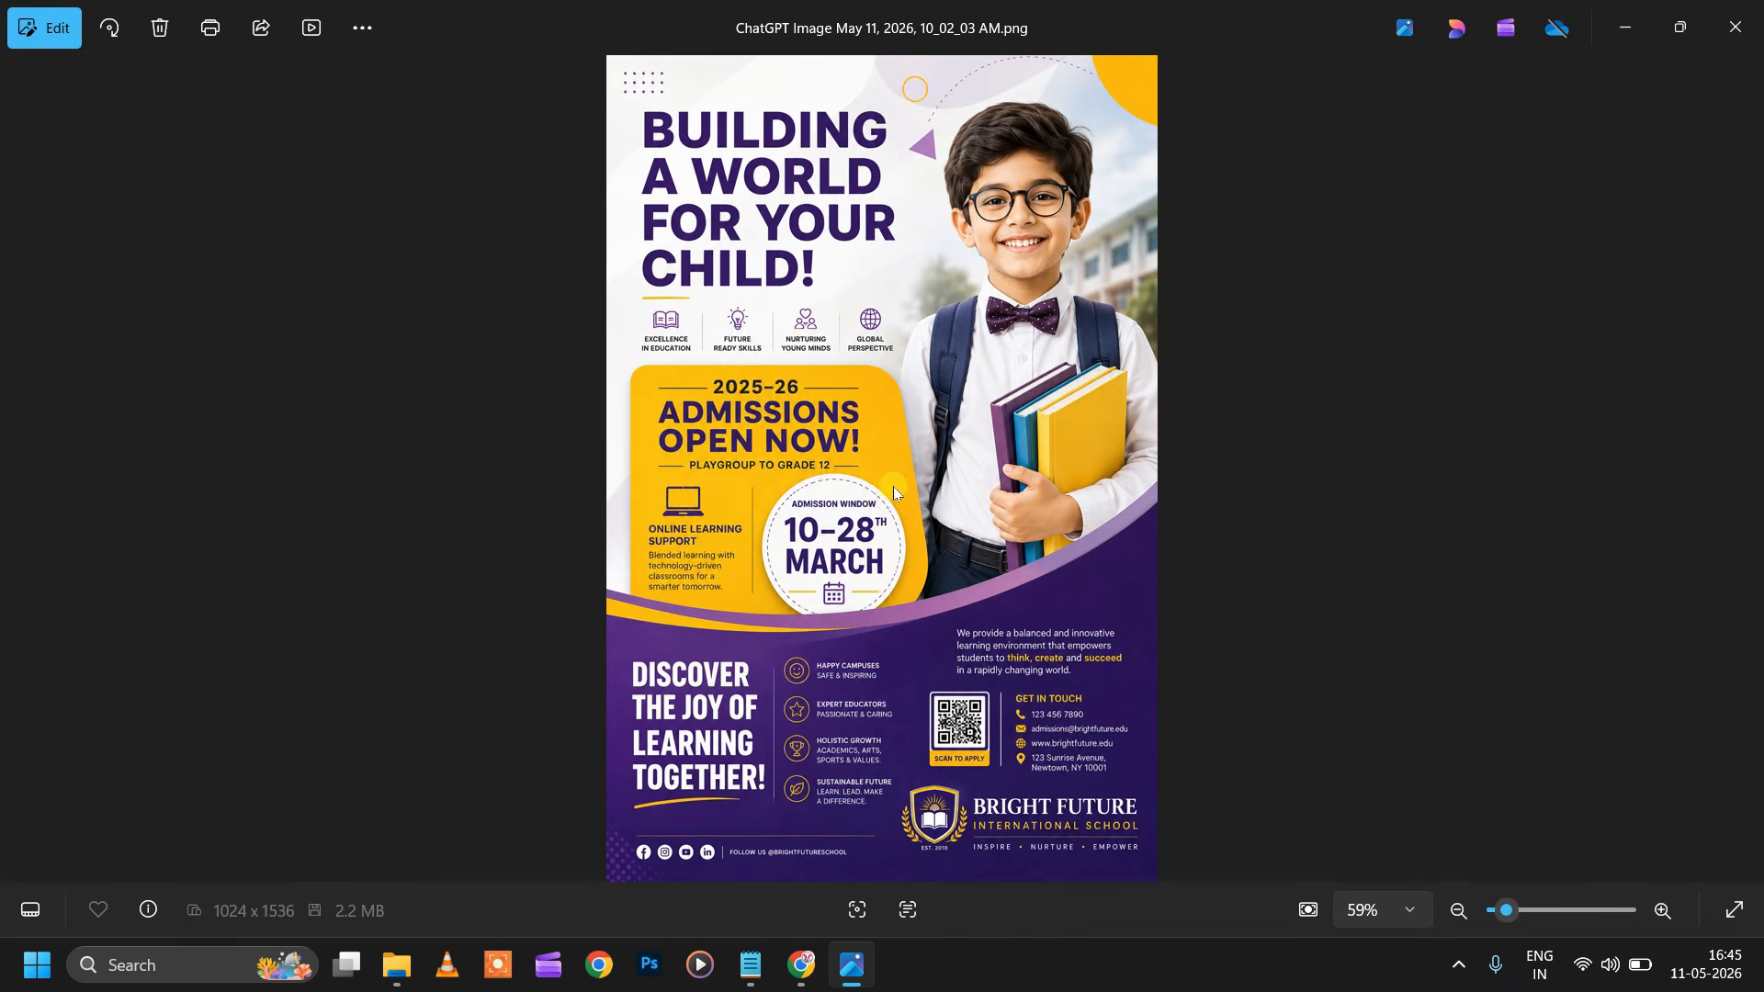
{"action": "left_click", "coordinate": [1735, 26]}
Step: Return to the ChatGPT poster chat and attach "ChatGPT Image May 11, 2026, 10_02_03 AM.png" from Downloads
{"action": "mouse_move", "coordinate": [815, 969]}
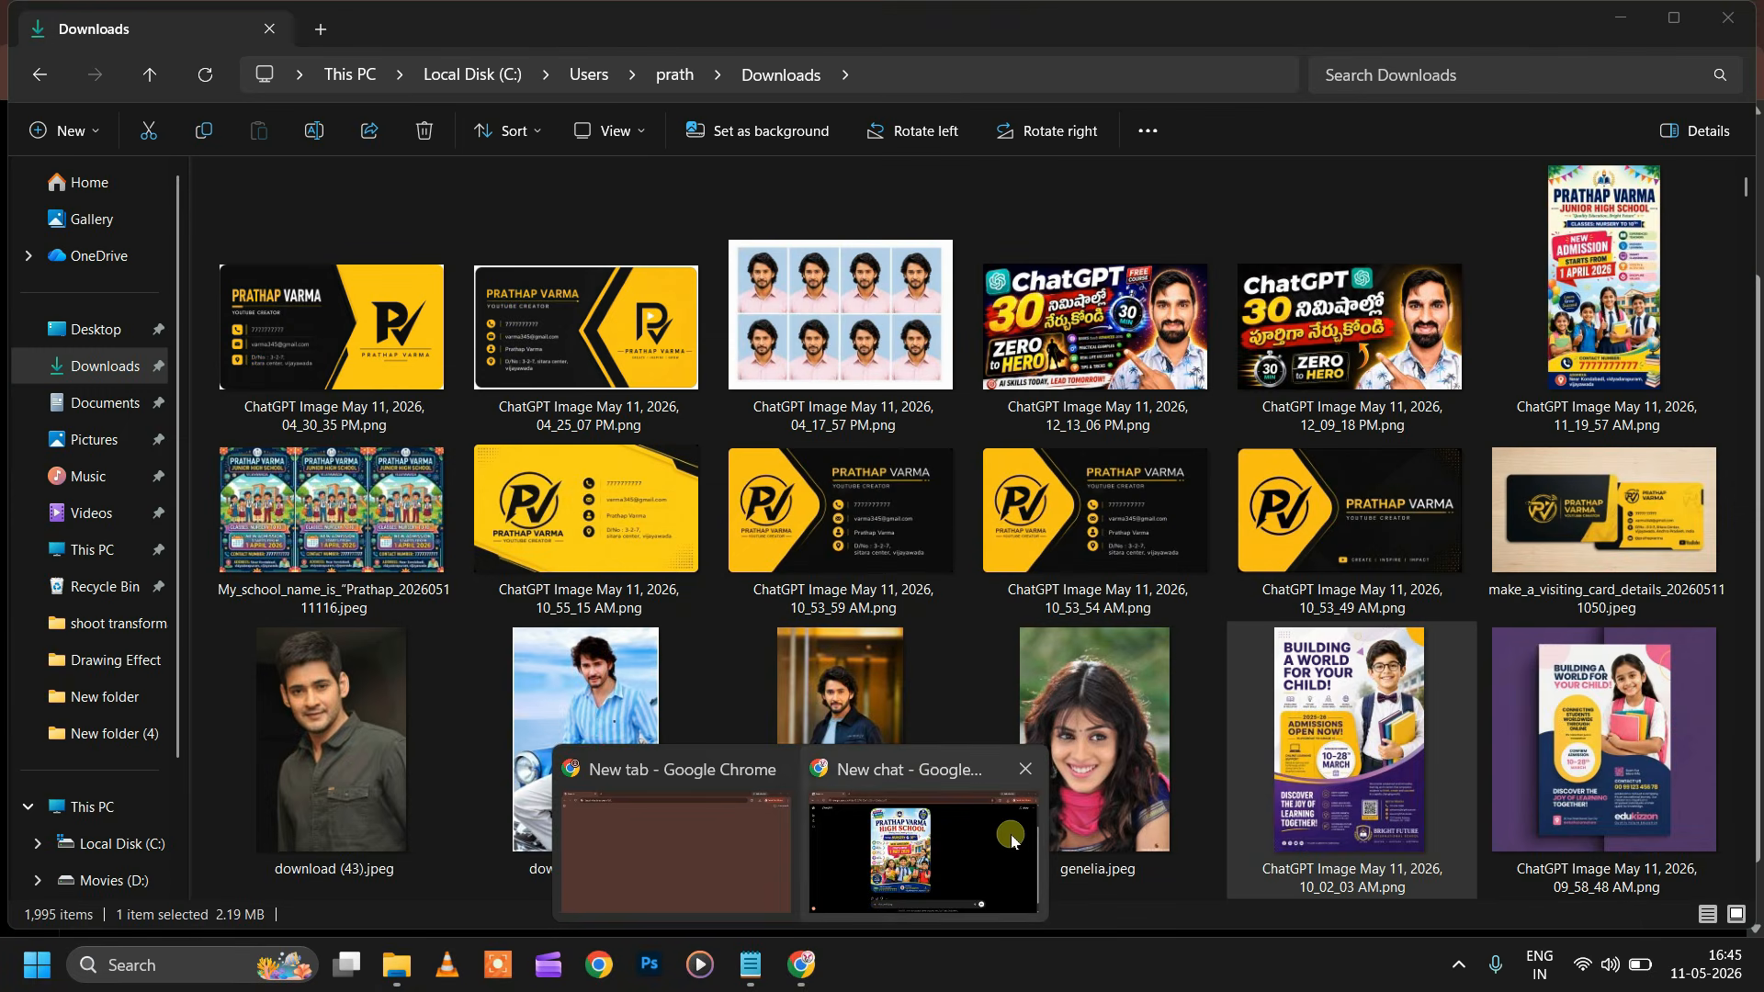
{"action": "left_click", "coordinate": [919, 863]}
{"action": "left_click", "coordinate": [497, 869]}
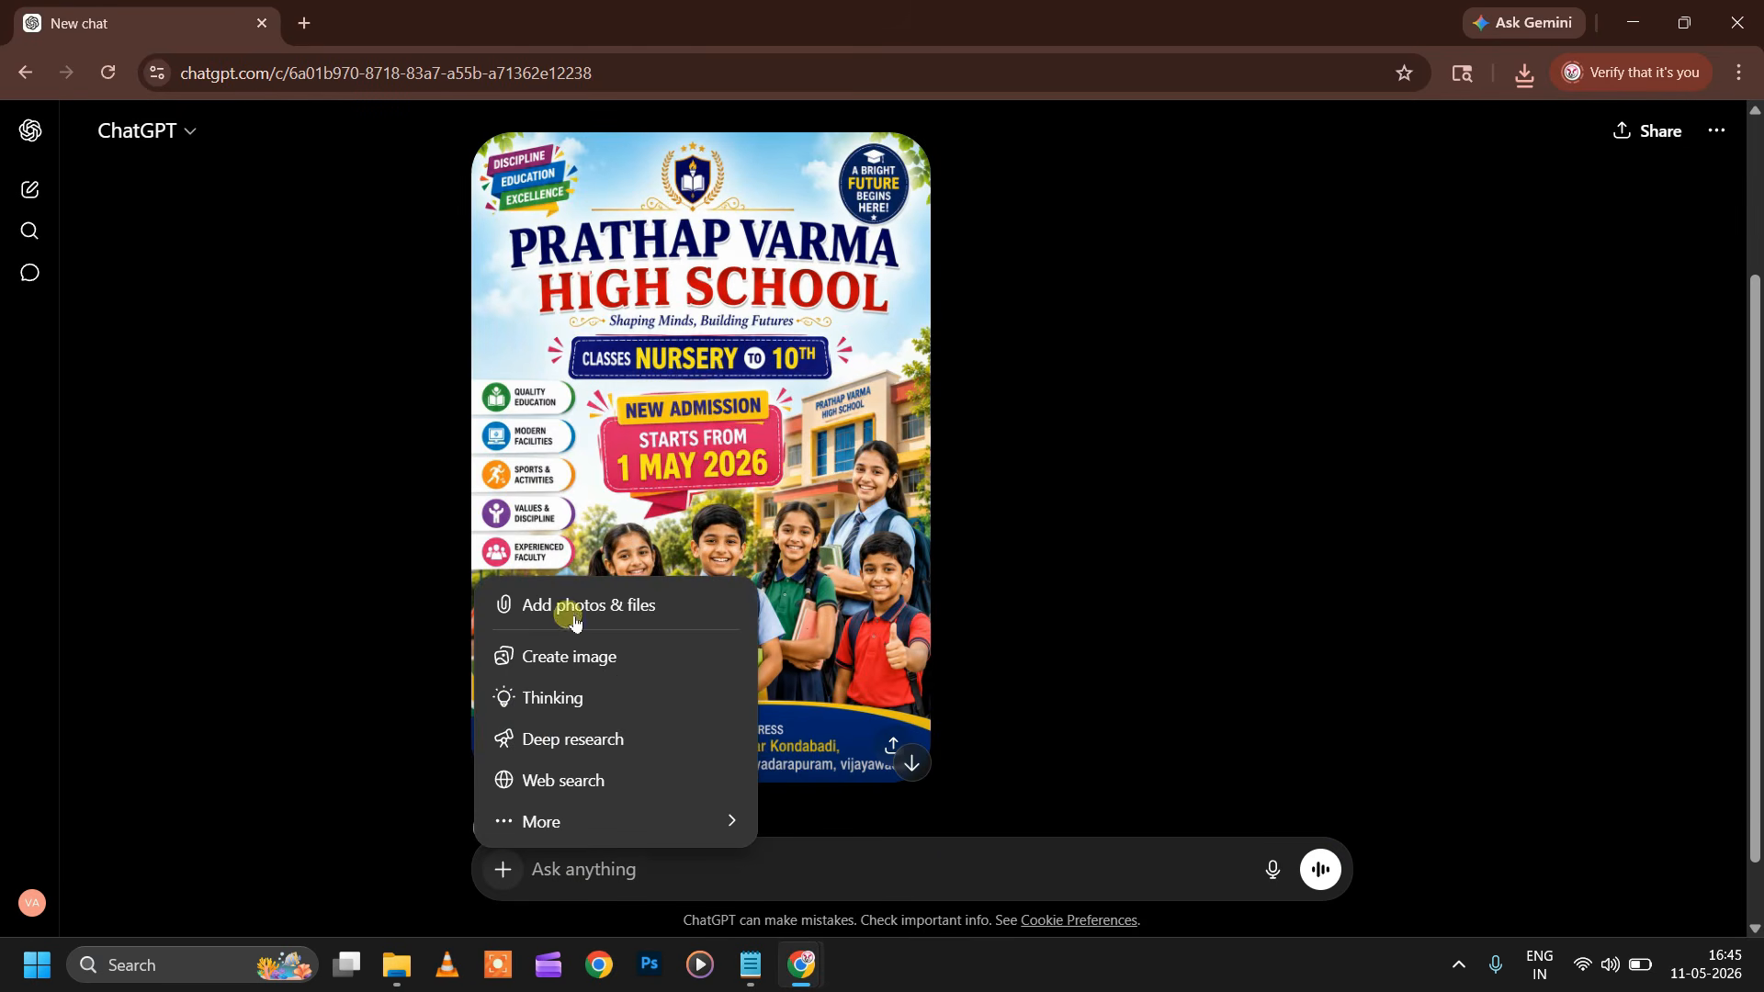
{"action": "left_click", "coordinate": [570, 607]}
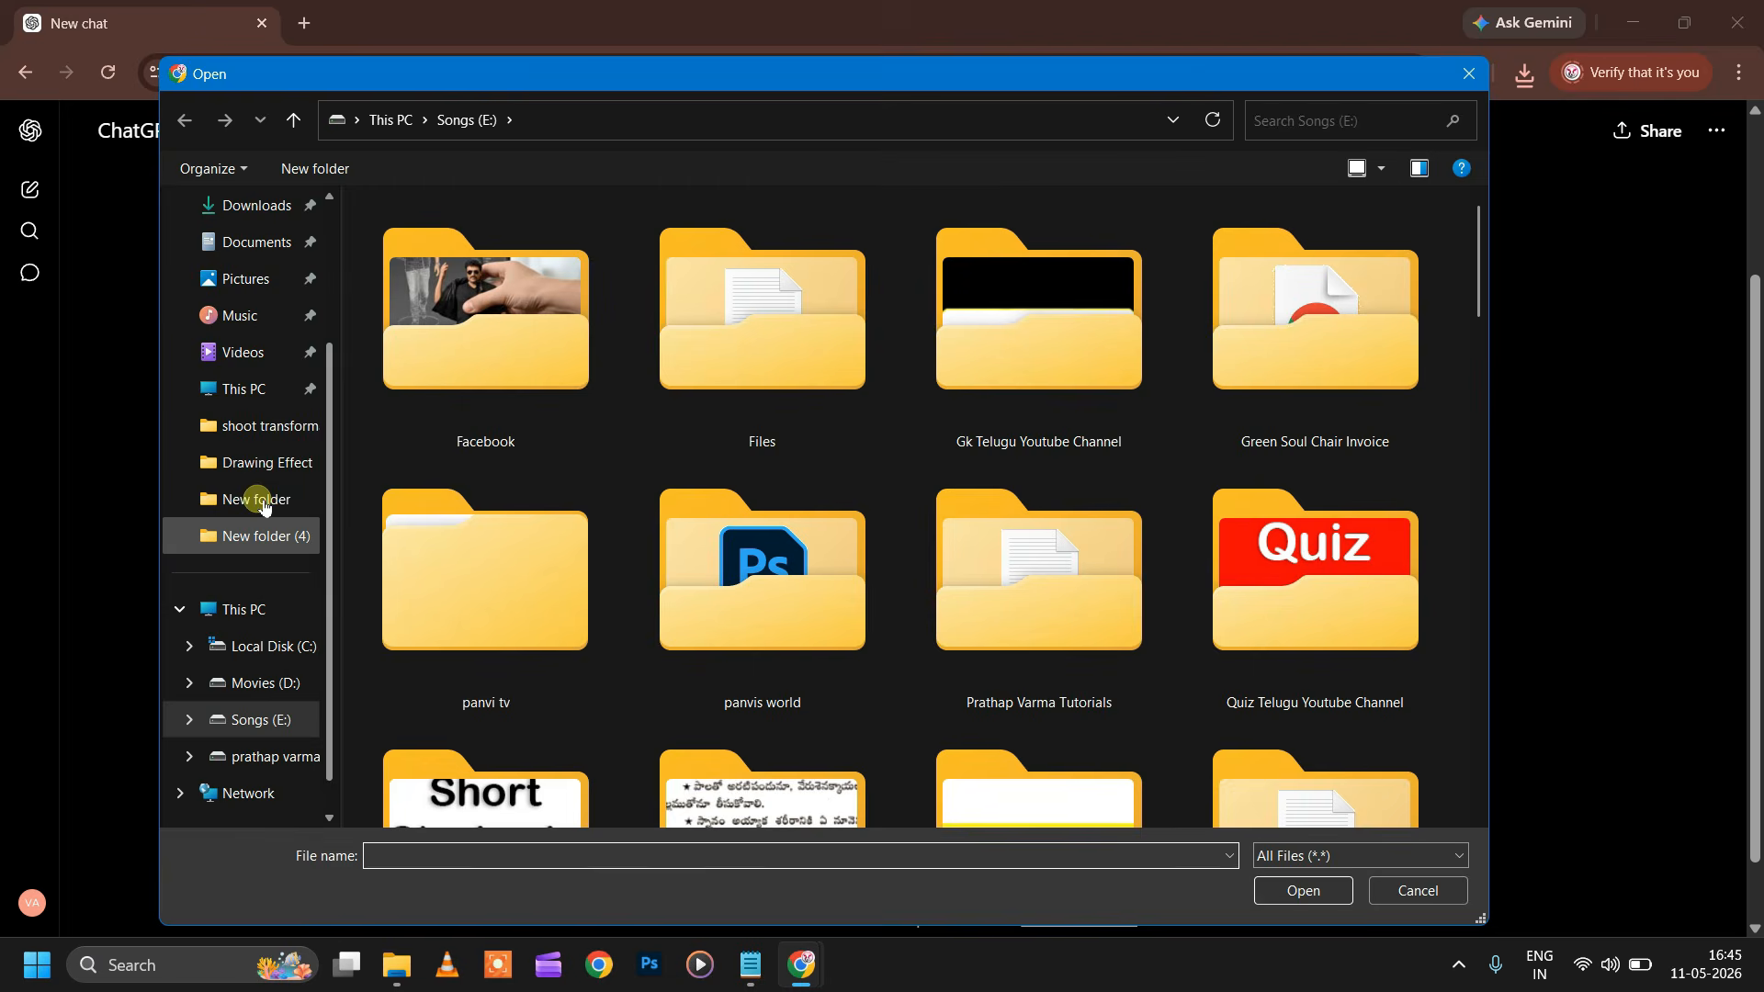
{"action": "left_click", "coordinate": [246, 205]}
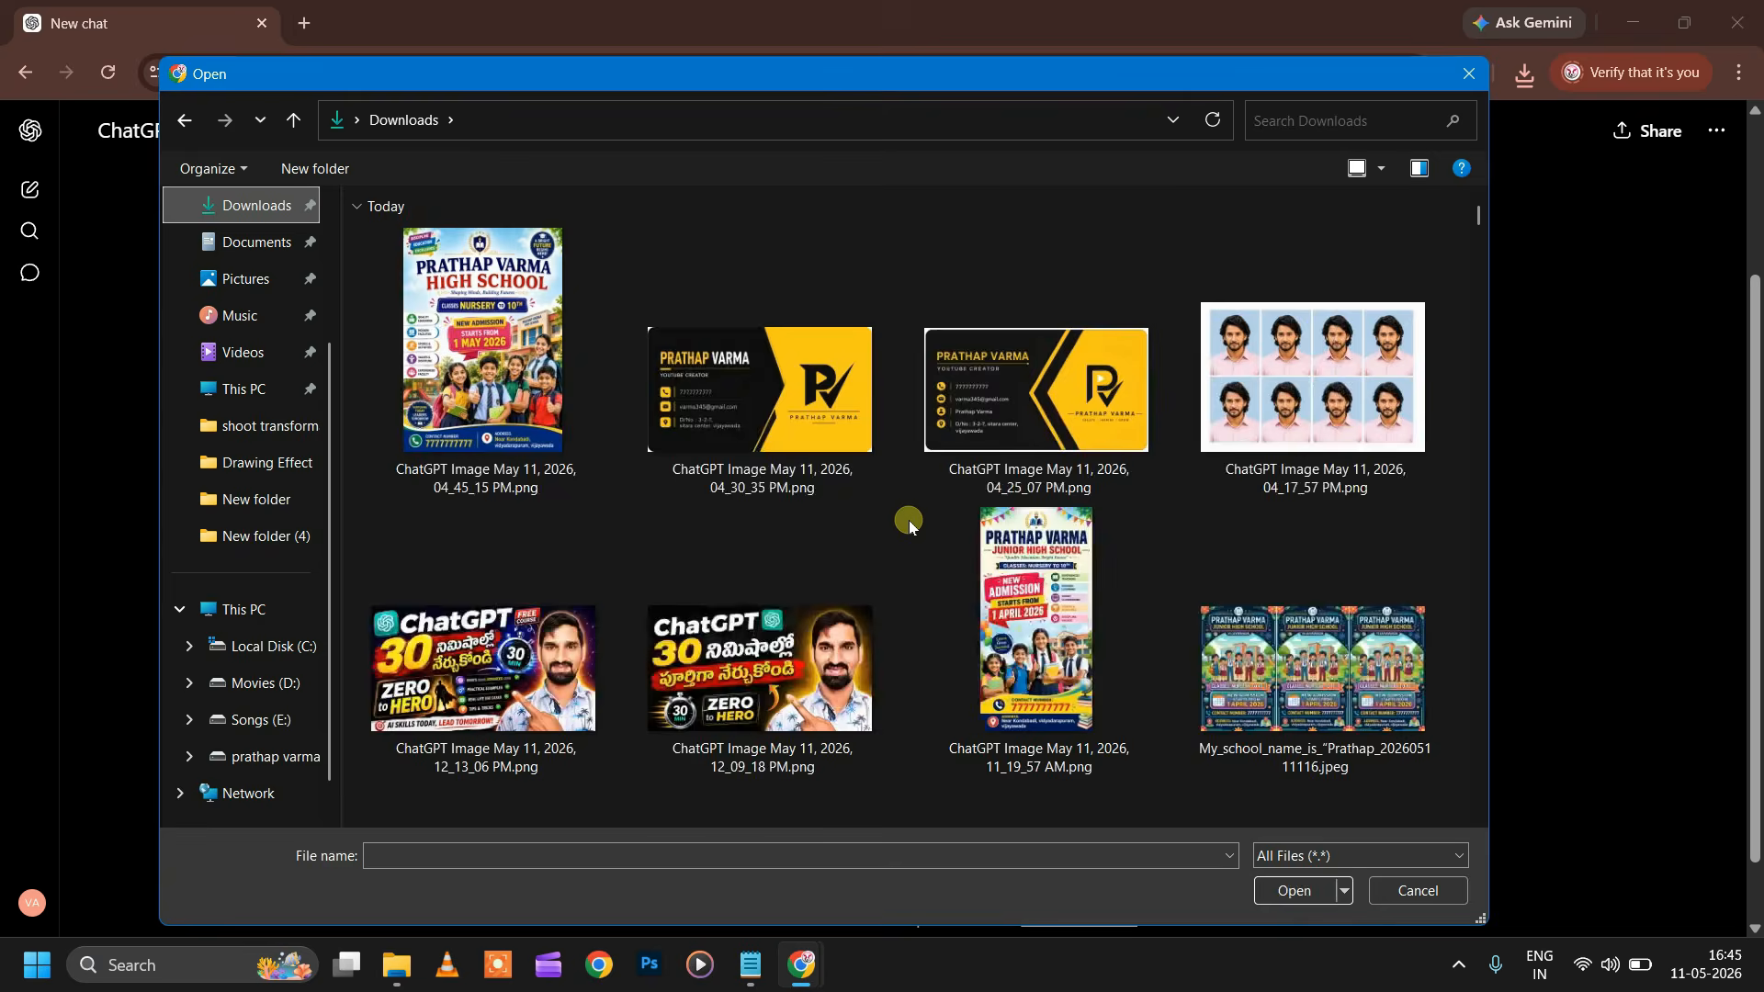
{"action": "scroll", "coordinate": [907, 520], "scroll_direction": "down", "scroll_amount": 5}
{"action": "left_click", "coordinate": [759, 666]}
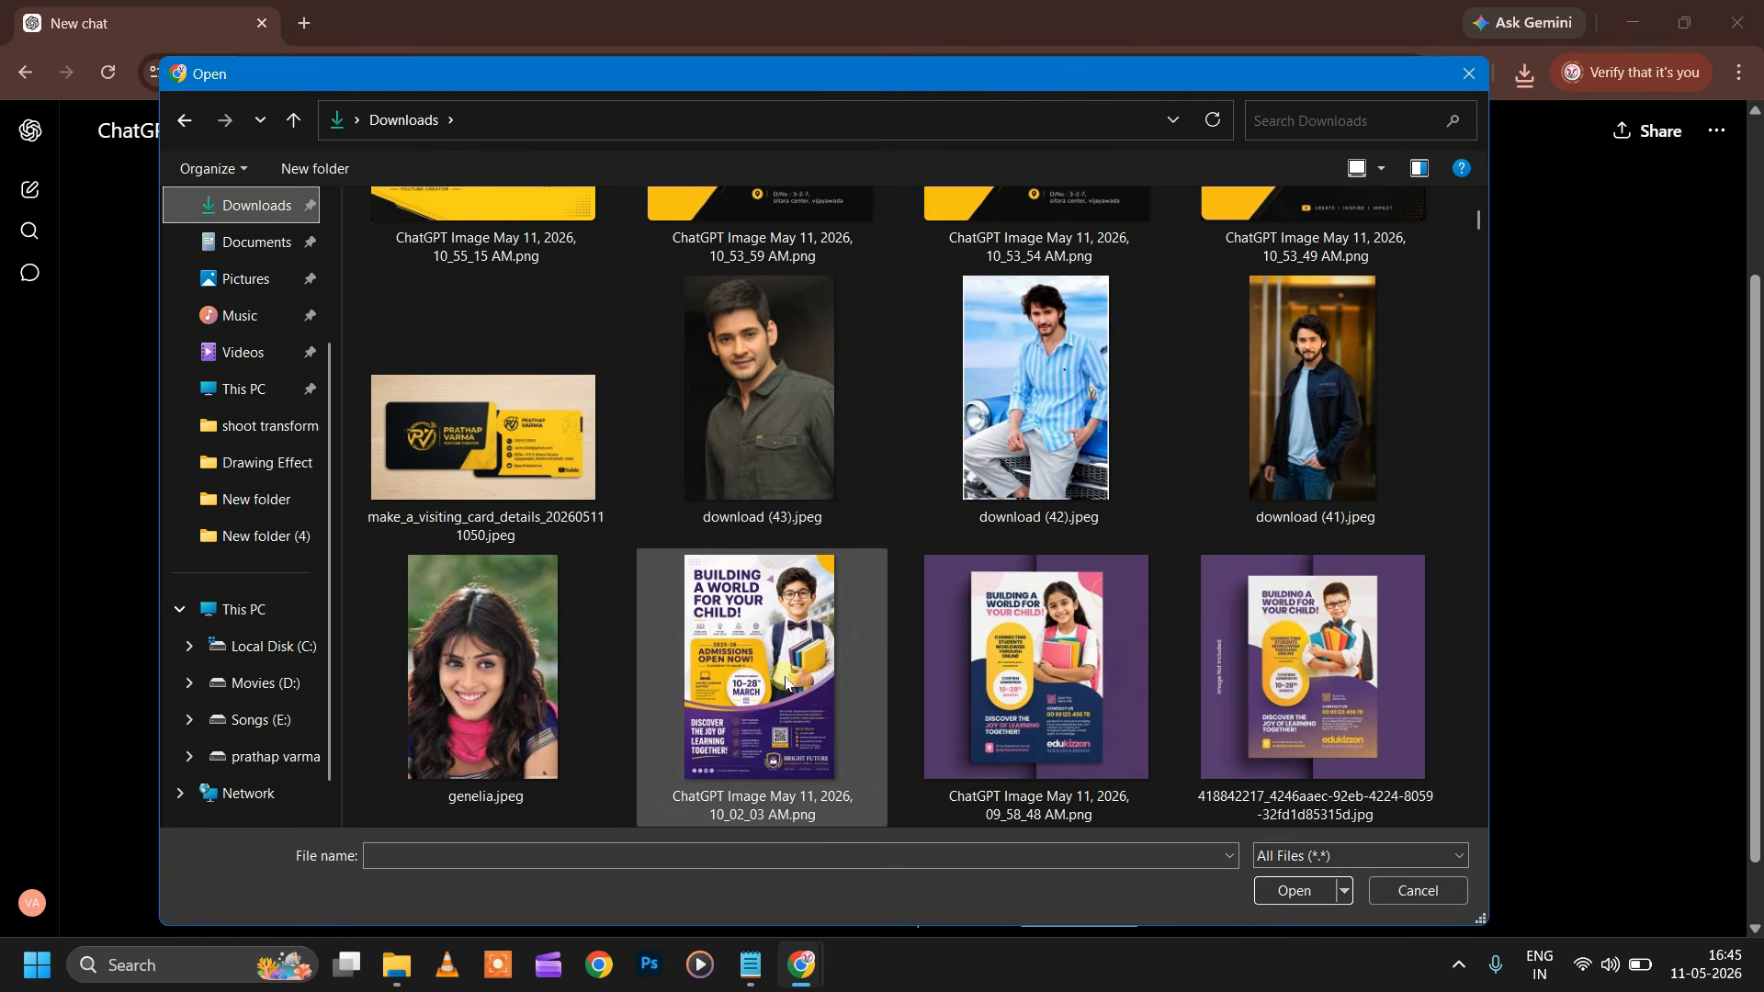
{"action": "left_click", "coordinate": [1295, 891]}
Step: Copy the "i need this type of poster" prompt line from Notepad and paste it into the ChatGPT message with the attached poster
{"action": "left_click", "coordinate": [746, 982]}
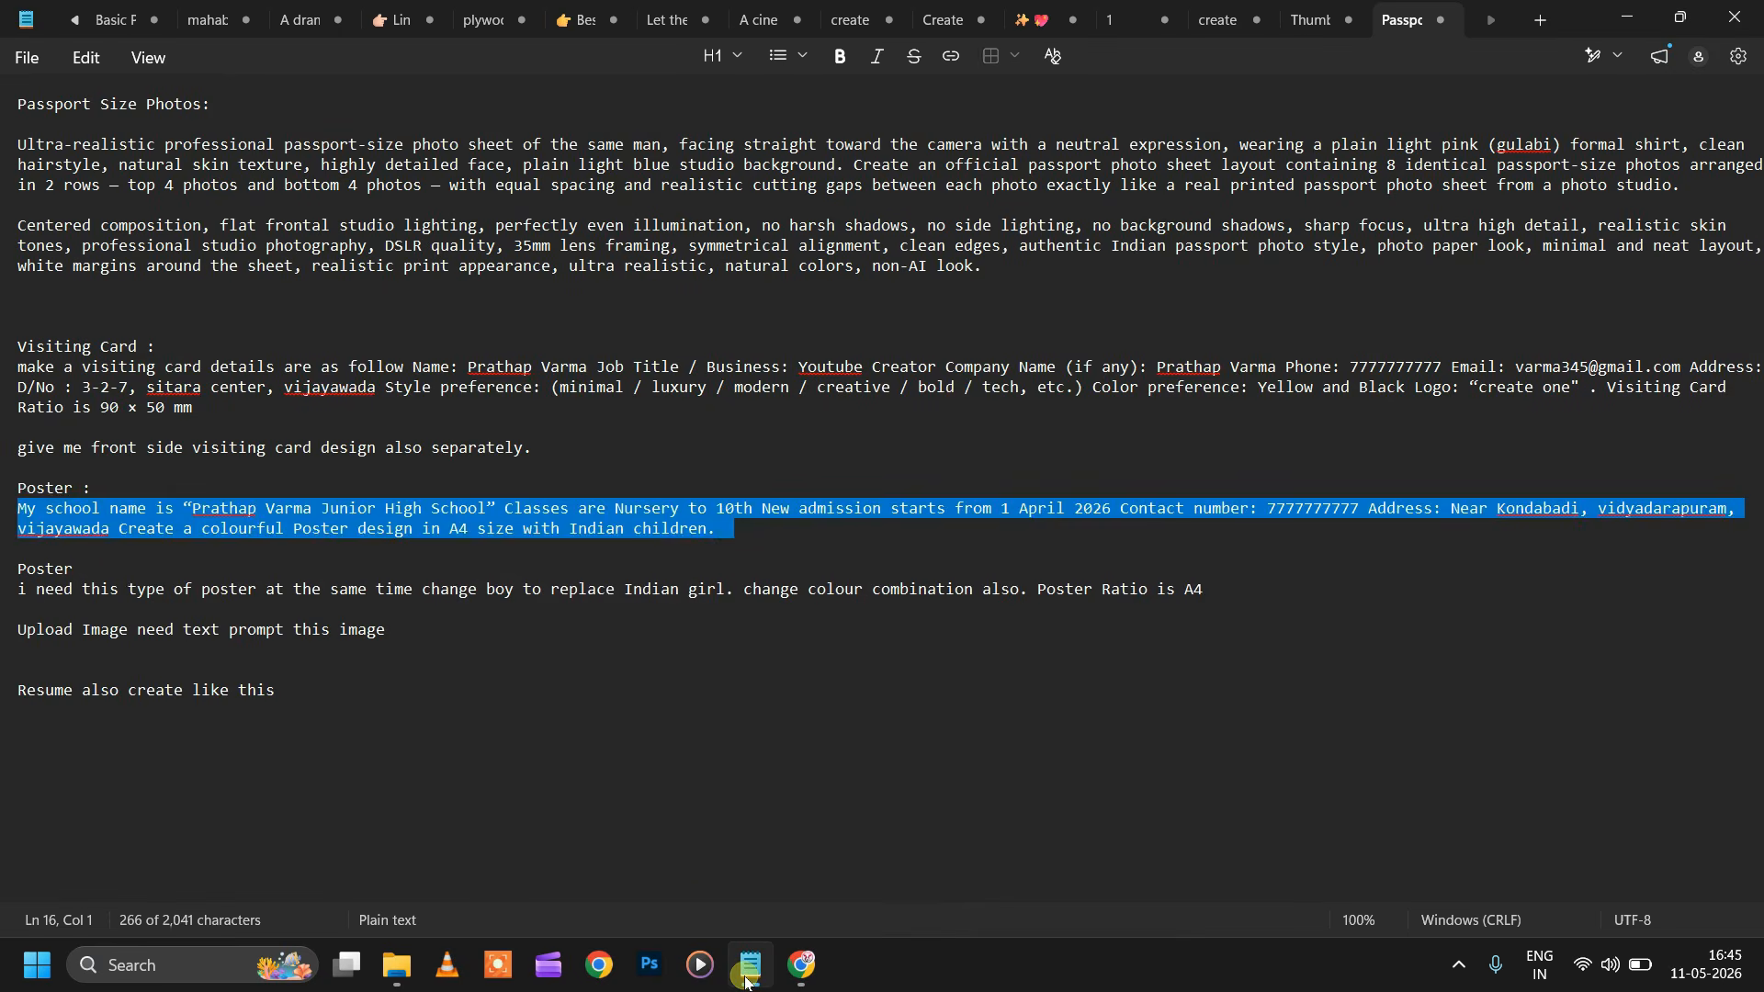
{"action": "left_click", "coordinate": [110, 552]}
{"action": "triple_click", "coordinate": [316, 588]}
{"action": "right_click", "coordinate": [317, 589]}
{"action": "left_click", "coordinate": [409, 560]}
{"action": "left_click", "coordinate": [822, 963]}
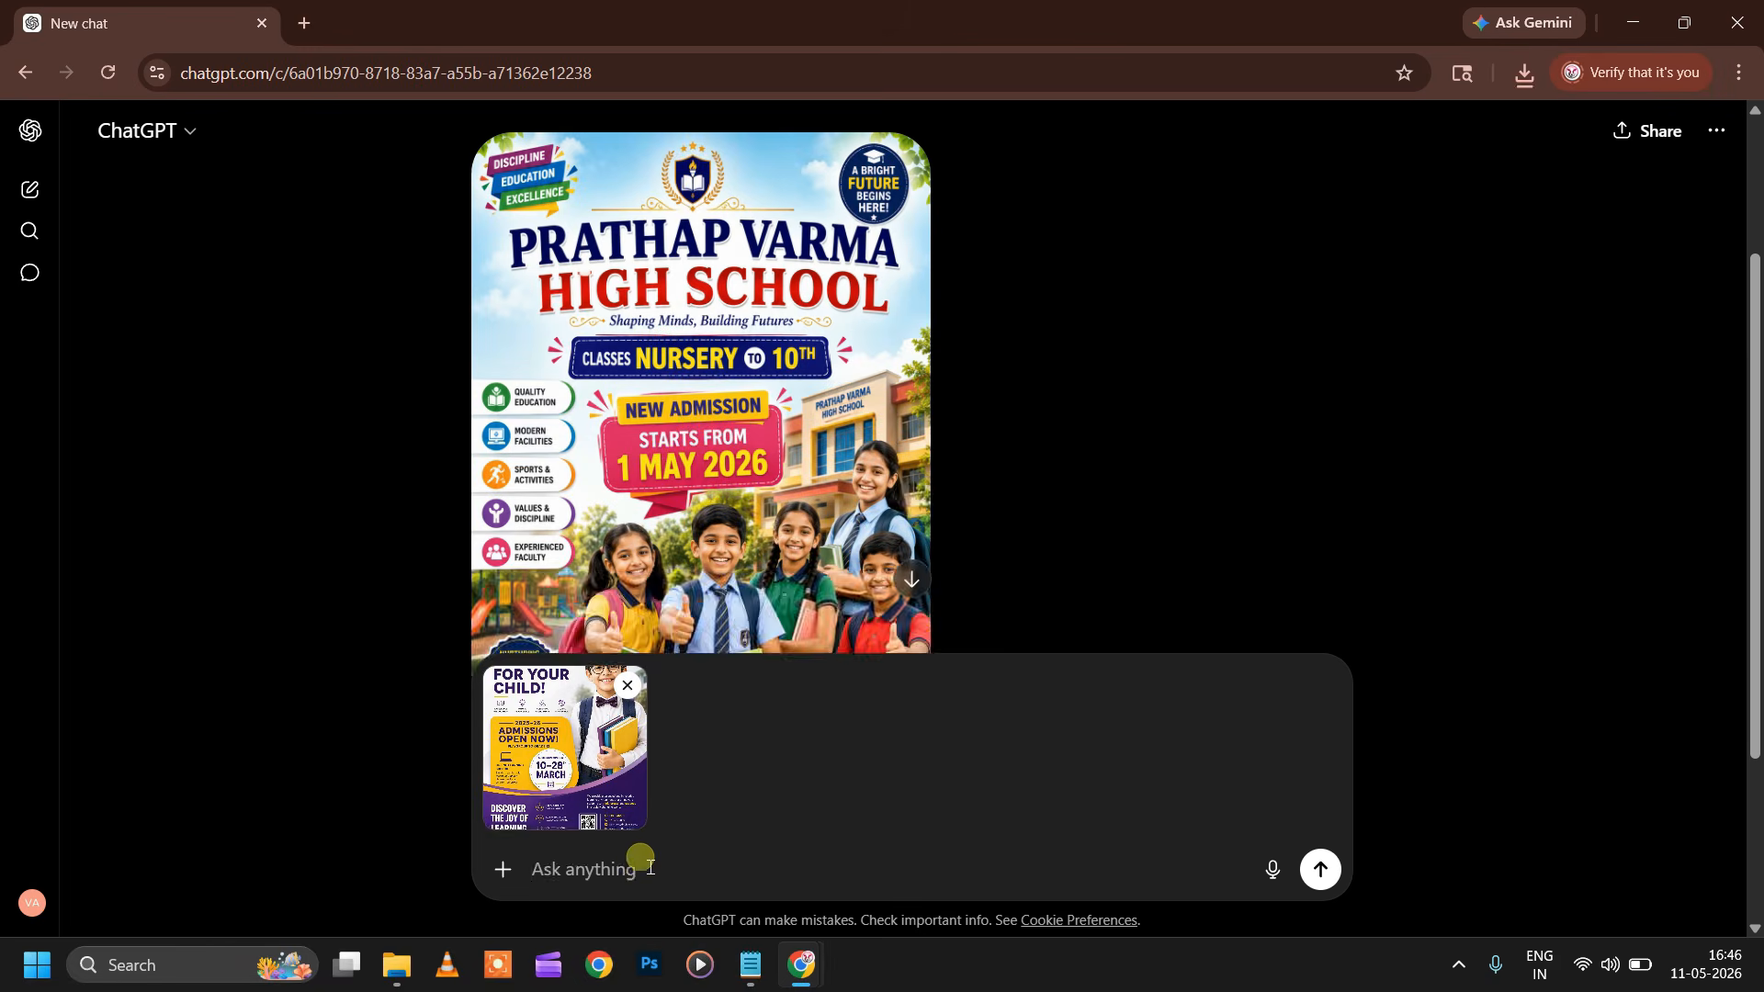
{"action": "left_click", "coordinate": [638, 855]}
{"action": "key", "text": "ctrl+v"}
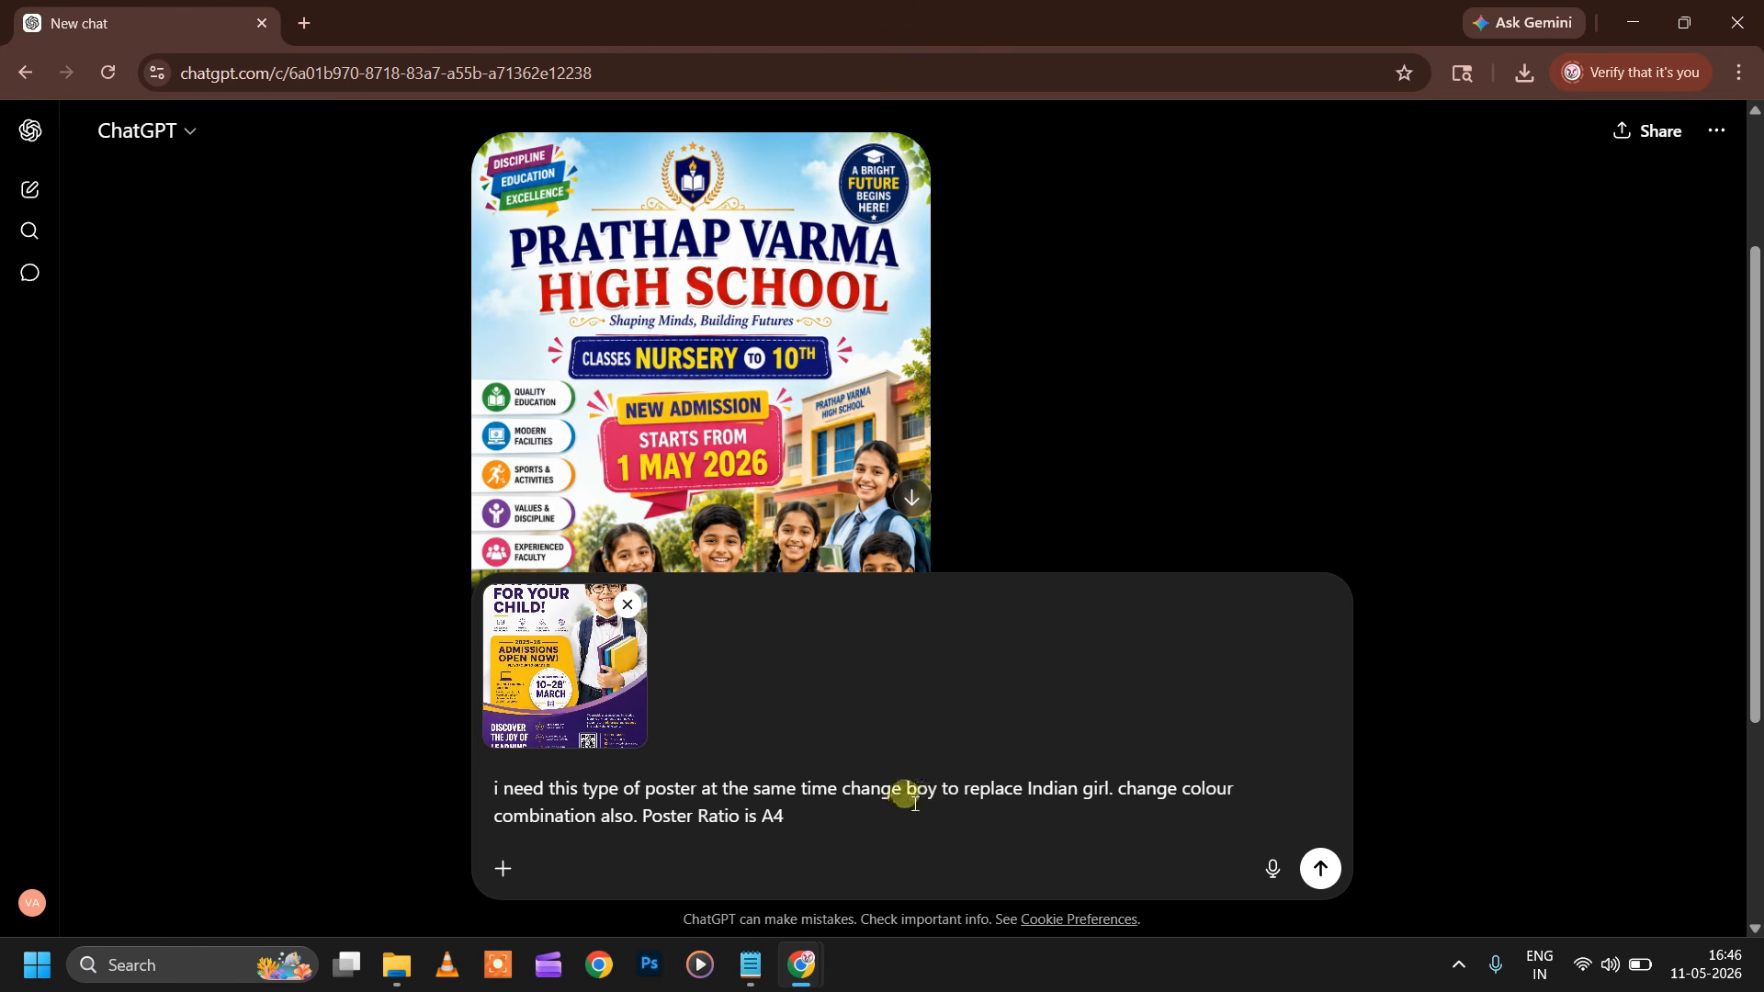
Step: Review the pasted prompt, add a full stop after "A4" and send it with the reference poster
{"action": "left_click_drag", "start_coordinate": [1044, 788], "coordinate": [1089, 793]}
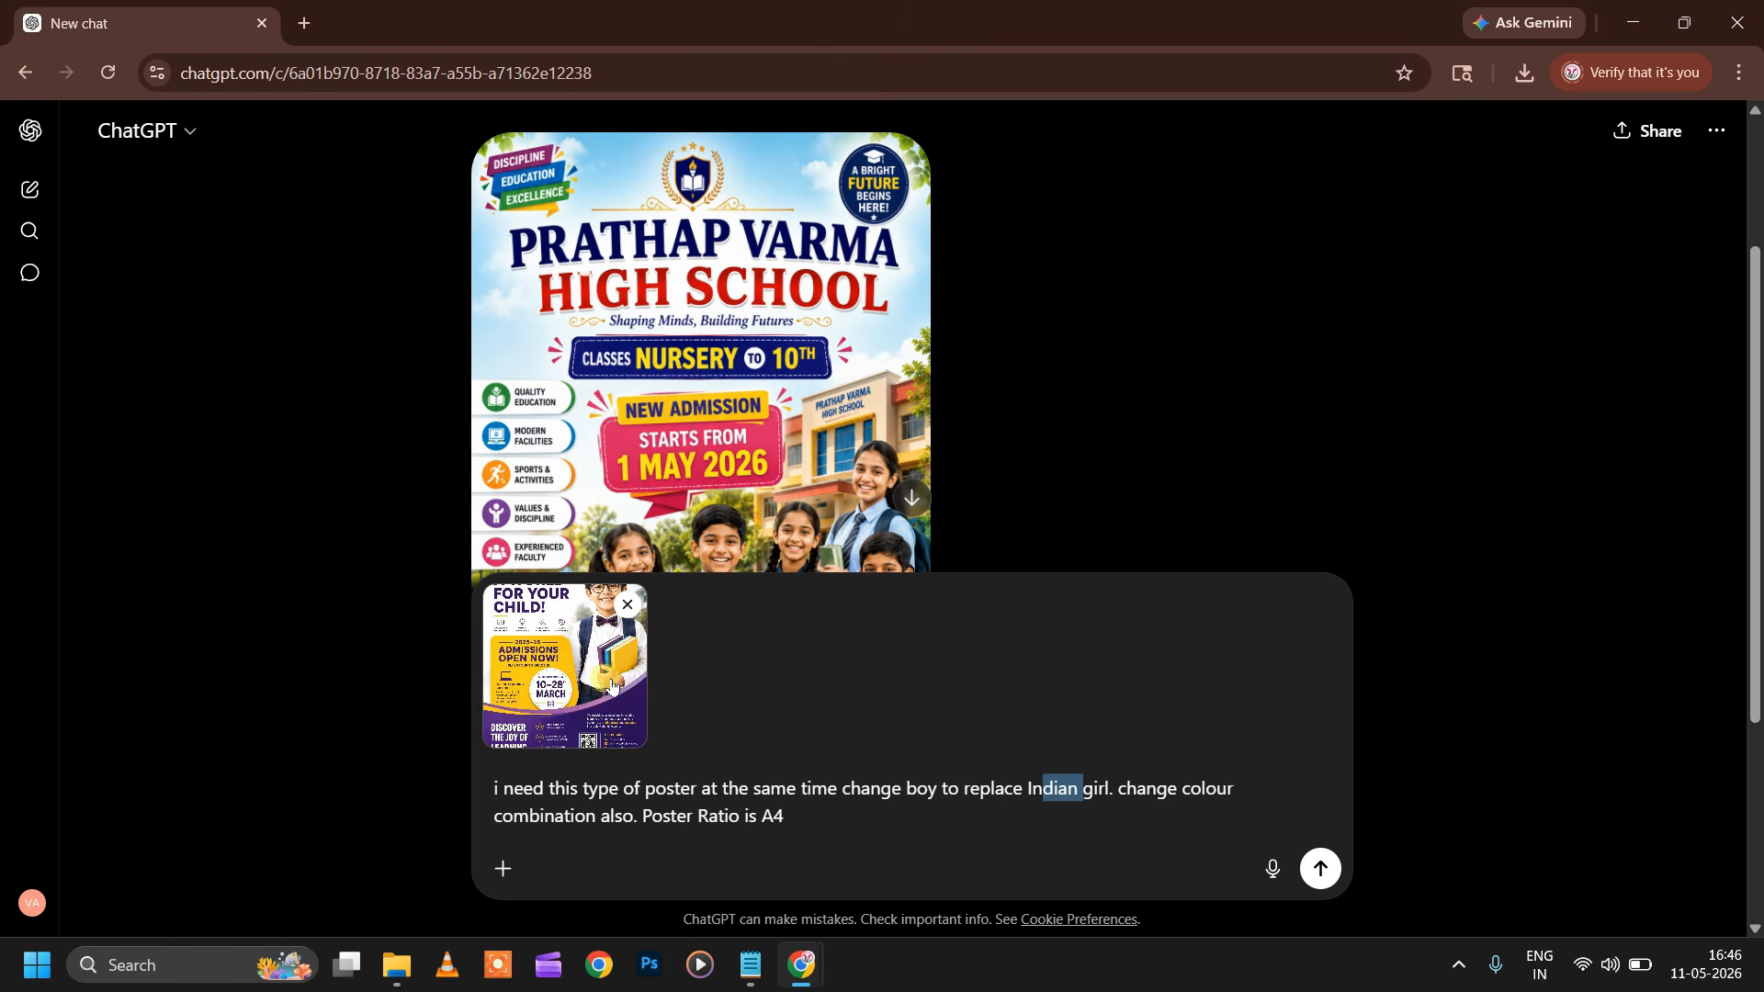
{"action": "left_click_drag", "start_coordinate": [1167, 792], "coordinate": [1139, 803]}
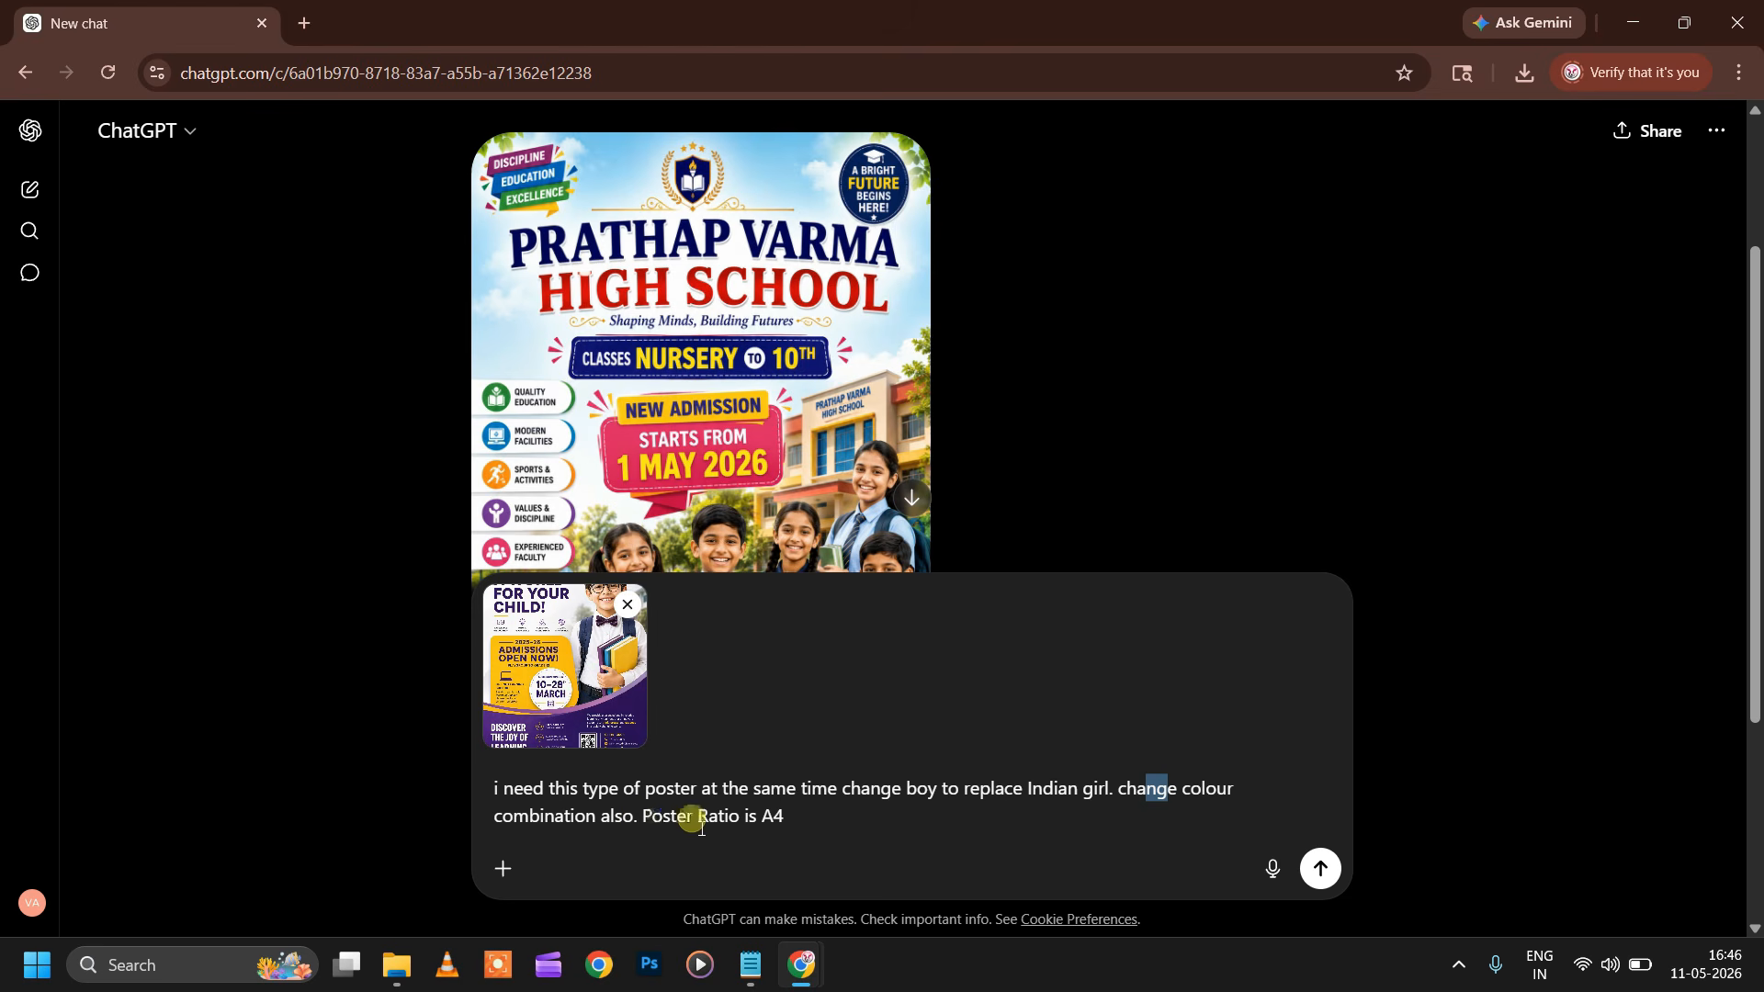
{"action": "left_click_drag", "start_coordinate": [761, 817], "coordinate": [795, 820]}
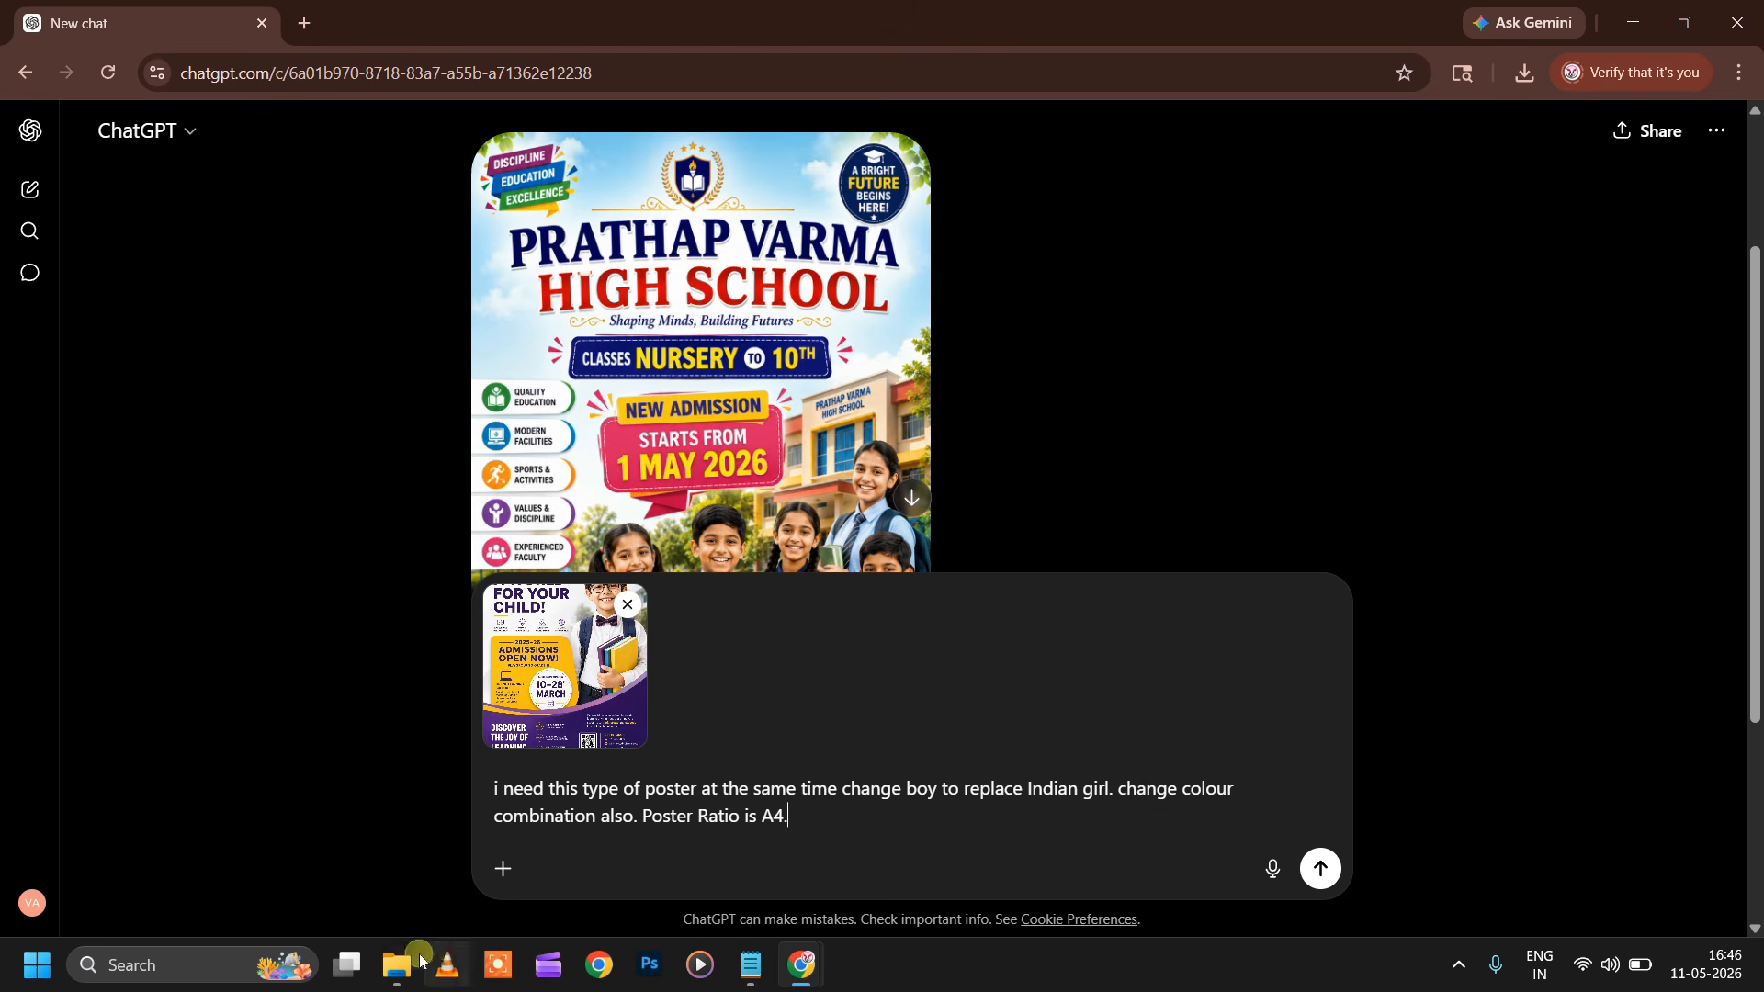
{"action": "left_click", "coordinate": [395, 965]}
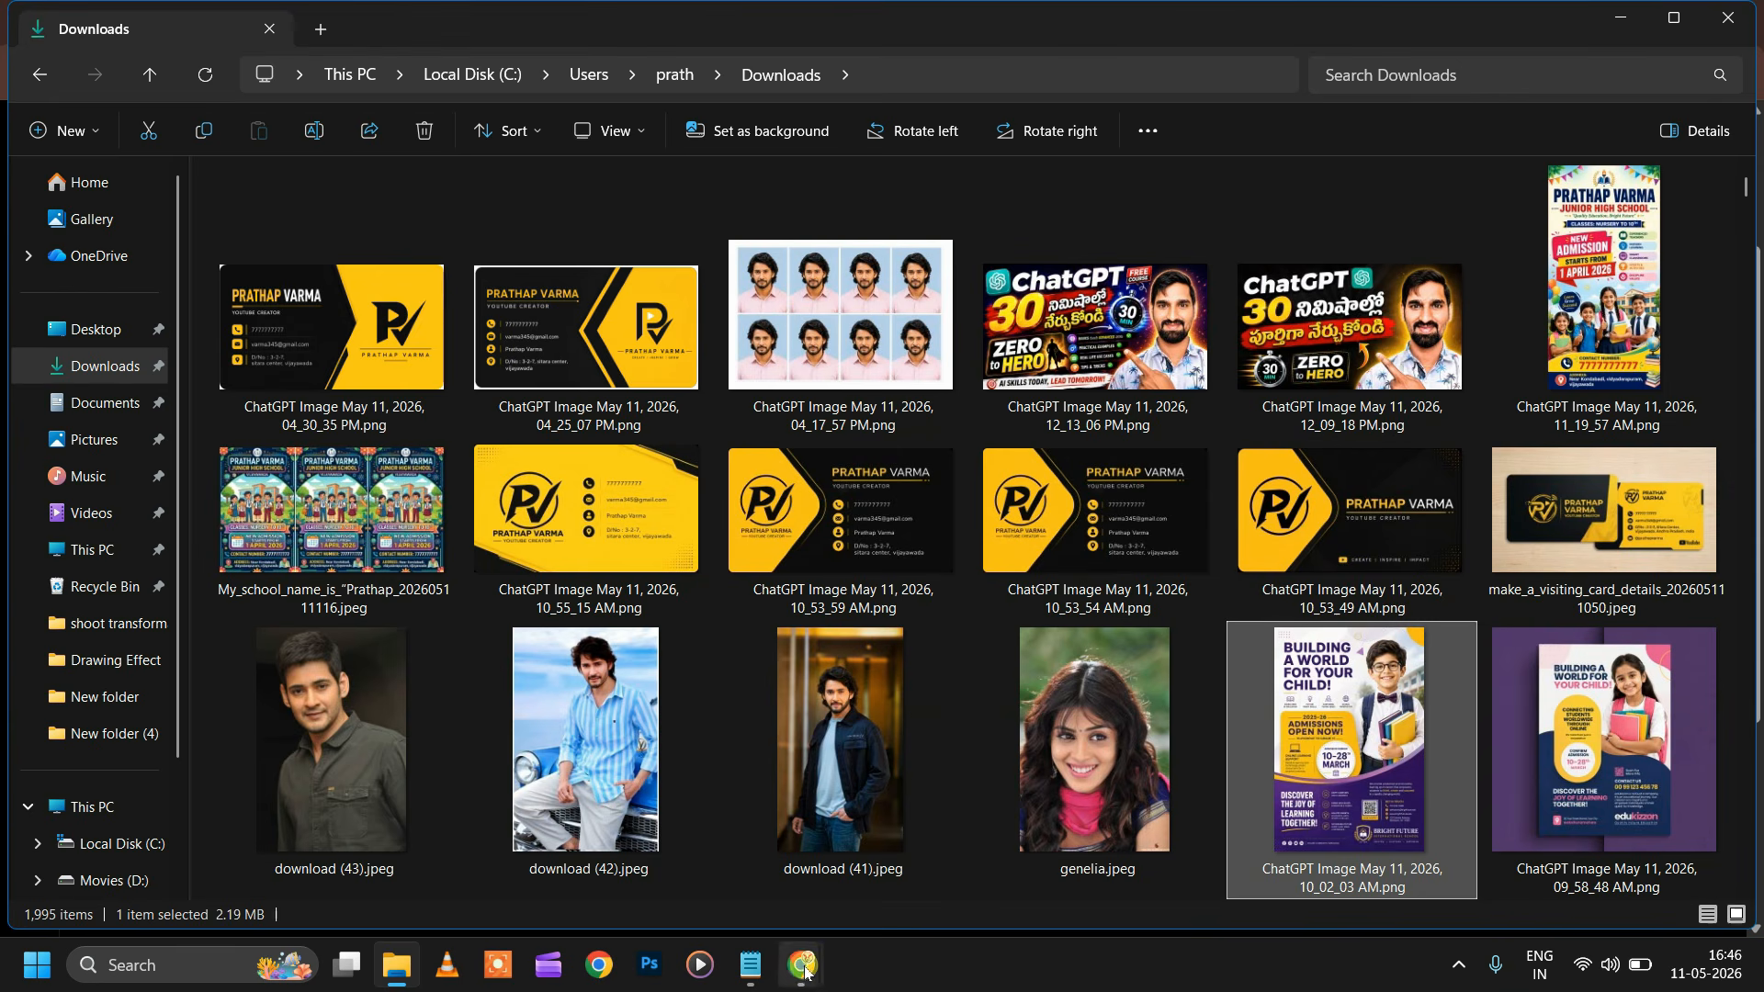
{"action": "mouse_move", "coordinate": [817, 961]}
{"action": "left_click", "coordinate": [893, 880]}
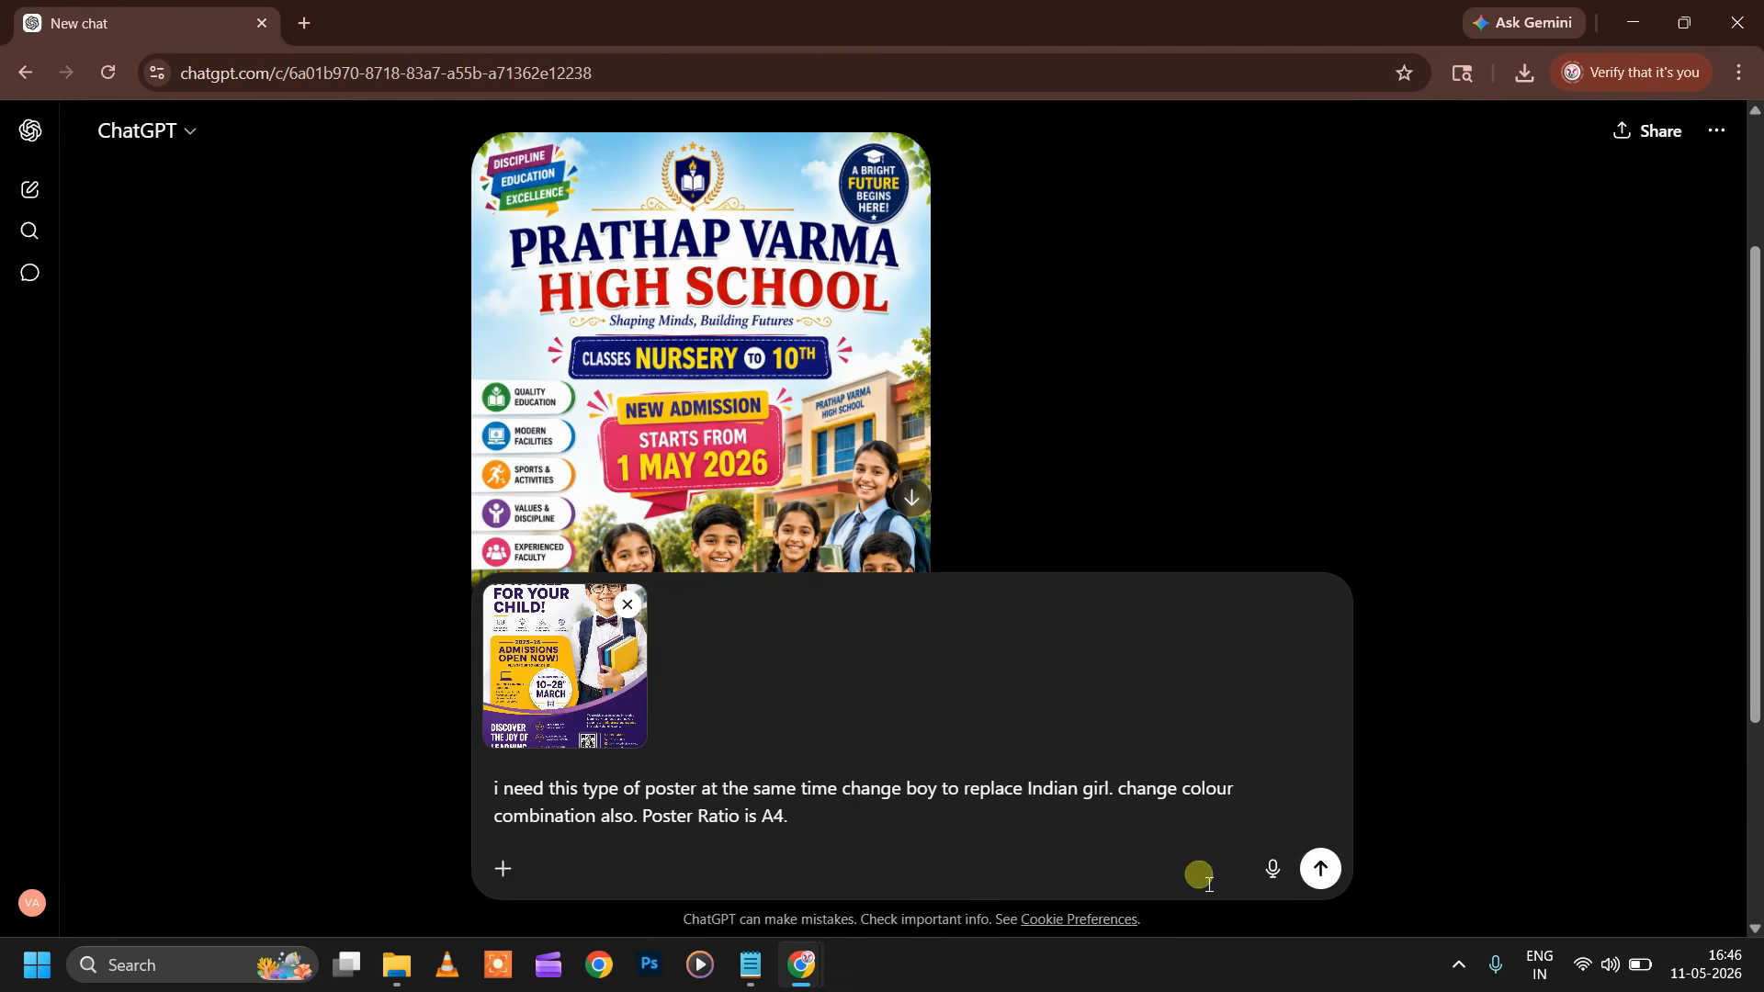
{"action": "left_click", "coordinate": [1319, 869]}
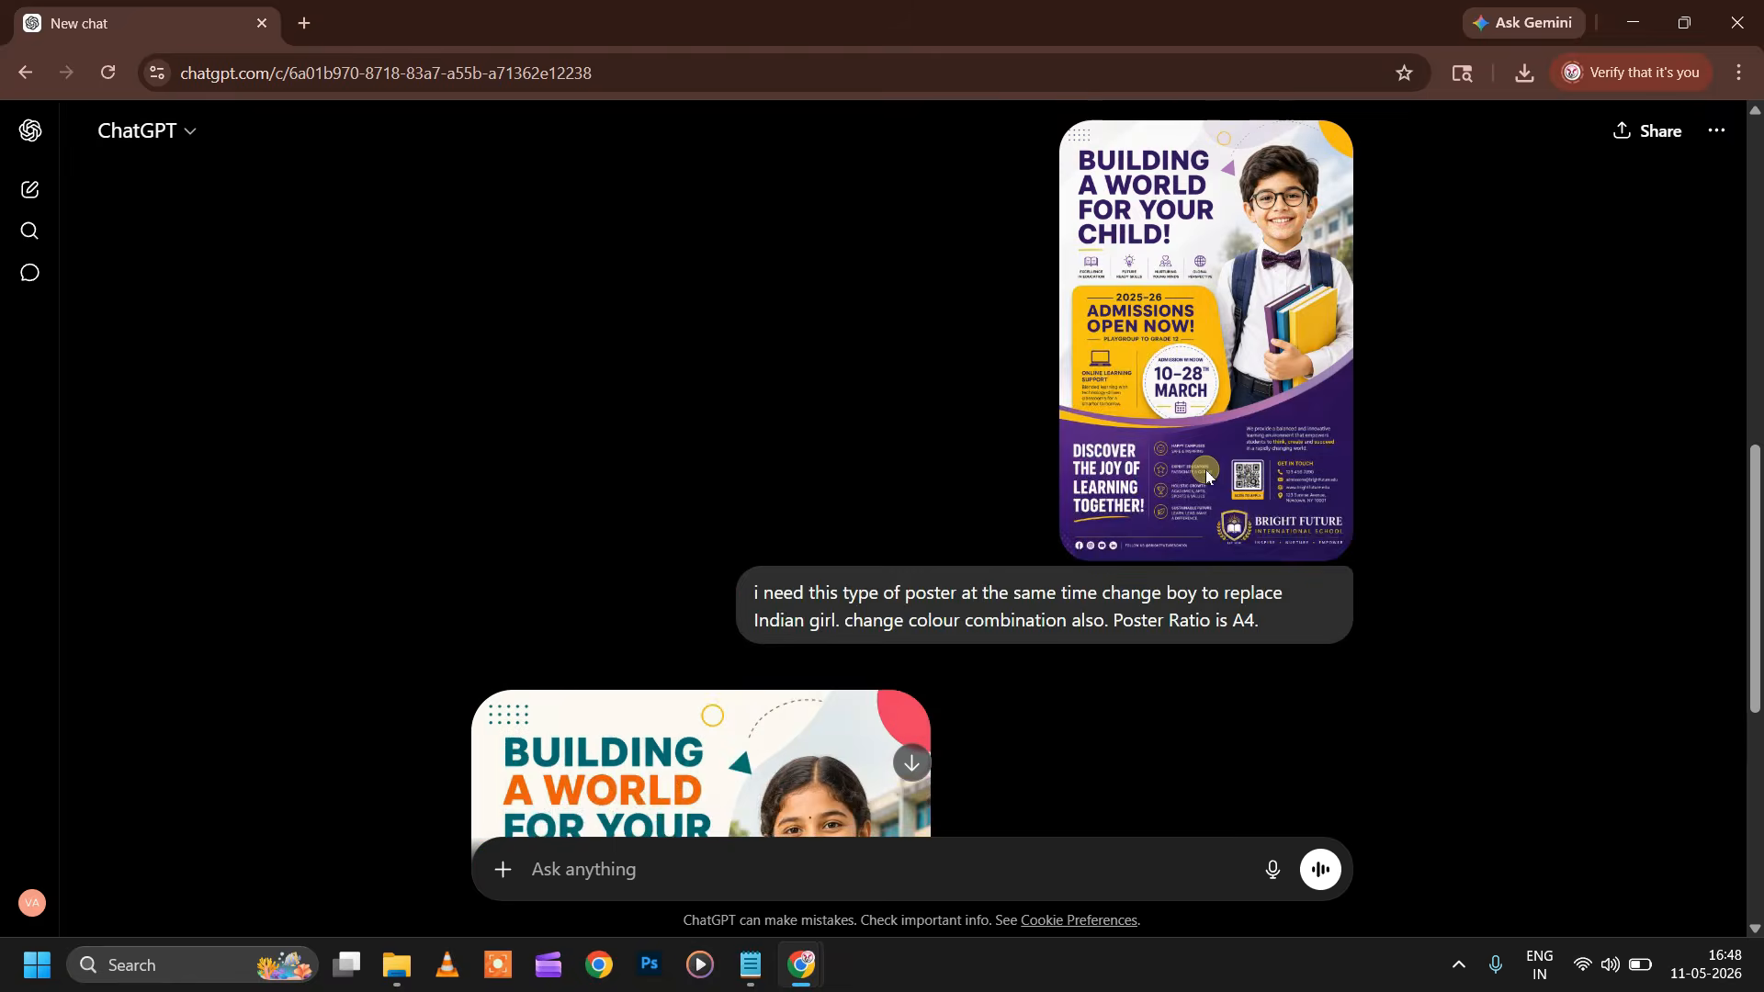
Step: Compare the generated girl poster with the uploaded boy poster, and review the first school prompt and its poster
{"action": "scroll", "coordinate": [1205, 470], "scroll_direction": "up", "scroll_amount": 1}
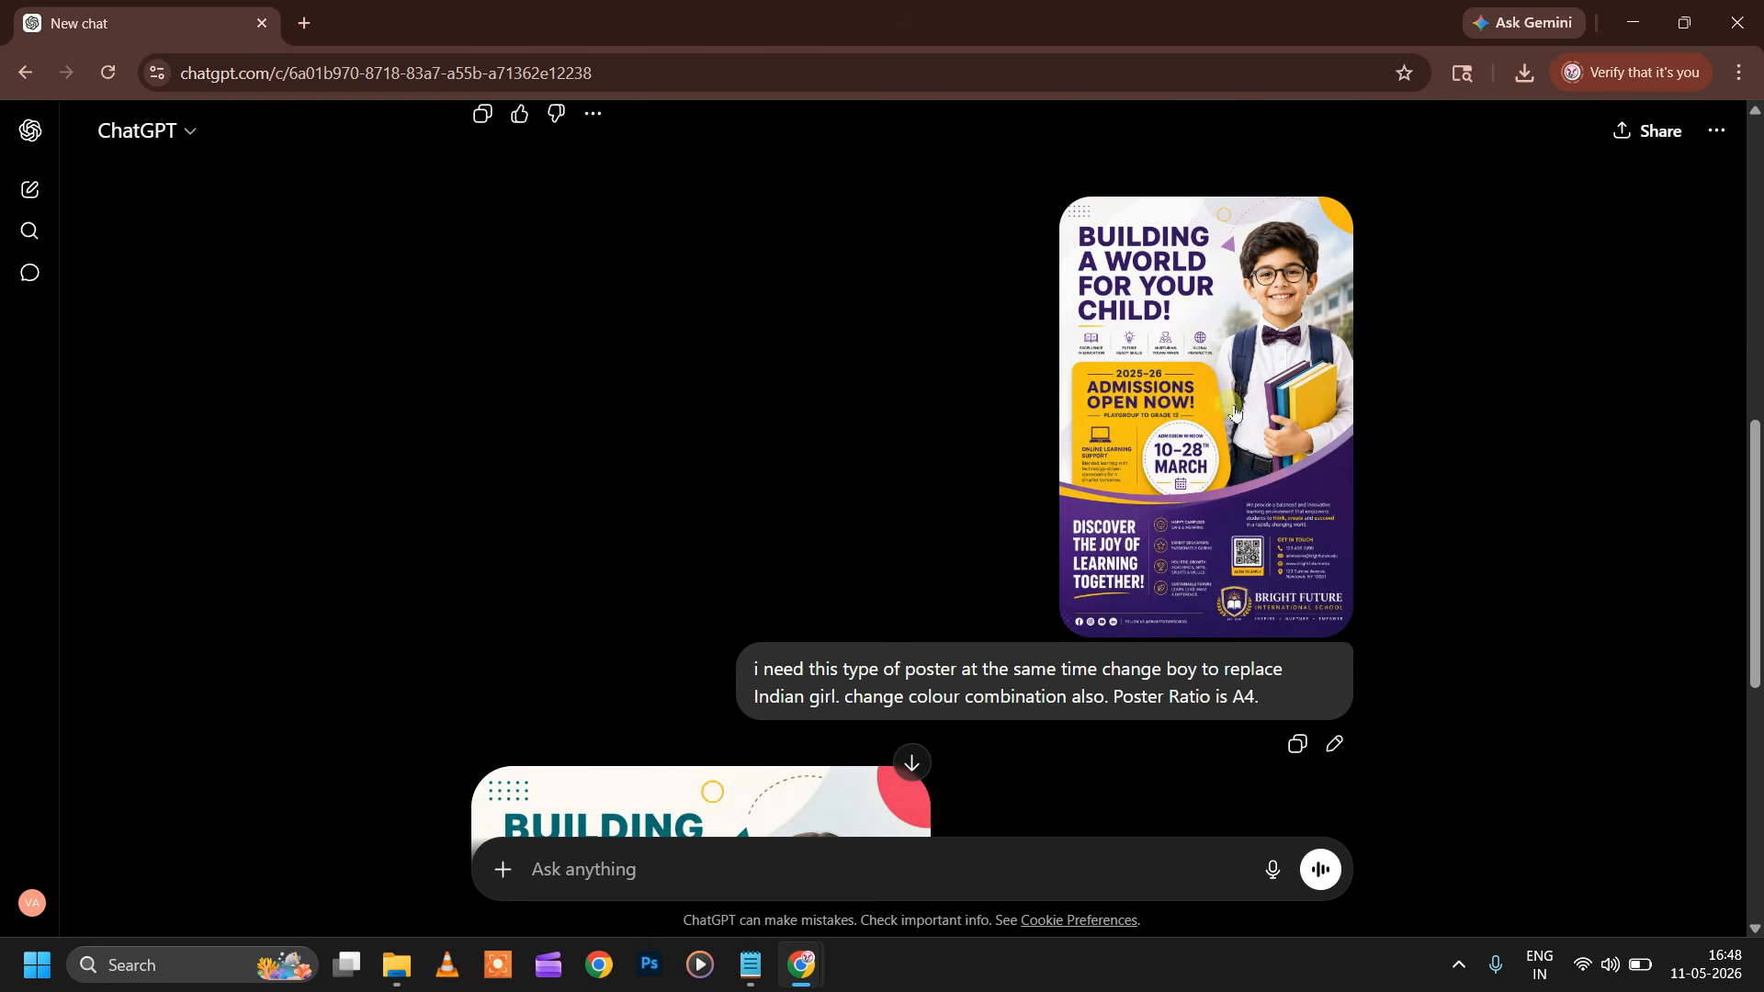
{"action": "scroll", "coordinate": [1235, 400], "scroll_direction": "down", "scroll_amount": 5}
{"action": "scroll", "coordinate": [733, 554], "scroll_direction": "down", "scroll_amount": 2}
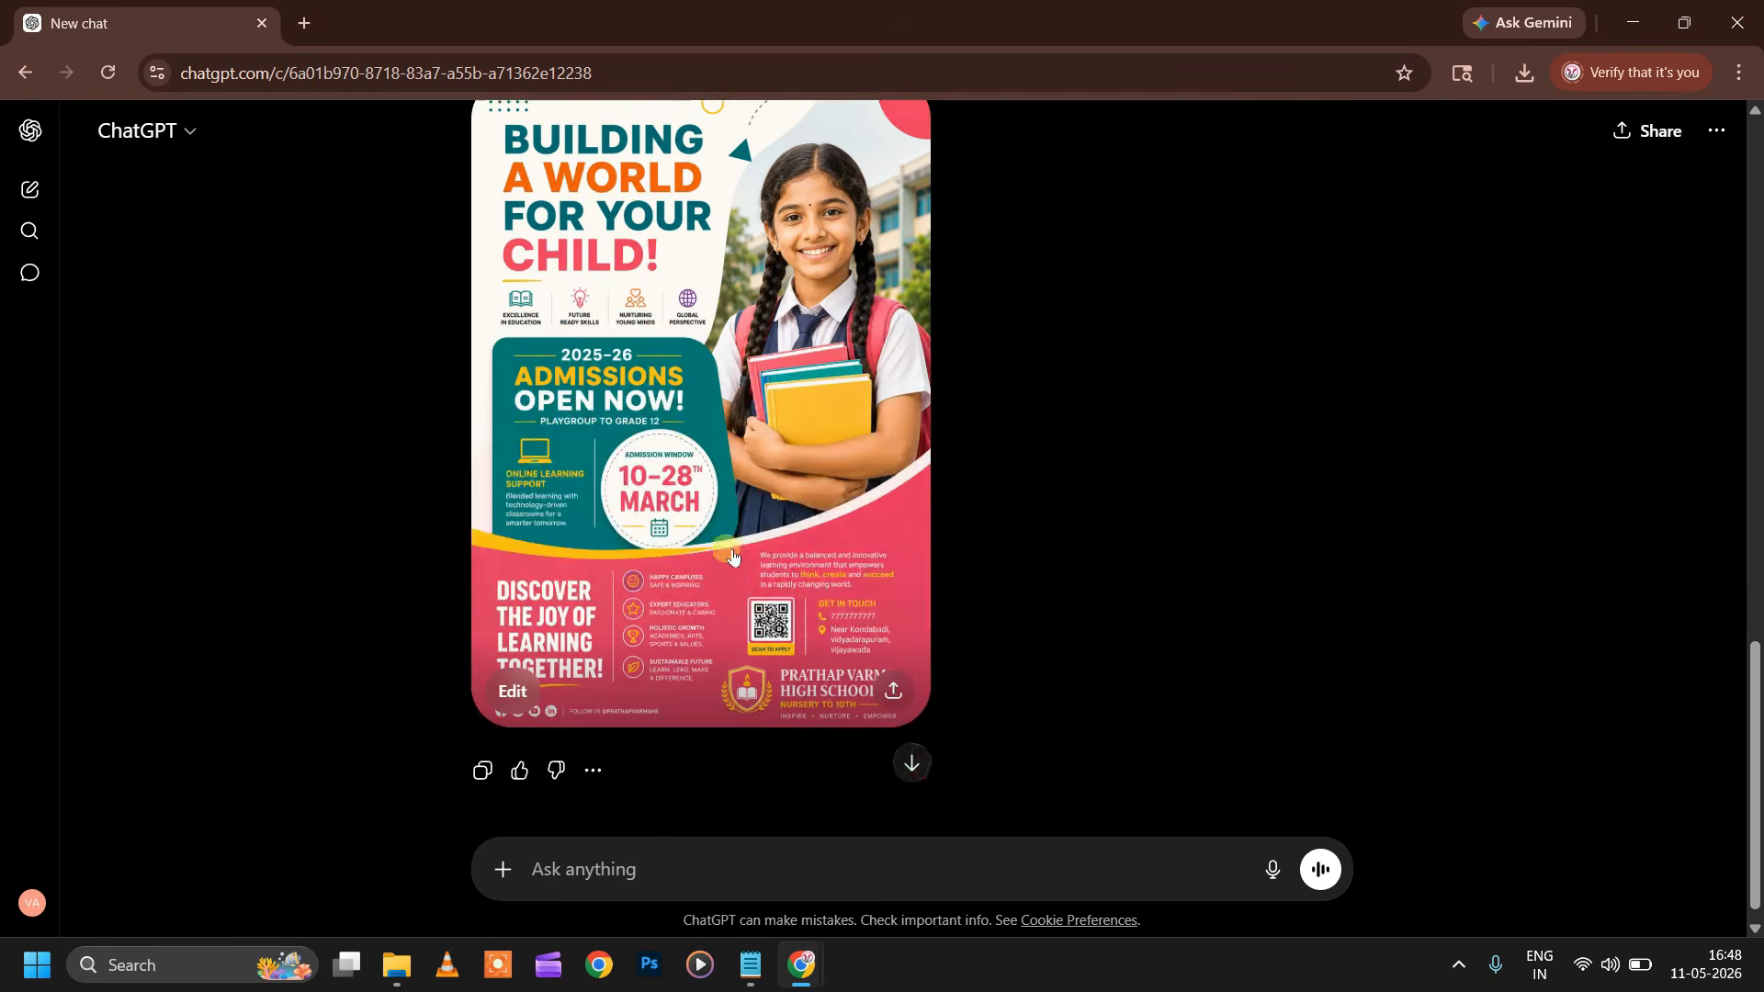
{"action": "scroll", "coordinate": [749, 588], "scroll_direction": "up", "scroll_amount": 2}
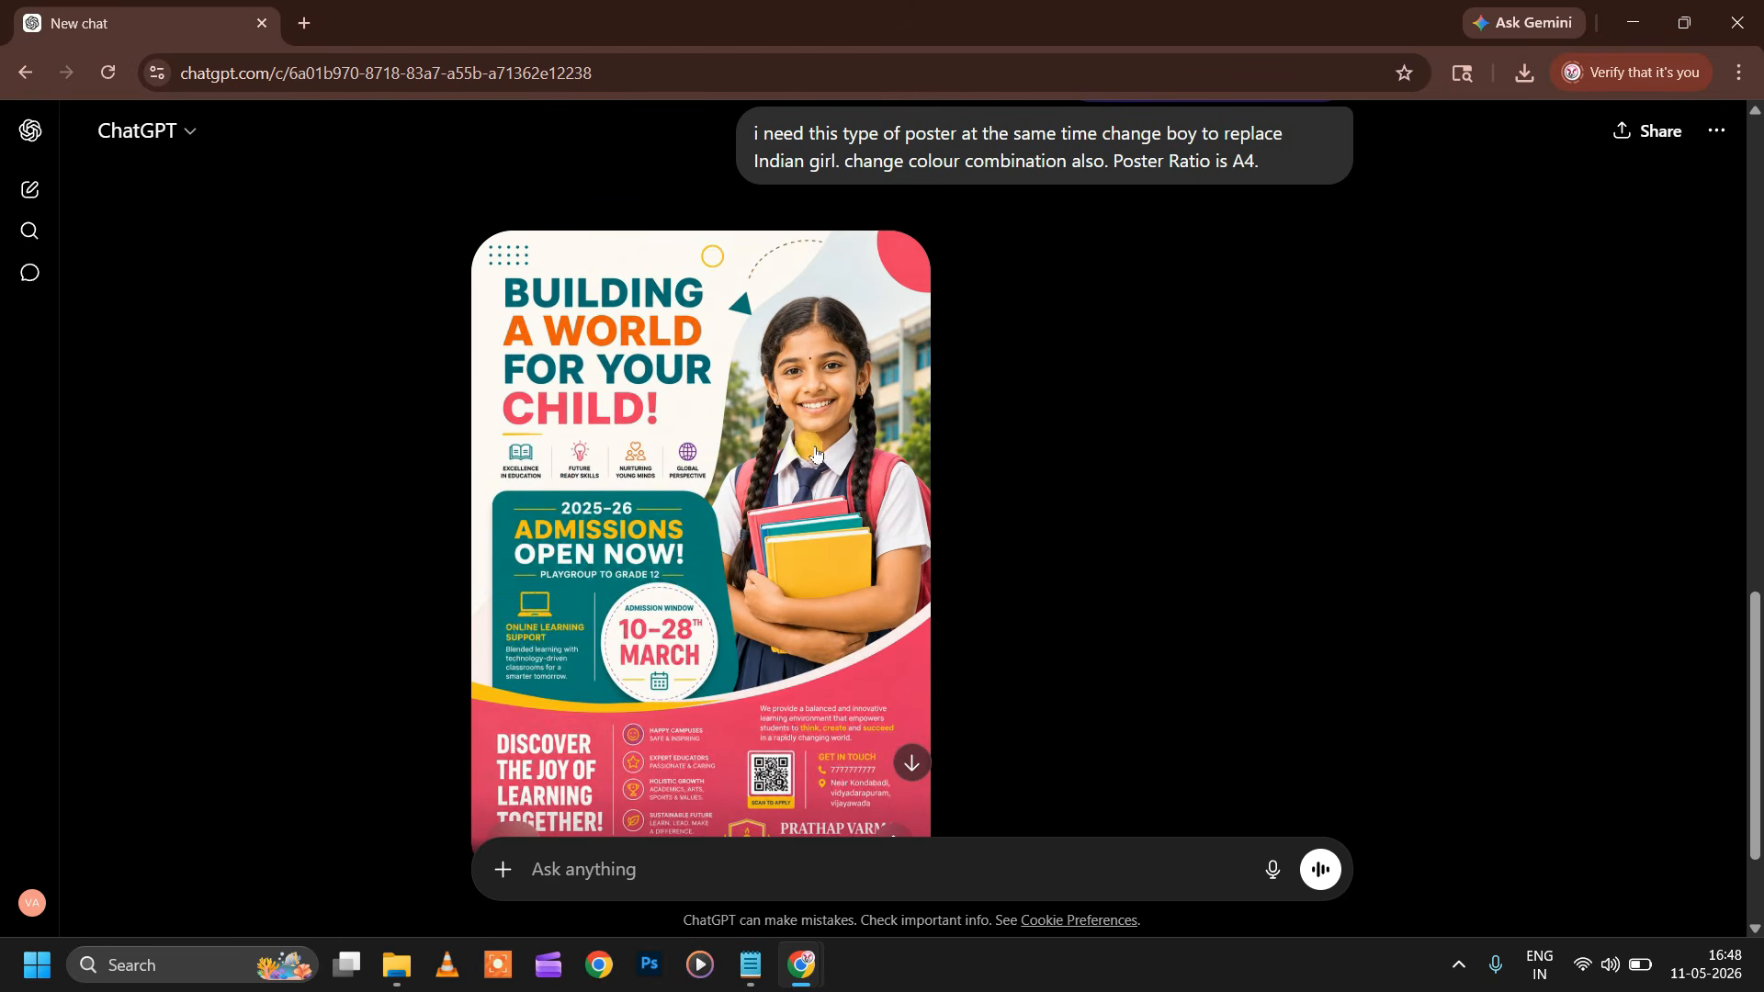
{"action": "scroll", "coordinate": [815, 453], "scroll_direction": "up", "scroll_amount": 2}
{"action": "scroll", "coordinate": [735, 551], "scroll_direction": "down", "scroll_amount": 3}
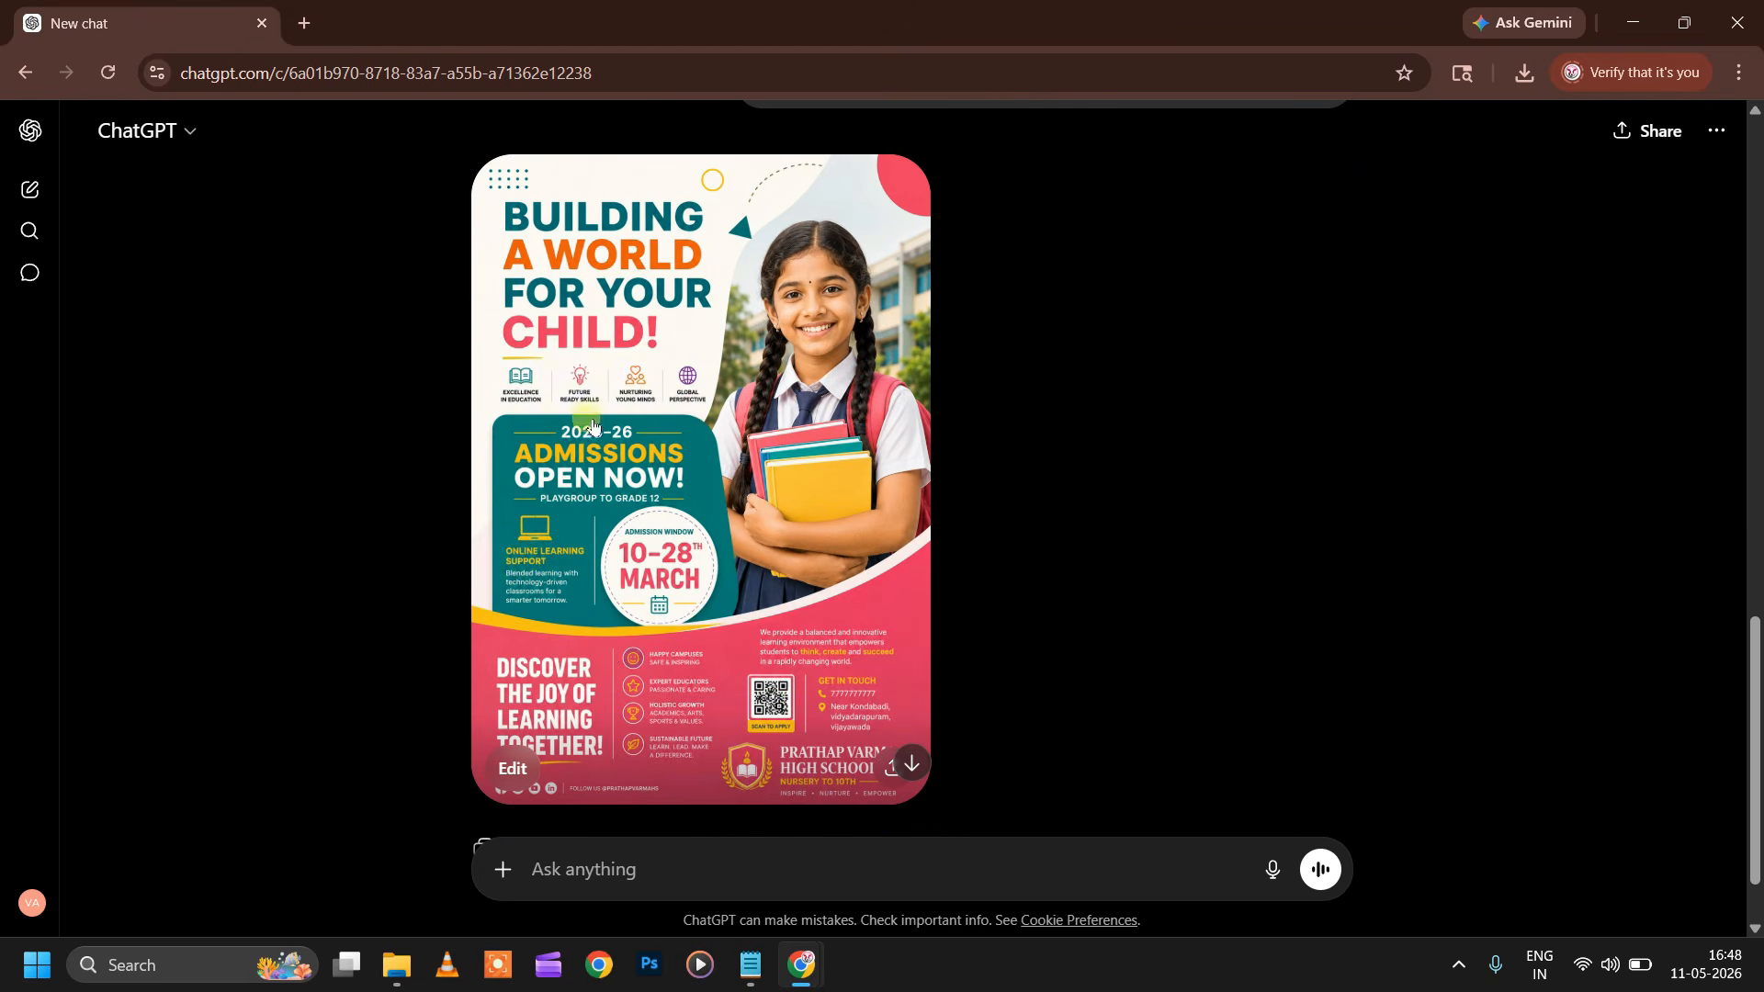
{"action": "scroll", "coordinate": [646, 561], "scroll_direction": "up", "scroll_amount": 1}
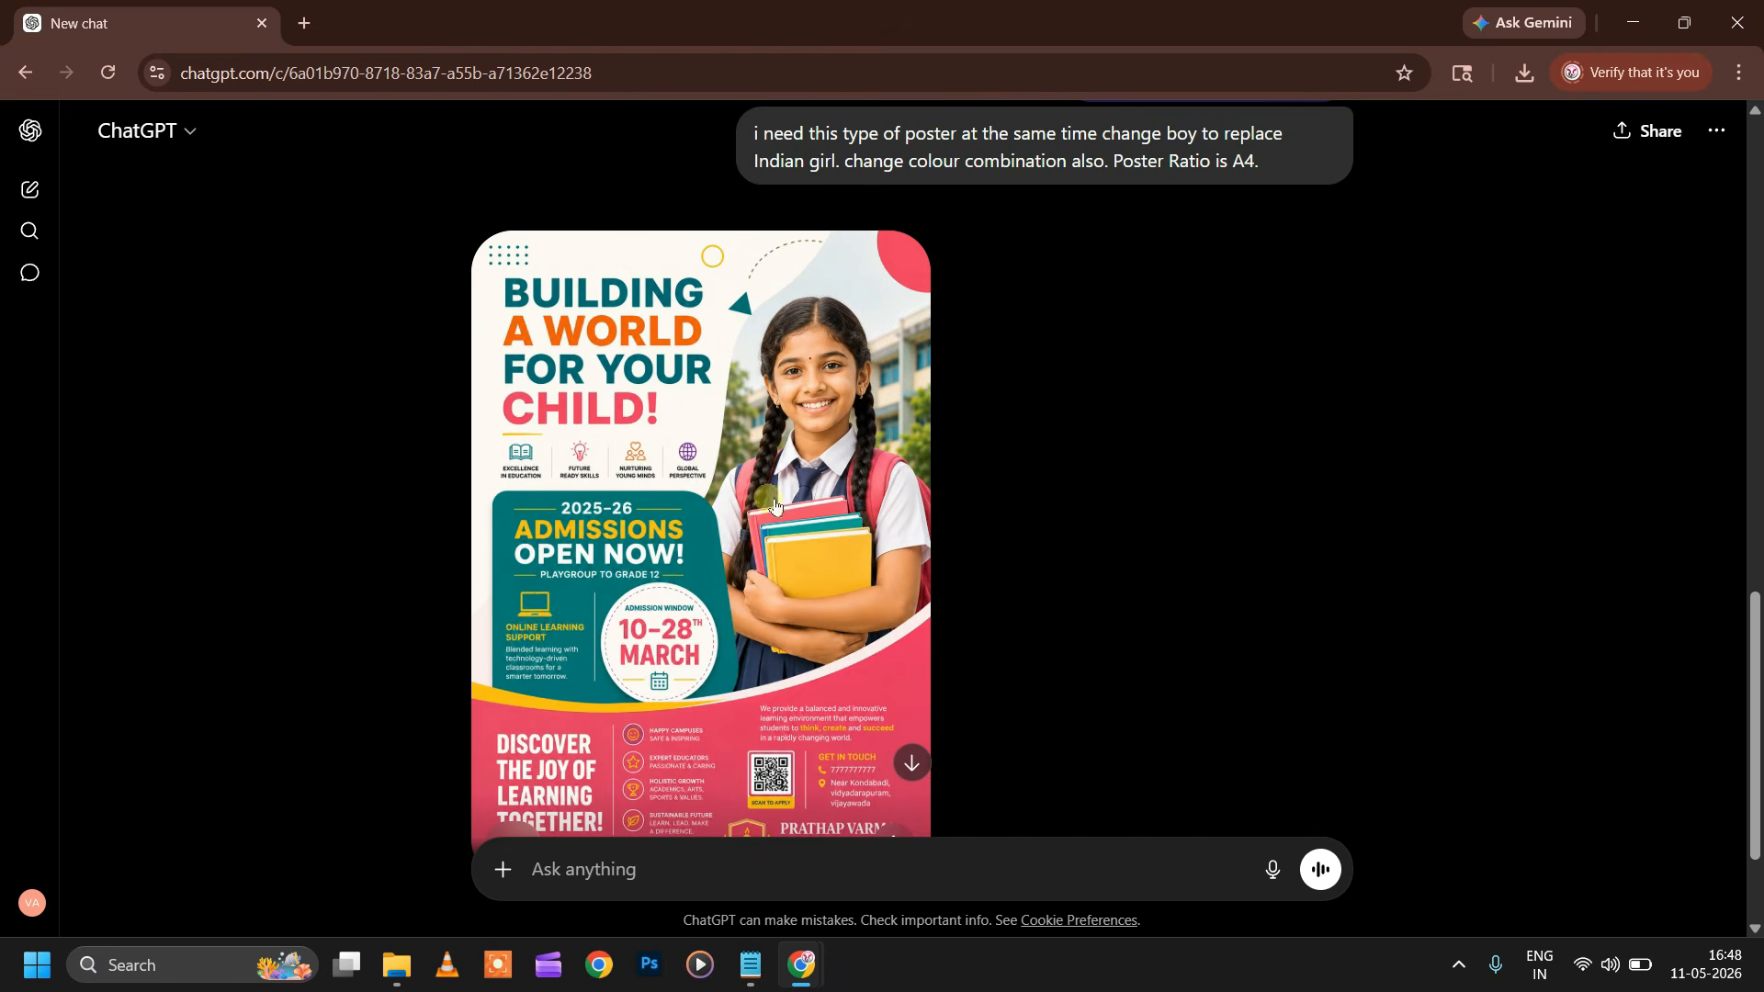
{"action": "scroll", "coordinate": [774, 552], "scroll_direction": "up", "scroll_amount": 5}
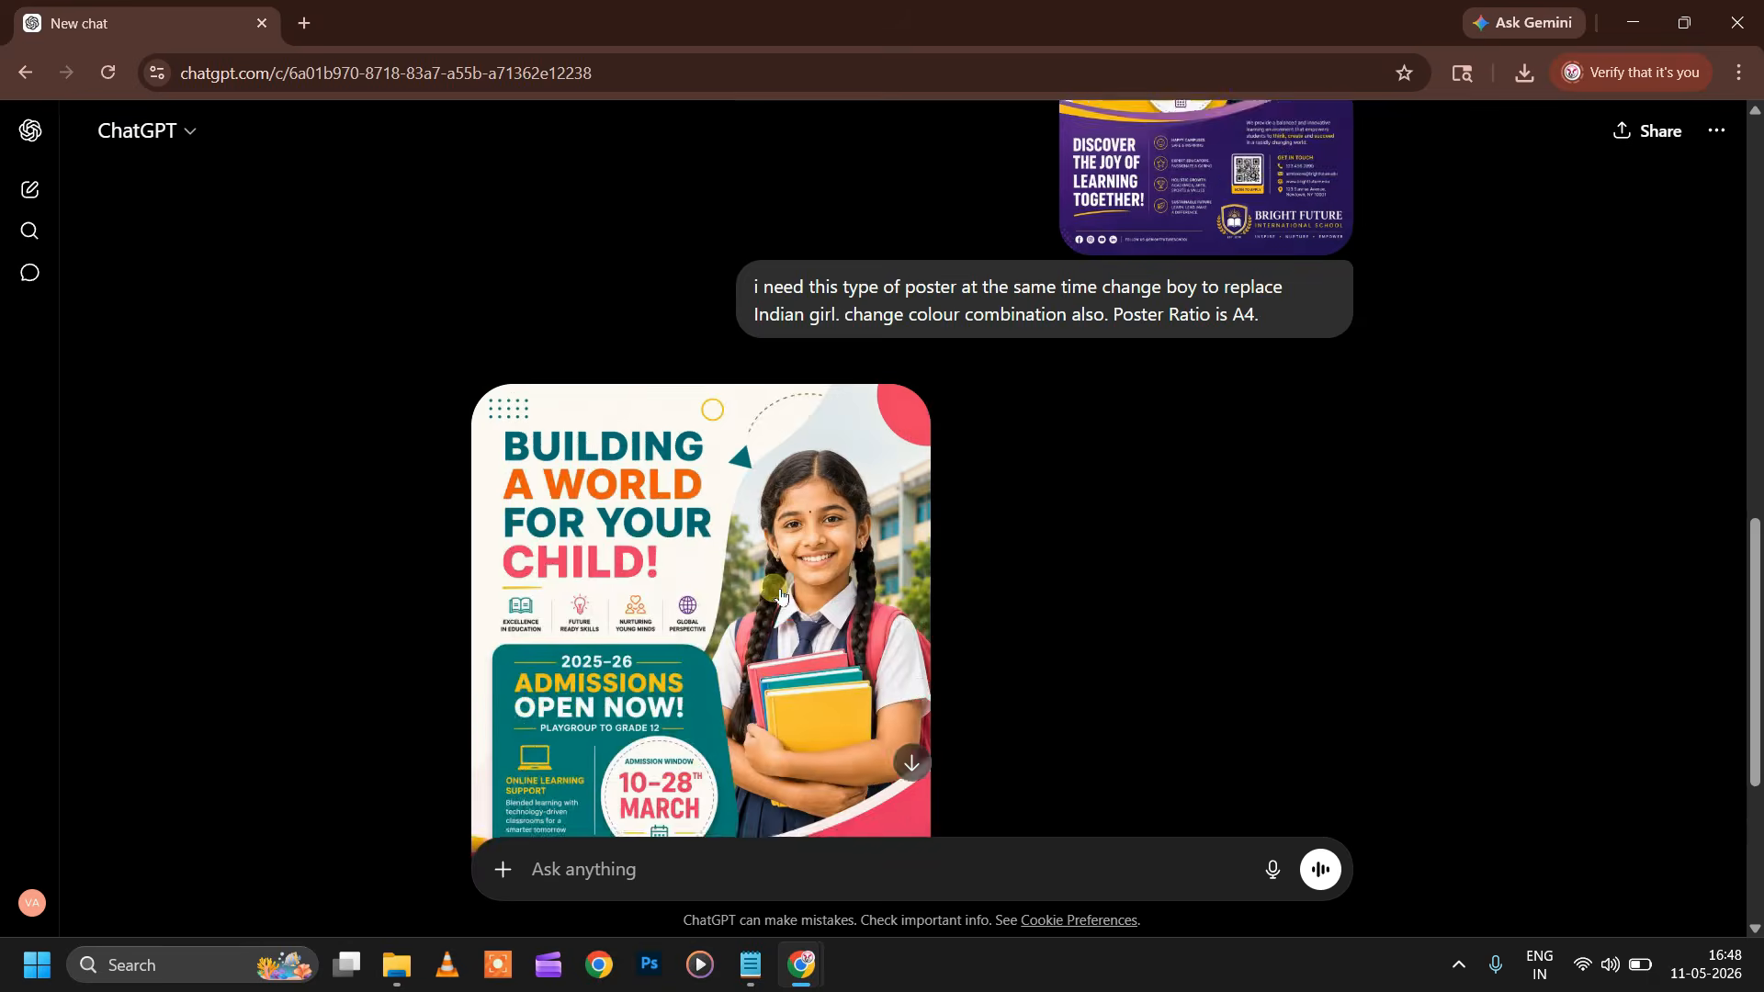
{"action": "scroll", "coordinate": [749, 622], "scroll_direction": "down", "scroll_amount": 2}
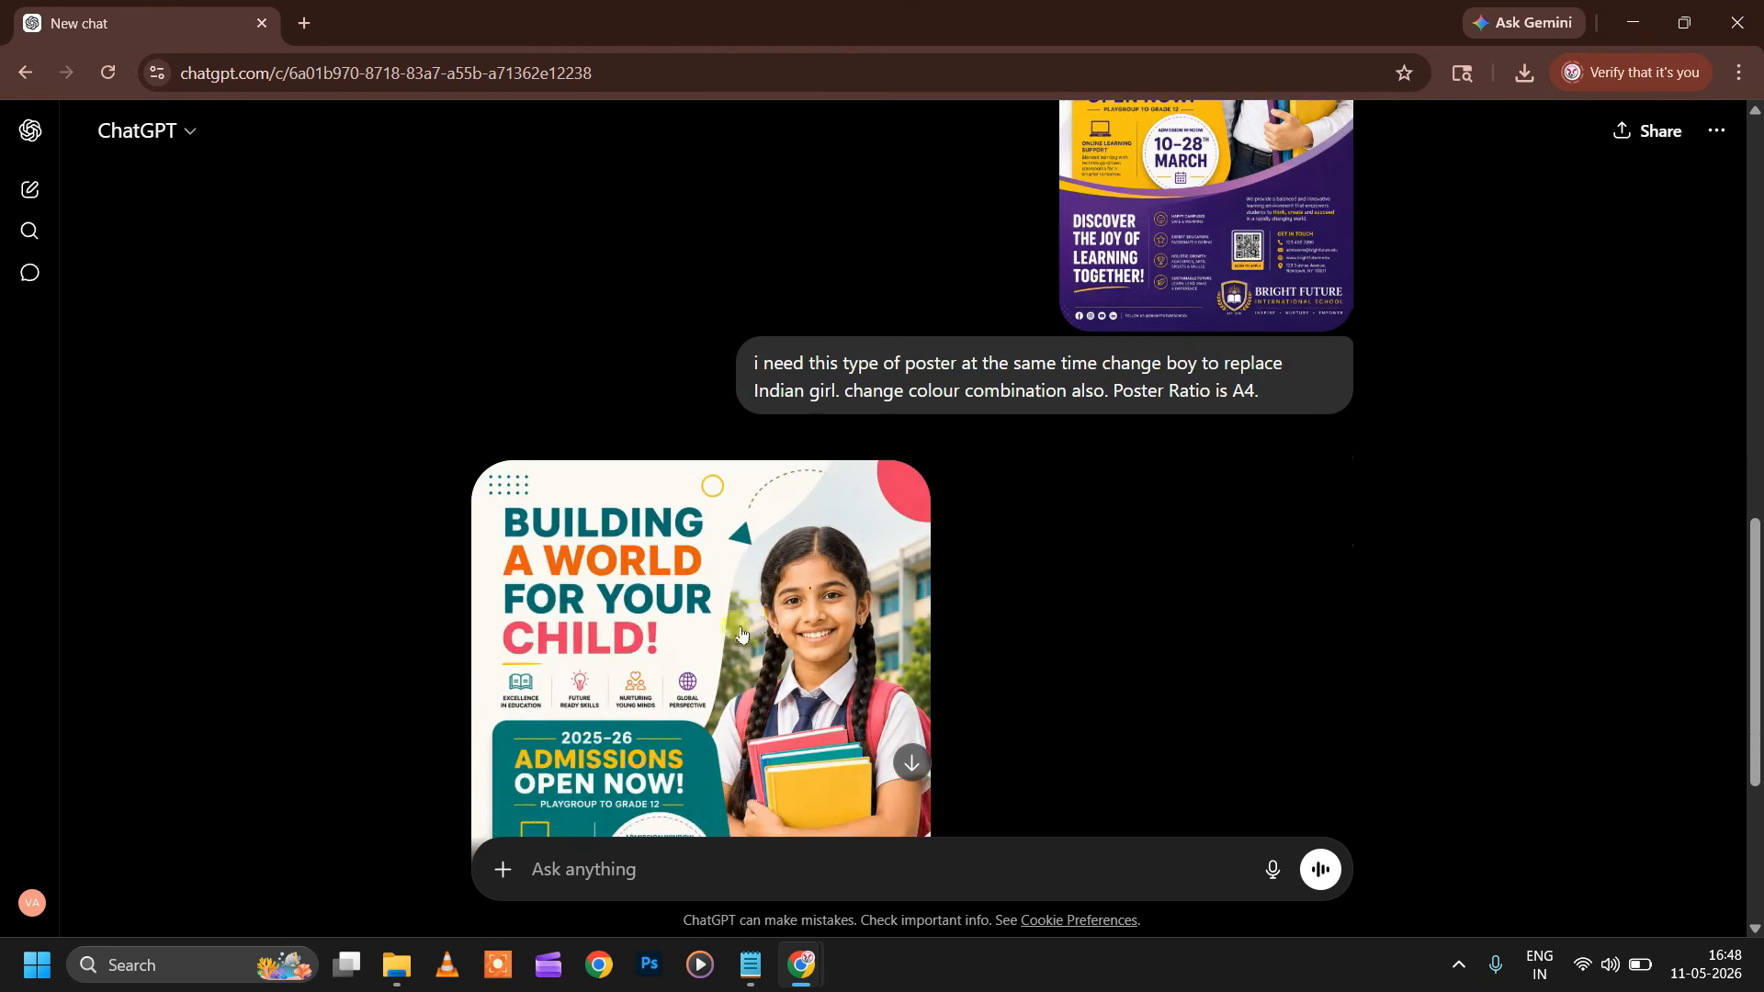
{"action": "scroll", "coordinate": [767, 657], "scroll_direction": "down", "scroll_amount": 2}
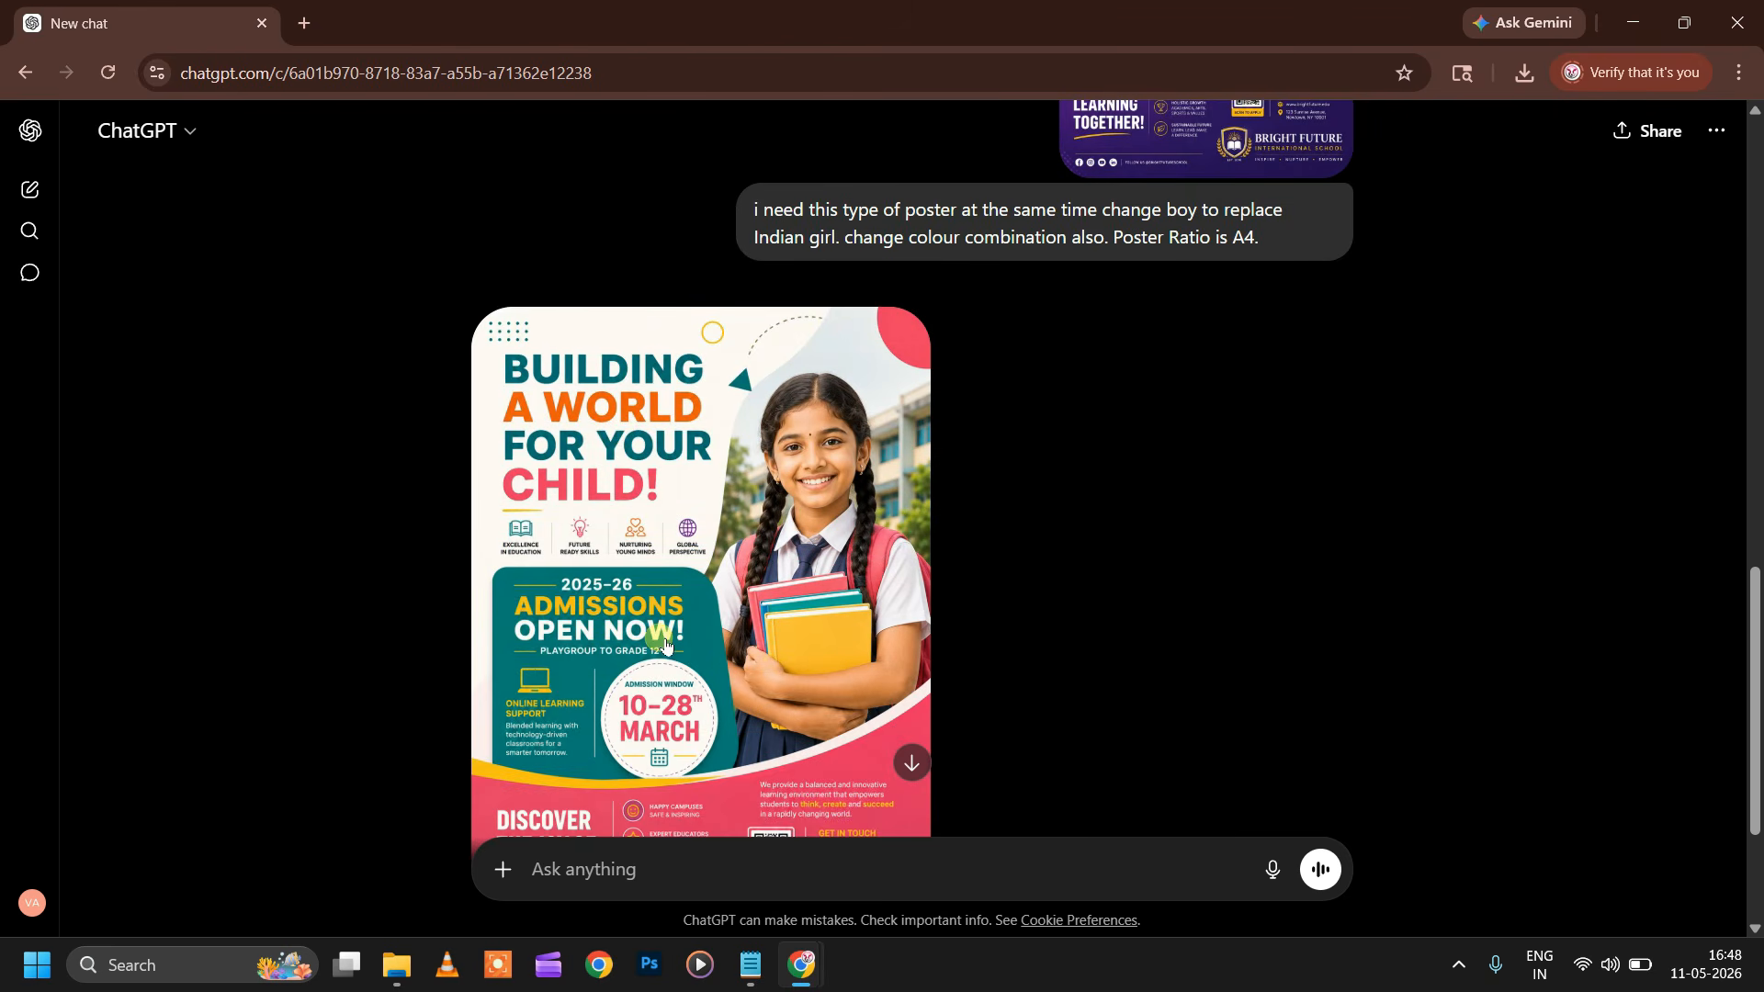
{"action": "scroll", "coordinate": [1027, 613], "scroll_direction": "up", "scroll_amount": 12}
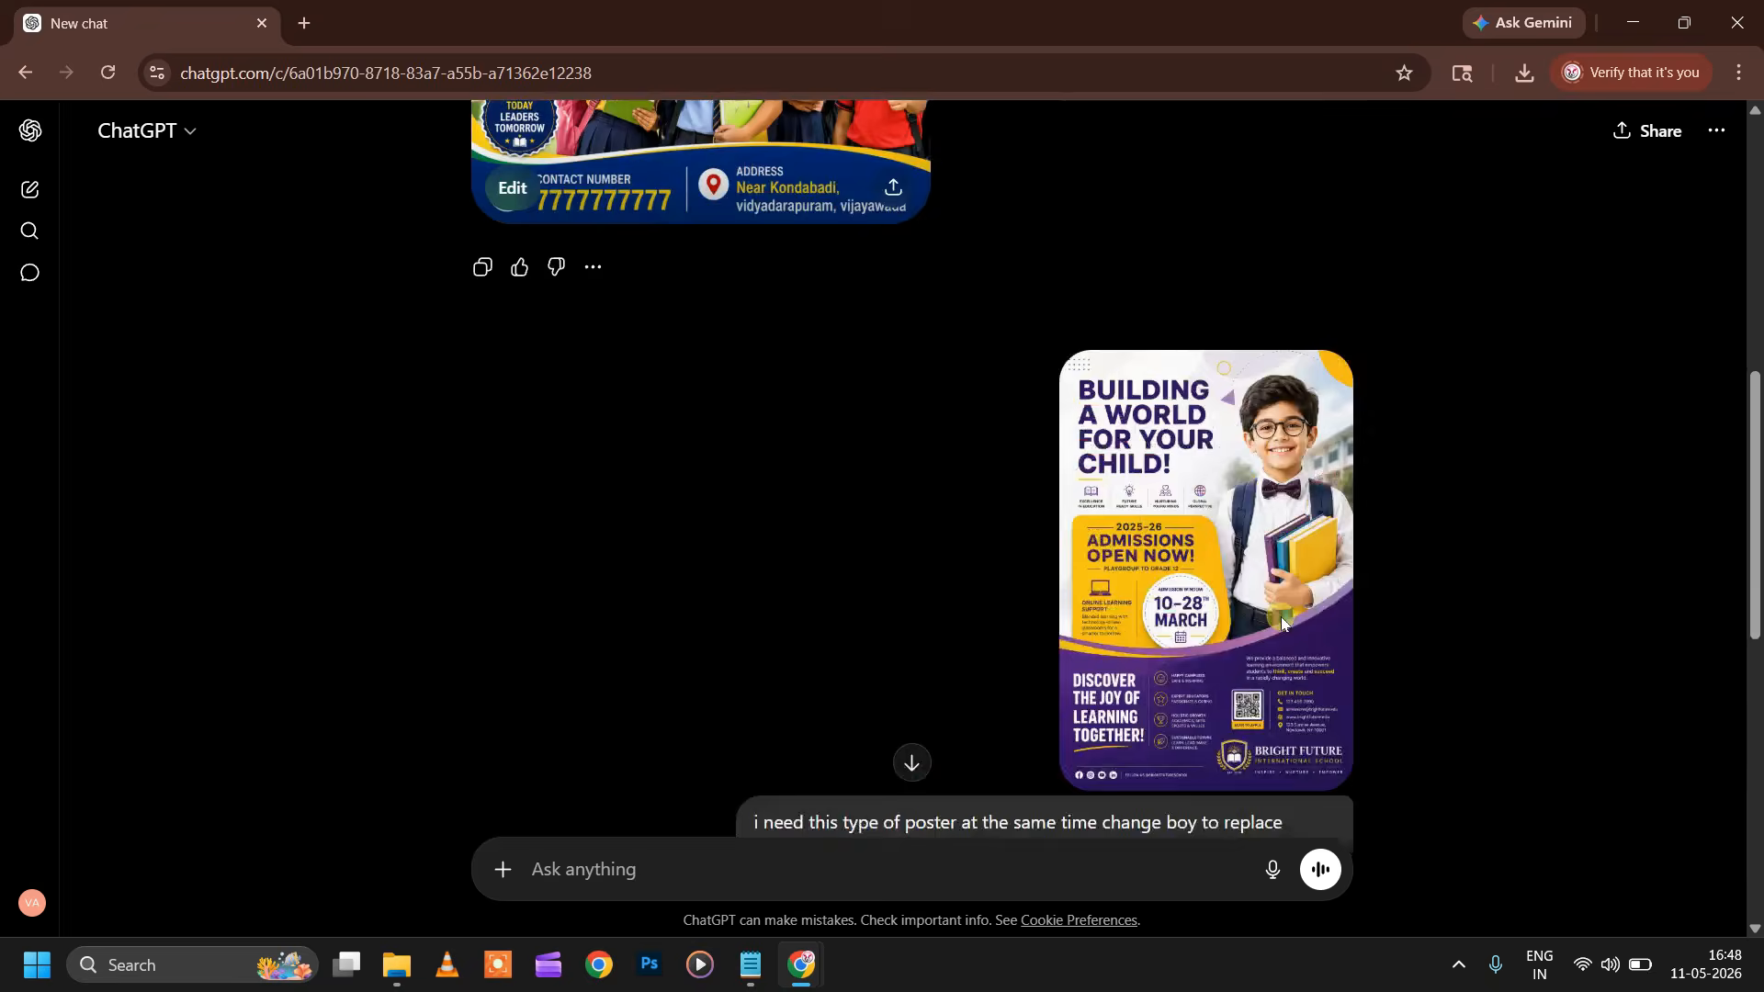
{"action": "scroll", "coordinate": [1272, 622], "scroll_direction": "up", "scroll_amount": 5}
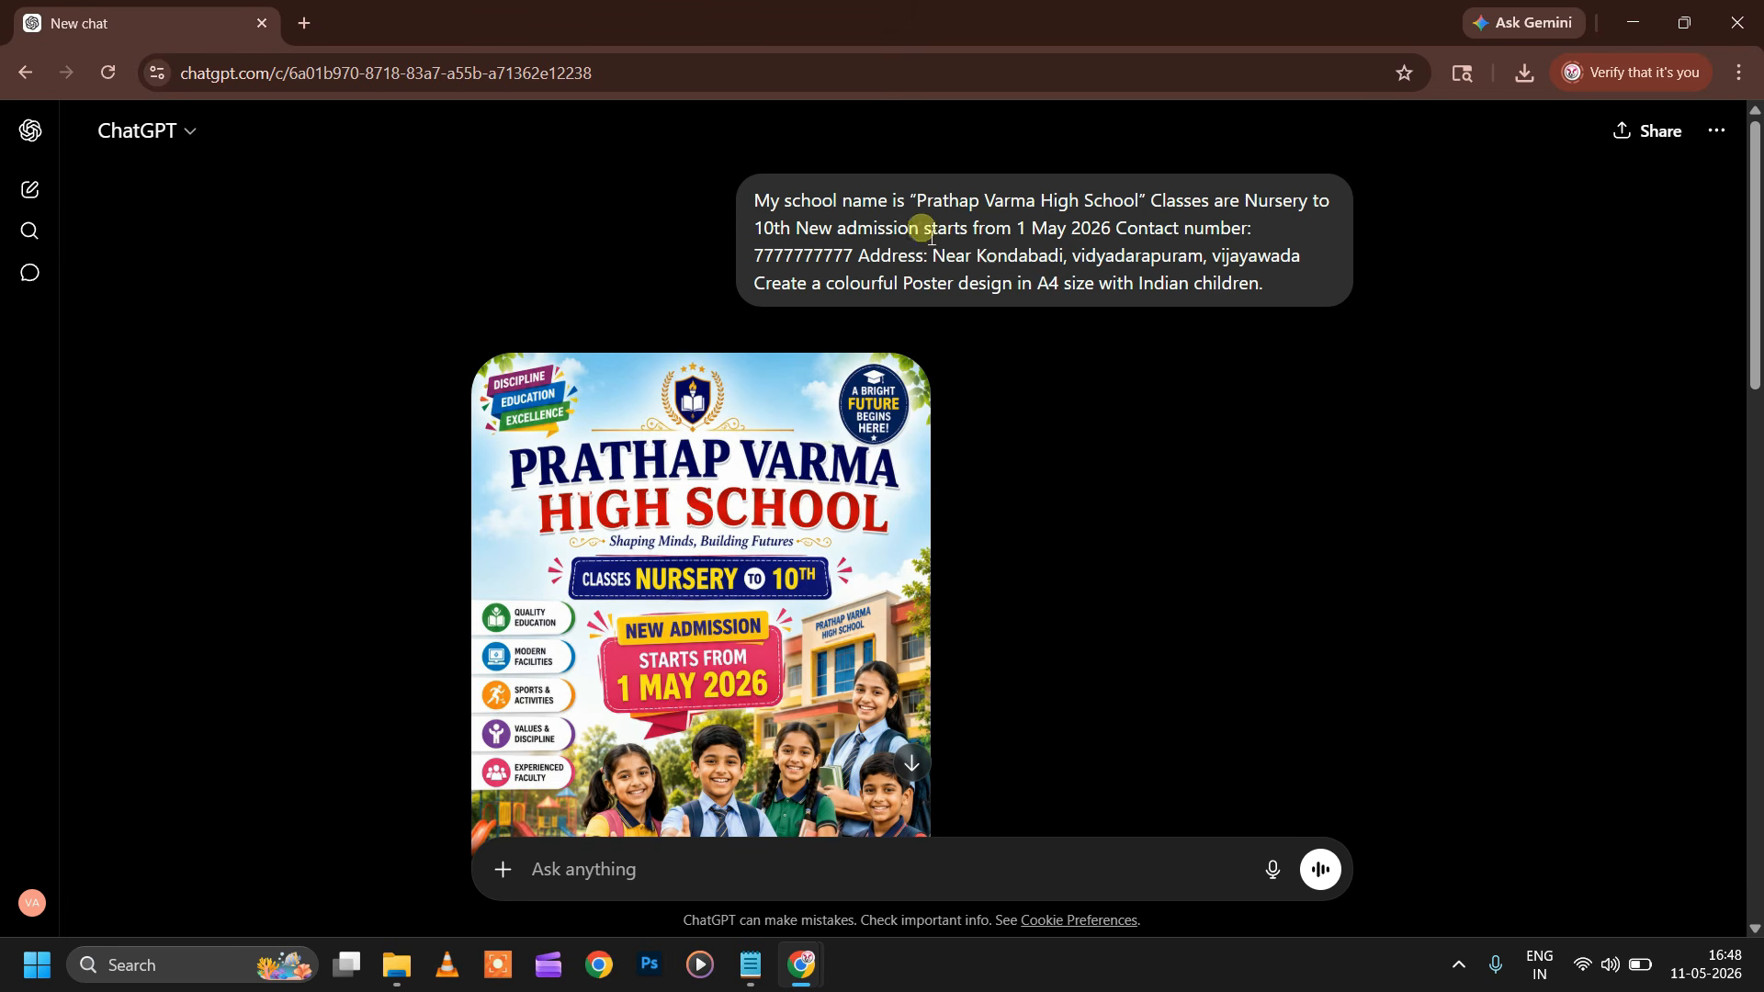
Step: Examine the school name, admission date, contact number and address details in the first poster prompt
{"action": "left_click_drag", "start_coordinate": [922, 208], "coordinate": [1003, 203]}
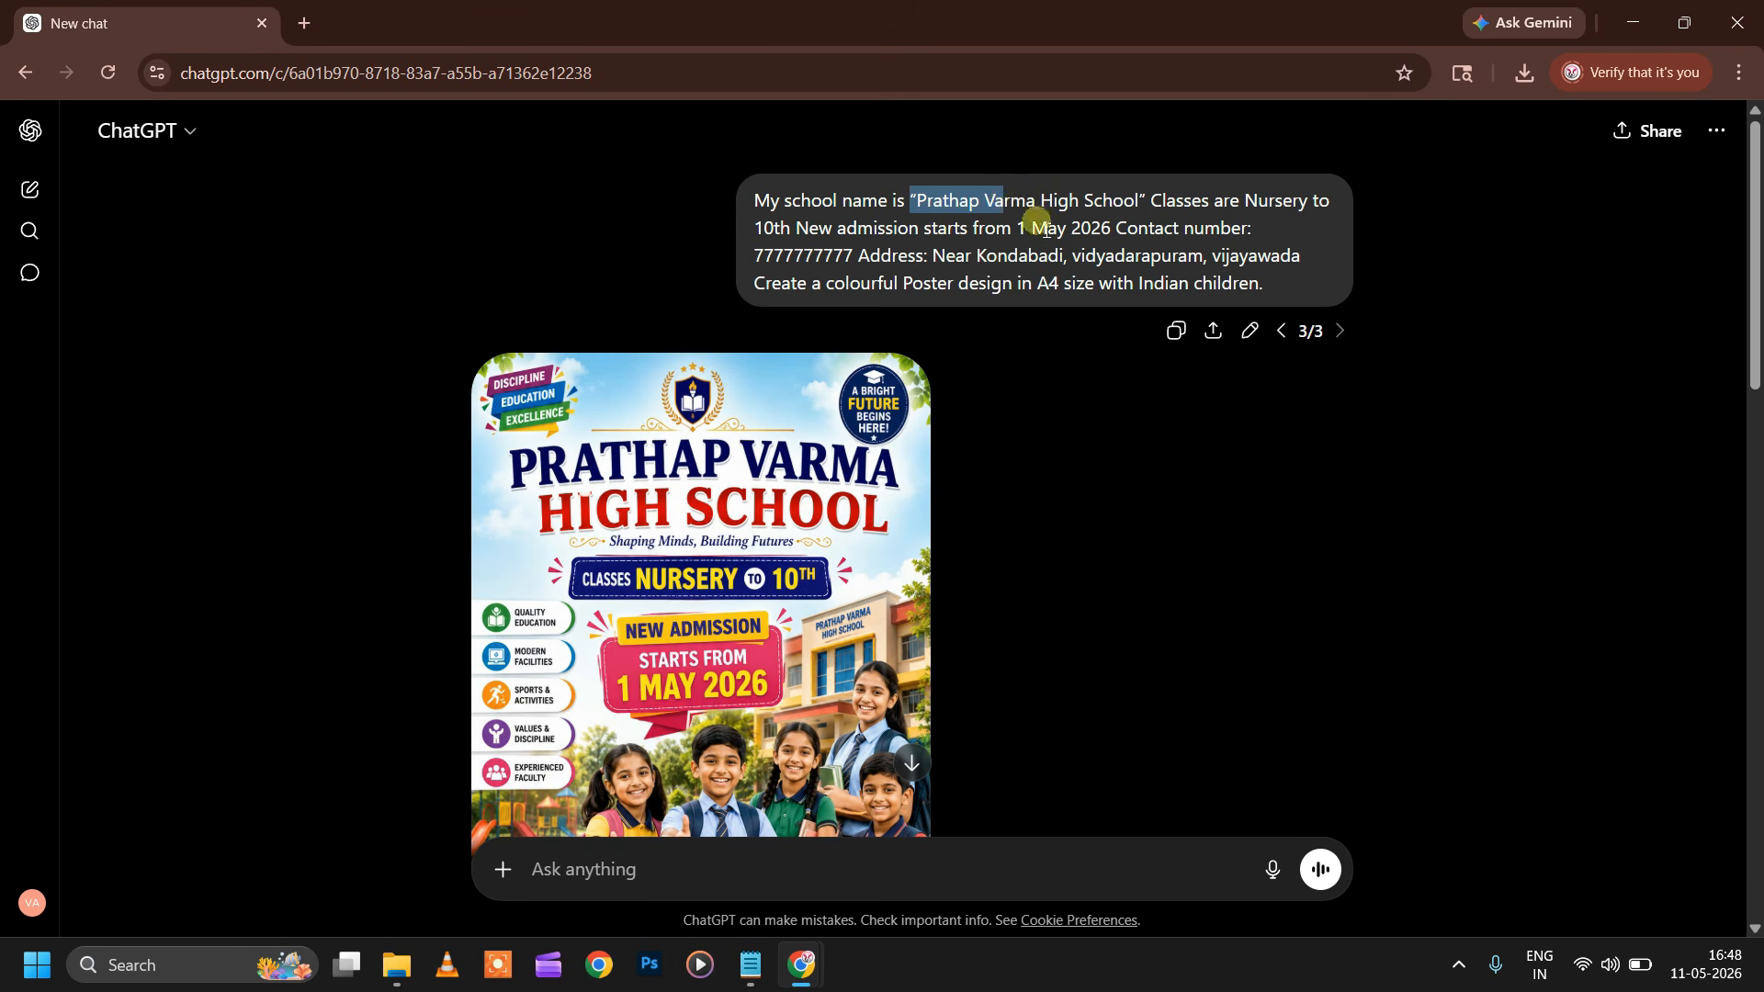
{"action": "left_click", "coordinate": [1278, 202]}
{"action": "left_click_drag", "start_coordinate": [796, 229], "coordinate": [1079, 235]}
{"action": "left_click_drag", "start_coordinate": [795, 229], "coordinate": [824, 253]}
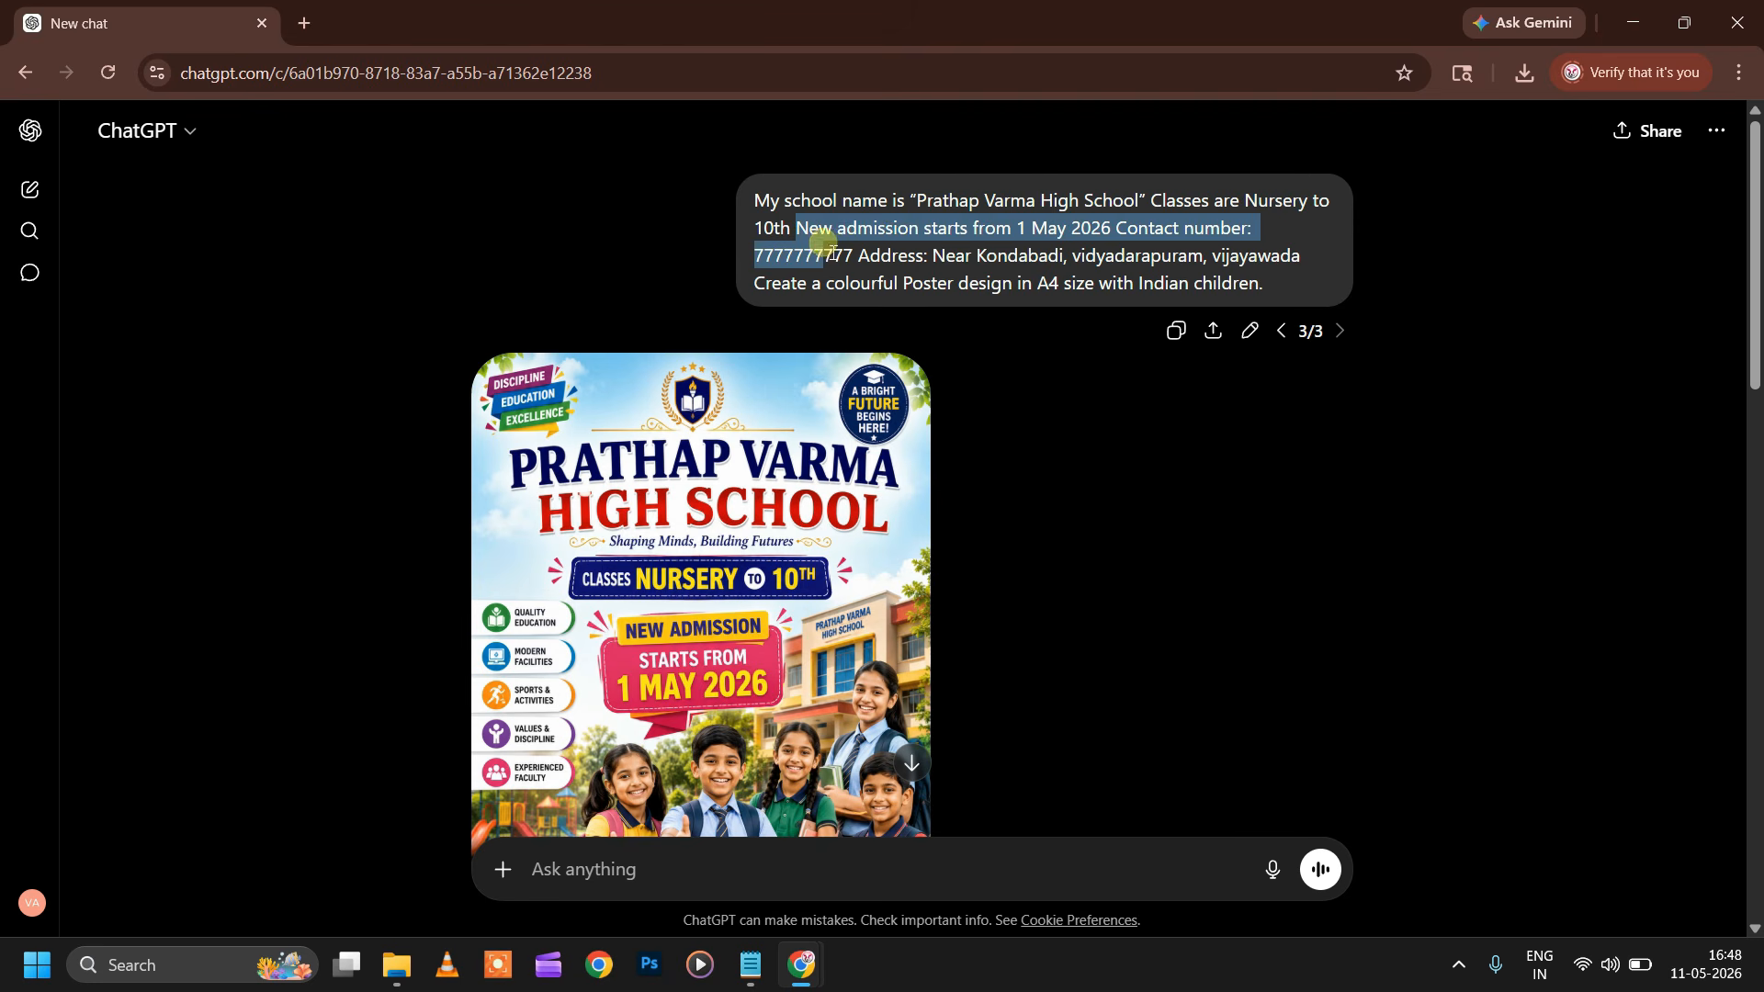
{"action": "left_click_drag", "start_coordinate": [933, 267], "coordinate": [1081, 269]}
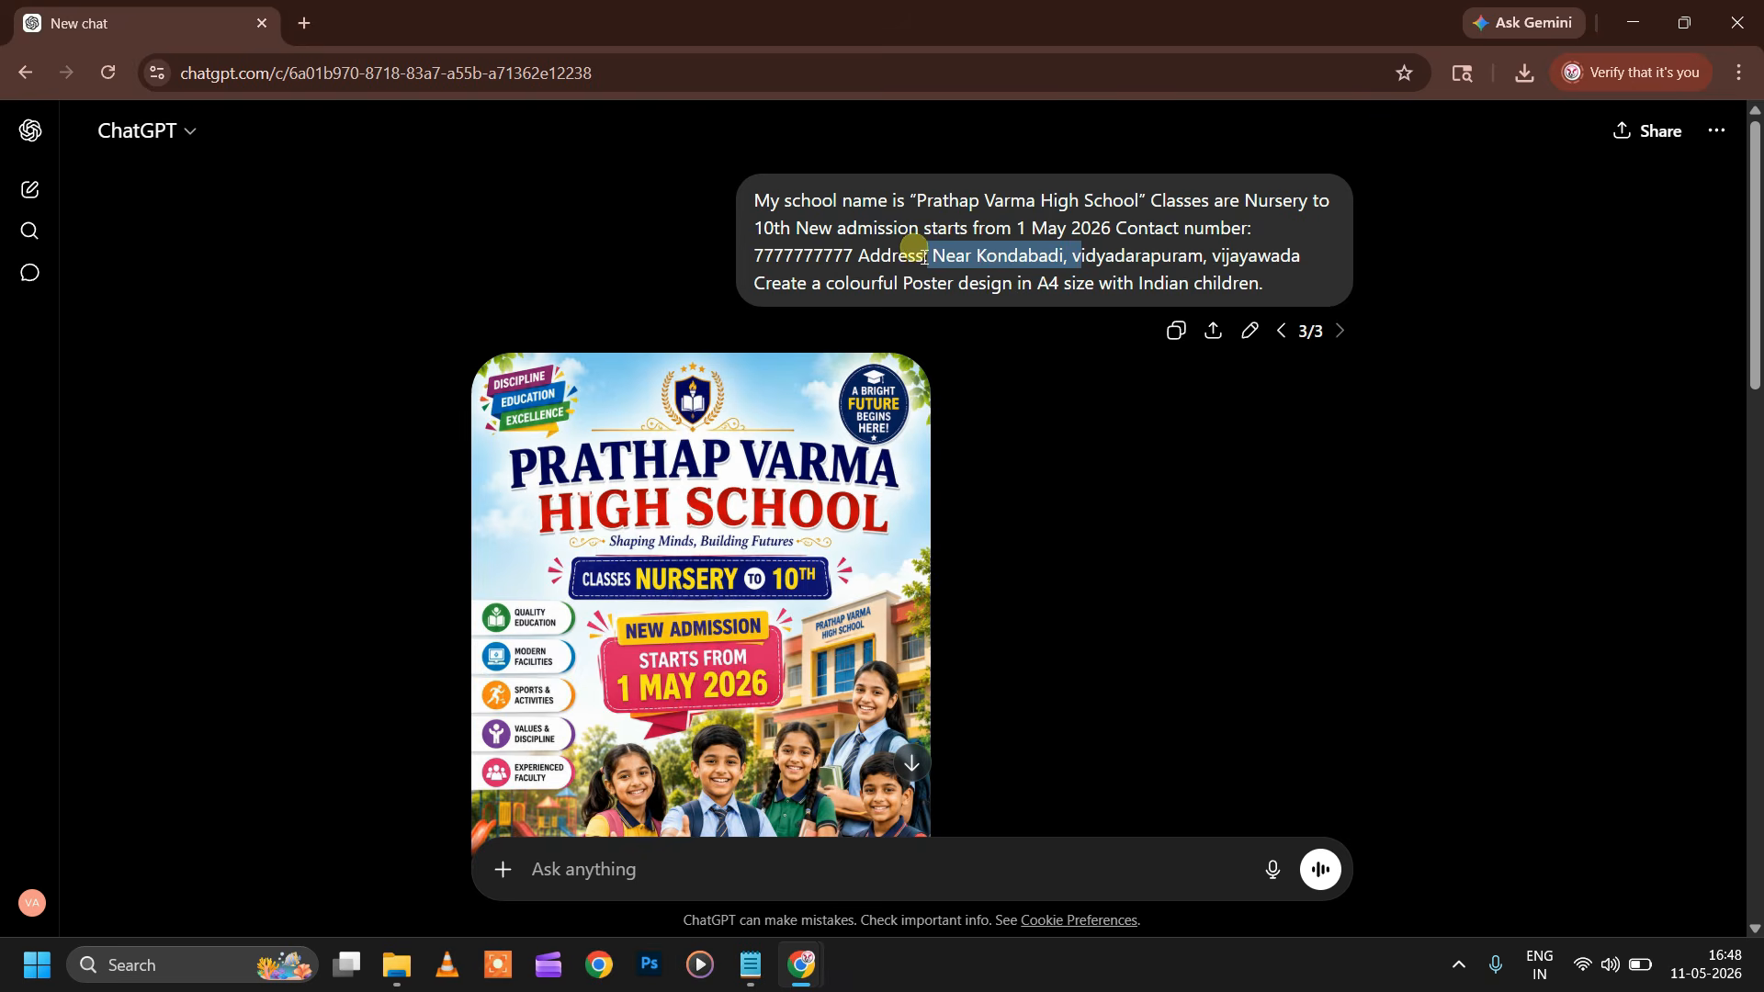
Step: Compare the girl admission poster with the uploaded boy reference poster and the earlier school poster details
{"action": "scroll", "coordinate": [882, 331], "scroll_direction": "down", "scroll_amount": 10}
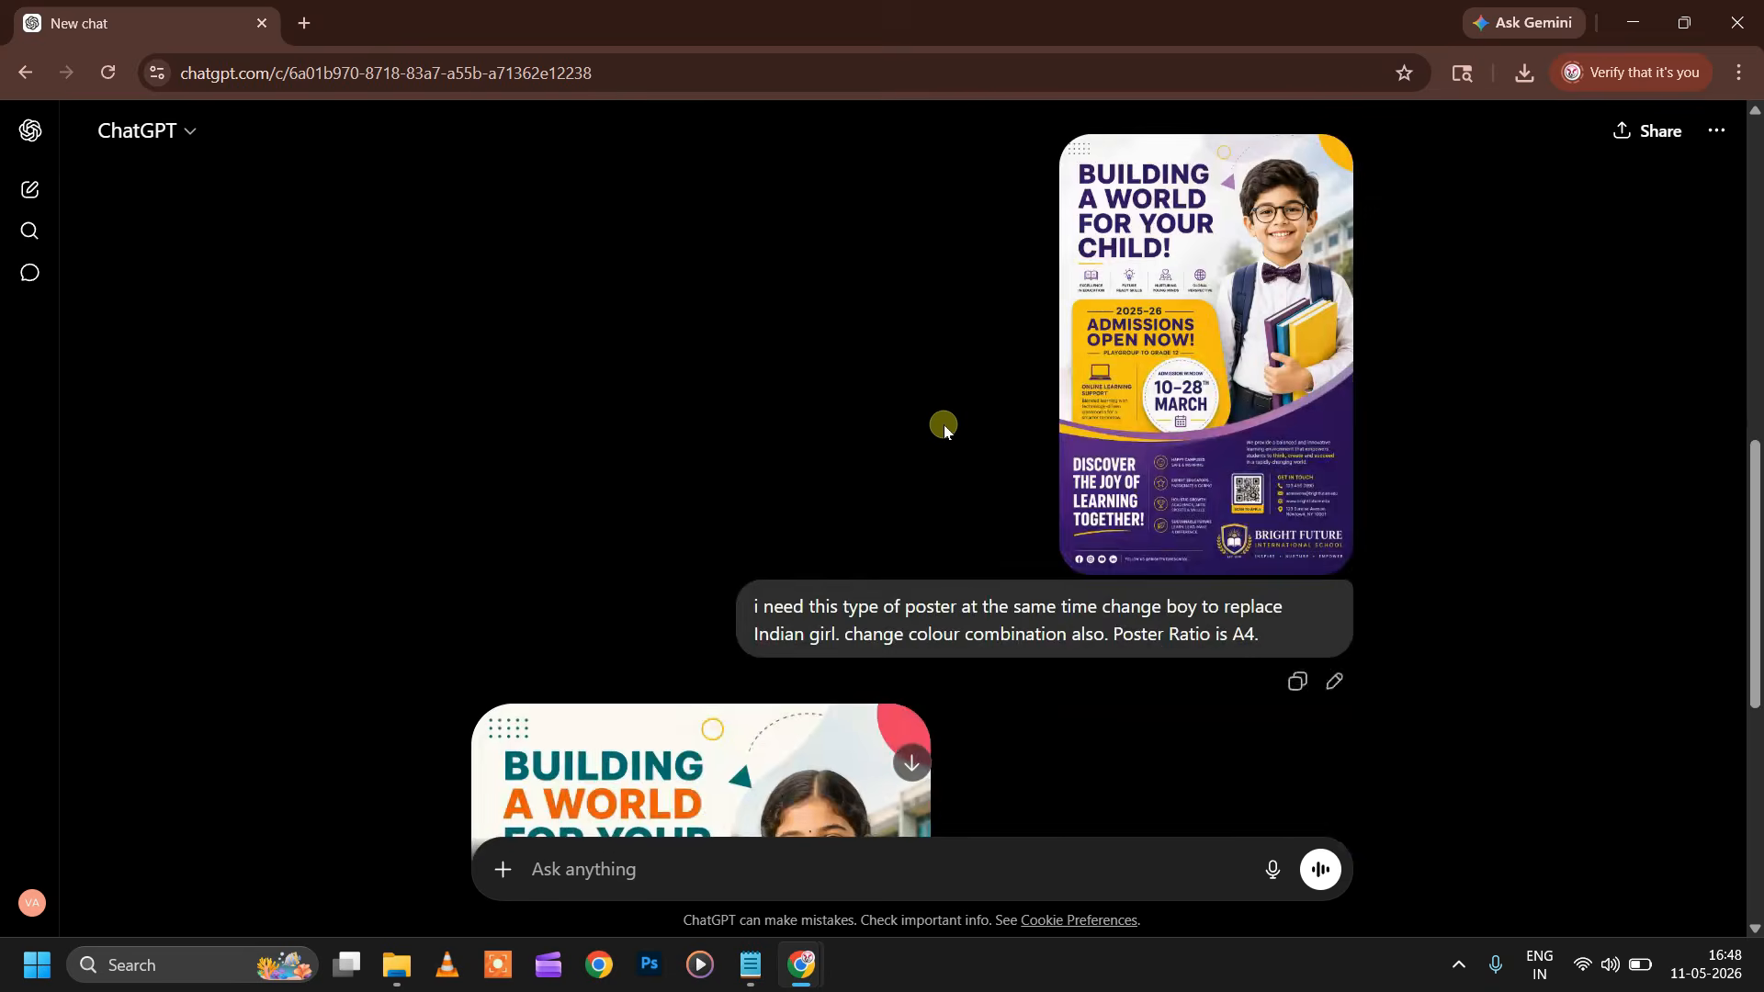
{"action": "scroll", "coordinate": [942, 425], "scroll_direction": "down", "scroll_amount": 4}
{"action": "scroll", "coordinate": [742, 590], "scroll_direction": "down", "scroll_amount": 2}
{"action": "scroll", "coordinate": [639, 666], "scroll_direction": "down", "scroll_amount": 1}
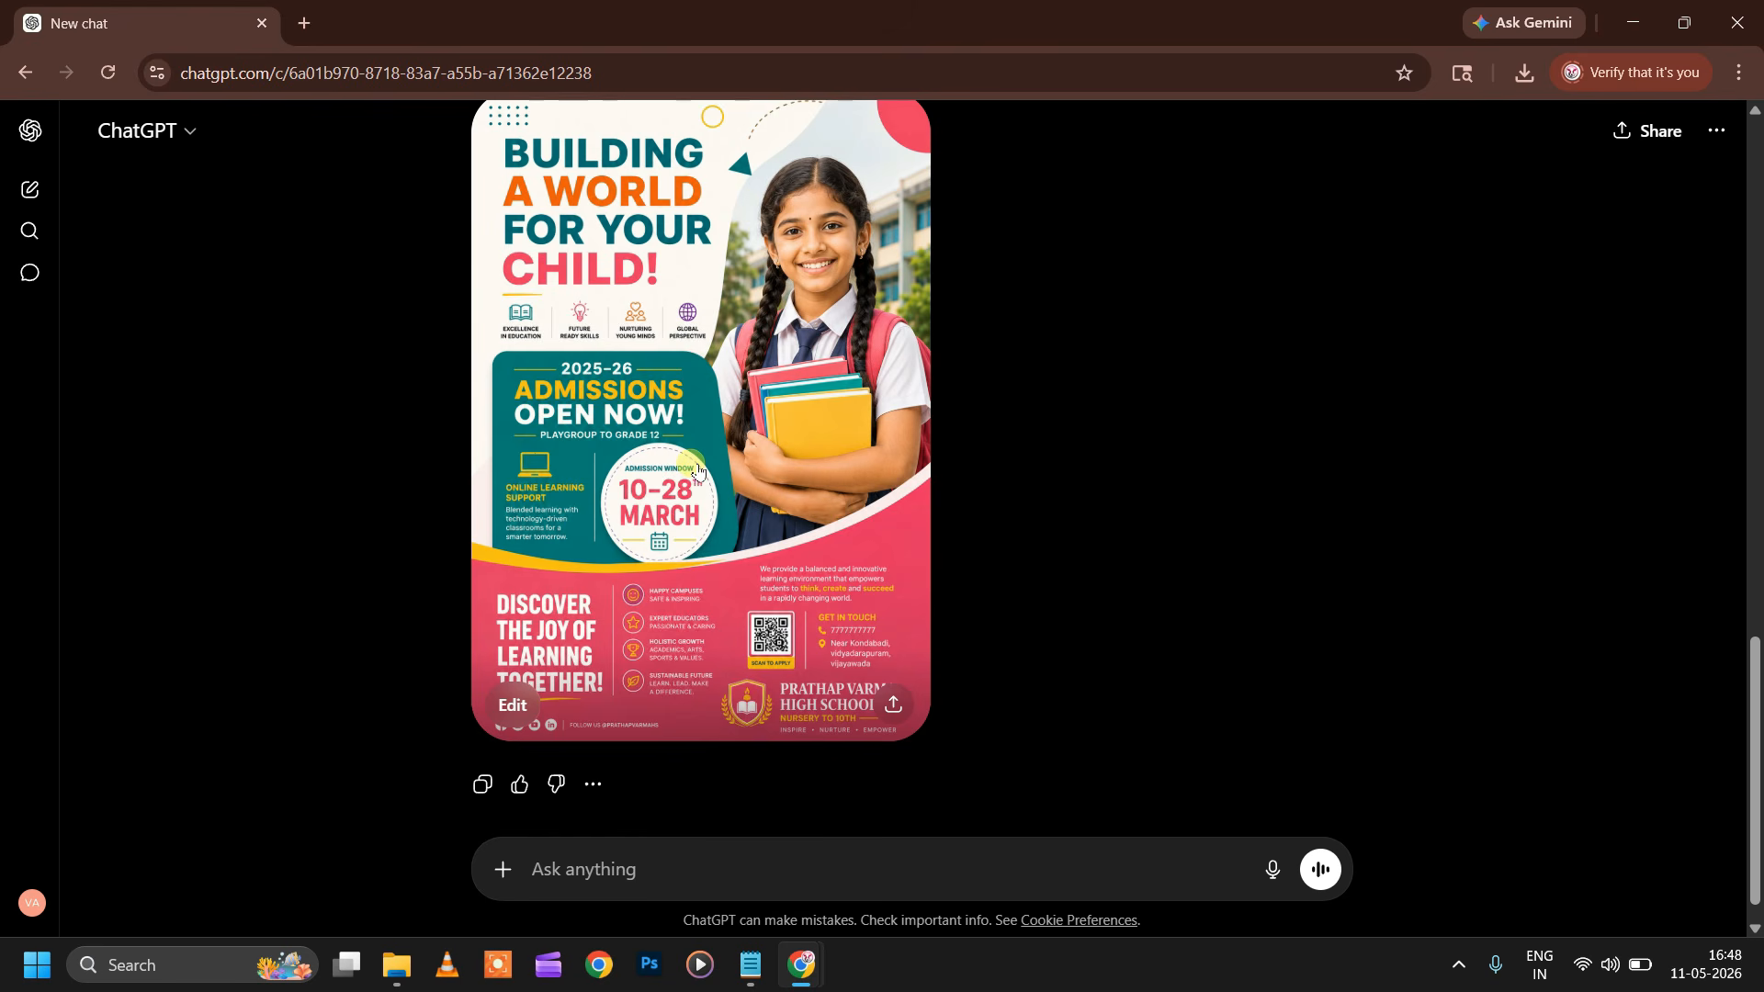
{"action": "scroll", "coordinate": [698, 470], "scroll_direction": "up", "scroll_amount": 3}
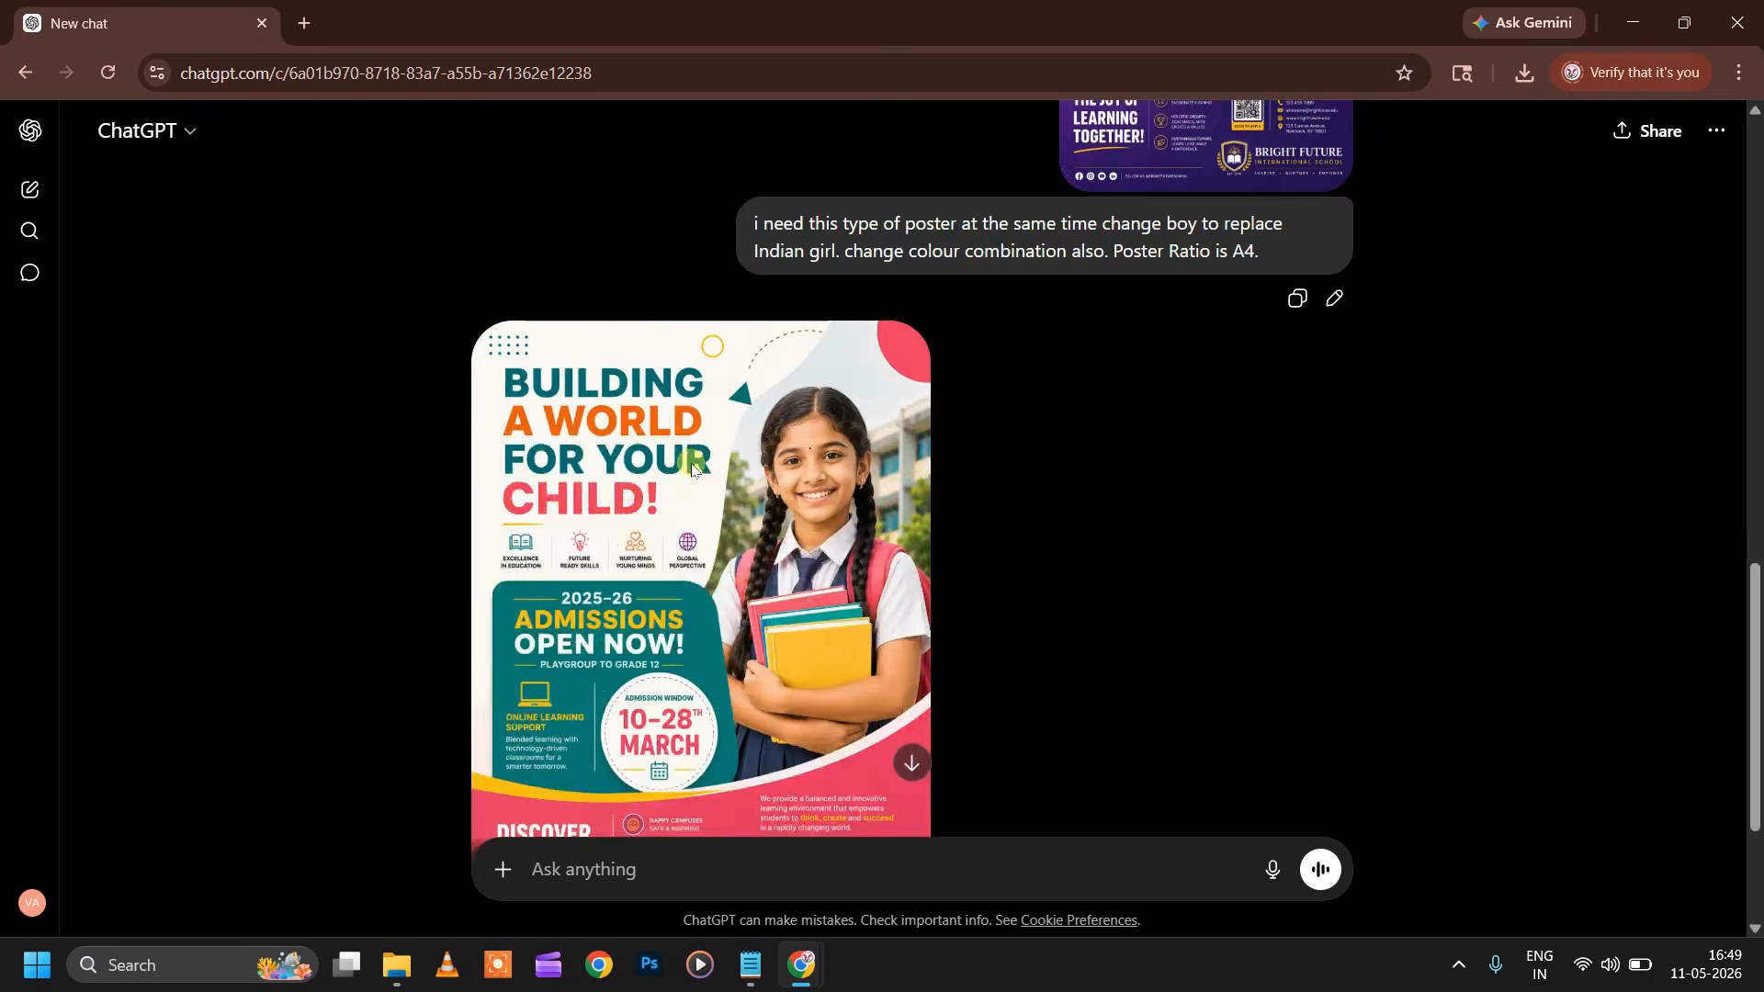
{"action": "scroll", "coordinate": [698, 470], "scroll_direction": "down", "scroll_amount": 3}
{"action": "scroll", "coordinate": [1048, 508], "scroll_direction": "up", "scroll_amount": 10}
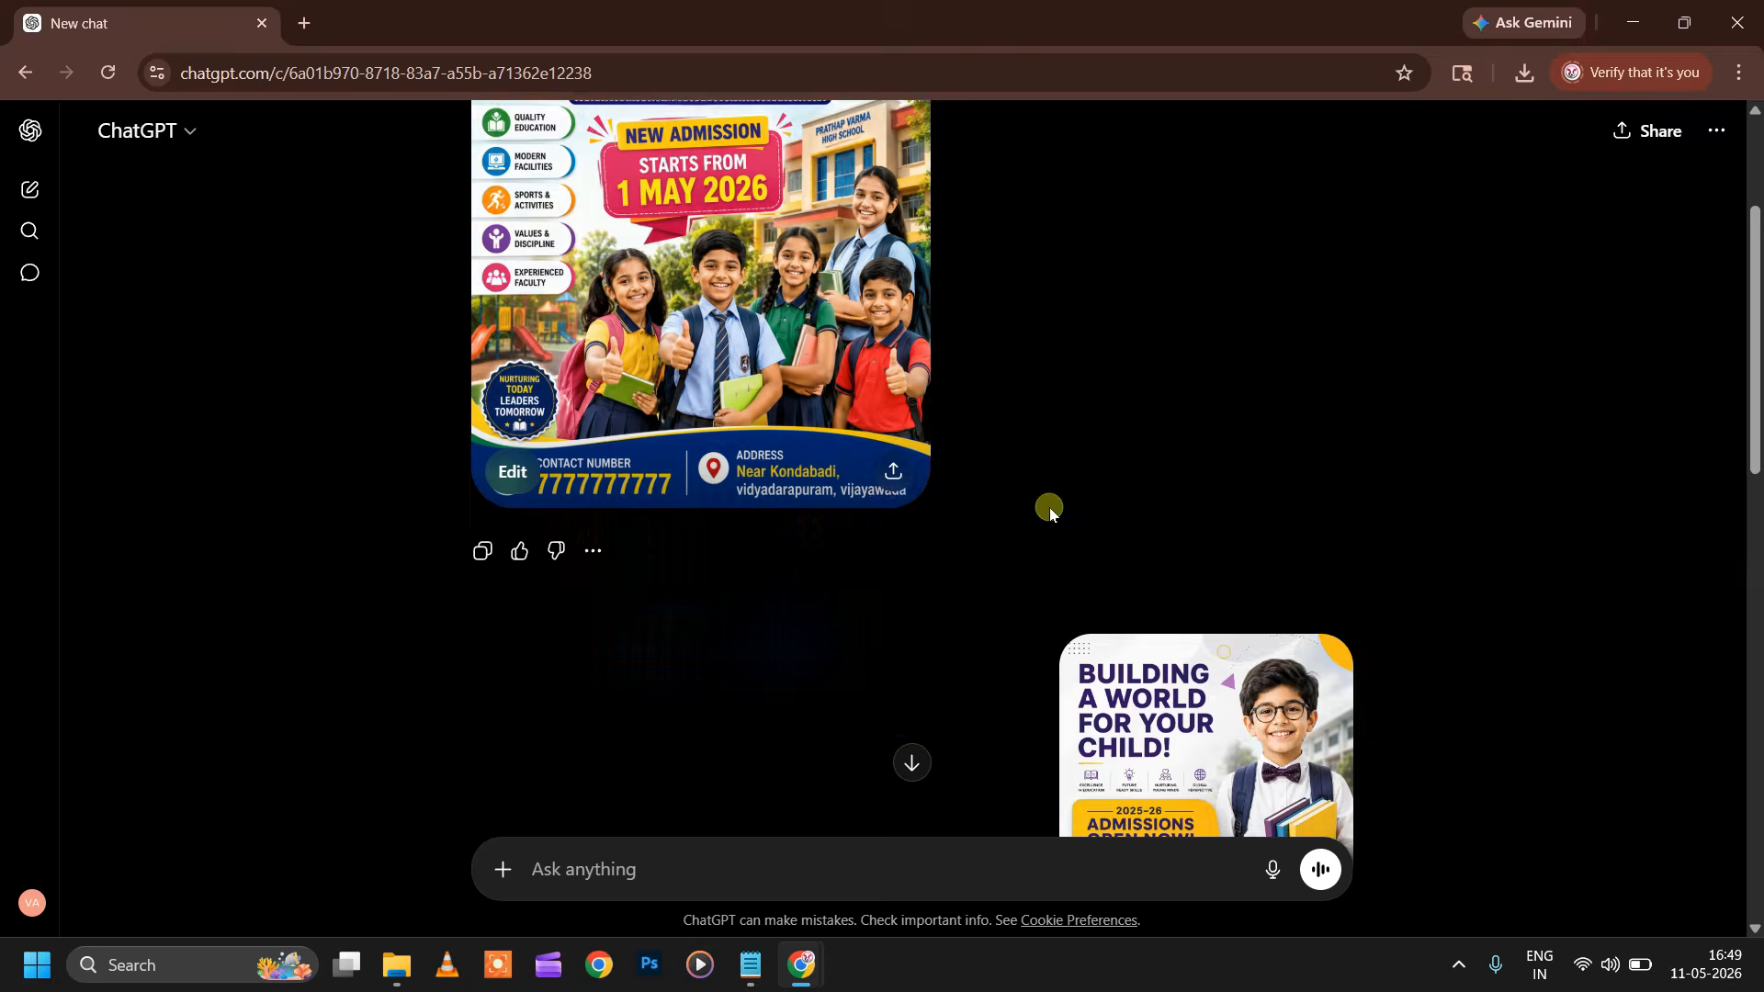
{"action": "scroll", "coordinate": [1047, 508], "scroll_direction": "up", "scroll_amount": 3}
{"action": "scroll", "coordinate": [719, 363], "scroll_direction": "down", "scroll_amount": 10}
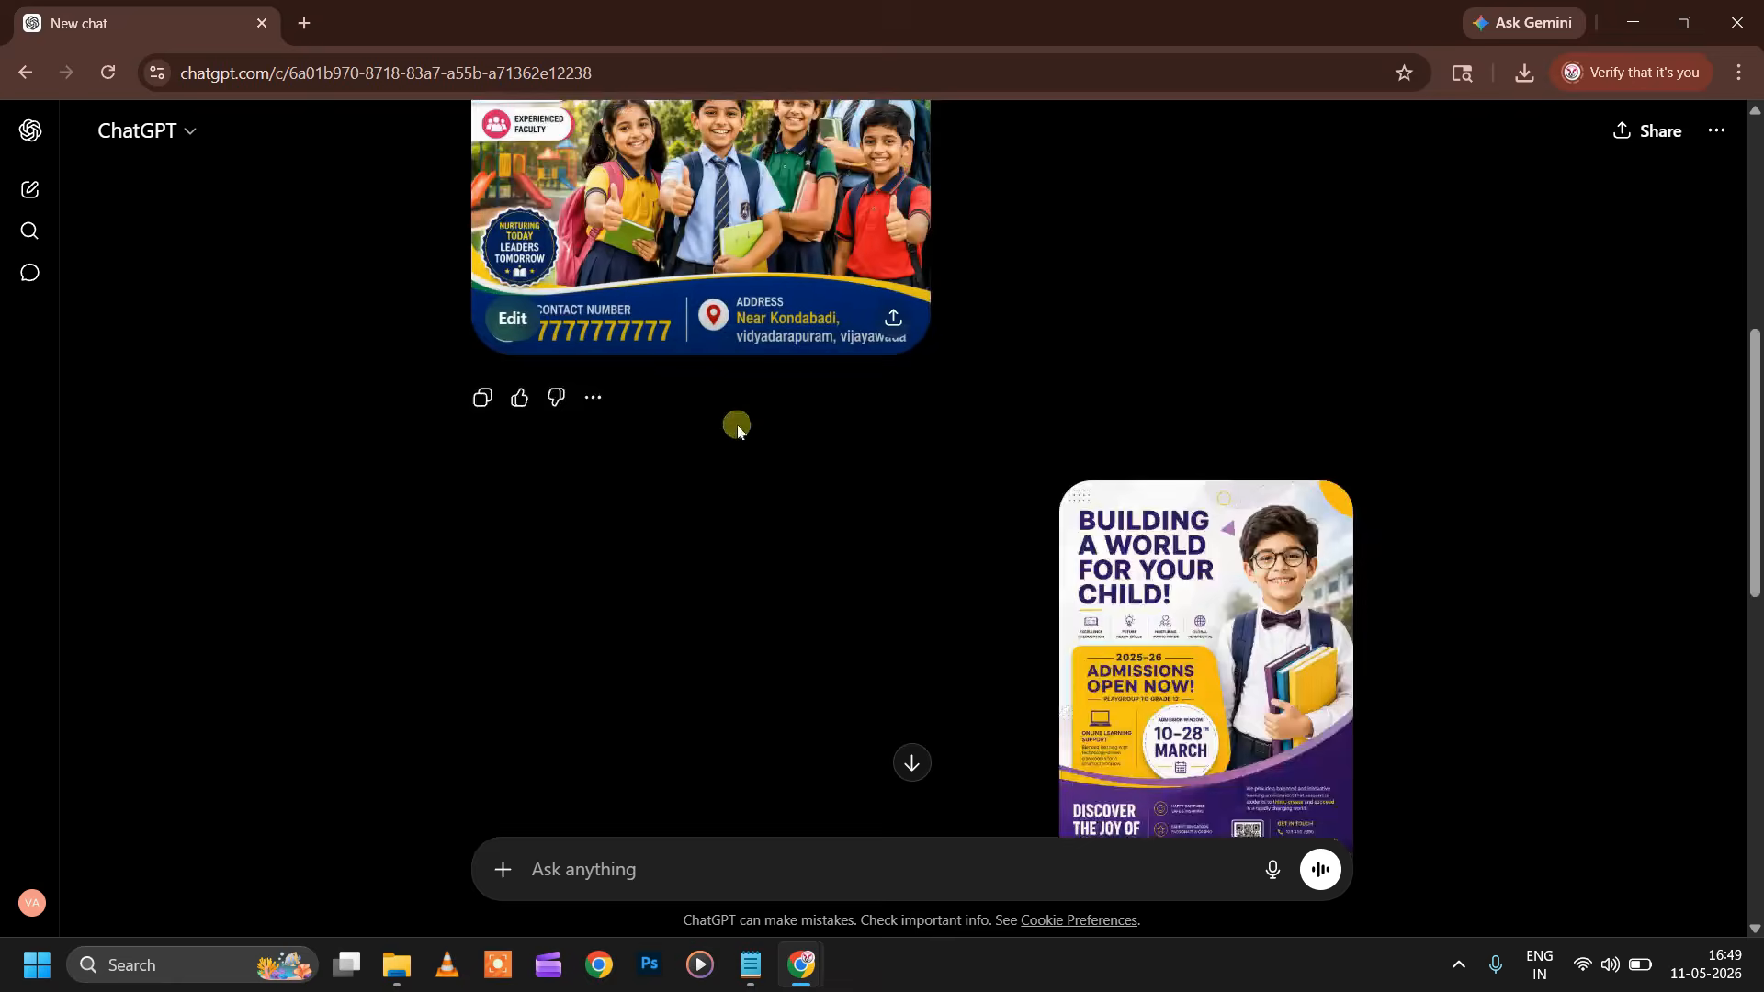
{"action": "left_click", "coordinate": [733, 620]}
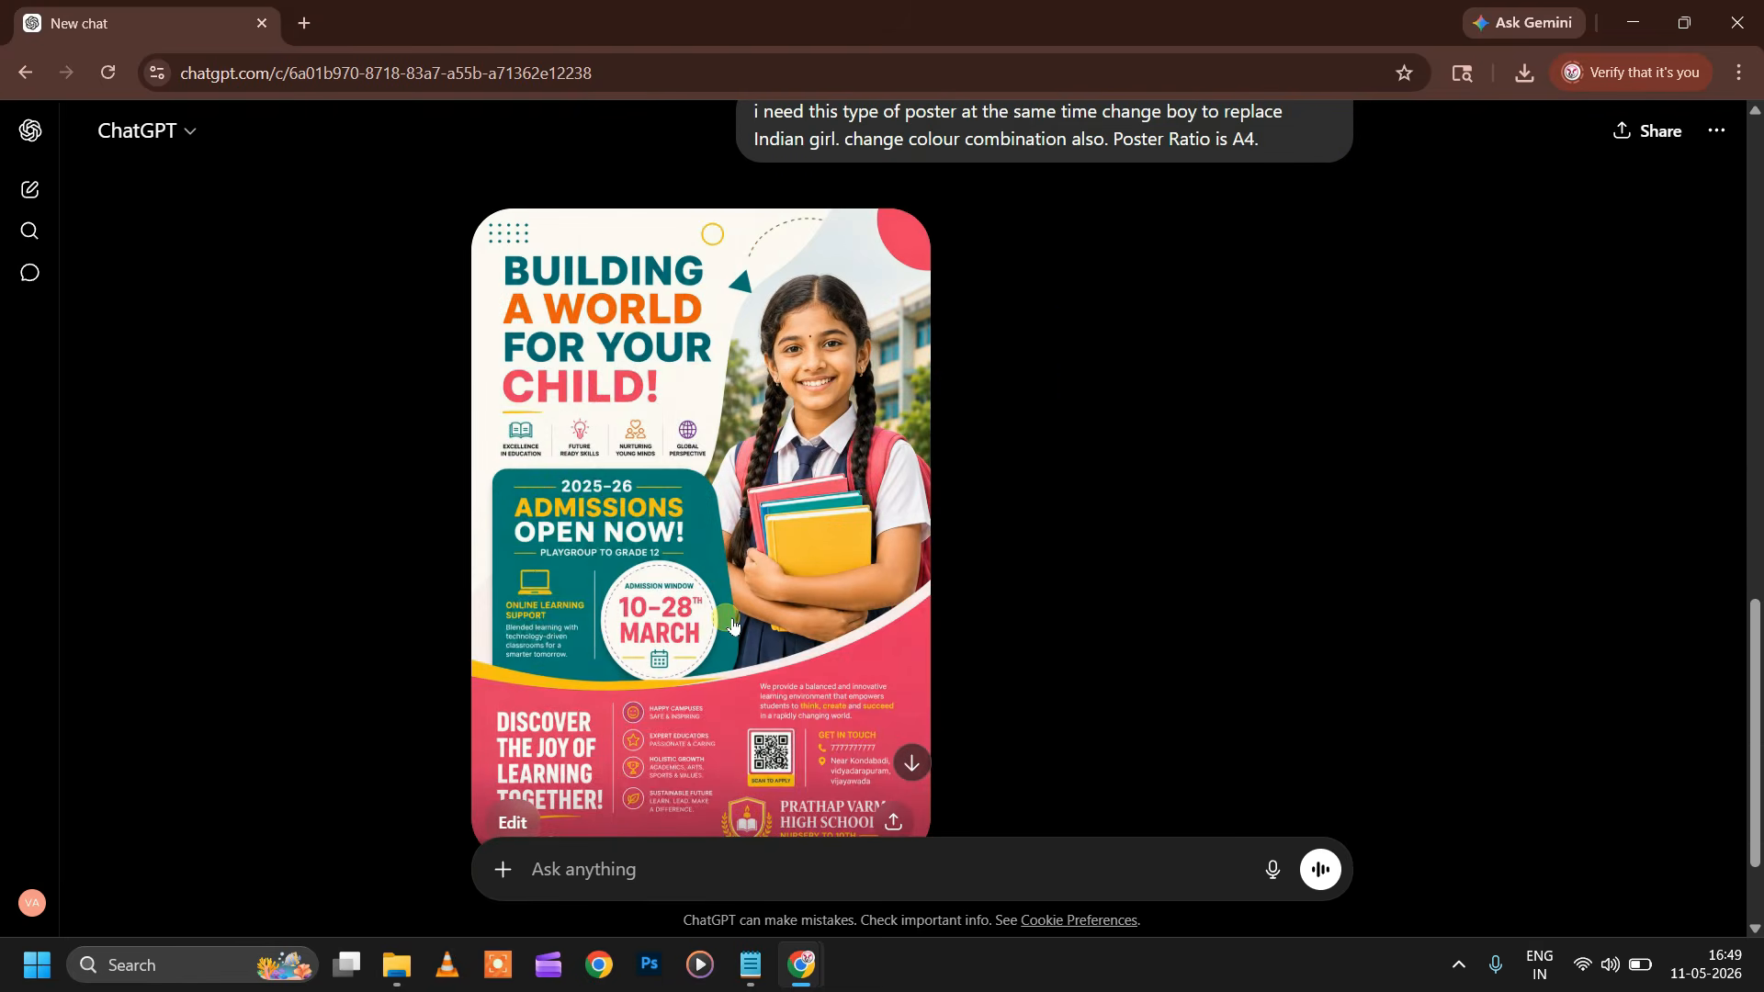
{"action": "key", "text": "Escape"}
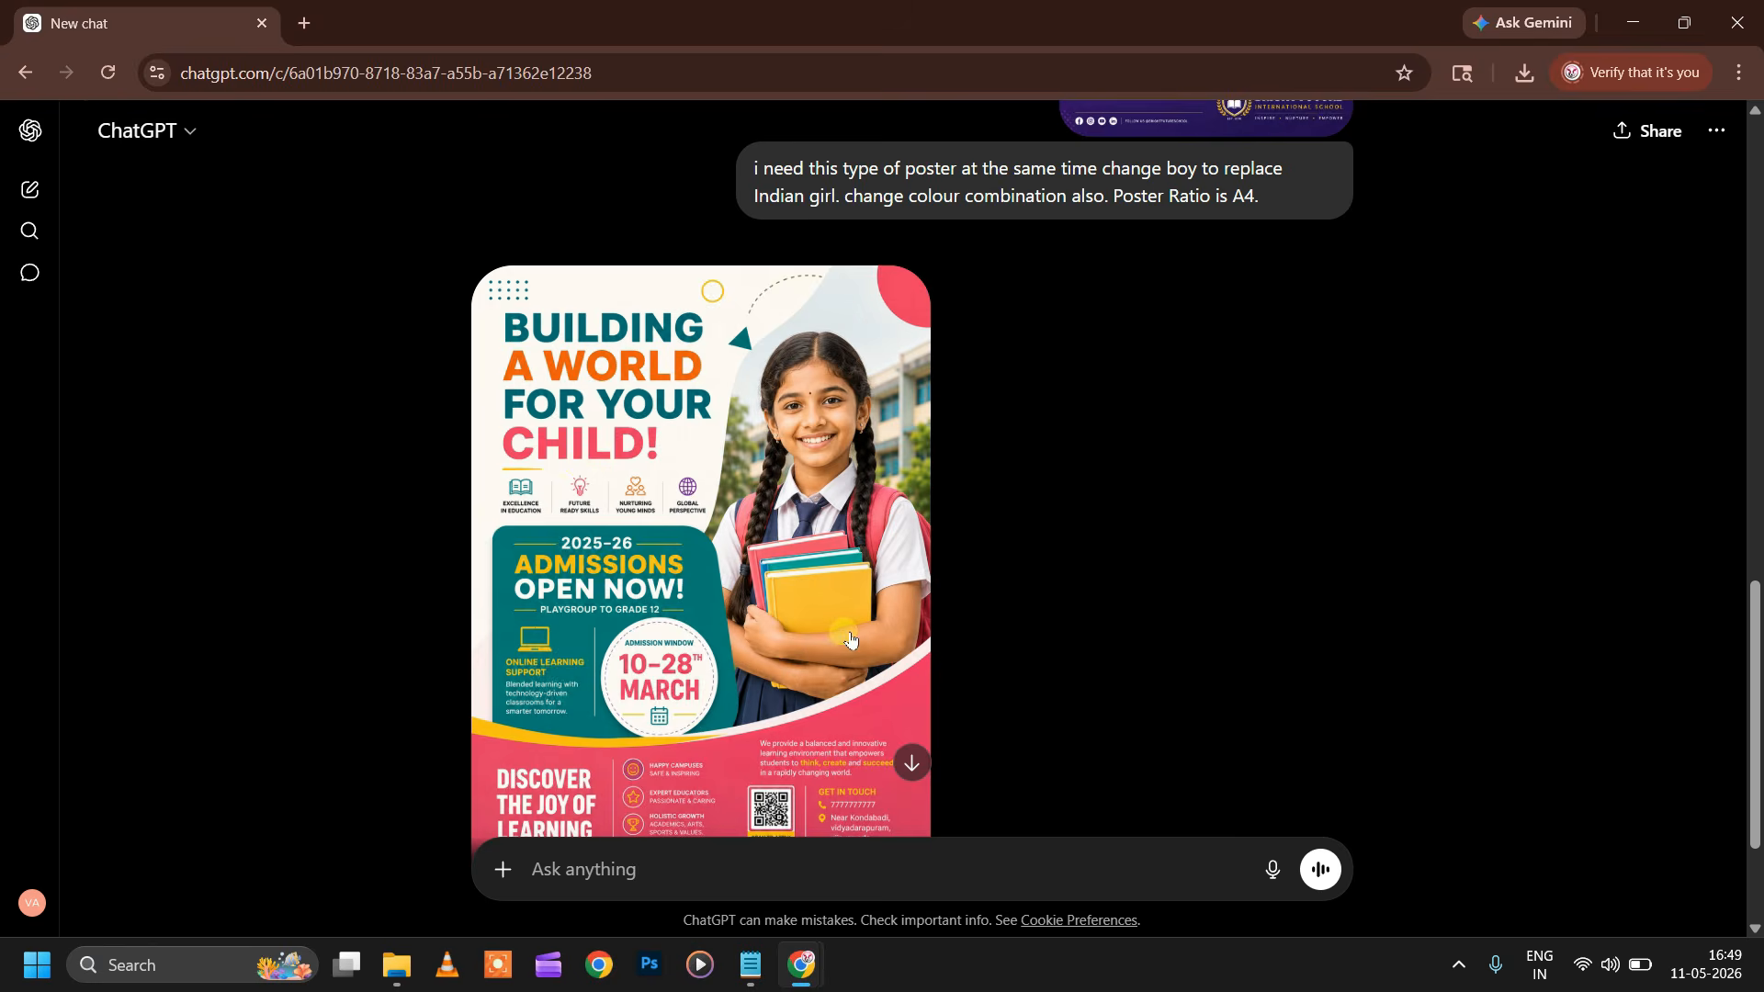
Step: Download the generated girl admission poster and examine it enlarged in the image viewer
{"action": "scroll", "coordinate": [838, 642], "scroll_direction": "down", "scroll_amount": 2}
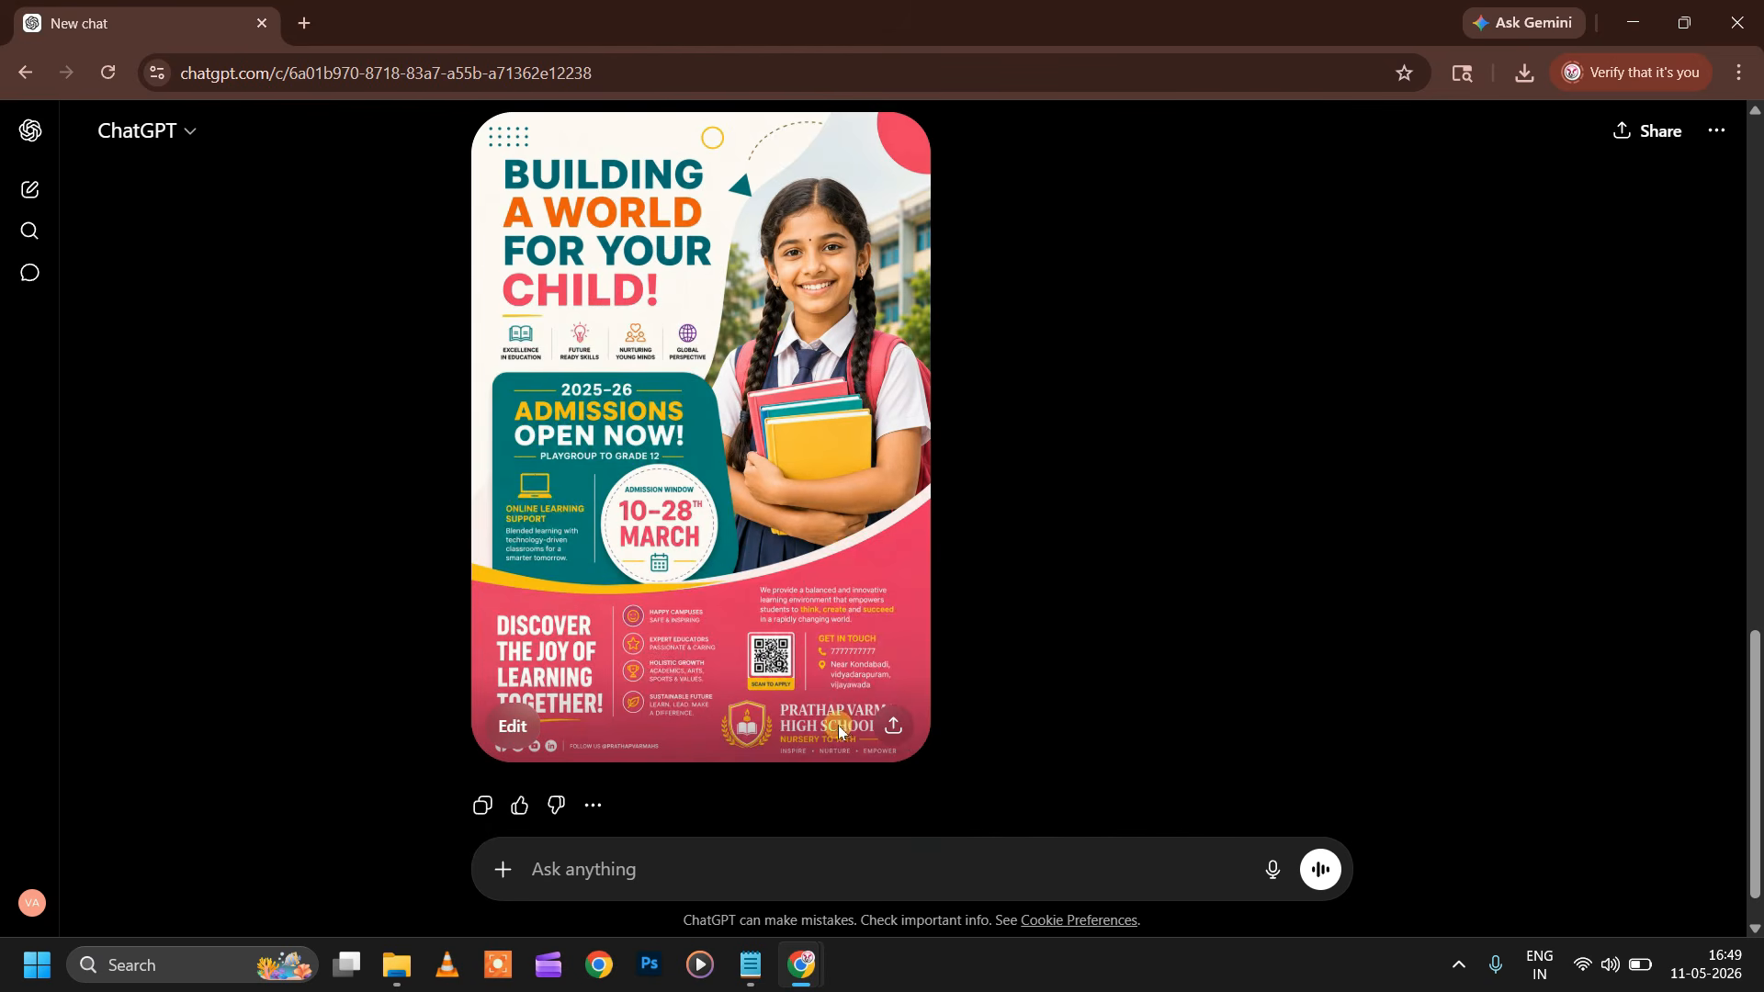
{"action": "left_click", "coordinate": [898, 727]}
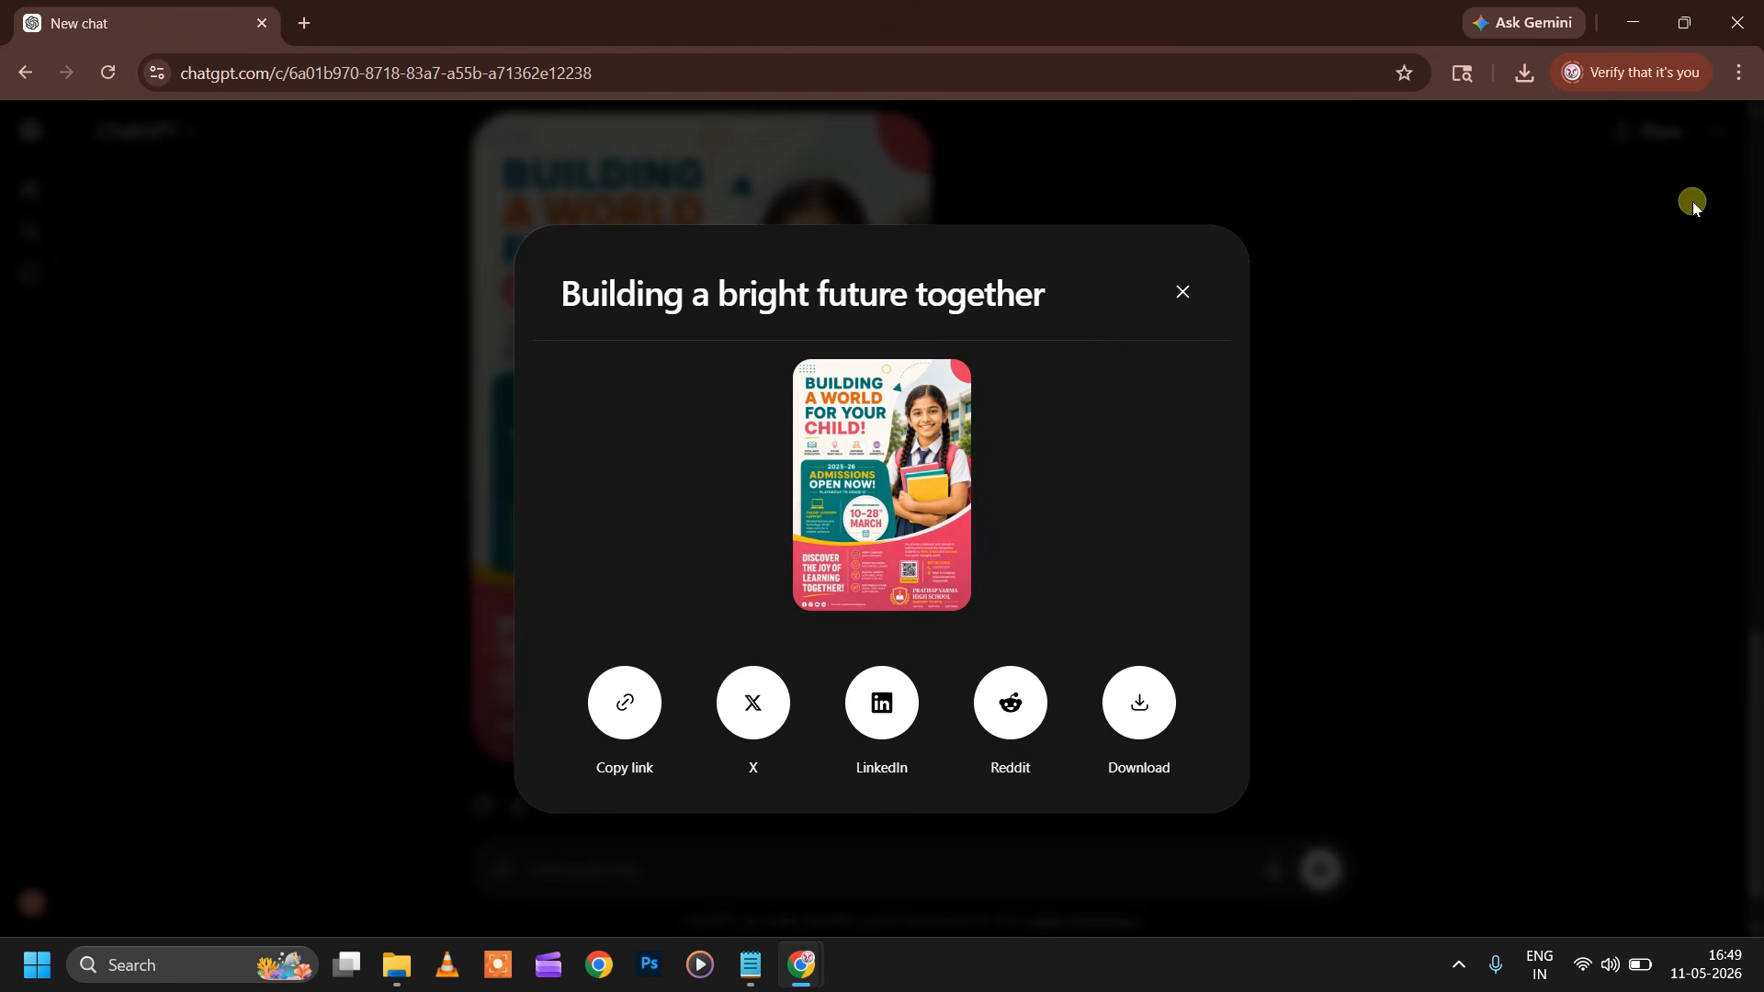
{"action": "left_click", "coordinate": [1305, 138]}
{"action": "scroll", "coordinate": [1068, 496], "scroll_direction": "down", "scroll_amount": 2}
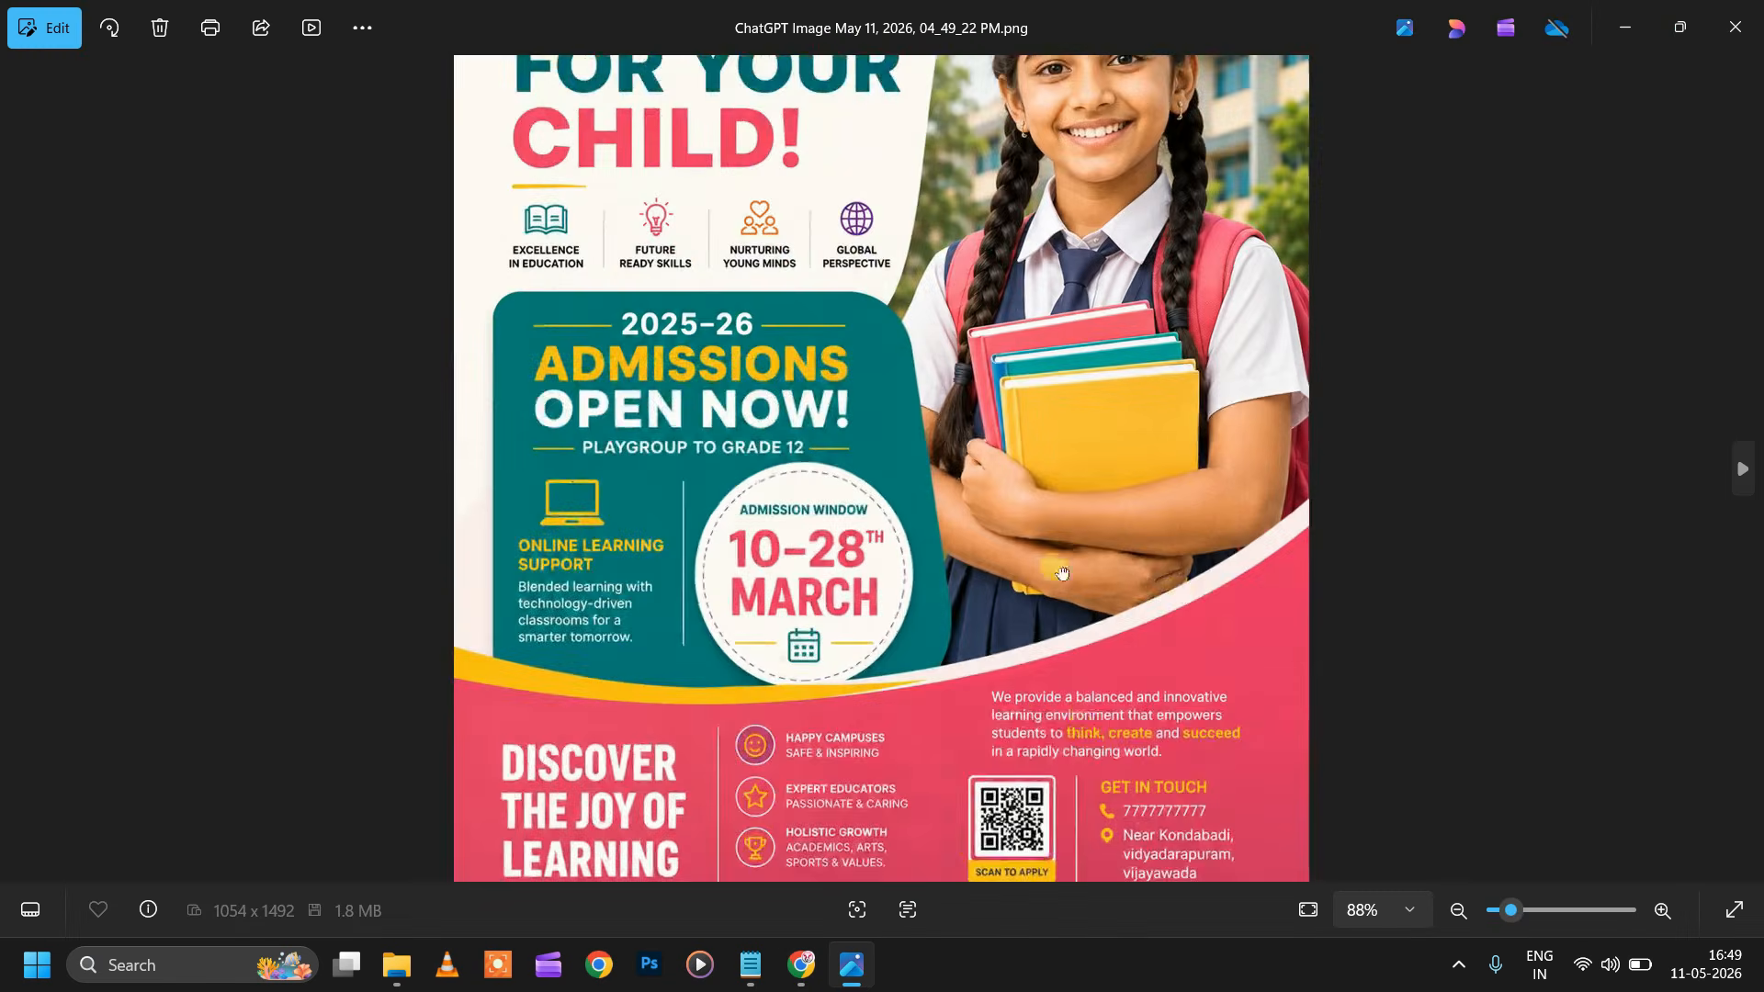
{"action": "scroll", "coordinate": [1162, 666], "scroll_direction": "up", "scroll_amount": 3}
{"action": "scroll", "coordinate": [1162, 666], "scroll_direction": "down", "scroll_amount": 1}
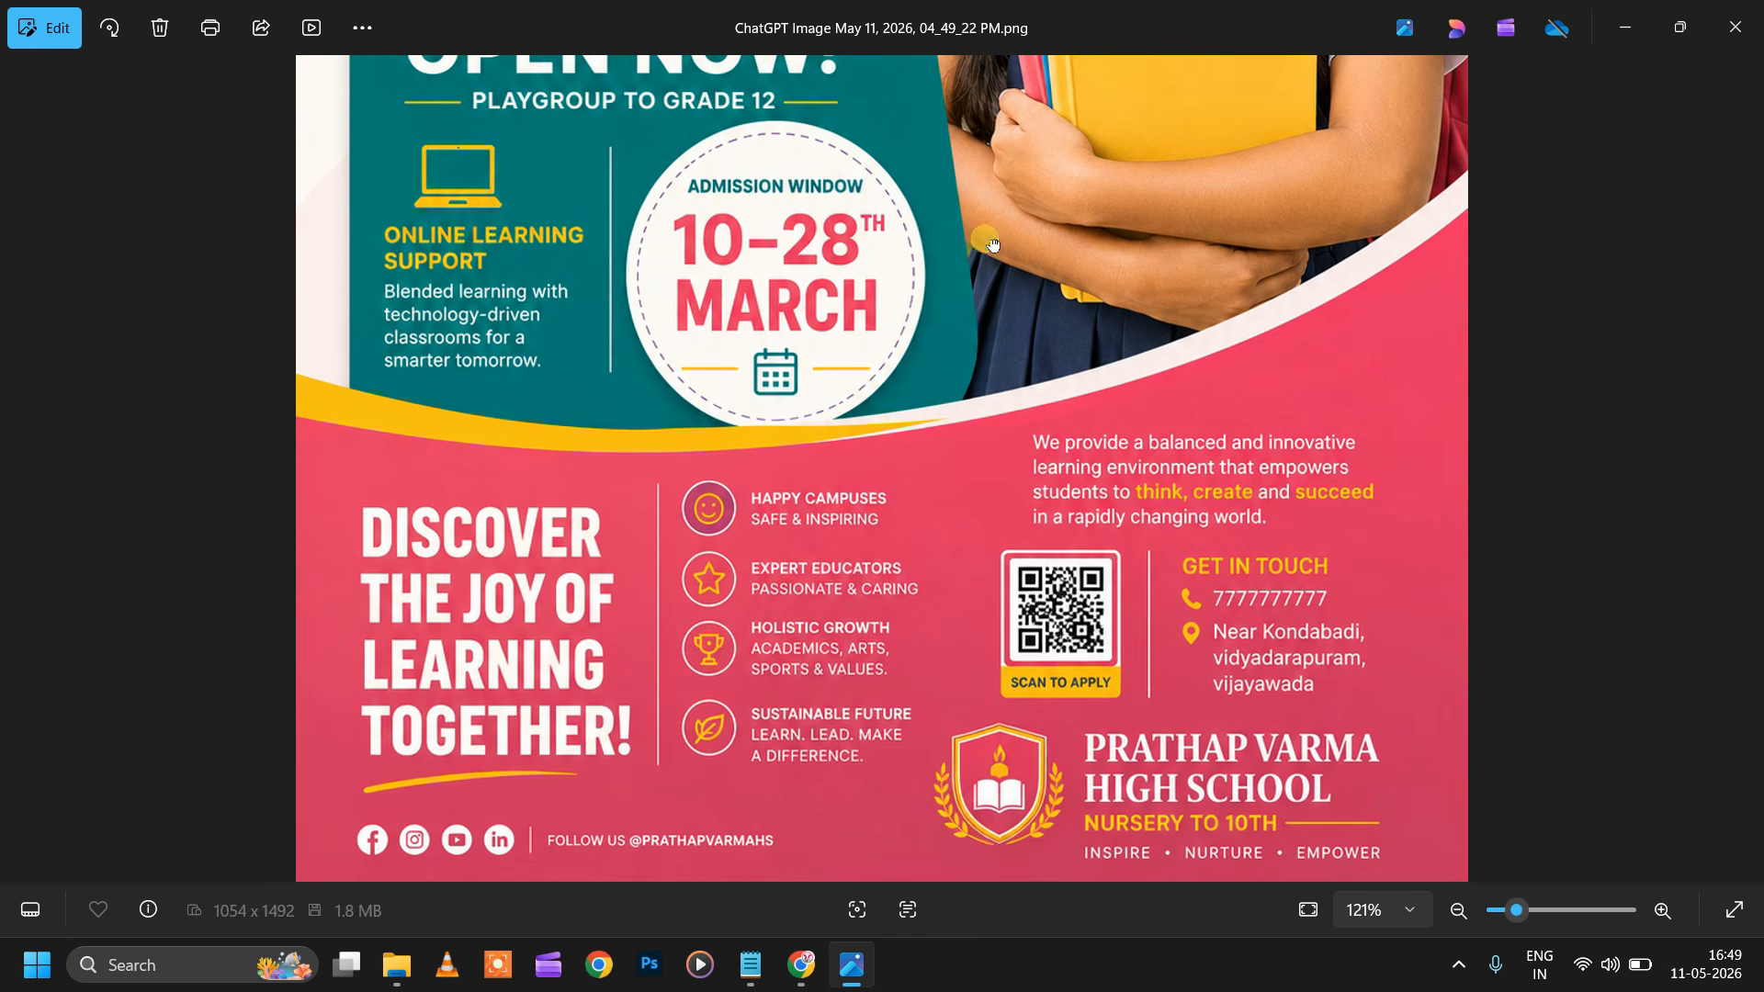
{"action": "left_click_drag", "start_coordinate": [927, 356], "coordinate": [916, 516]}
{"action": "key", "text": "alt+F4"}
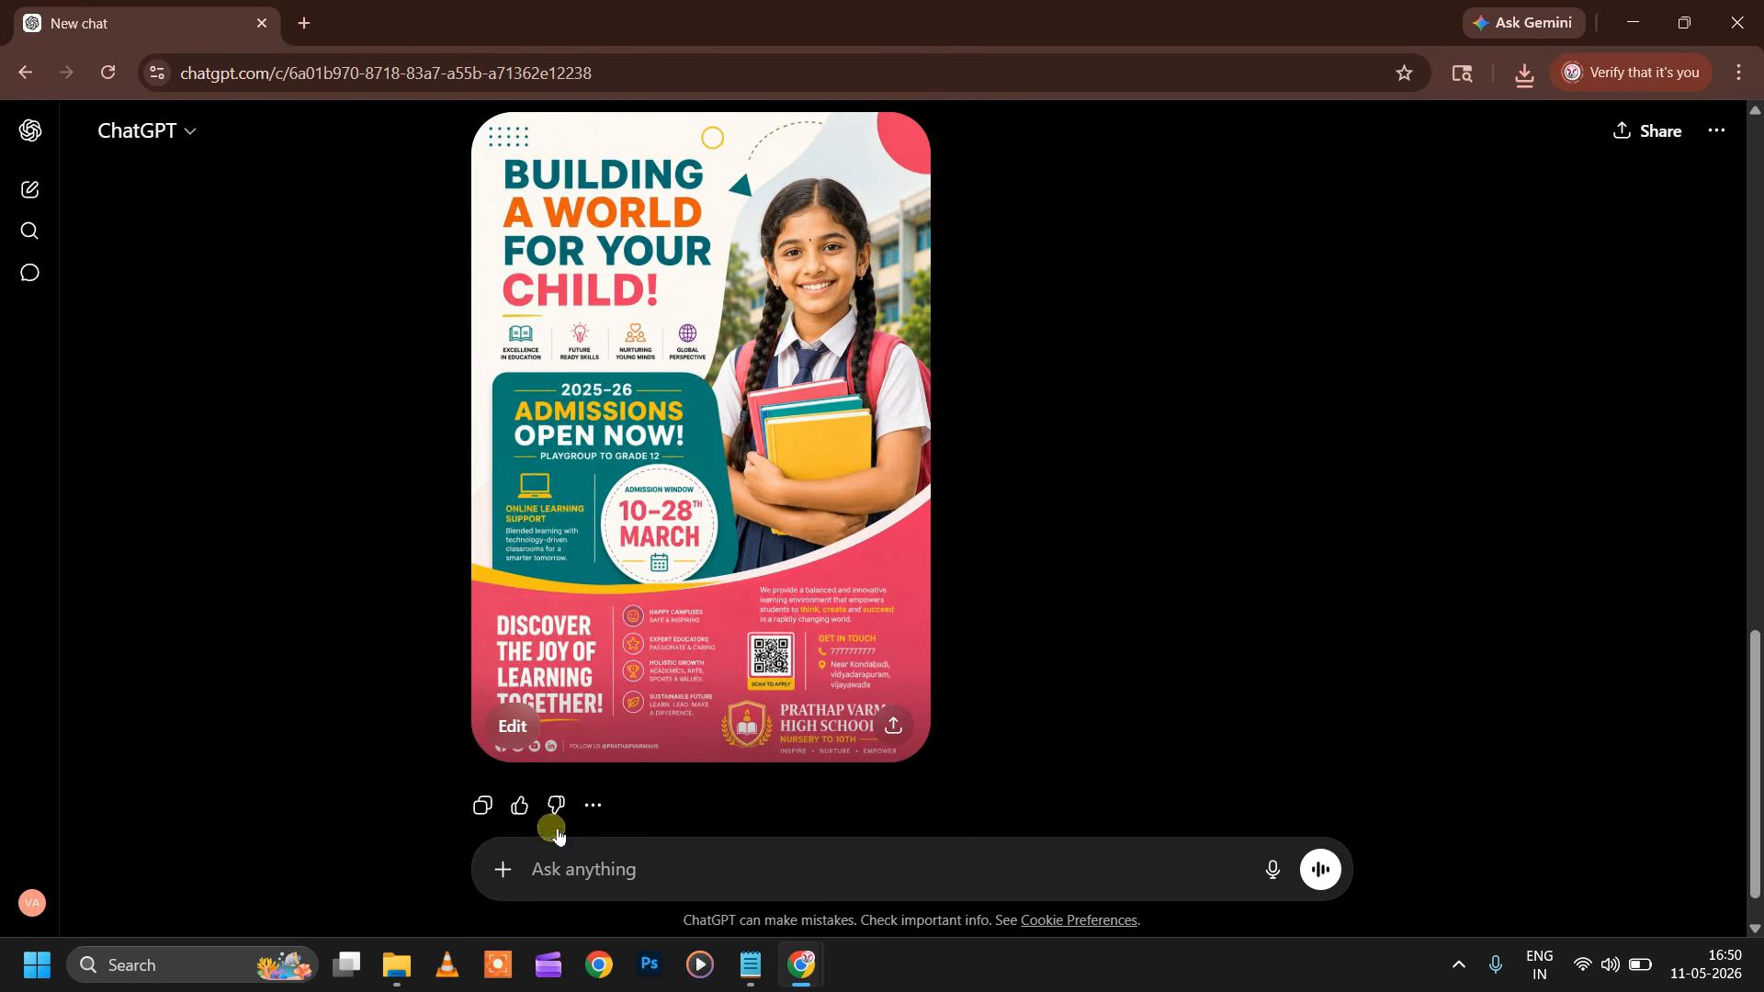
Step: Preview "ChatGPT Image May 11, 2026, 11_19_57 AM.png" from Downloads and attach it to the ChatGPT chat
{"action": "left_click", "coordinate": [430, 966]}
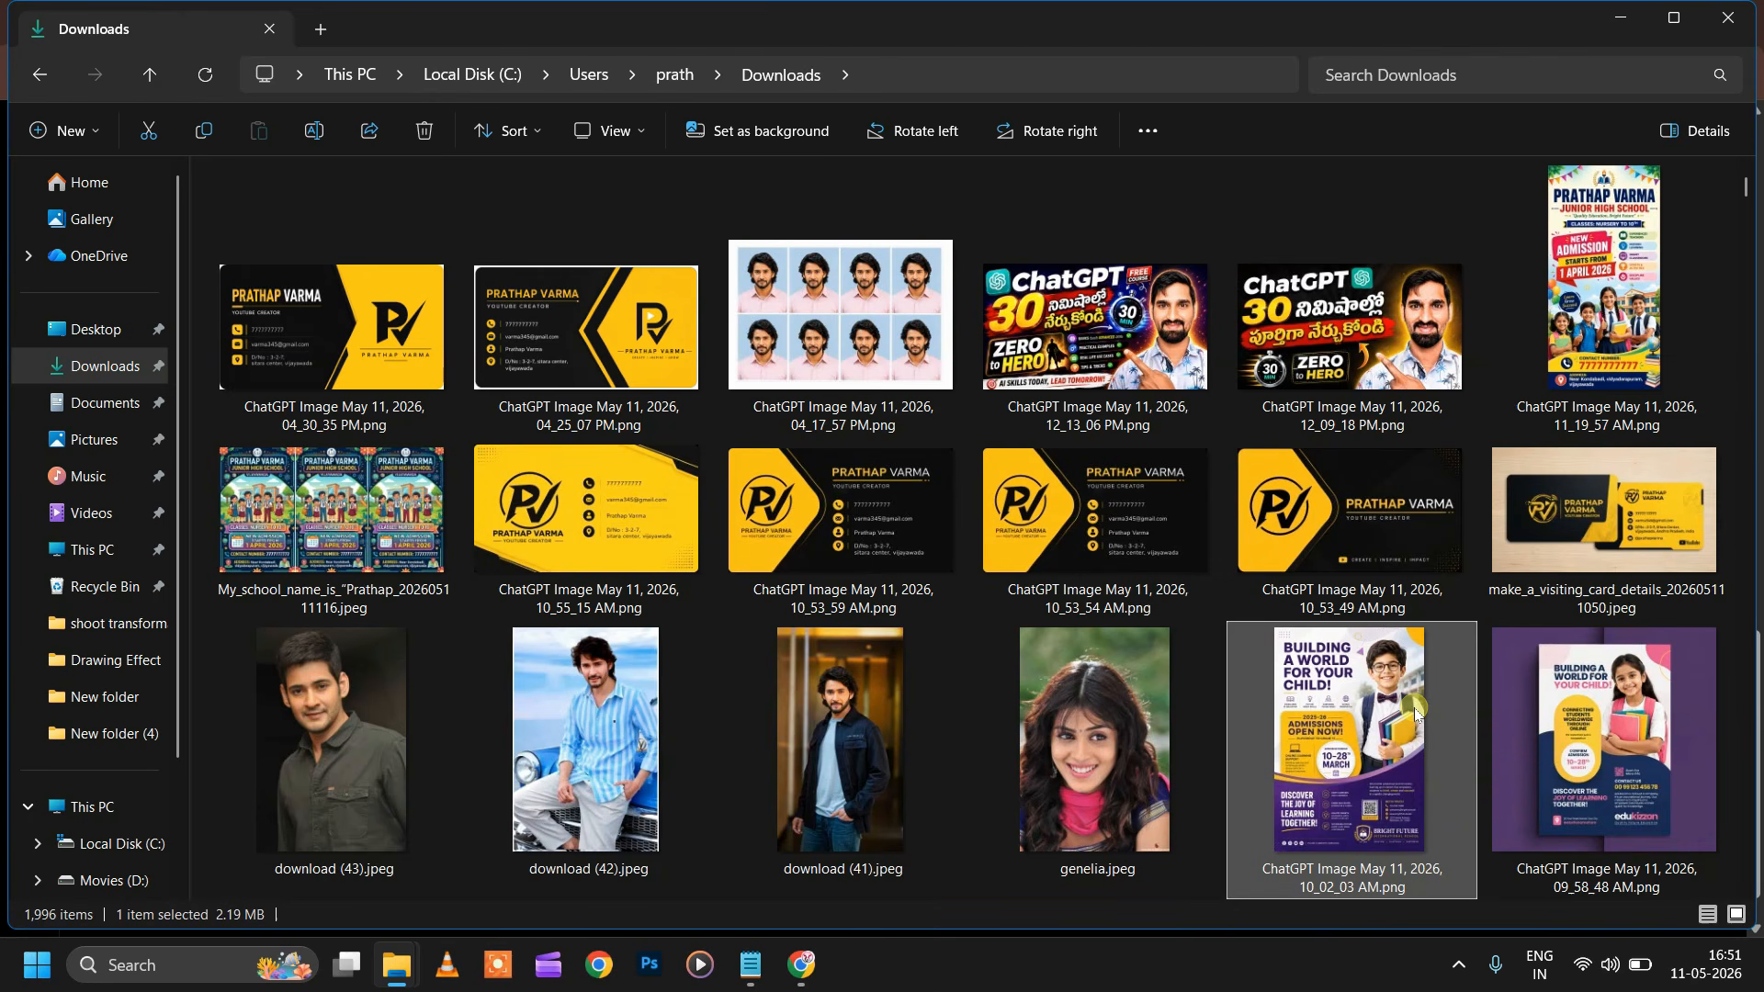
{"action": "key", "text": "Return"}
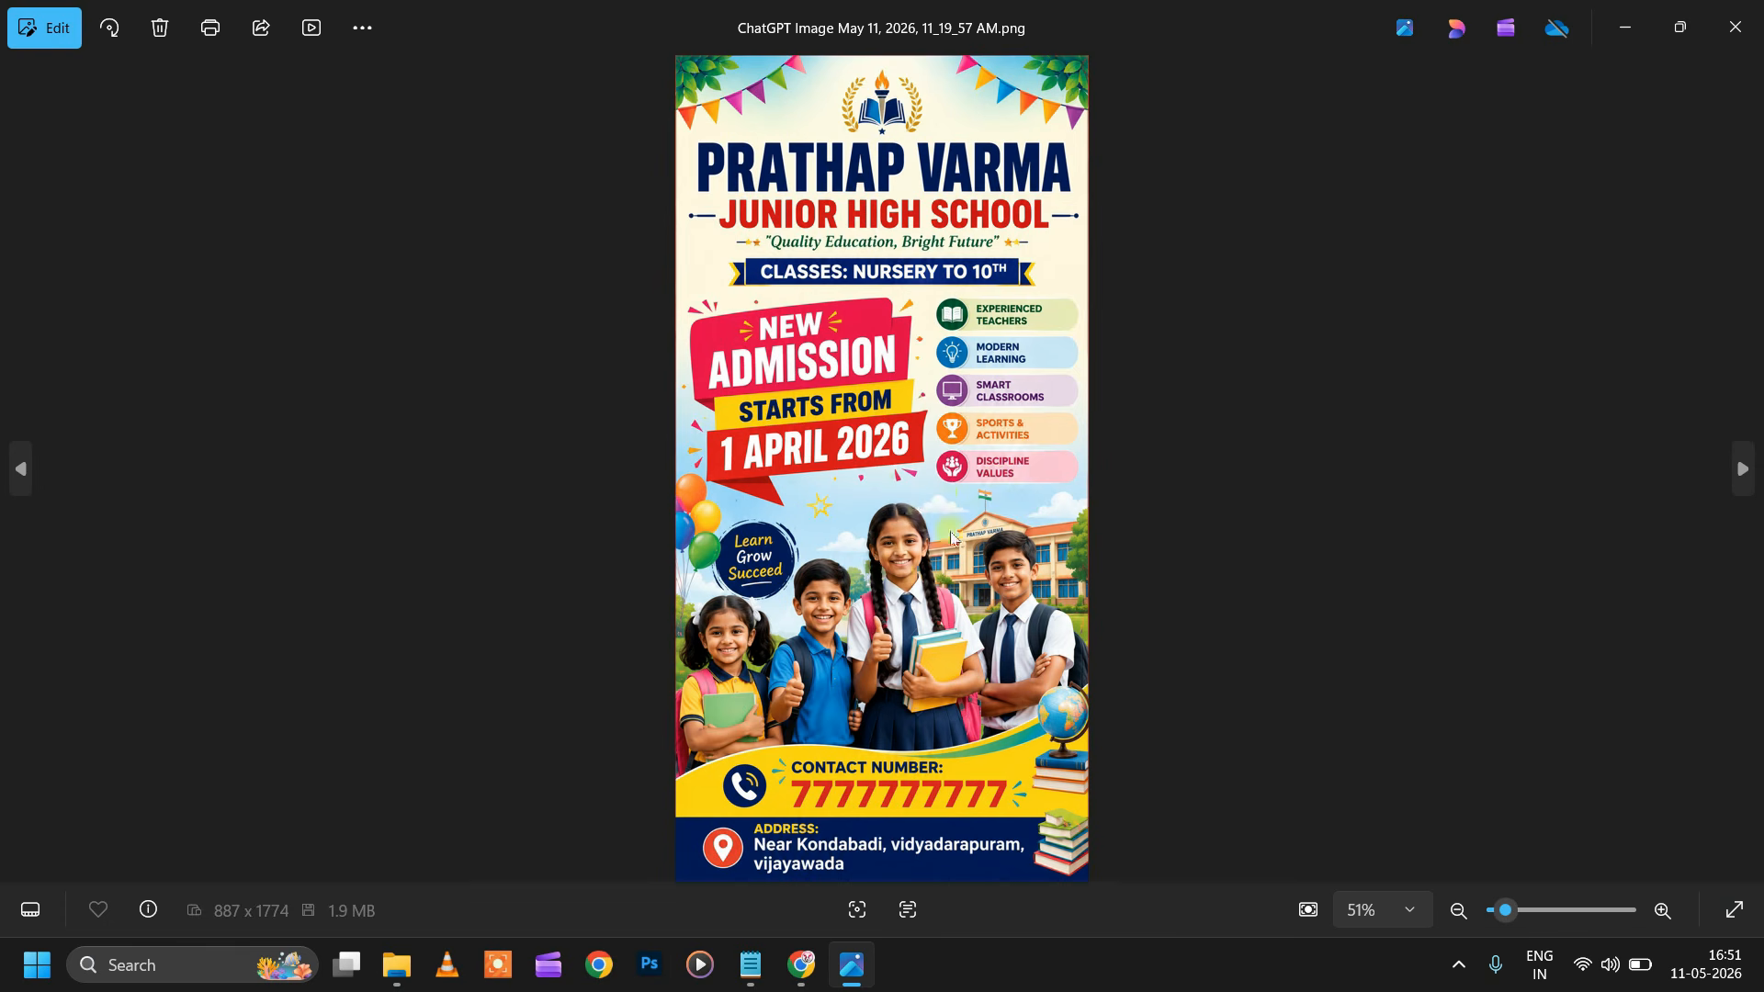
{"action": "left_click", "coordinate": [1735, 28]}
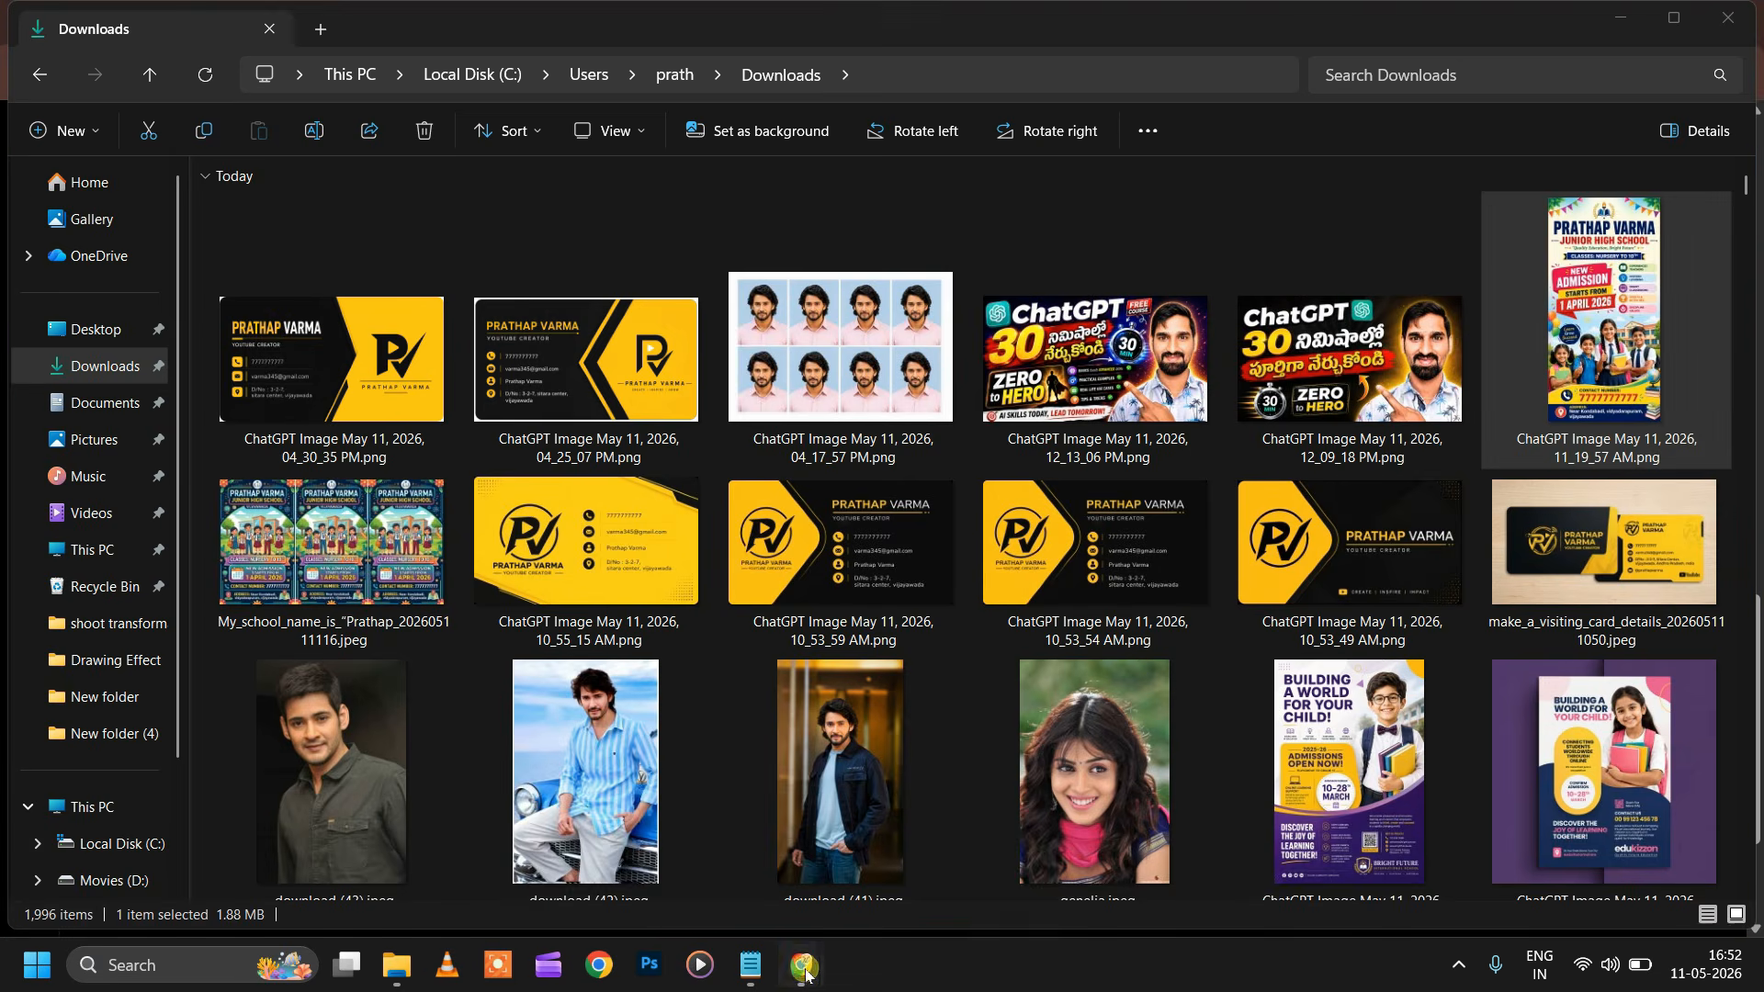
{"action": "mouse_move", "coordinate": [803, 969]}
{"action": "left_click", "coordinate": [874, 871]}
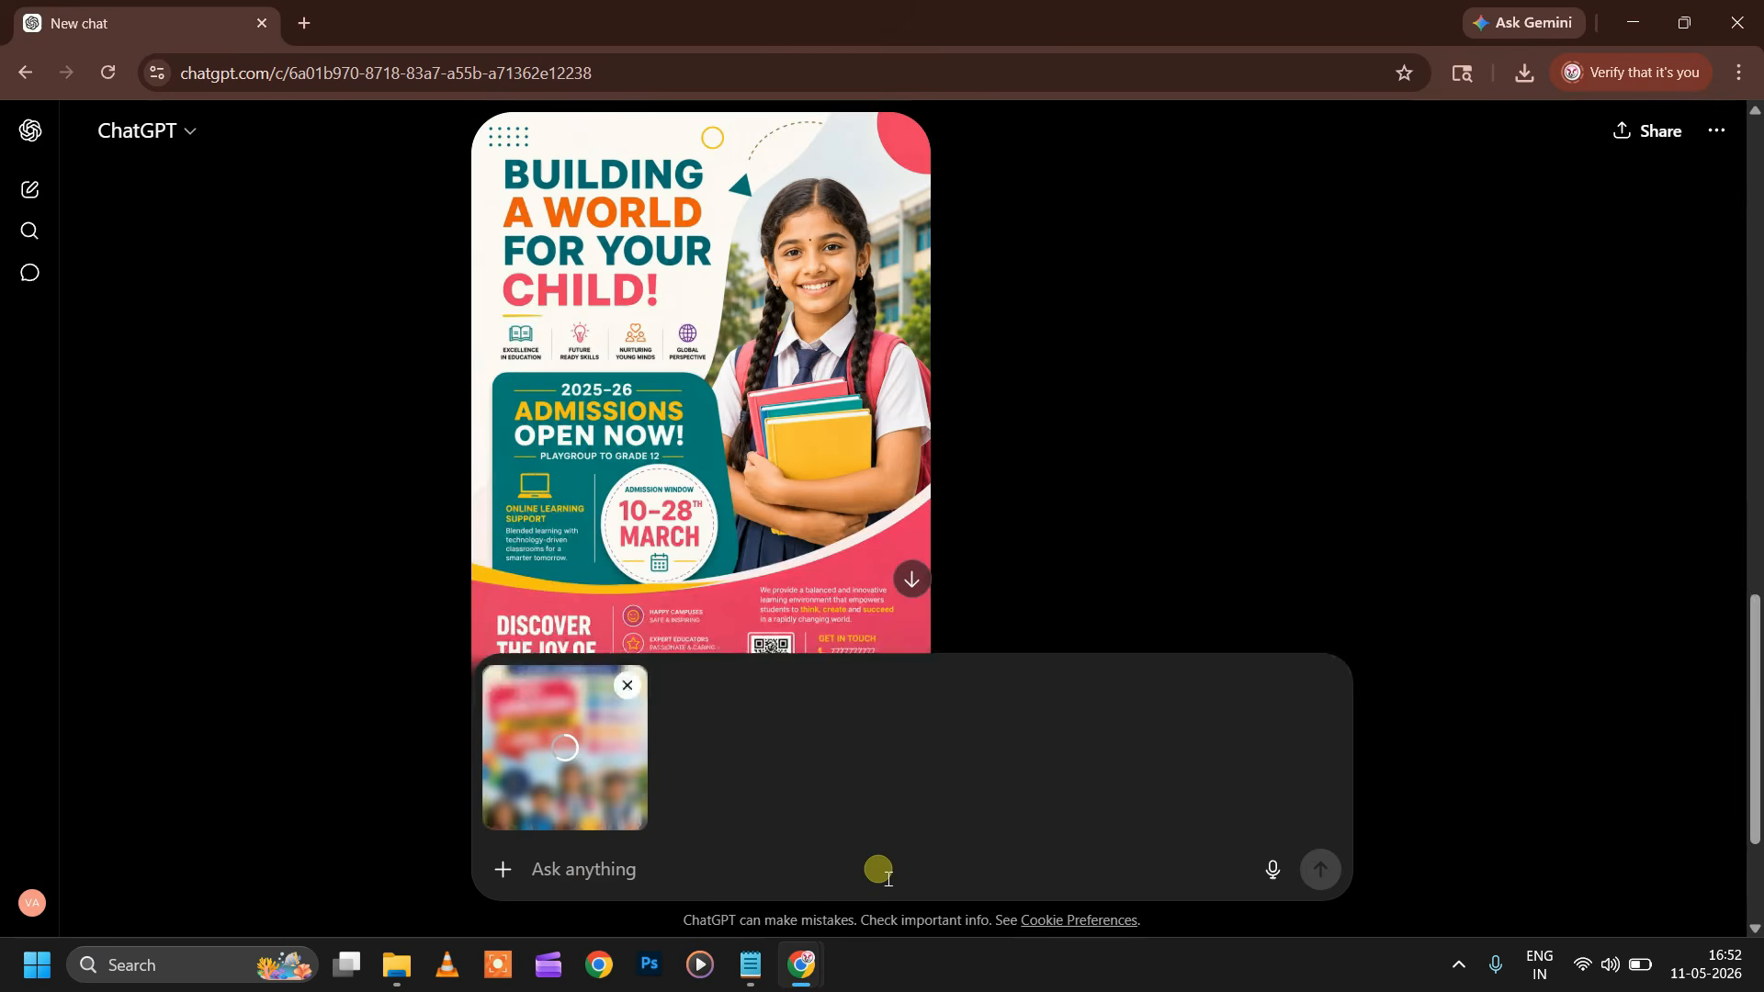
Step: Send the message "i need text prompt this image" with the attached junior high school poster
{"action": "left_click", "coordinate": [590, 868]}
{"action": "type", "text": "i need t"}
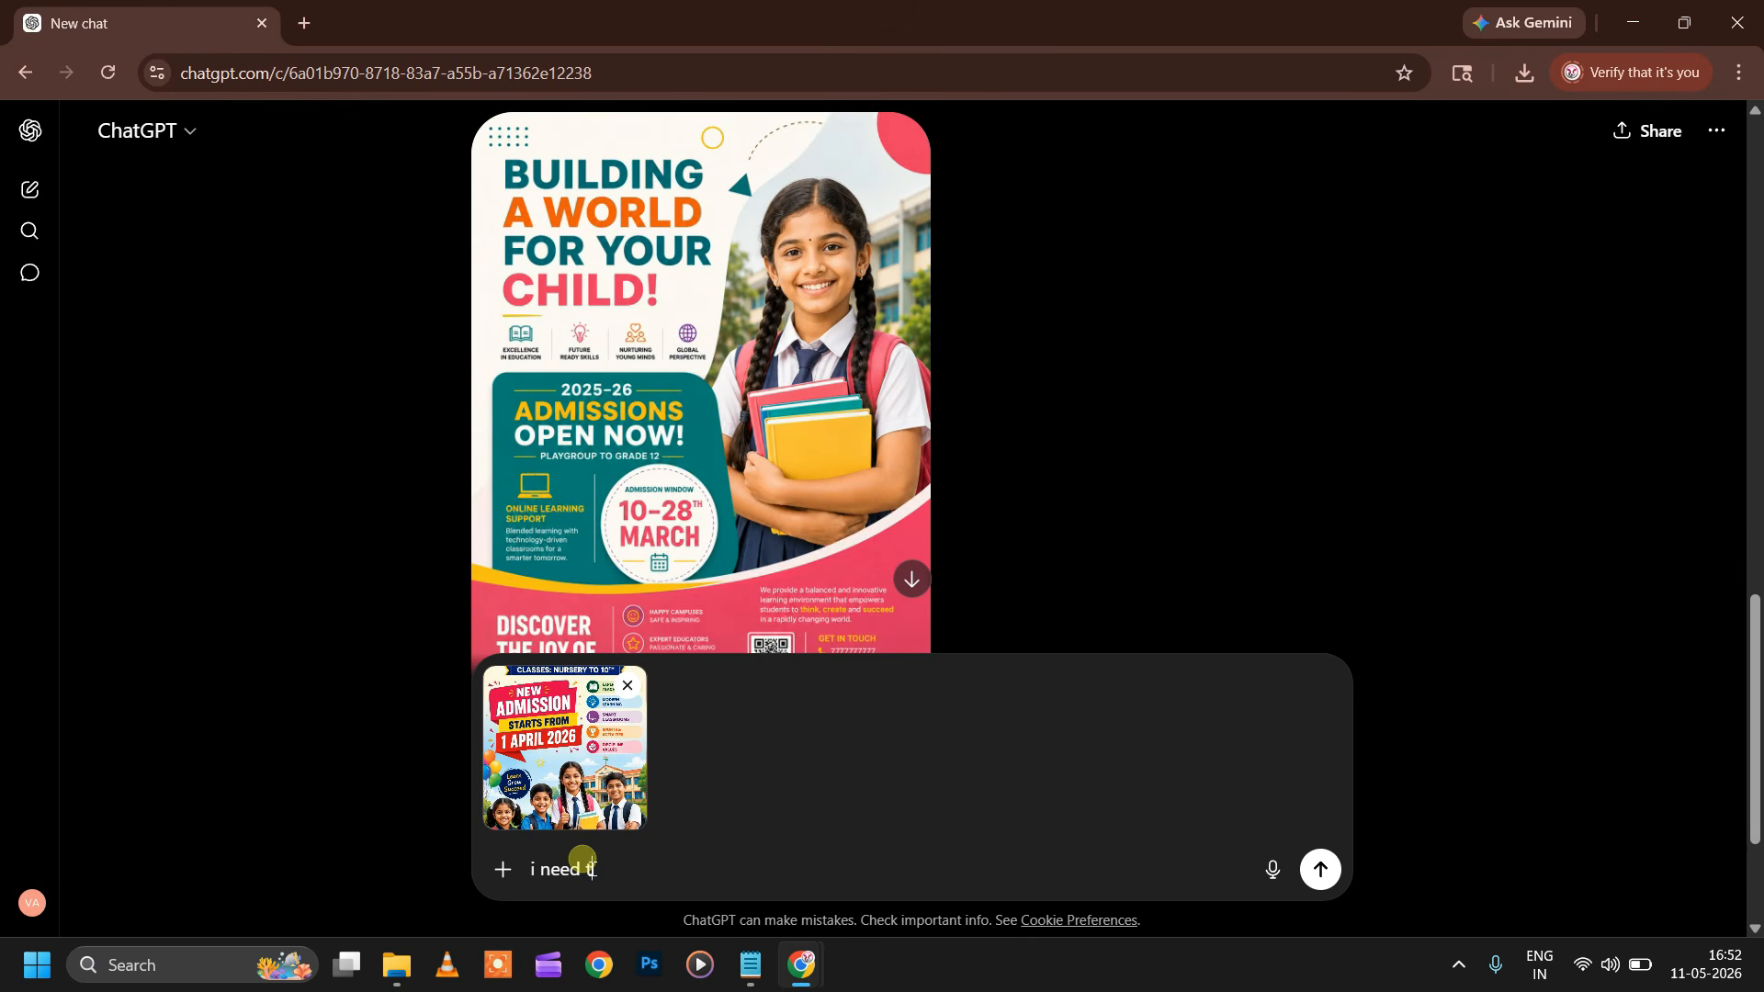
{"action": "type", "text": "ext prompt this image"}
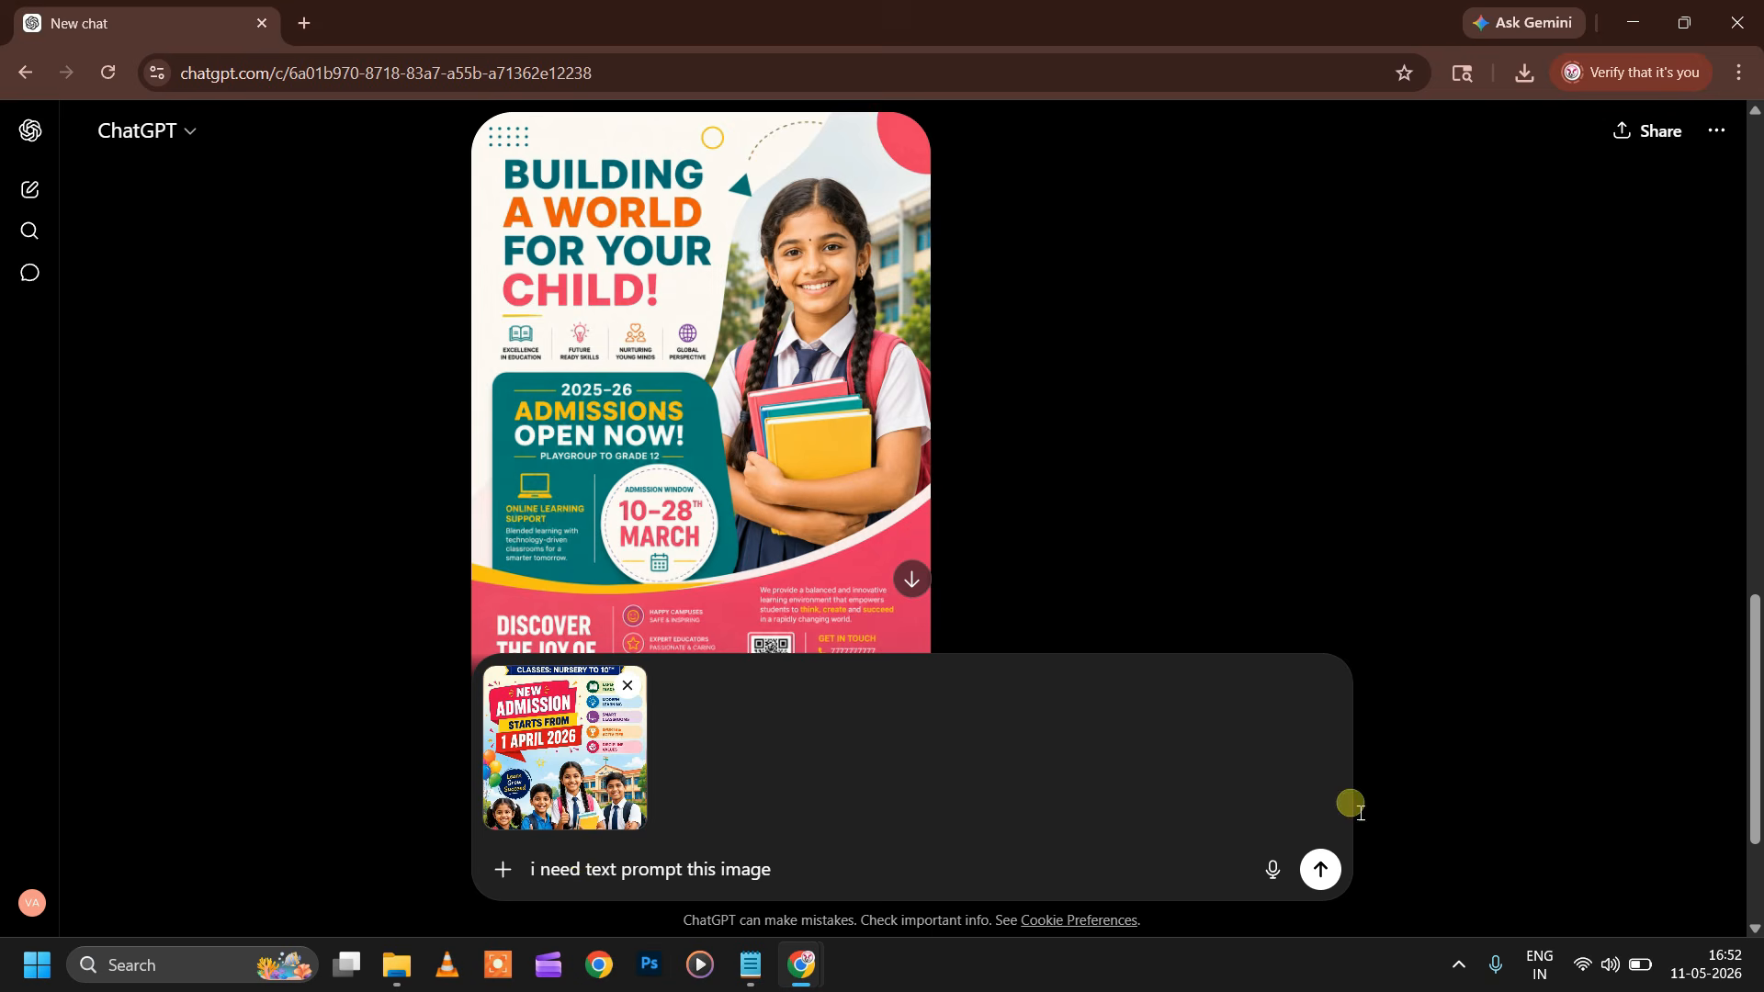
{"action": "left_click", "coordinate": [1330, 886]}
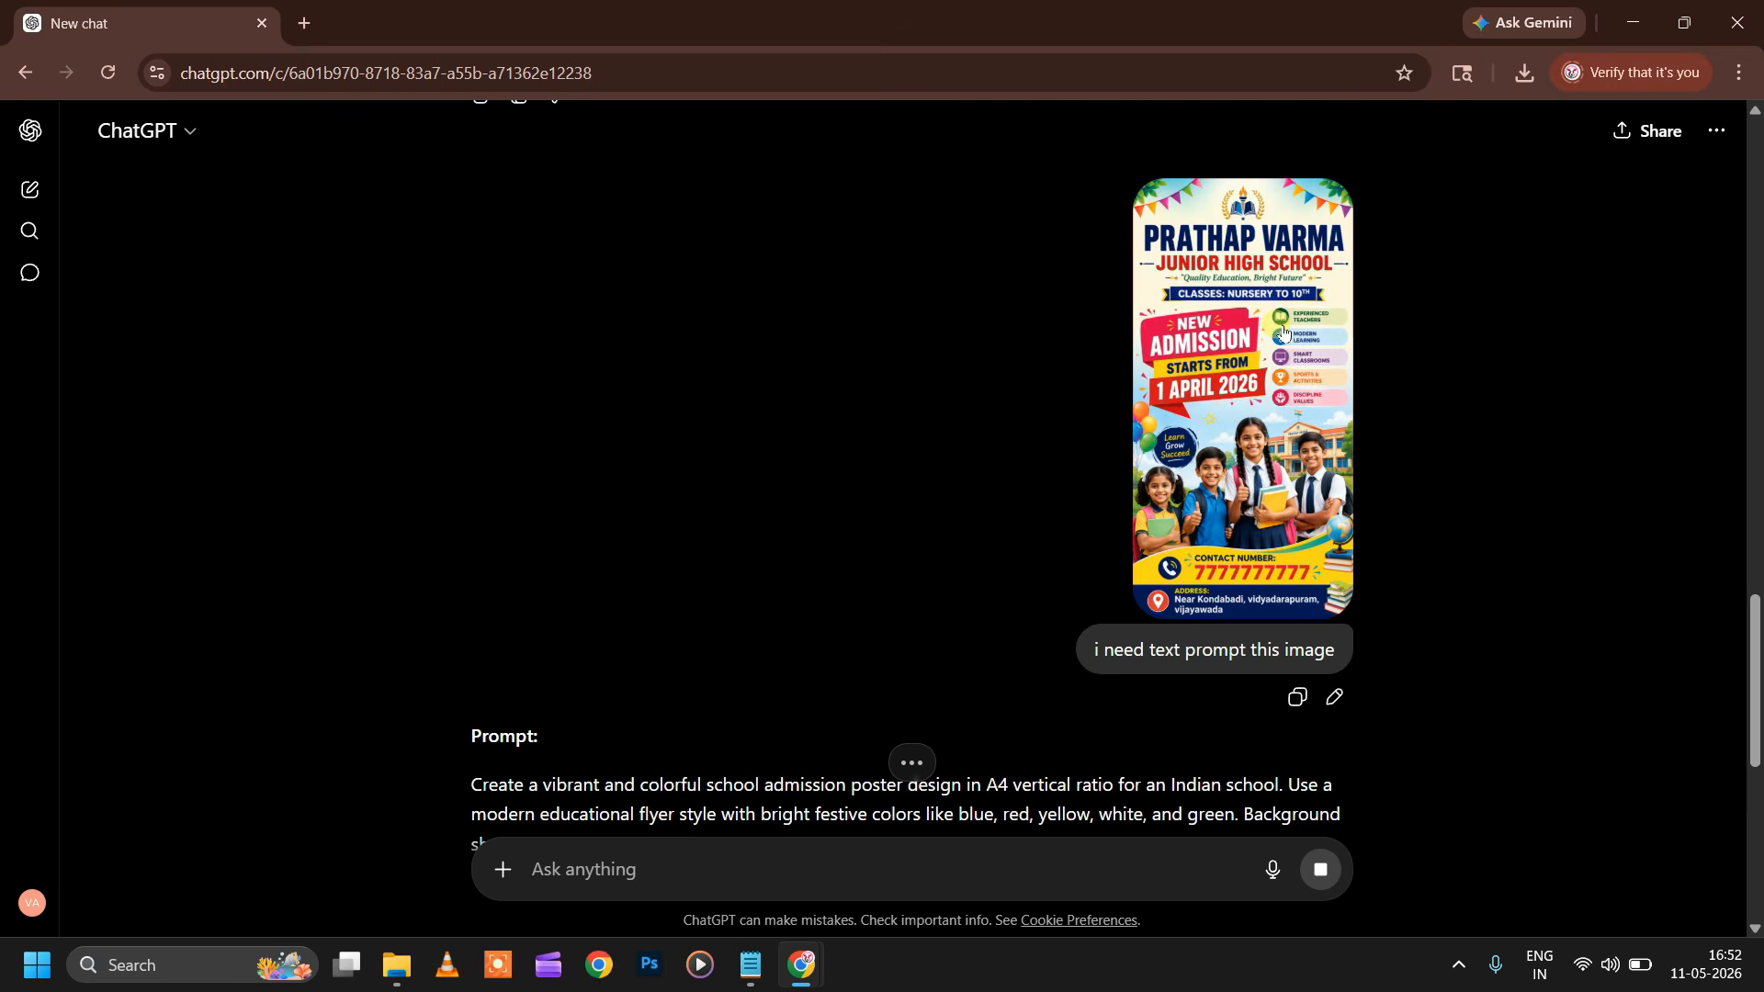
Step: Review the text prompt ChatGPT wrote for the poster and copy it in full, from "Create a vibrant" to "print-ready layout."
{"action": "scroll", "coordinate": [1276, 323], "scroll_direction": "up", "scroll_amount": 3}
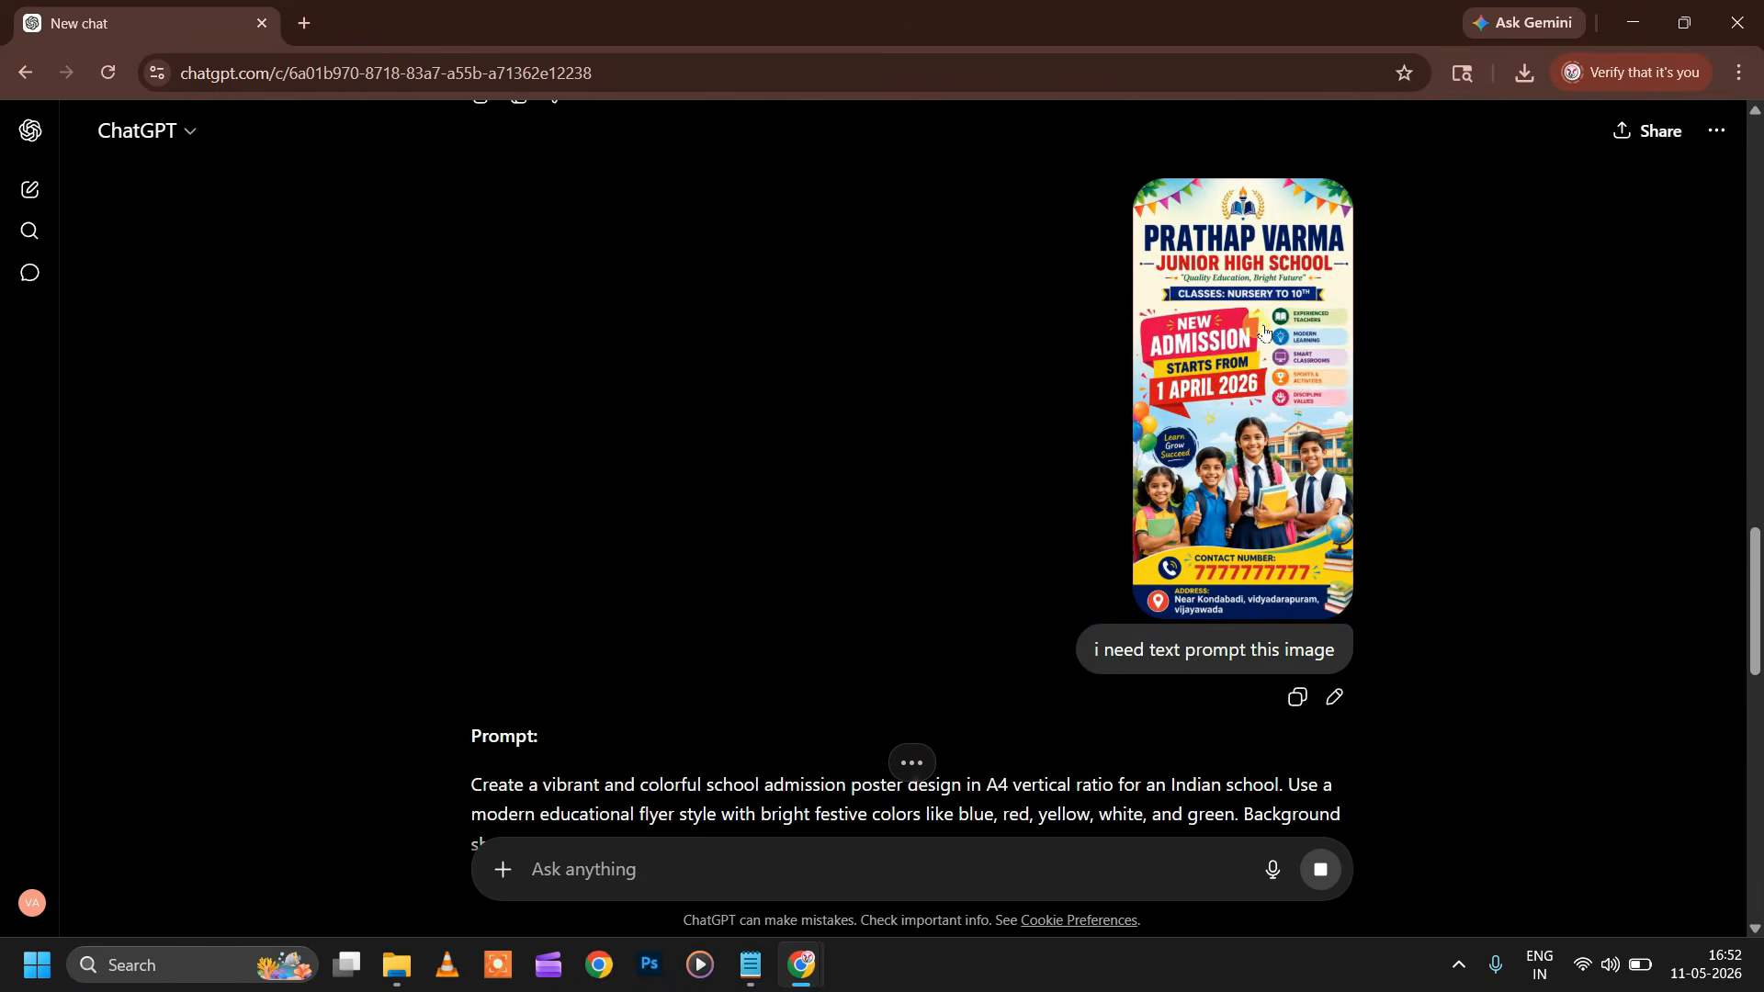
{"action": "scroll", "coordinate": [1276, 323], "scroll_direction": "down", "scroll_amount": 4}
{"action": "scroll", "coordinate": [588, 455], "scroll_direction": "down", "scroll_amount": 4}
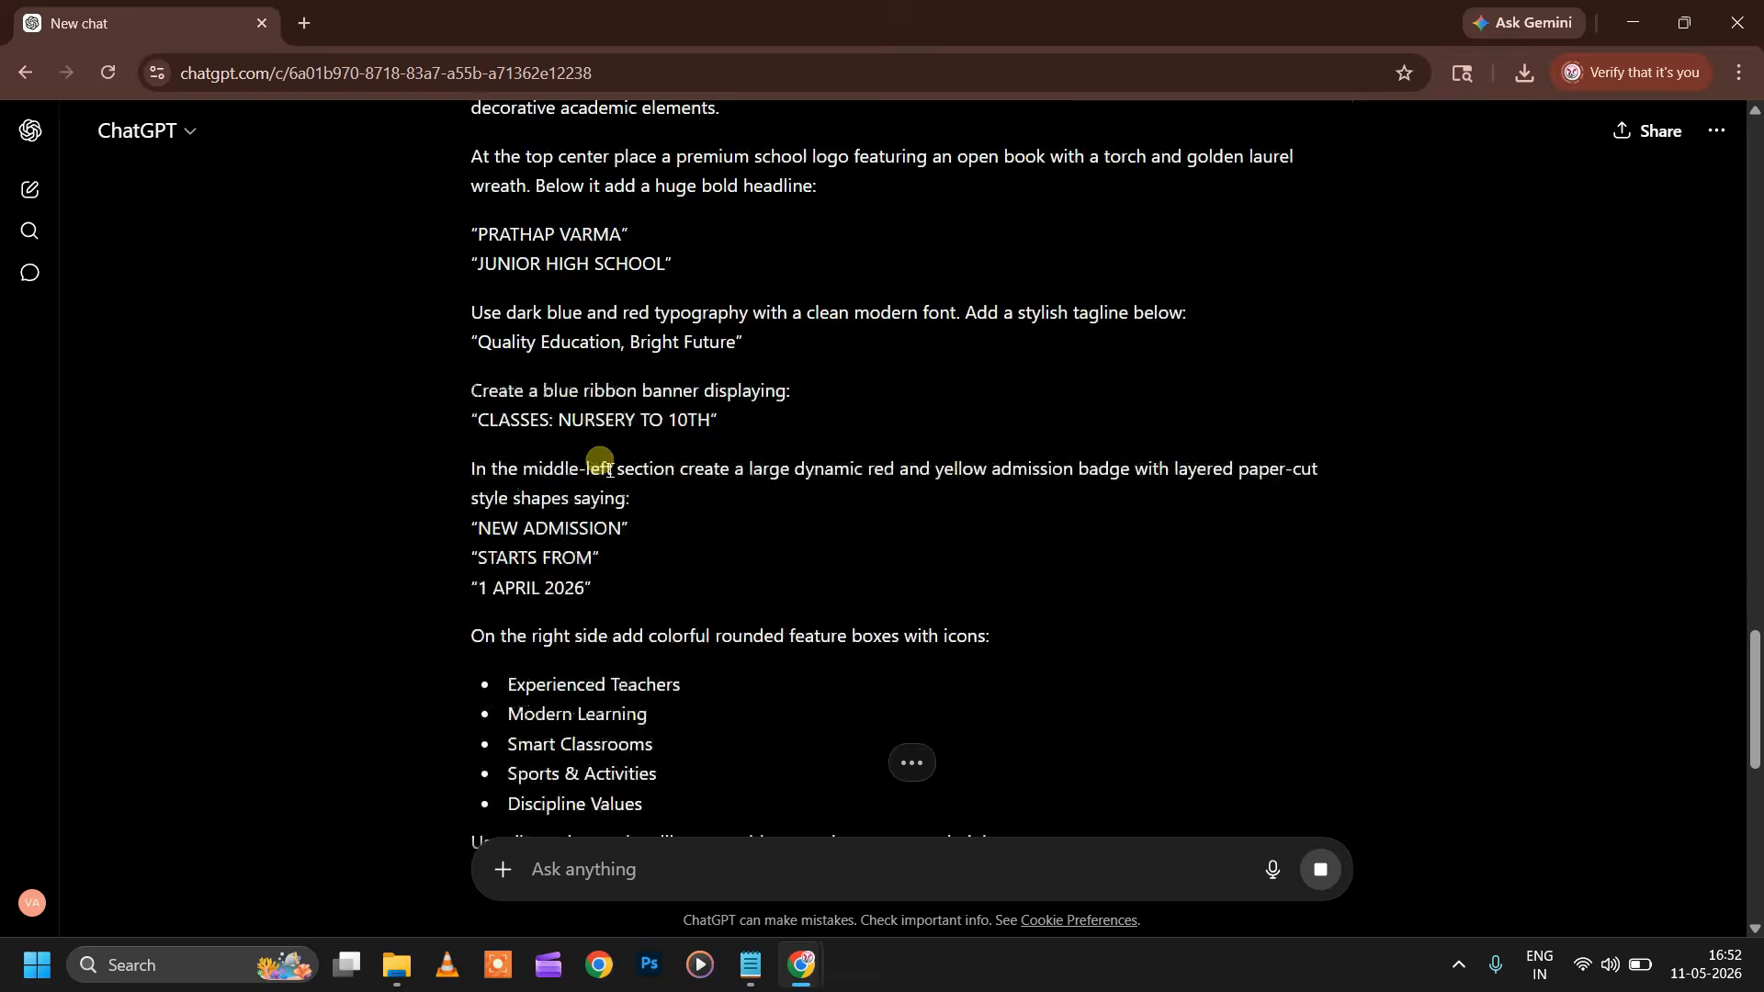
{"action": "scroll", "coordinate": [551, 422], "scroll_direction": "up", "scroll_amount": 3}
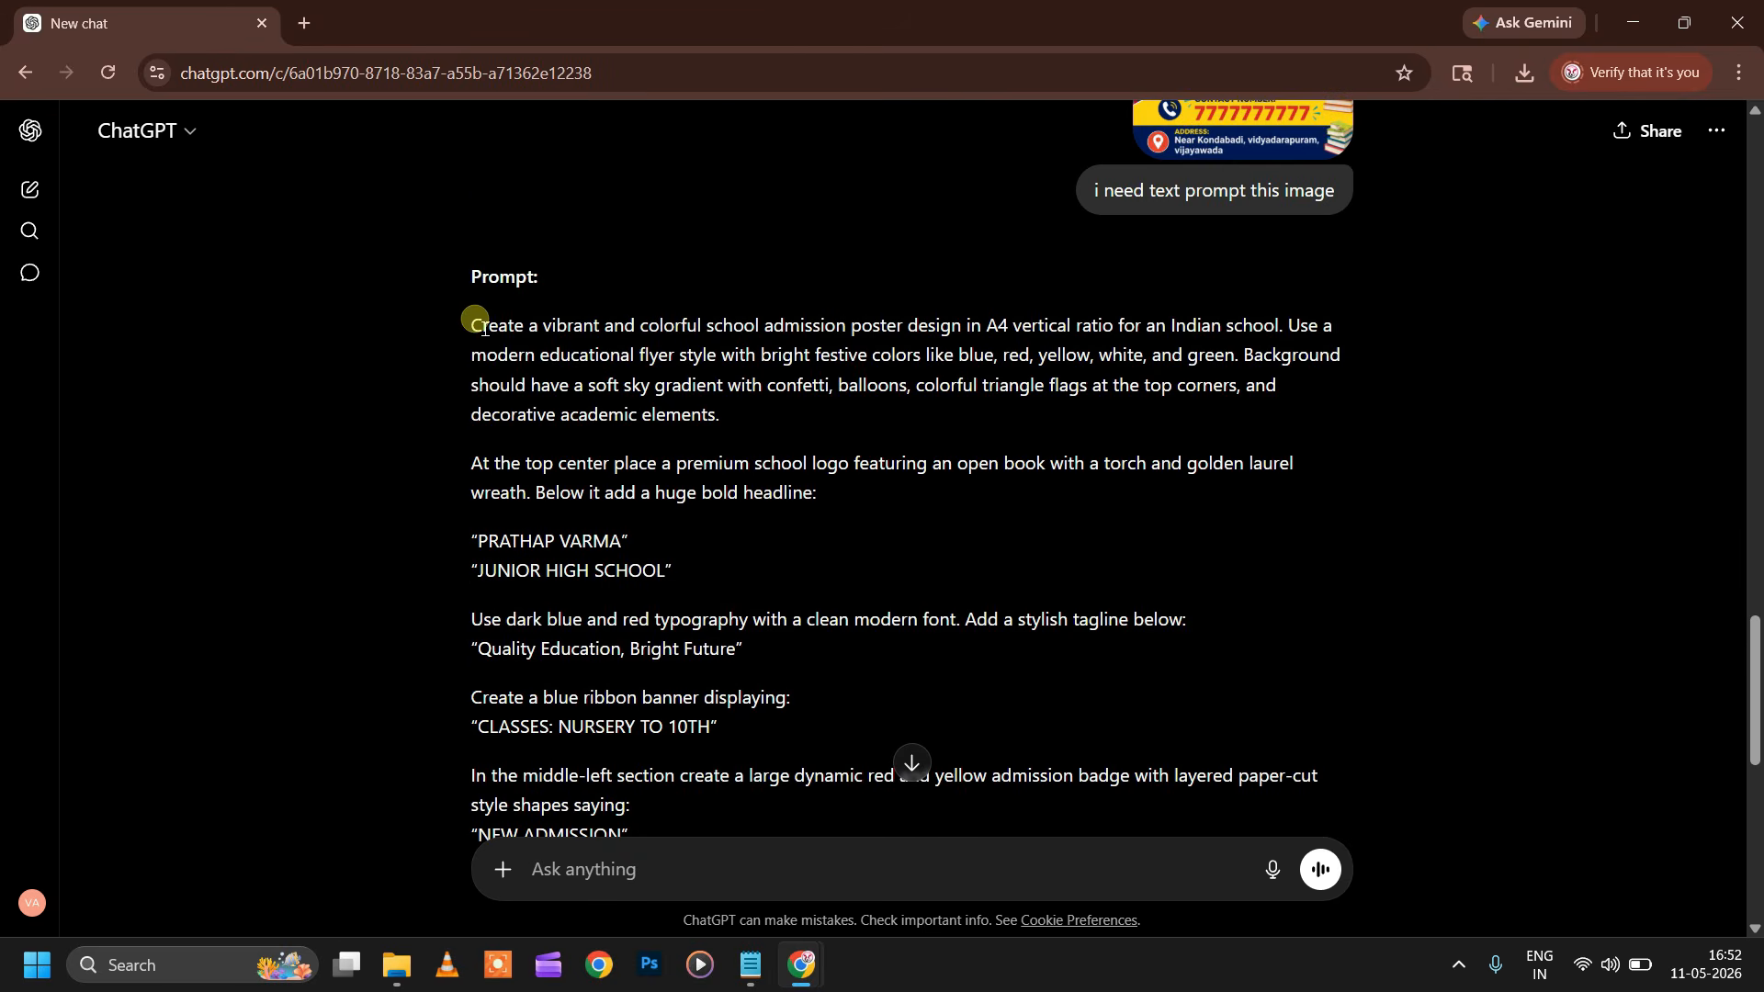
{"action": "left_click_drag", "start_coordinate": [472, 324], "coordinate": [1109, 962]}
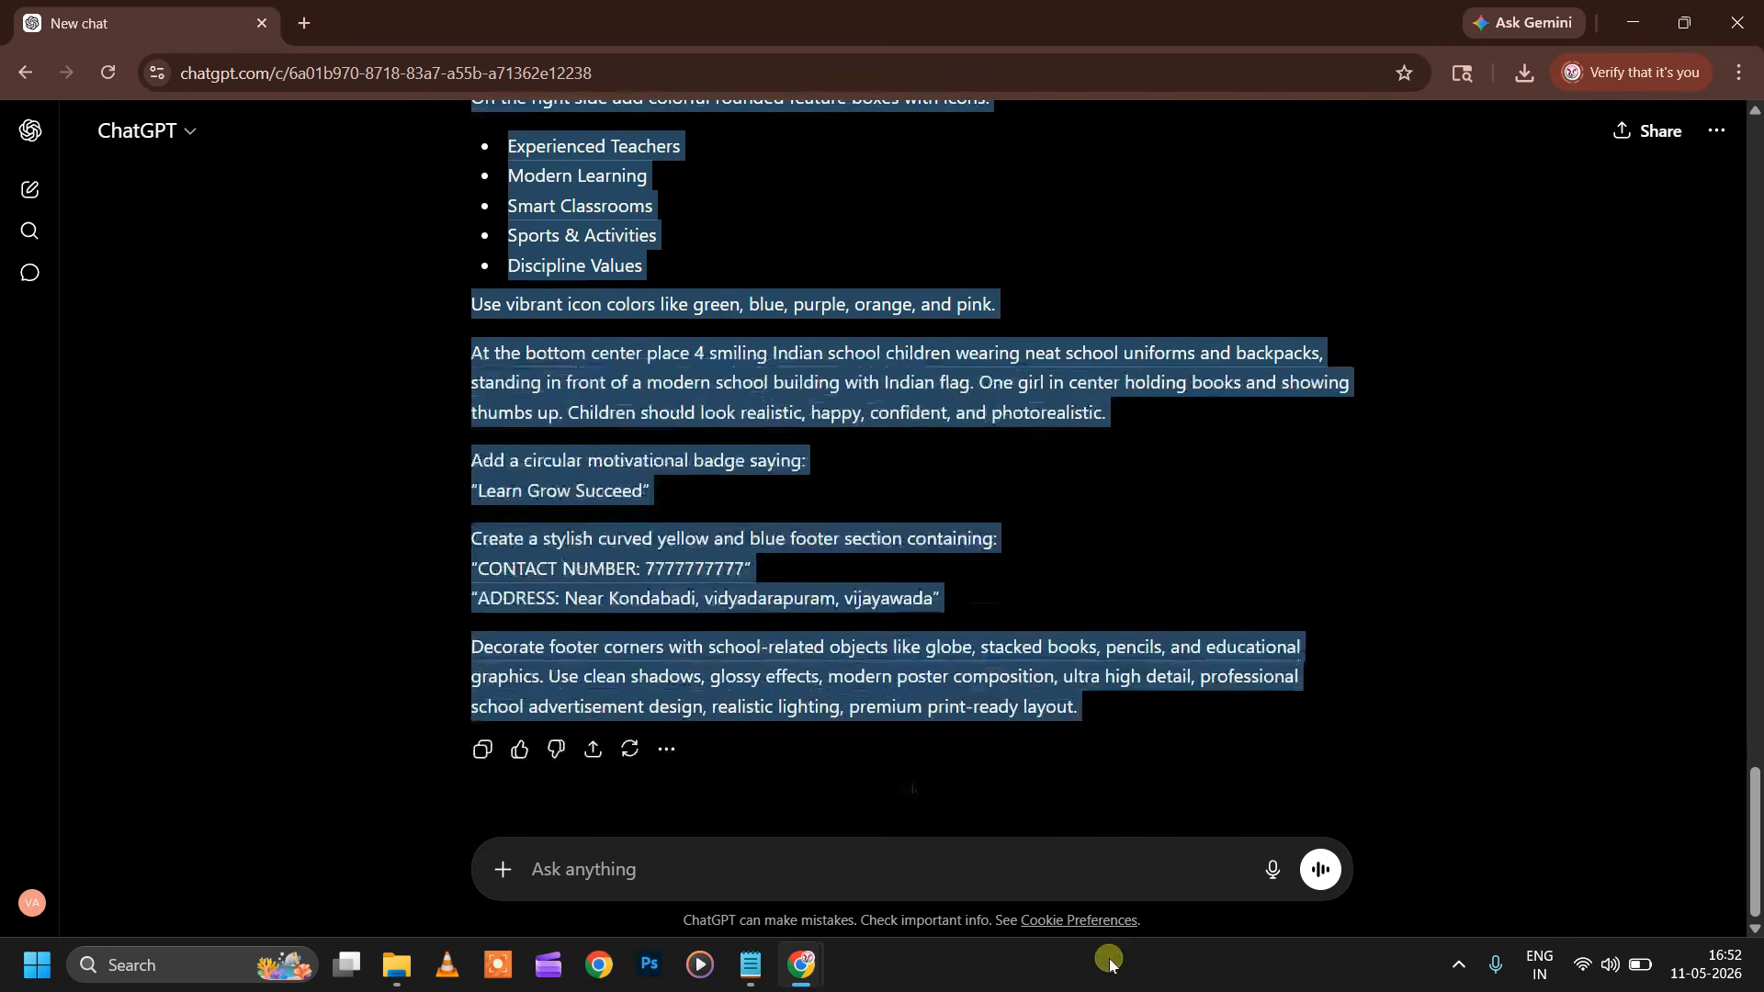
{"action": "right_click", "coordinate": [1039, 671]}
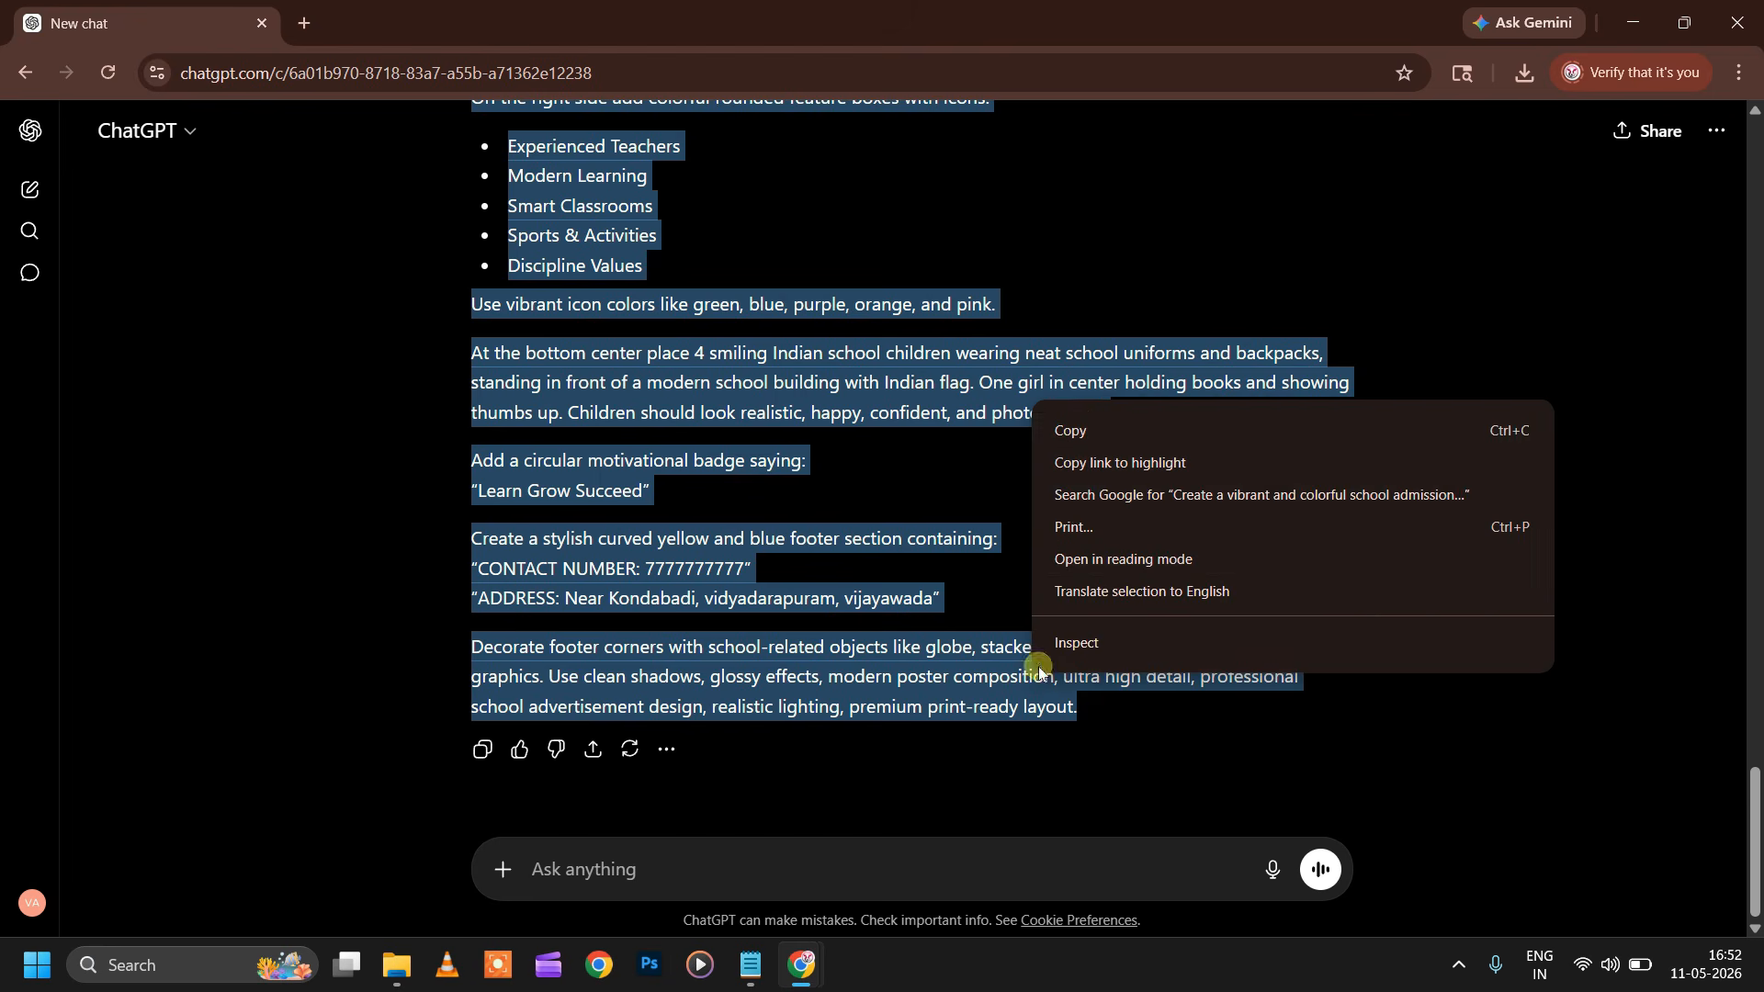
{"action": "left_click", "coordinate": [1089, 430]}
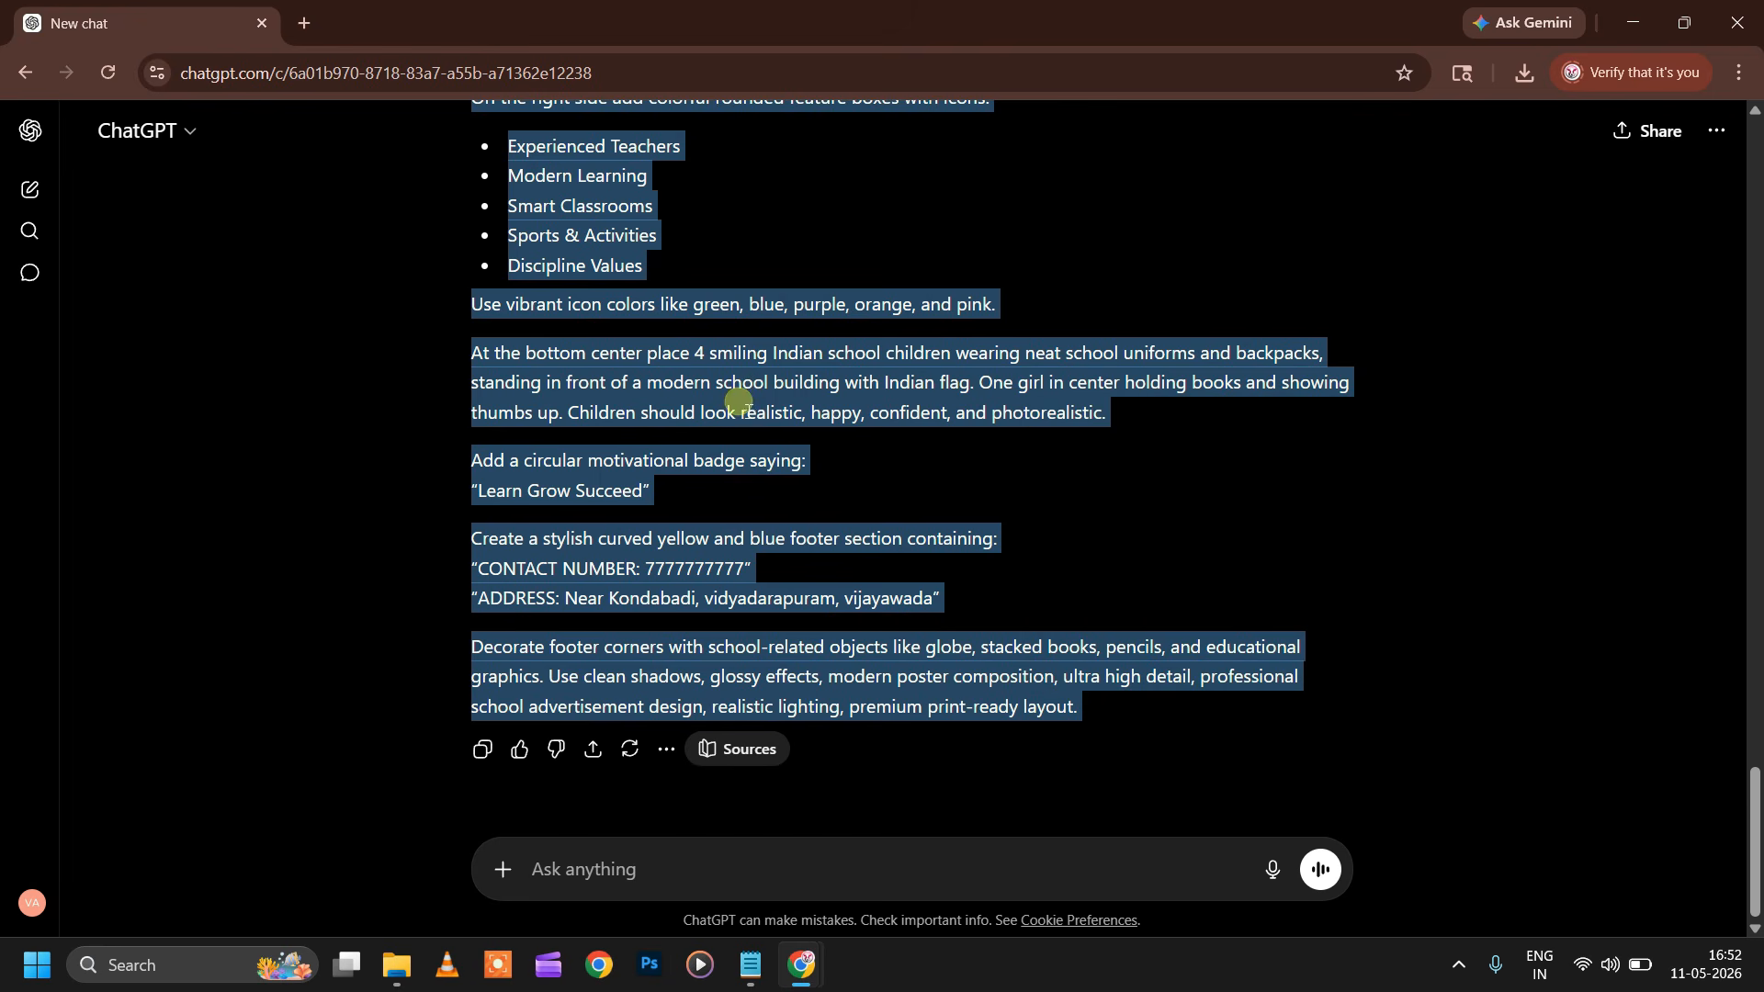
Step: Start a new ChatGPT chat in Image mode, paste the copied admission poster prompt and send it
{"action": "left_click", "coordinate": [643, 83]}
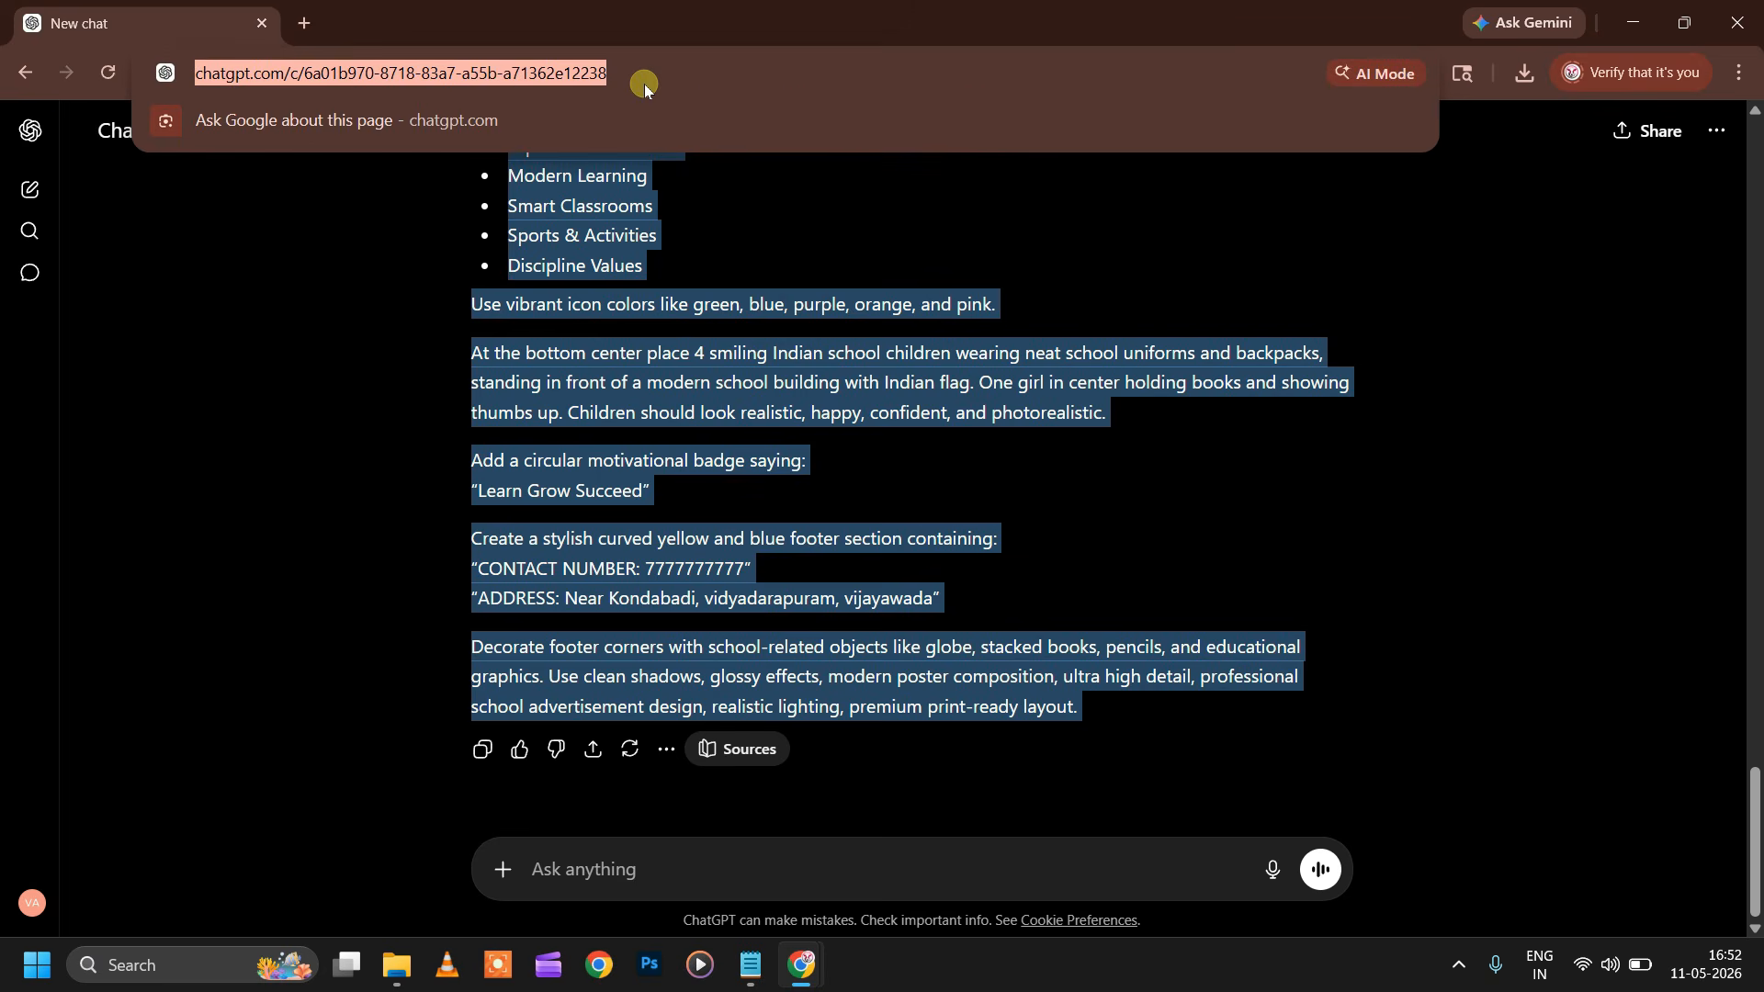
{"action": "key", "text": "alt+Left"}
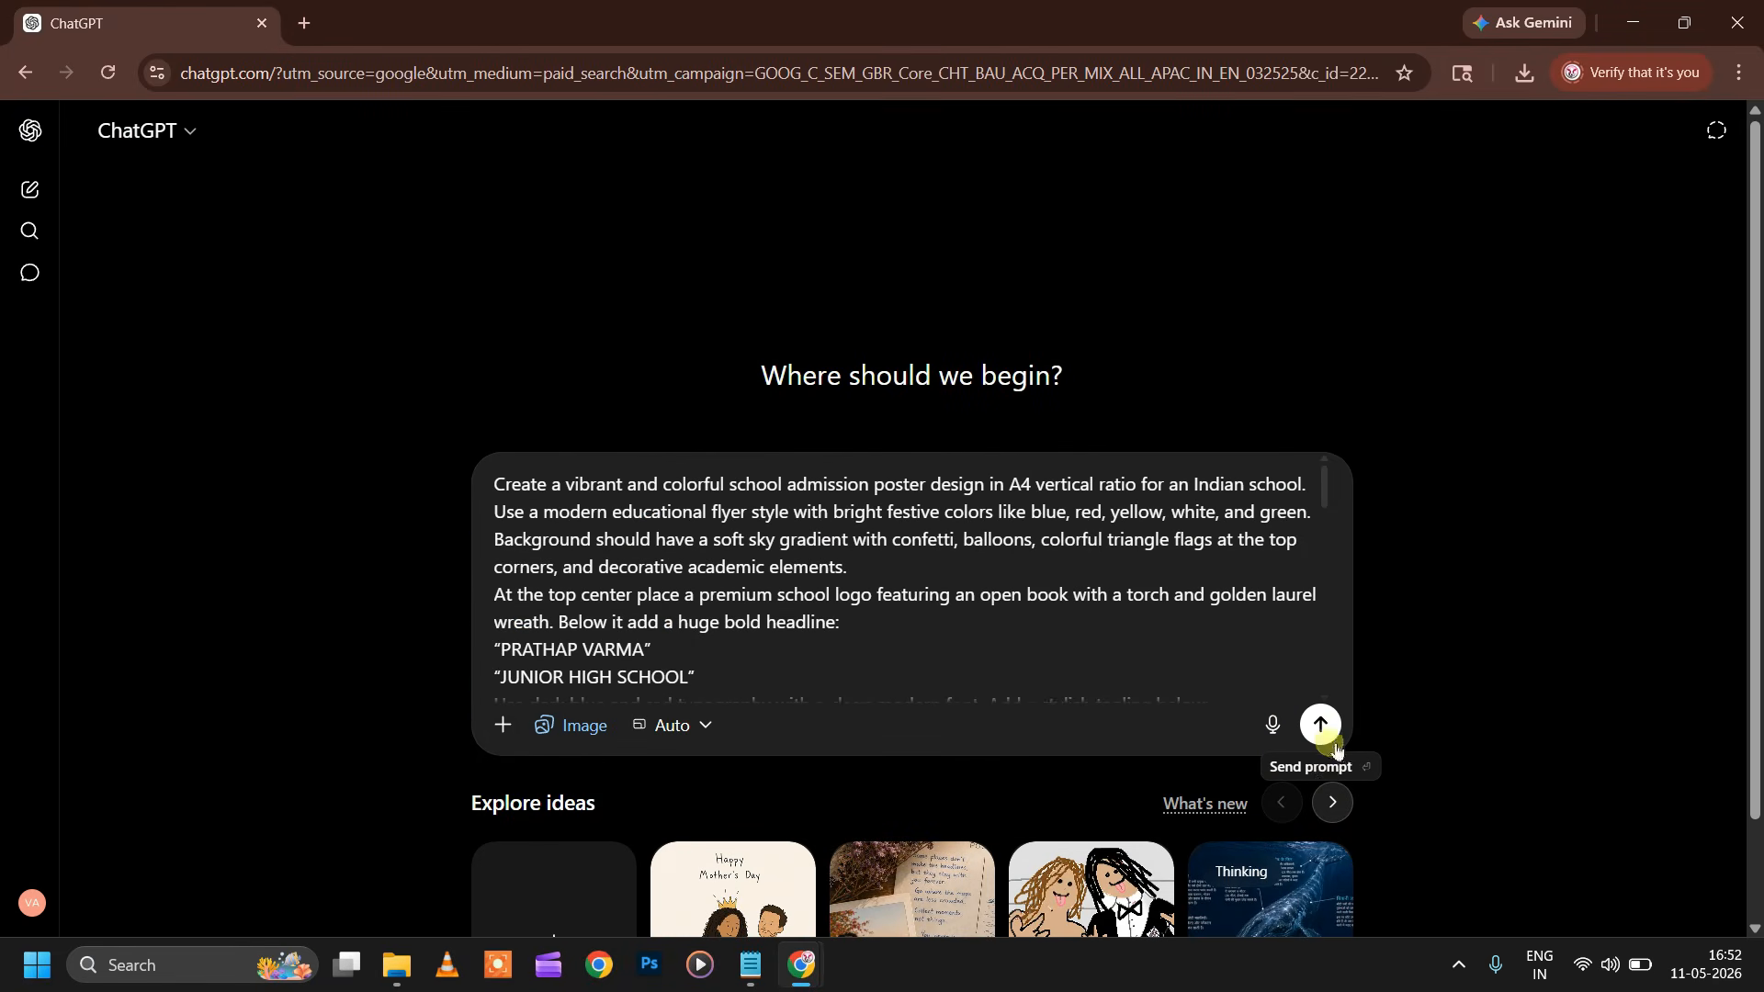
{"action": "left_click", "coordinate": [1332, 740]}
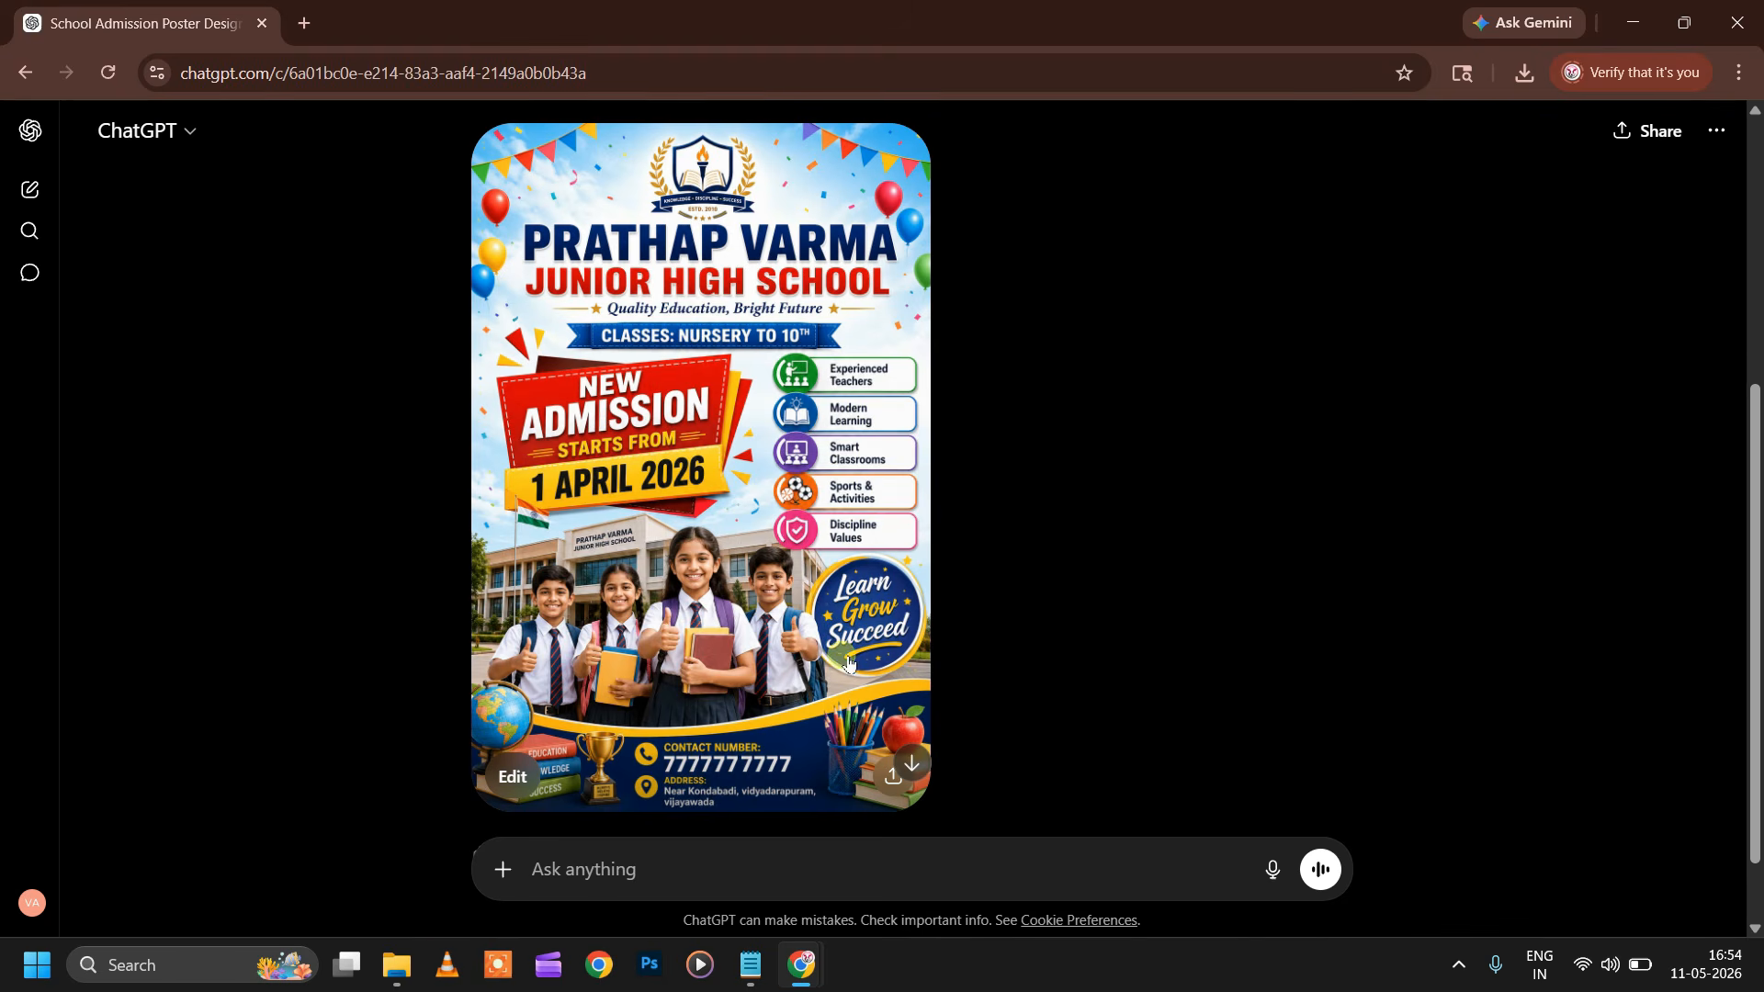
Step: Check the original junior high school poster in Downloads against the newly generated one in ChatGPT
{"action": "mouse_move", "coordinate": [396, 964]}
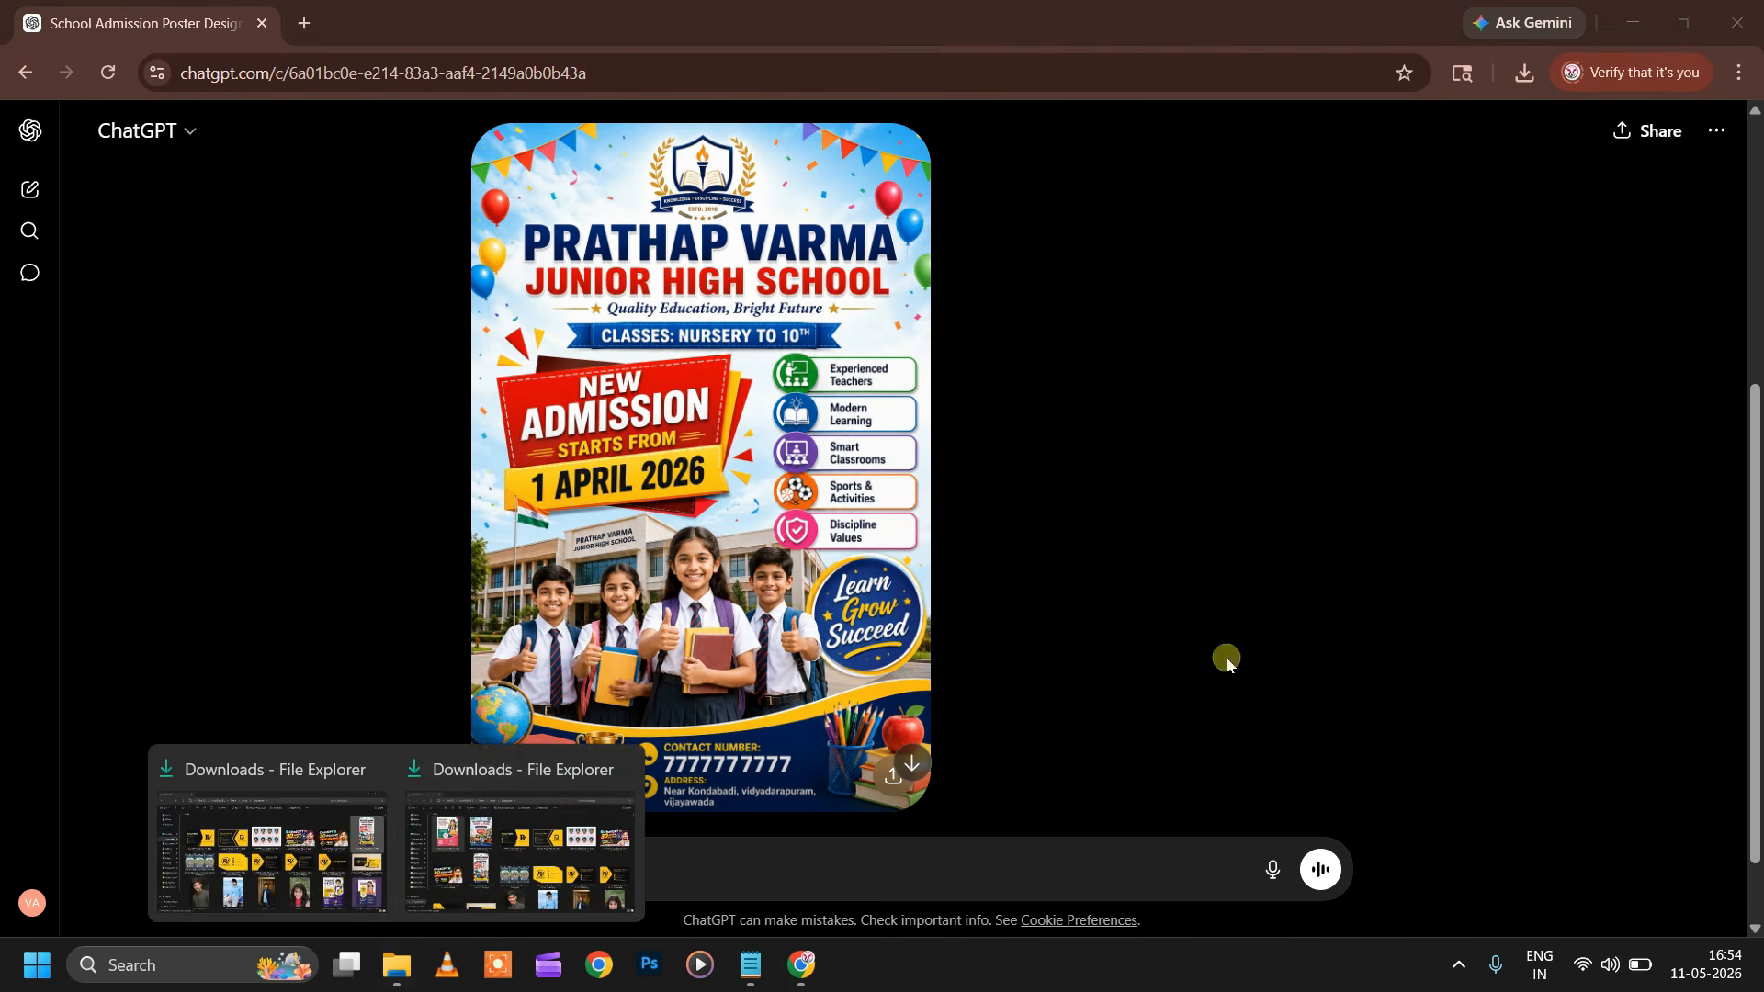
{"action": "left_click", "coordinate": [328, 871]}
{"action": "key", "text": "alt+Tab"}
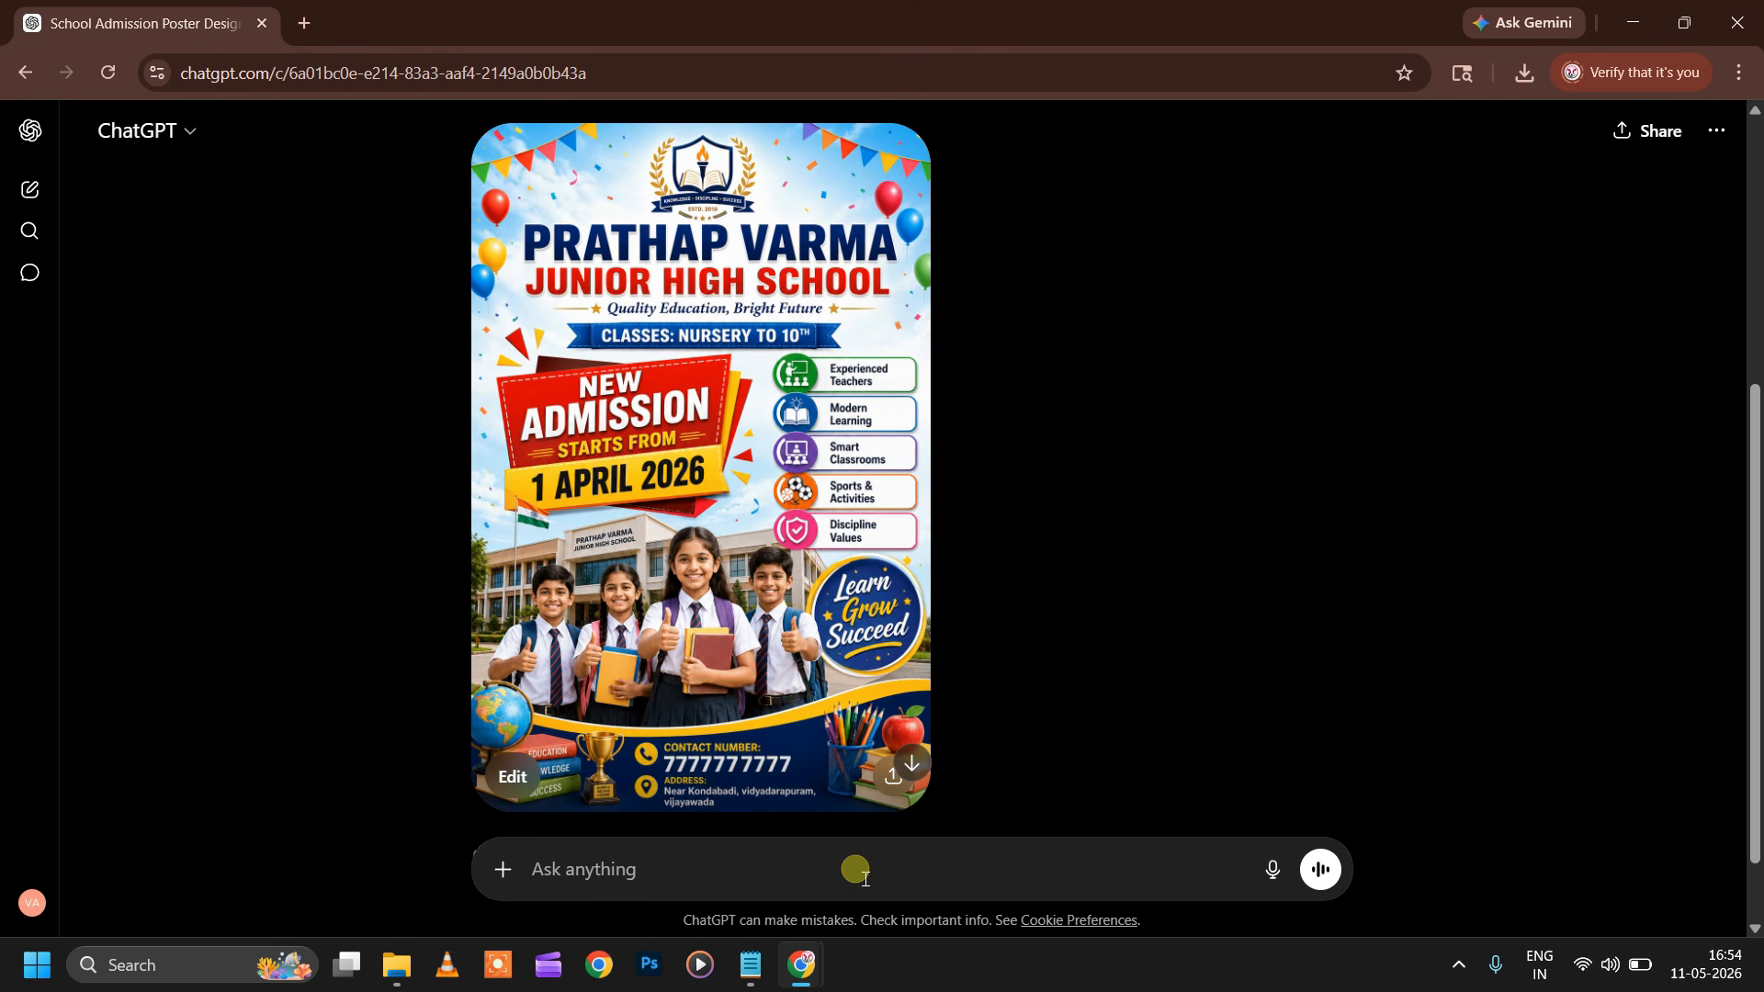